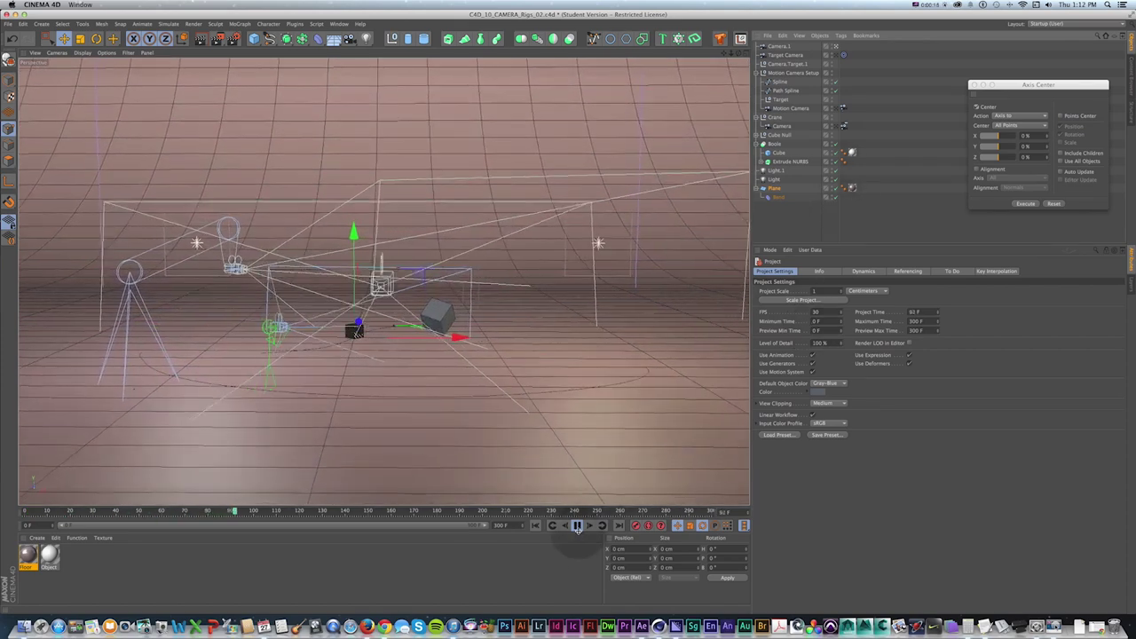
# - Stop the animation playback and view the list of available camera types
pyautogui.click(577, 526)
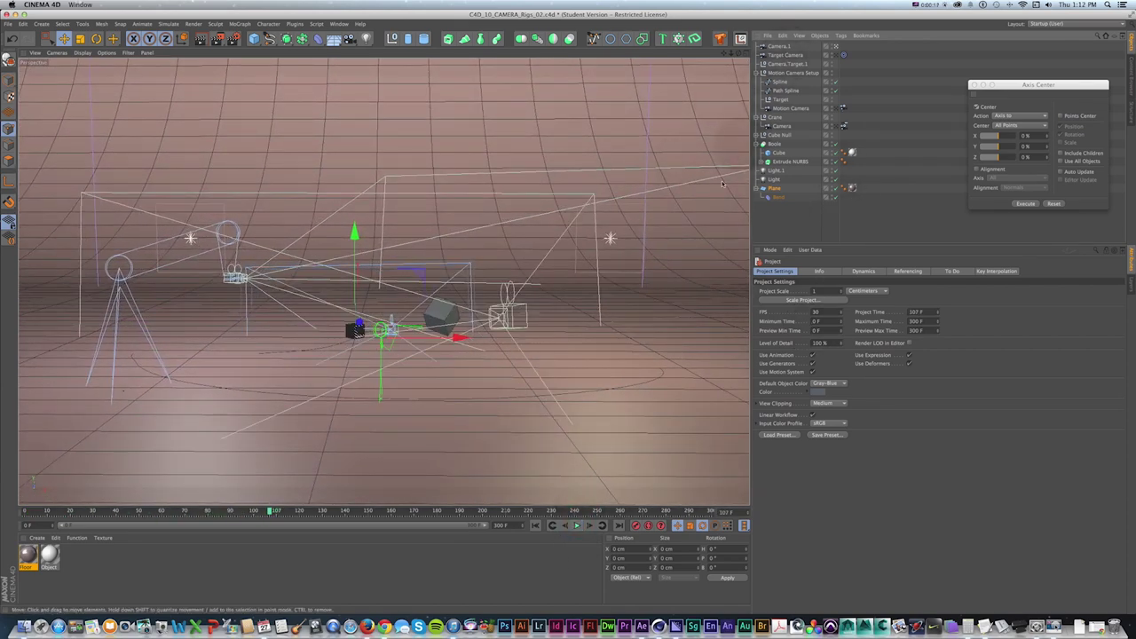
pyautogui.click(575, 525)
pyautogui.click(405, 204)
pyautogui.click(366, 38)
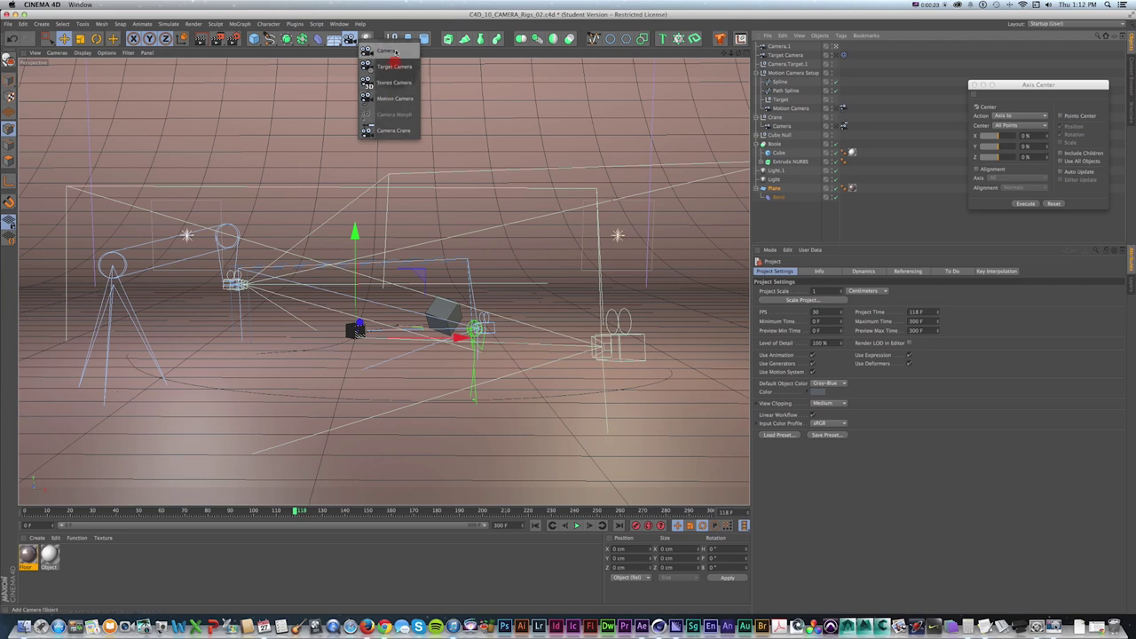
pyautogui.click(320, 93)
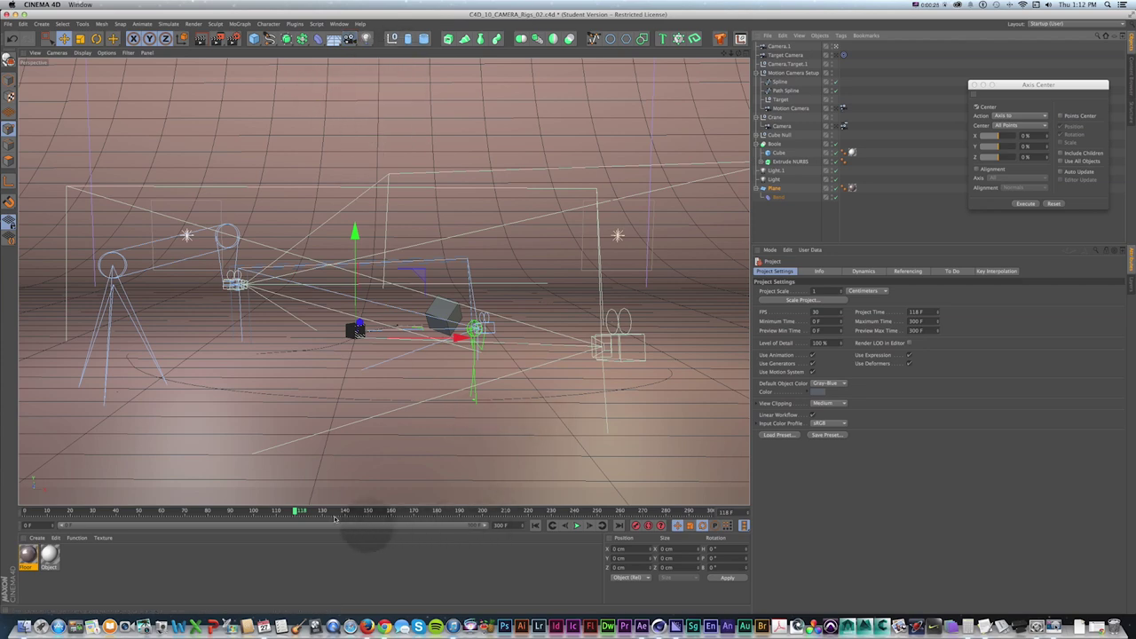
# - Return the timeline to frame 0 and play the animation to watch all the camera rigs move
pyautogui.moveTo(305, 512); pyautogui.dragTo(5, 503)
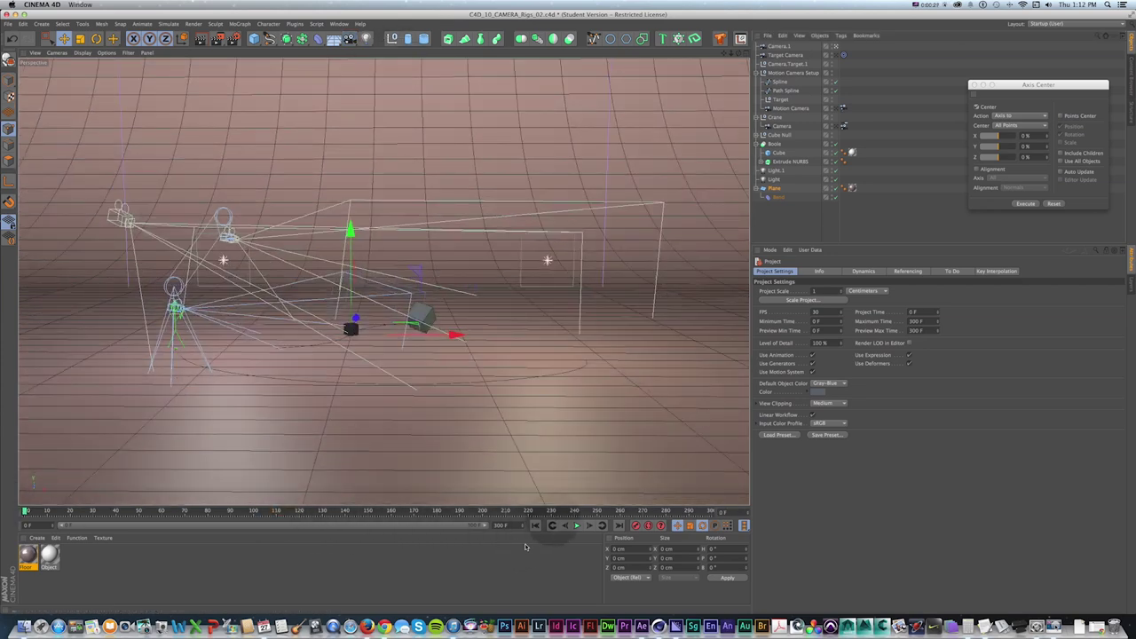
pyautogui.click(575, 526)
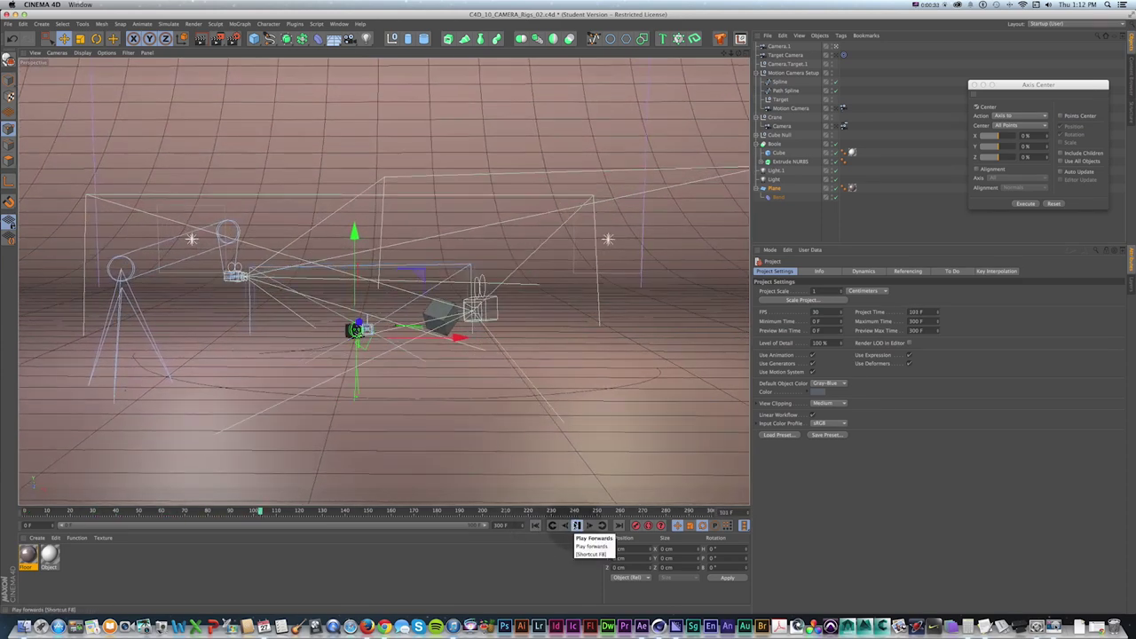
pyautogui.click(575, 525)
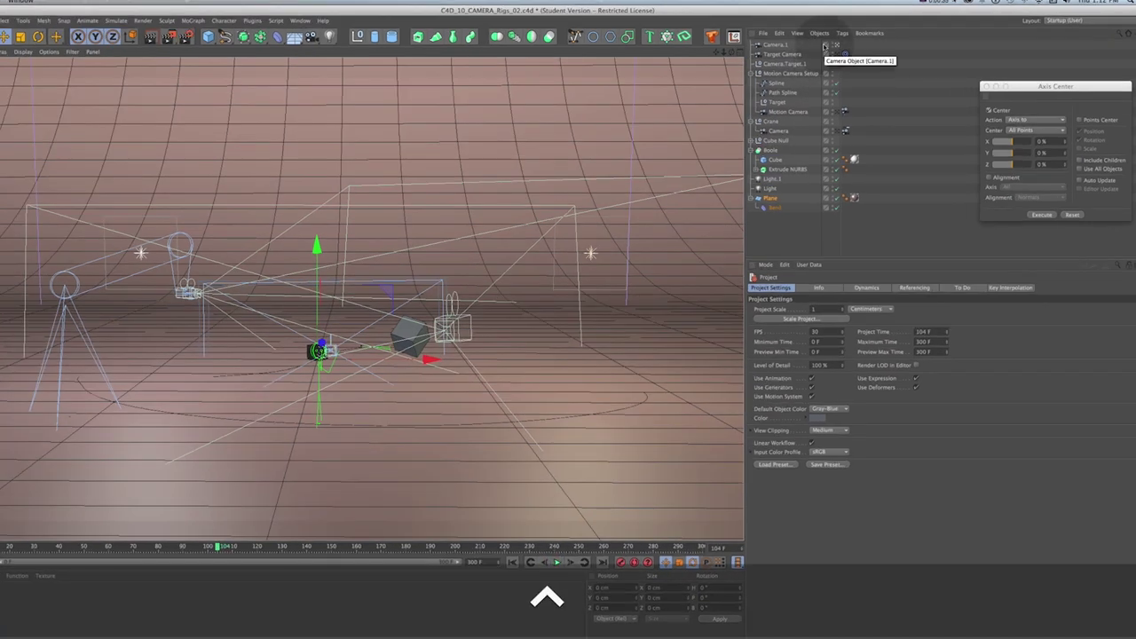
# - Look through the Target Camera, play the animation from the start, and return to frame 0
pyautogui.click(836, 54)
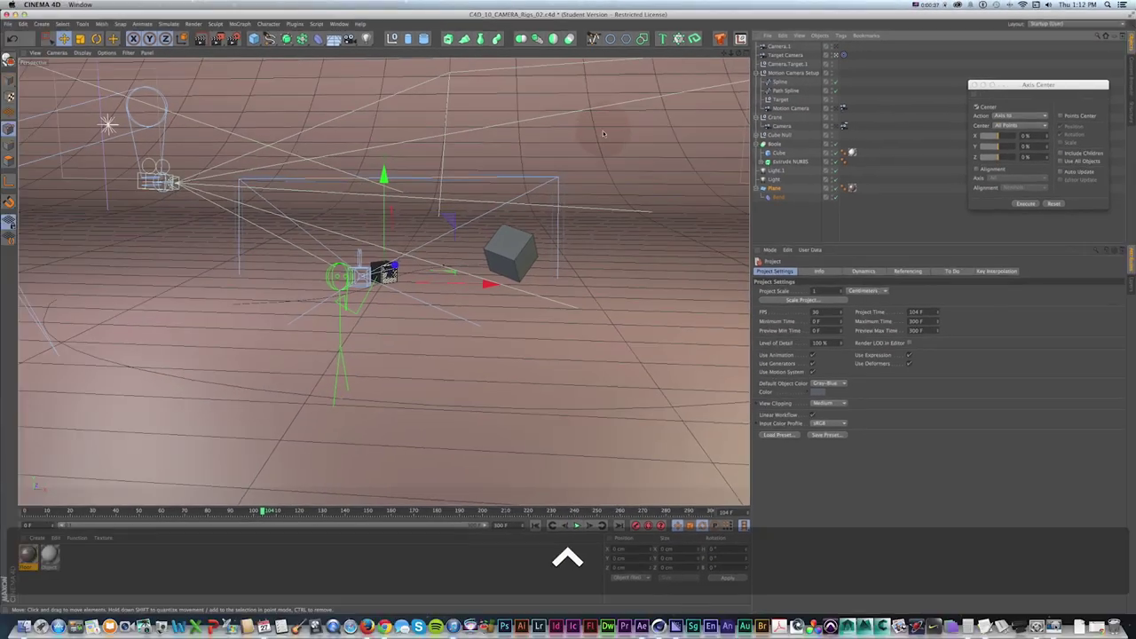
pyautogui.hotkey('shift', 'd')
pyautogui.hotkey('shift', 'f')
pyautogui.click(576, 525)
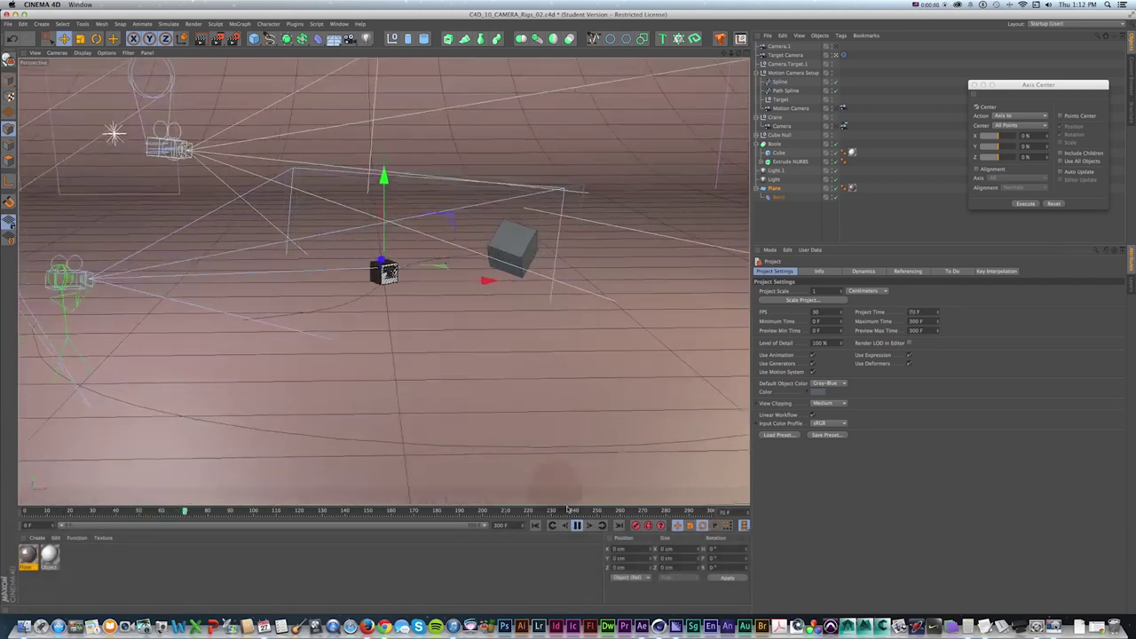
pyautogui.click(576, 525)
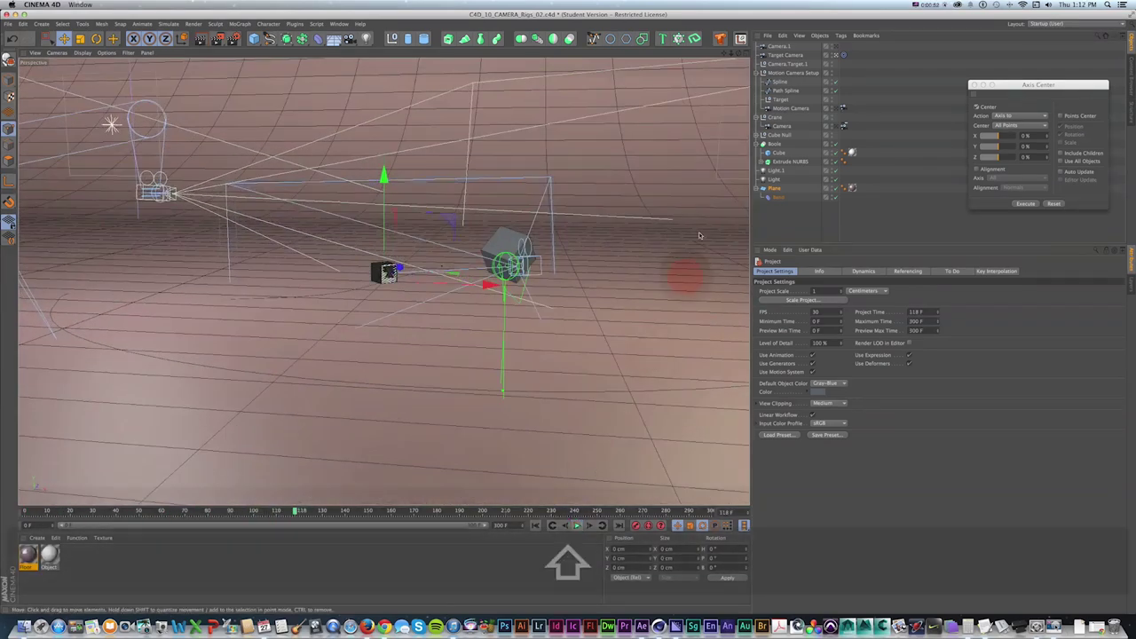
pyautogui.hotkey('shift', 'f')
# - Look through the Motion Camera, play its animation from the first frame, and rewind the timeline
pyautogui.keyDown('ctrl'); pyautogui.scroll(2, 834, 112); pyautogui.keyUp('ctrl')
pyautogui.keyDown('ctrl'); pyautogui.scroll(-3, 835, 107); pyautogui.keyUp('ctrl')
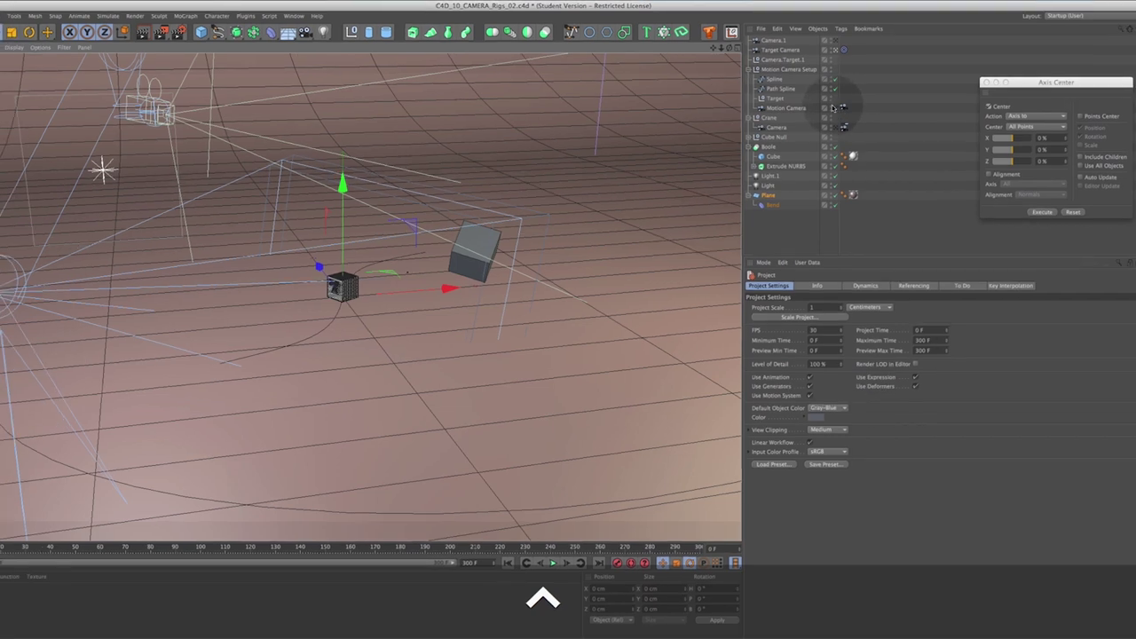
pyautogui.click(834, 108)
pyautogui.hotkey('shift', 'f')
pyautogui.click(548, 572)
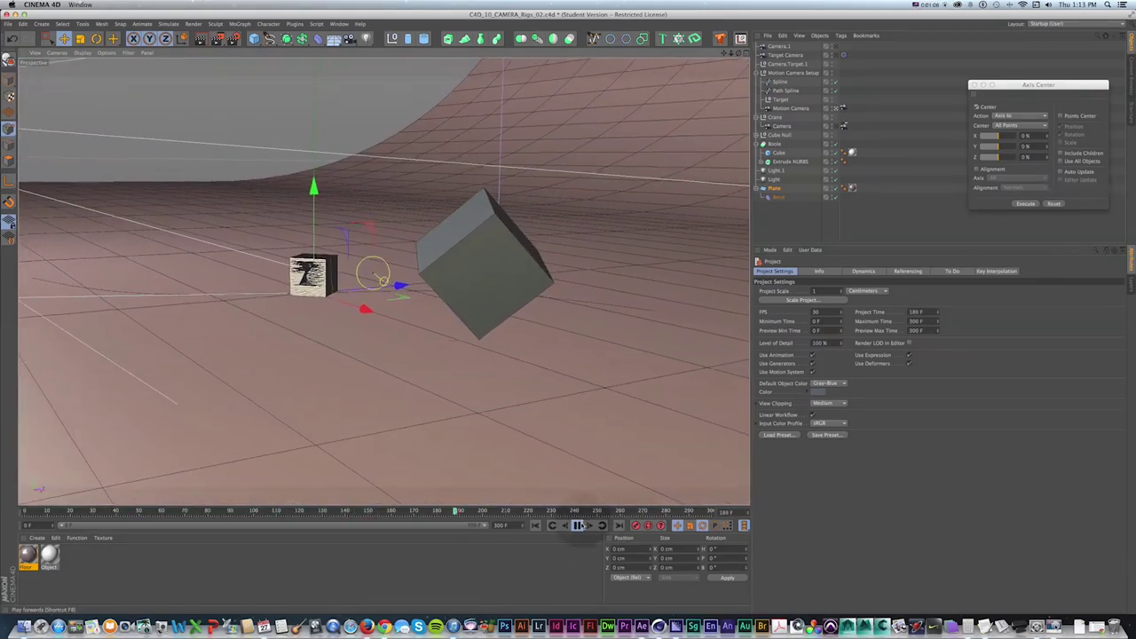
pyautogui.hotkey('shift', 'f')
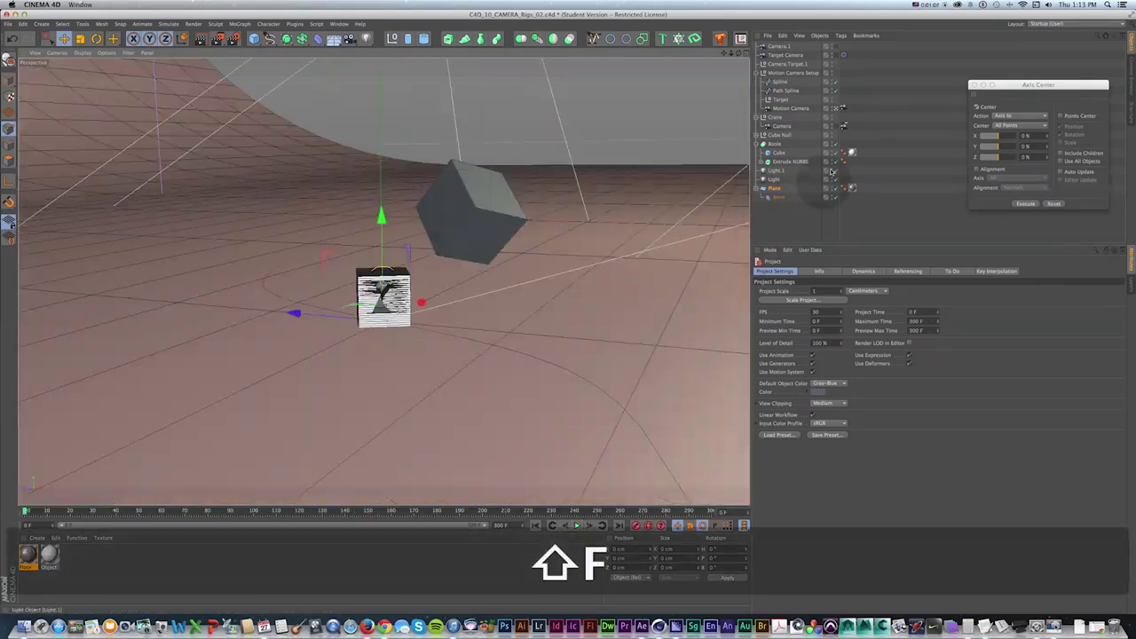
# - Switch the view back to Camera.1 to examine the whole arrangement of camera rigs
pyautogui.click(834, 47)
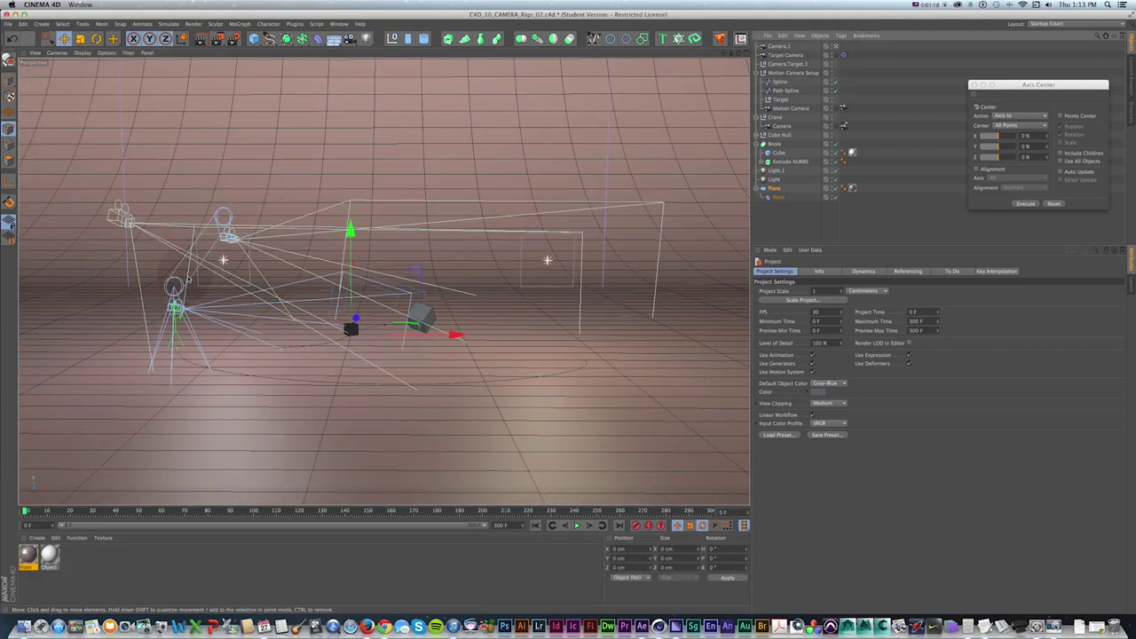
pyautogui.keyDown('ctrl'); pyautogui.scroll(3, 192, 268); pyautogui.keyUp('ctrl')
pyautogui.keyDown('ctrl'); pyautogui.scroll(-3, 192, 268); pyautogui.keyUp('ctrl')
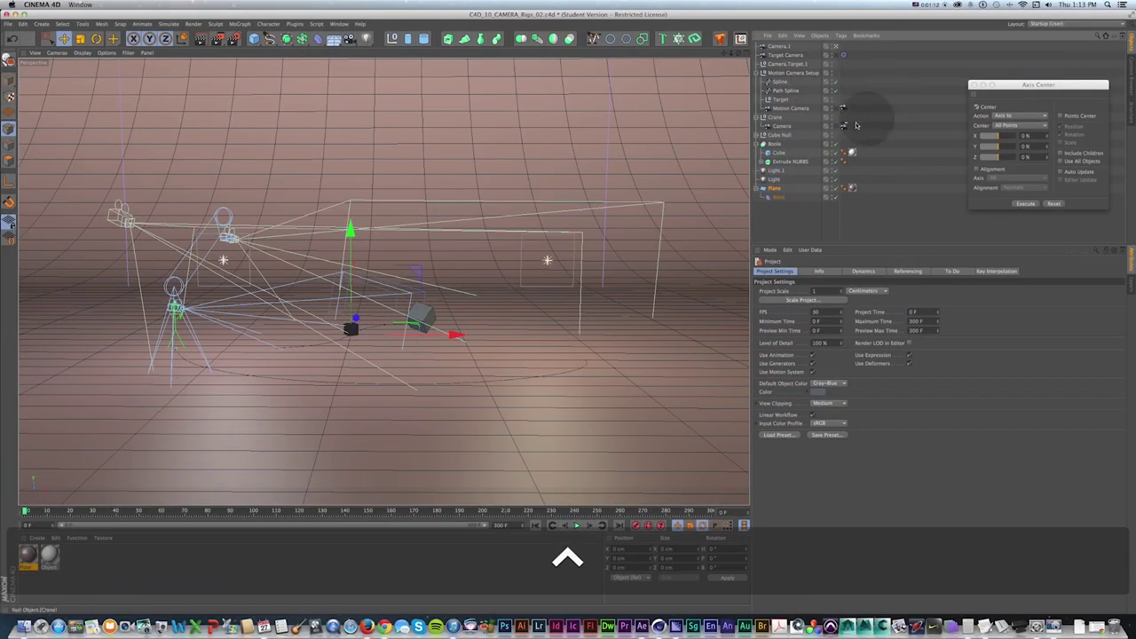
# - Look through the Crane's camera and play the animation from the first frame
pyautogui.click(835, 125)
pyautogui.hotkey('shift', 'f')
pyautogui.click(576, 525)
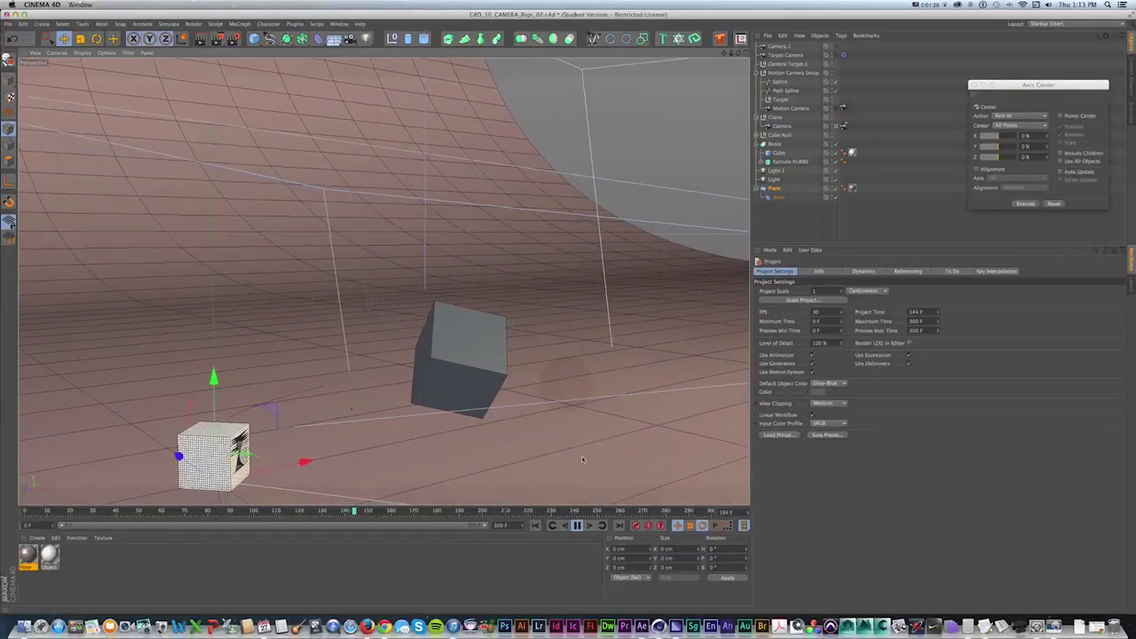
pyautogui.click(576, 525)
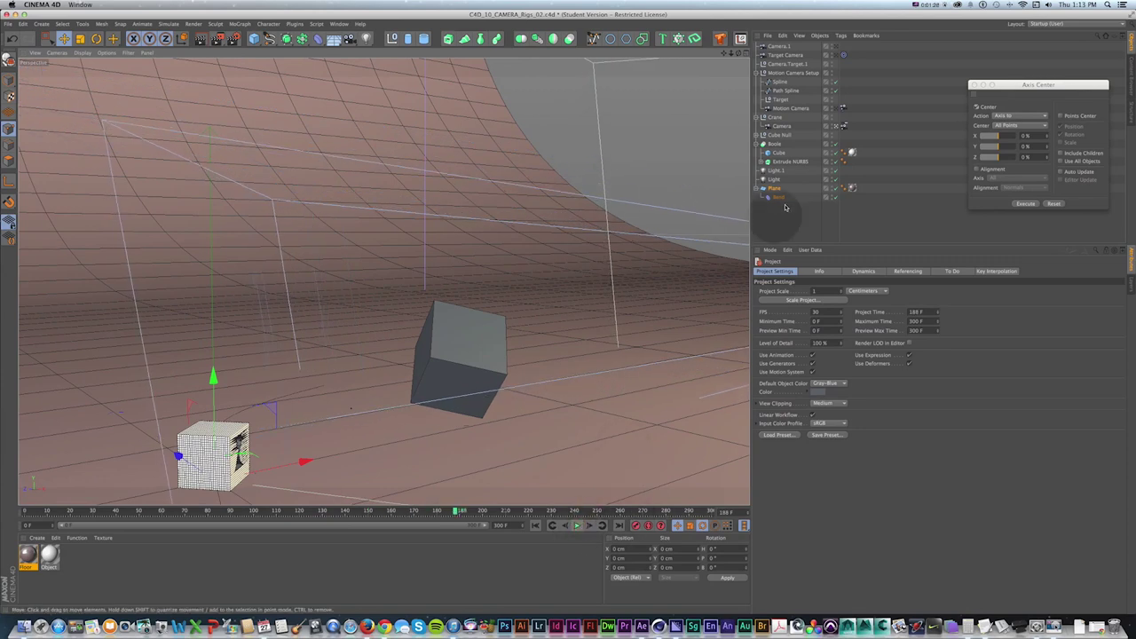
# - Examine the Camera Crane tag's base, arm, head and camera properties, and replay from the first frame
pyautogui.click(842, 125)
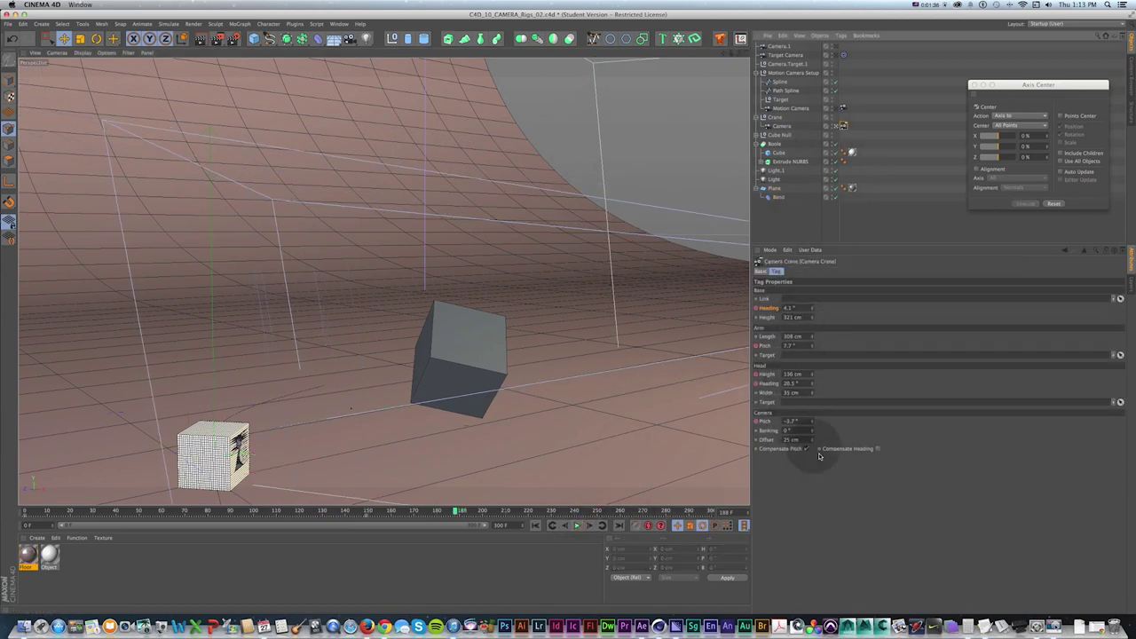
pyautogui.hotkey('shift', 'f')
pyautogui.click(577, 526)
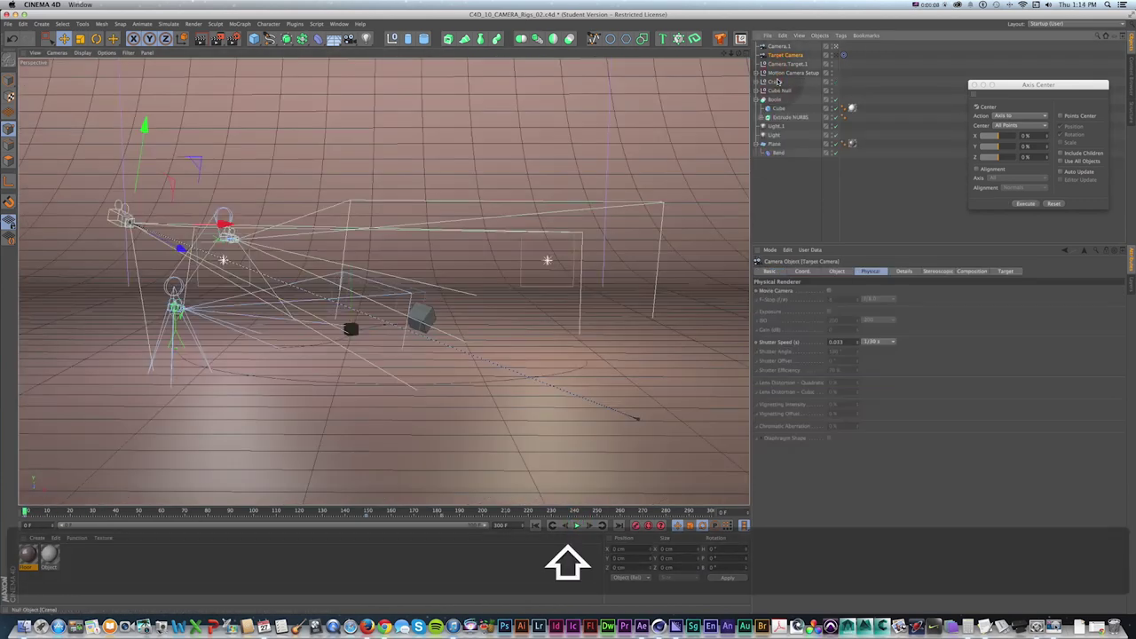
# - Delete Camera.1, Target Camera, Camera.Target.1, Motion Camera Setup and Crane from the scene
pyautogui.click(774, 81)
pyautogui.keyDown('shift'); pyautogui.click(785, 54); pyautogui.keyUp('shift')
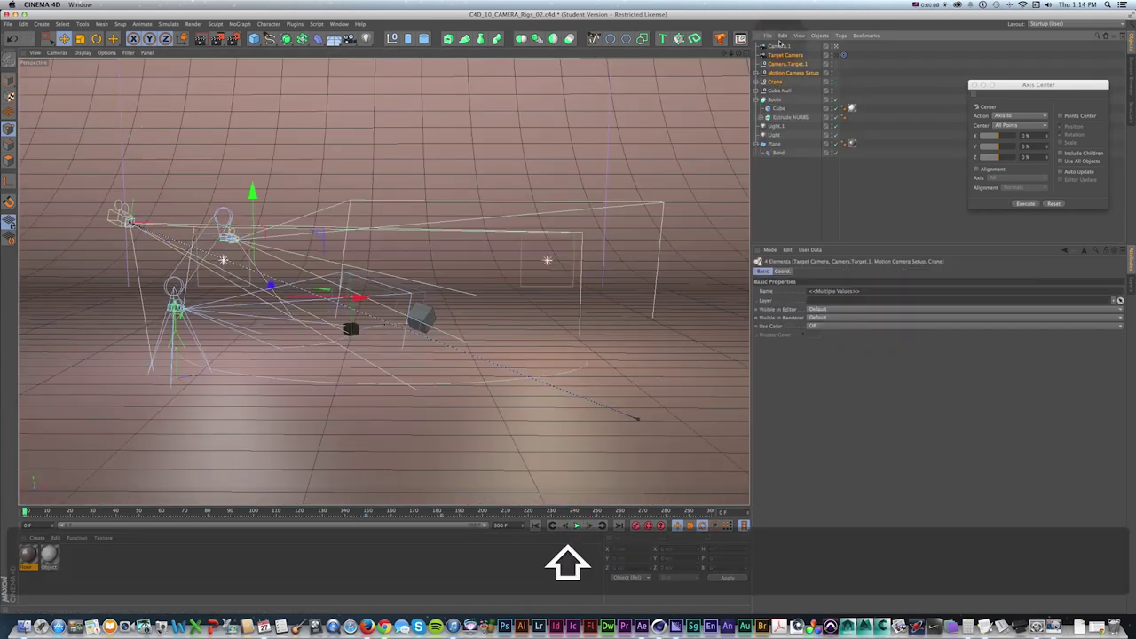
pyautogui.keyDown('shift'); pyautogui.click(778, 46); pyautogui.keyUp('shift')
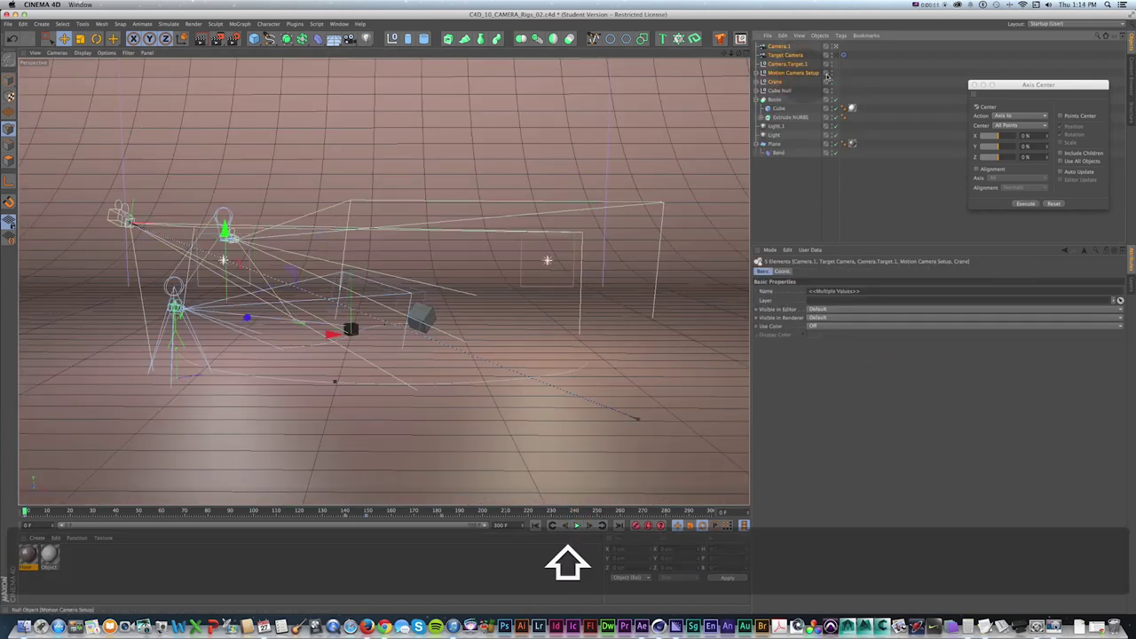
pyautogui.press('Delete')
# - Add a Target Camera to the scene with both cubes in view
pyautogui.keyDown('alt'); pyautogui.moveTo(443, 261); pyautogui.dragTo(452, 261); pyautogui.keyUp('alt')
pyautogui.keyDown('alt'); pyautogui.moveTo(464, 297); pyautogui.dragTo(457, 304, button='right'); pyautogui.keyUp('alt')
pyautogui.press('super+shift+z')
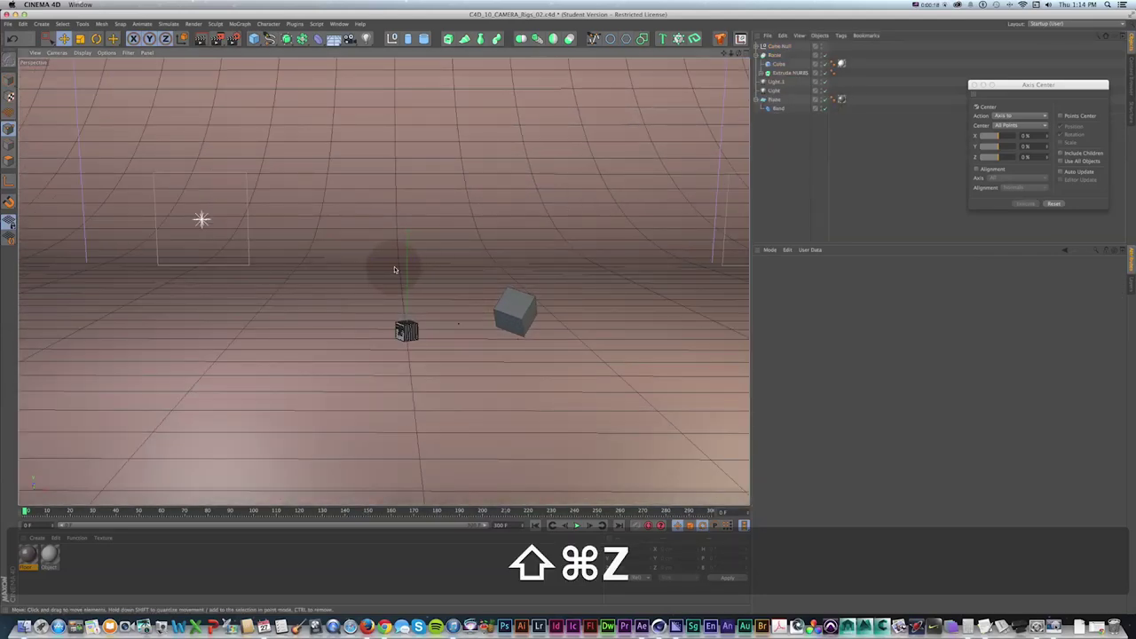
pyautogui.keyDown('alt'); pyautogui.moveTo(401, 306); pyautogui.dragTo(545, 359); pyautogui.keyUp('alt')
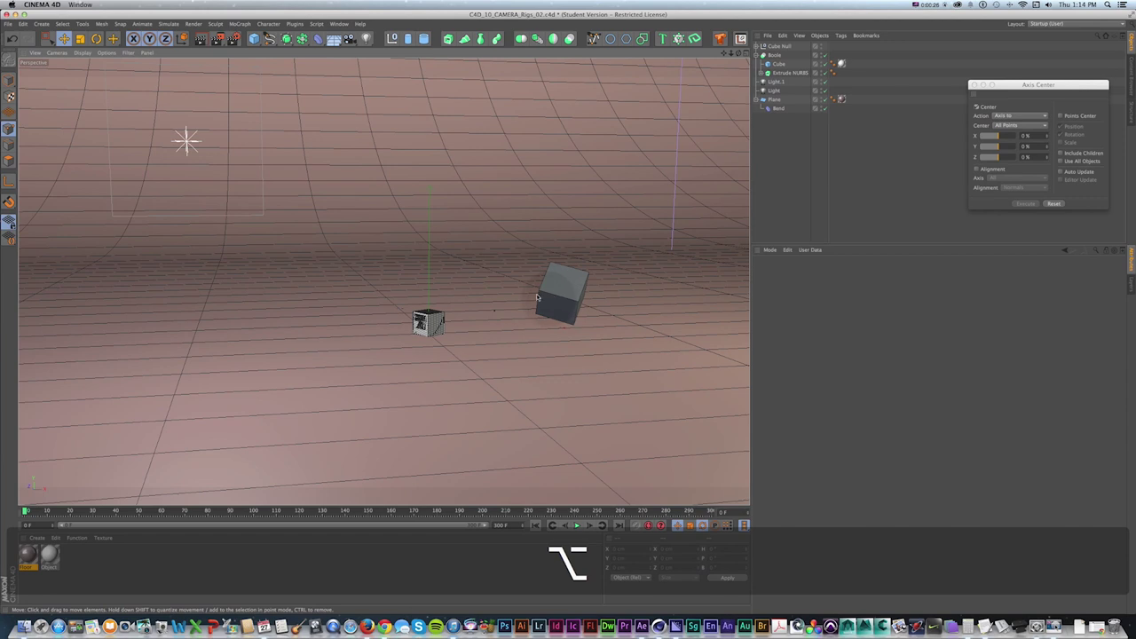
pyautogui.keyDown('alt'); pyautogui.moveTo(476, 229); pyautogui.dragTo(365, 78); pyautogui.keyUp('alt')
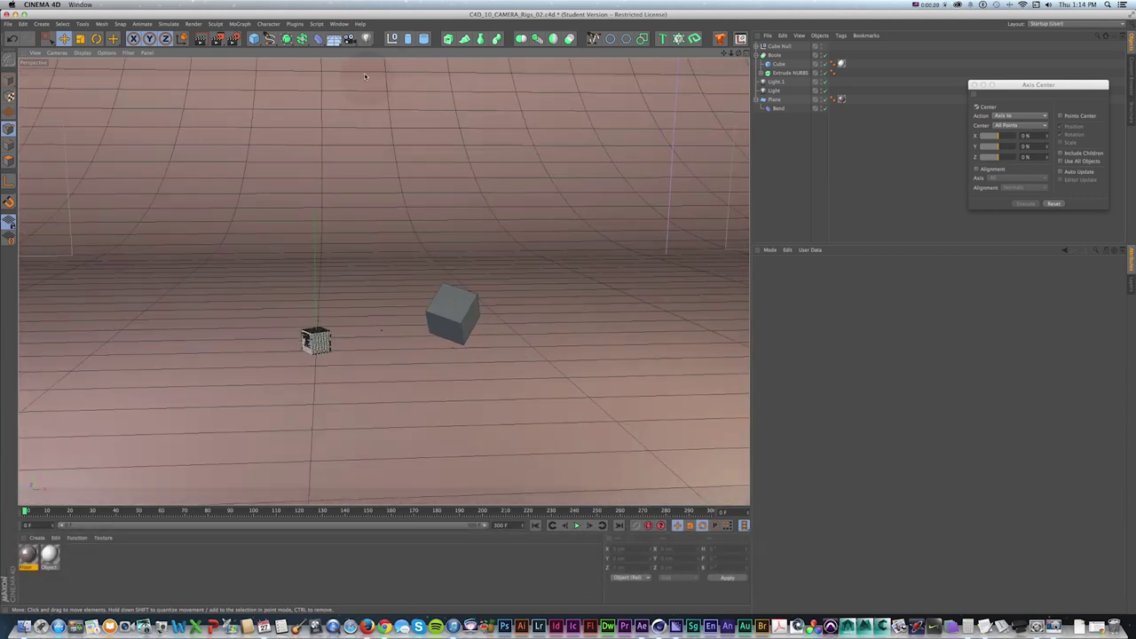
pyautogui.keyDown('ctrl'); pyautogui.click(349, 39); pyautogui.keyUp('ctrl')
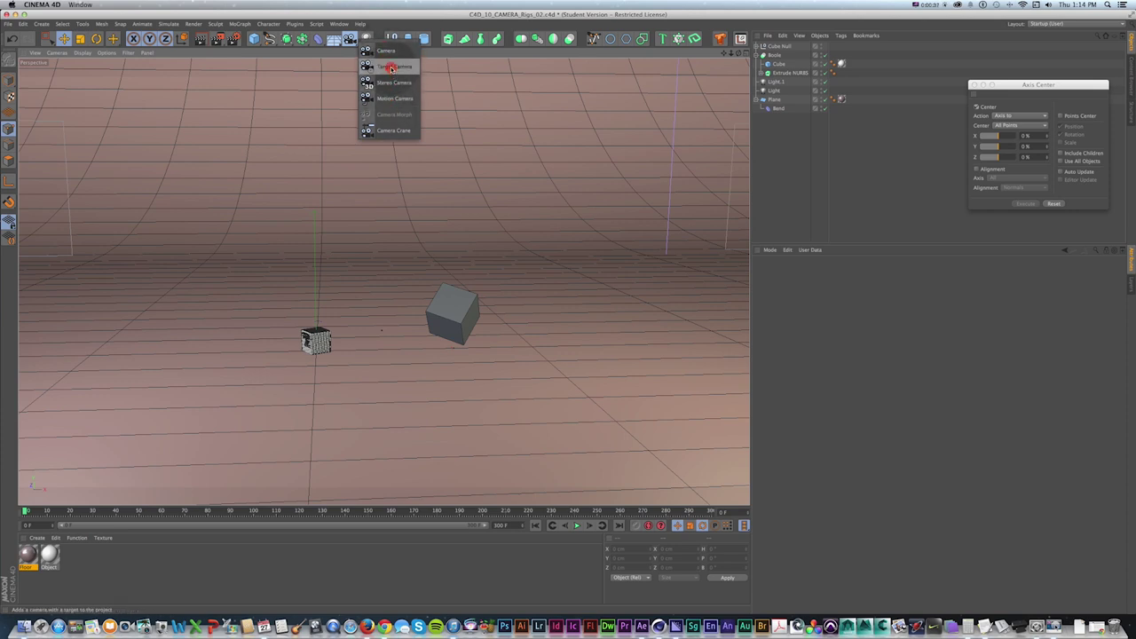
pyautogui.click(391, 68)
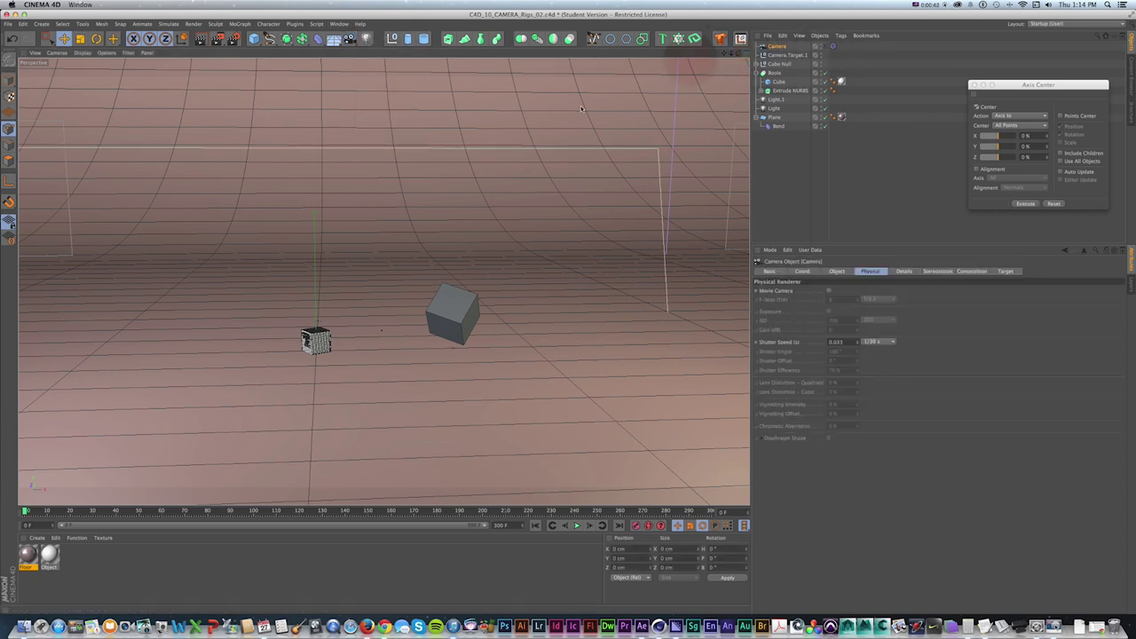
# - Switch to the four-view layout and pan the Top view to show the whole camera
pyautogui.click(747, 54)
pyautogui.press('1')
pyautogui.moveTo(632, 101); pyautogui.dragTo(622, 125)
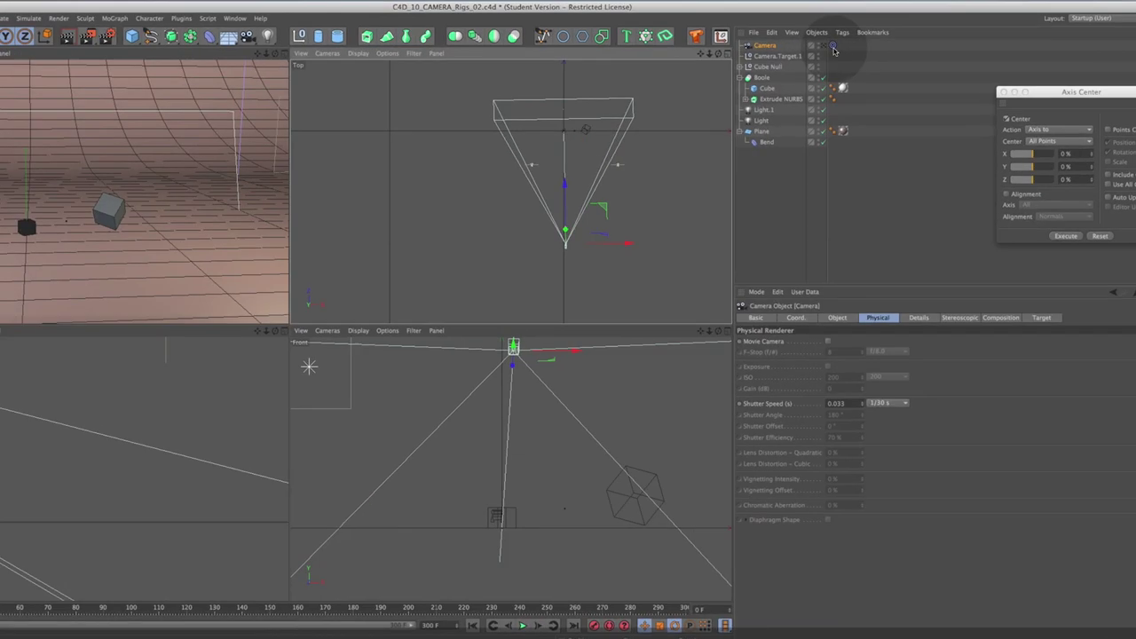
# - Inspect the camera's Target tag properties and the Camera.Target.1 null it points to
pyautogui.click(832, 51)
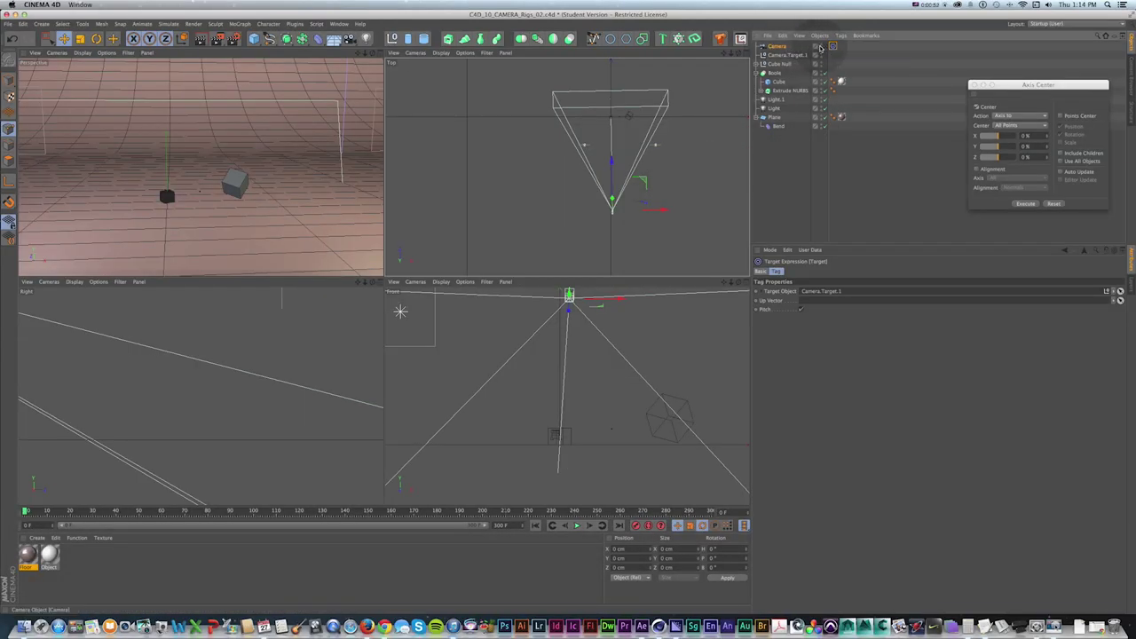
pyautogui.click(780, 55)
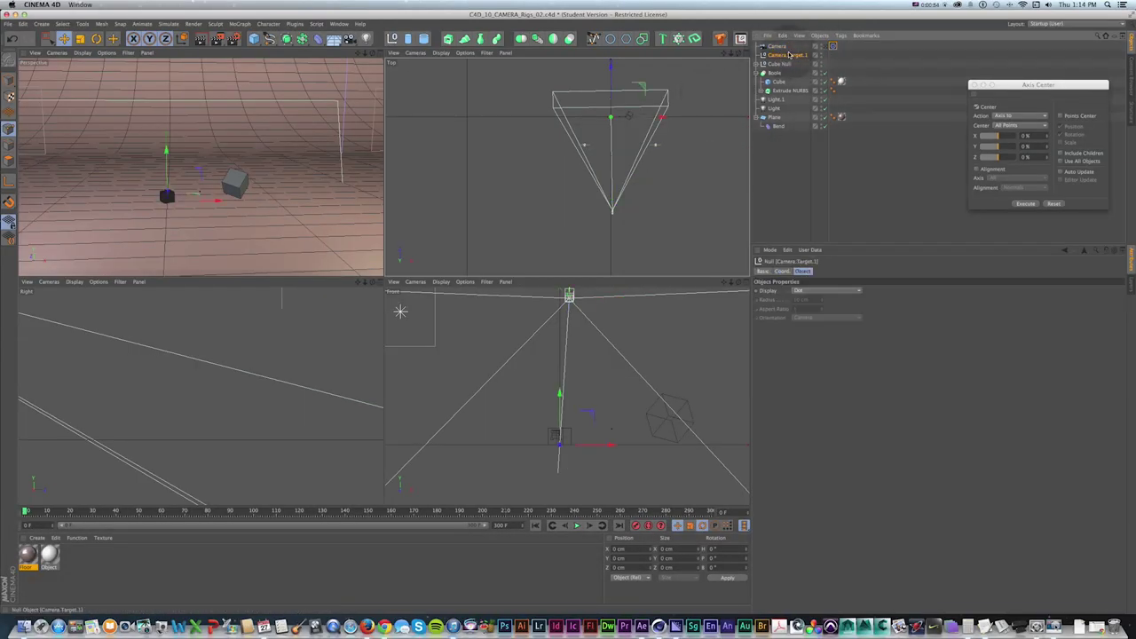
# - Reposition the camera in the Top view and look through it while moving it around its target
pyautogui.click(778, 46)
pyautogui.moveTo(616, 218); pyautogui.dragTo(530, 229)
pyautogui.click(360, 105)
pyautogui.click(230, 103)
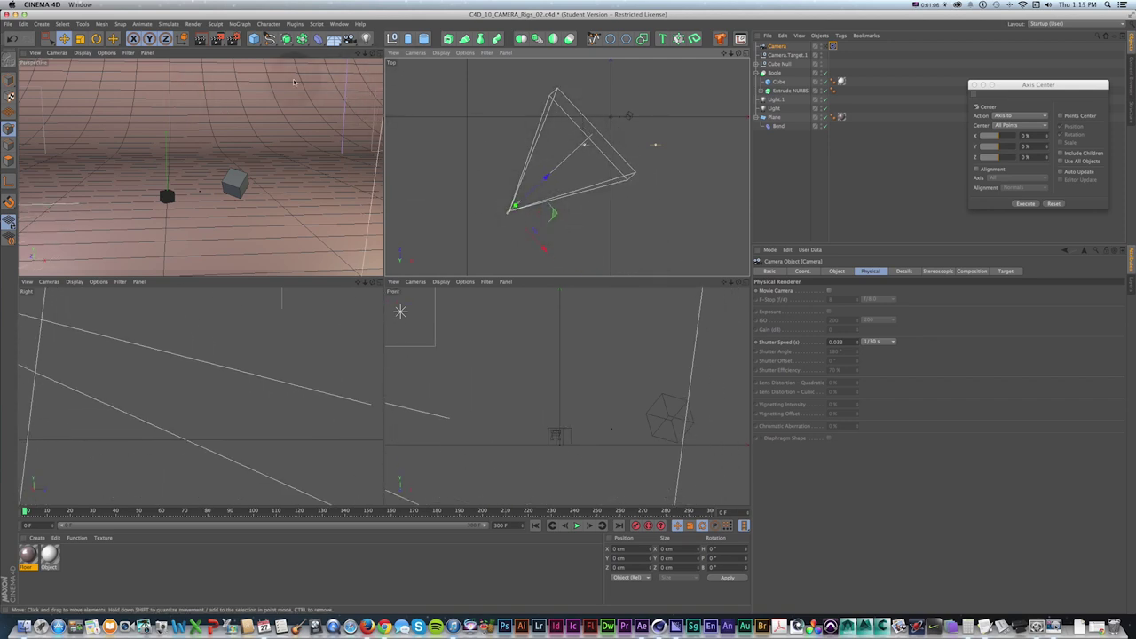
pyautogui.click(825, 47)
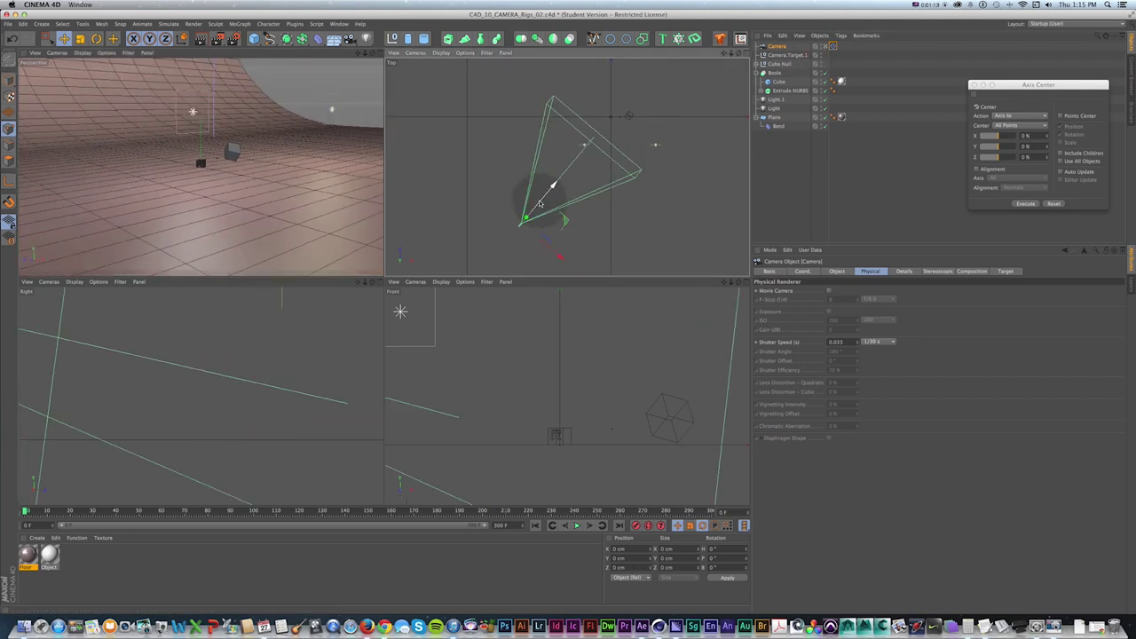
pyautogui.moveTo(539, 204); pyautogui.dragTo(572, 244)
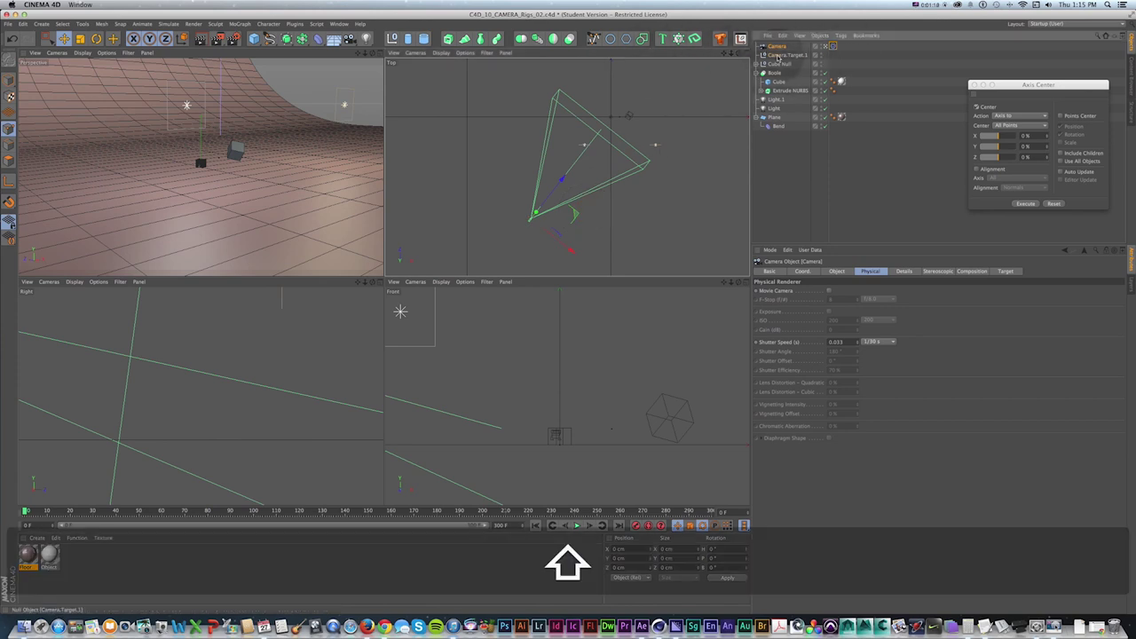
# - Delete the camera together with its Camera.Target.1 null
pyautogui.keyDown('shift'); pyautogui.click(777, 55); pyautogui.keyUp('shift')
pyautogui.press('Delete')
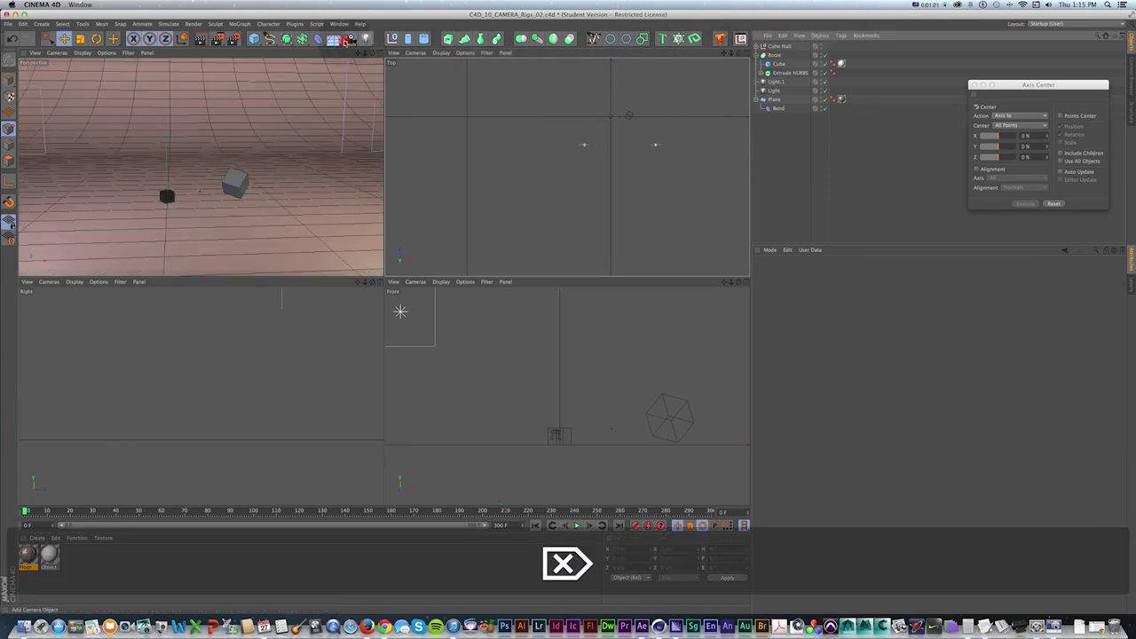
# - Add a standard camera and assign it a Target tag
pyautogui.click(347, 40)
pyautogui.rightClick(780, 47)
pyautogui.moveTo(825, 50)
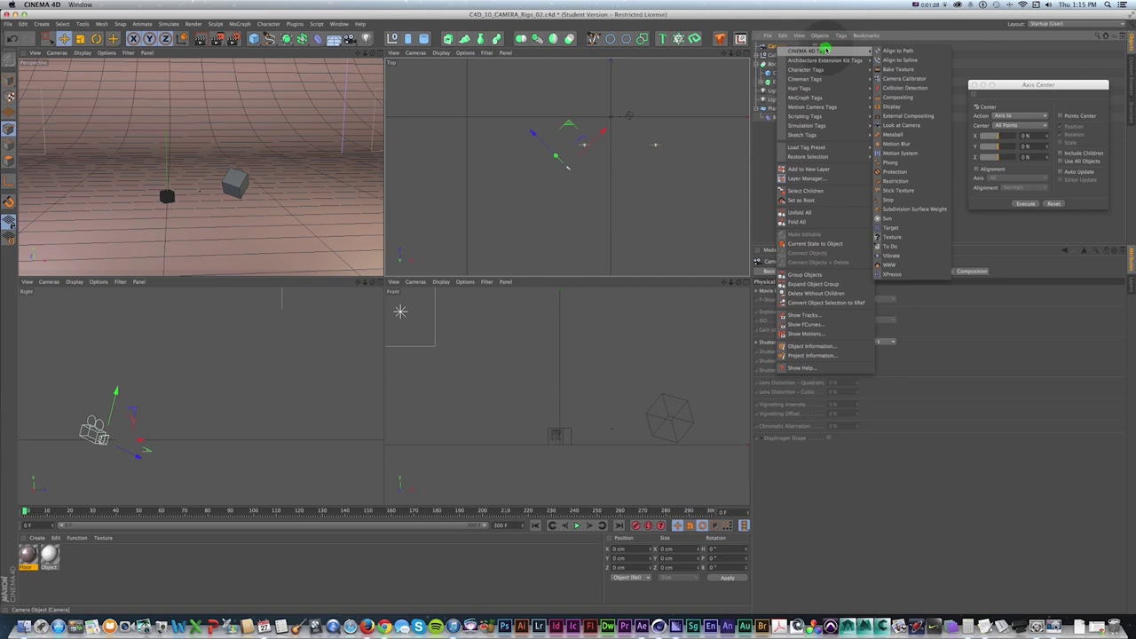
pyautogui.click(889, 227)
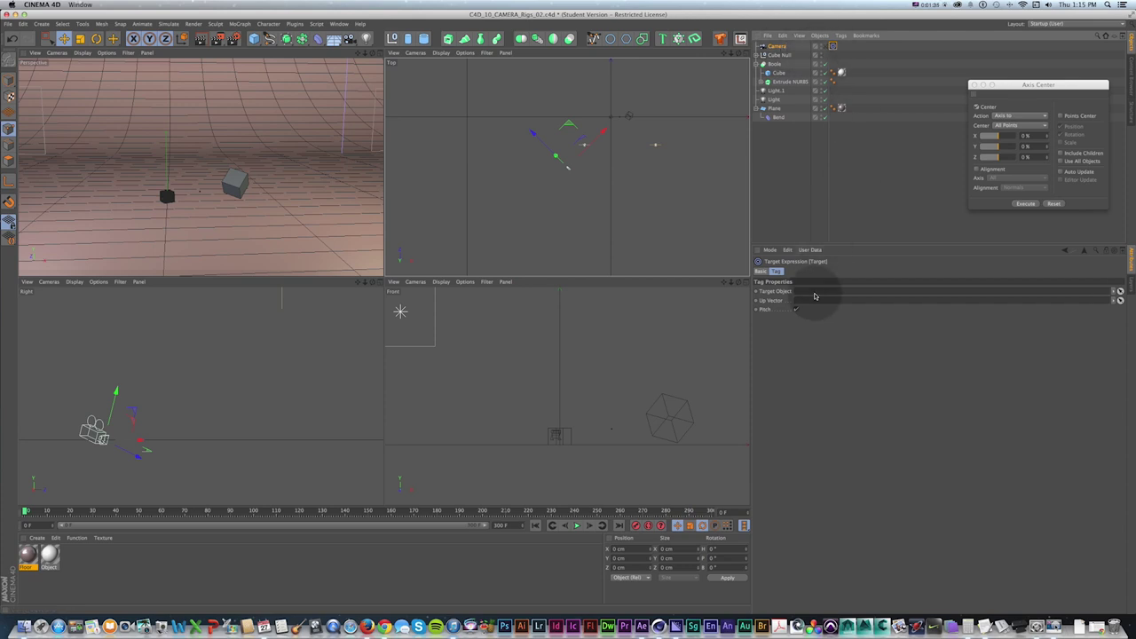
# - Undo the Target tag and the creation of the standard camera
pyautogui.press('super+z')
pyautogui.press('super+z')
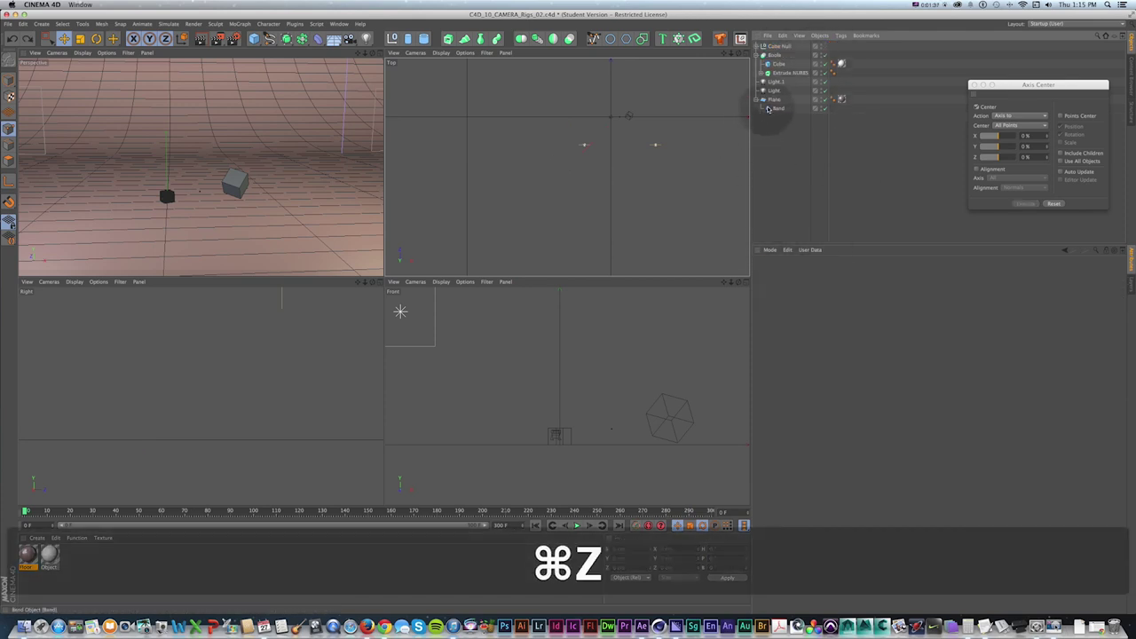
# - Add a Target Camera and inspect its Target tag and the linked Camera.Target.1 null
pyautogui.click(351, 39)
pyautogui.click(380, 65)
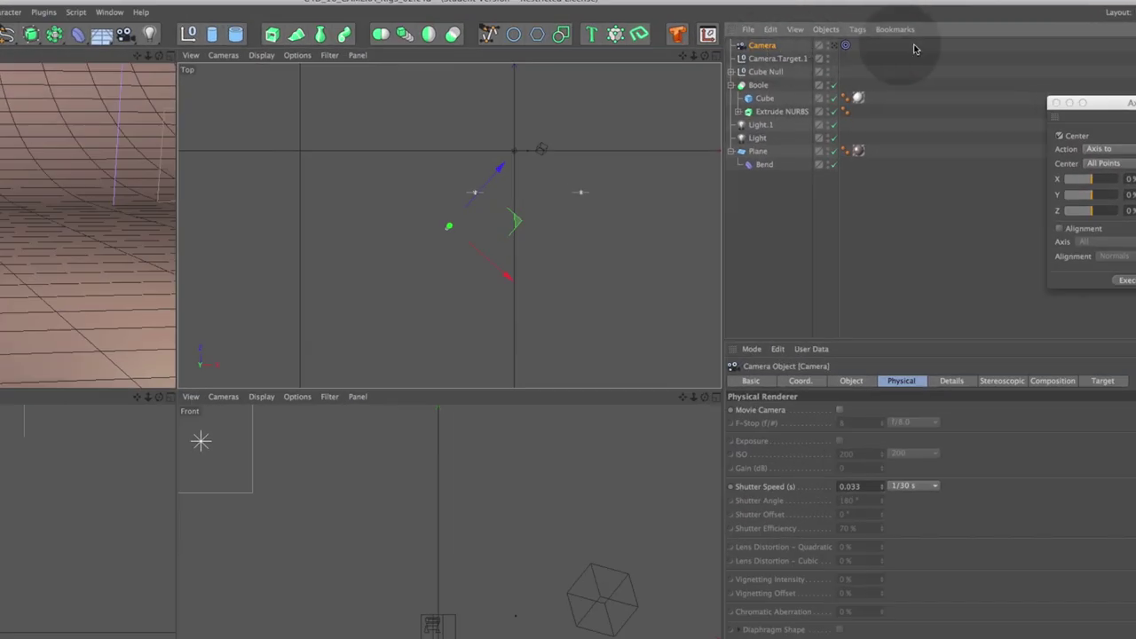
pyautogui.click(845, 45)
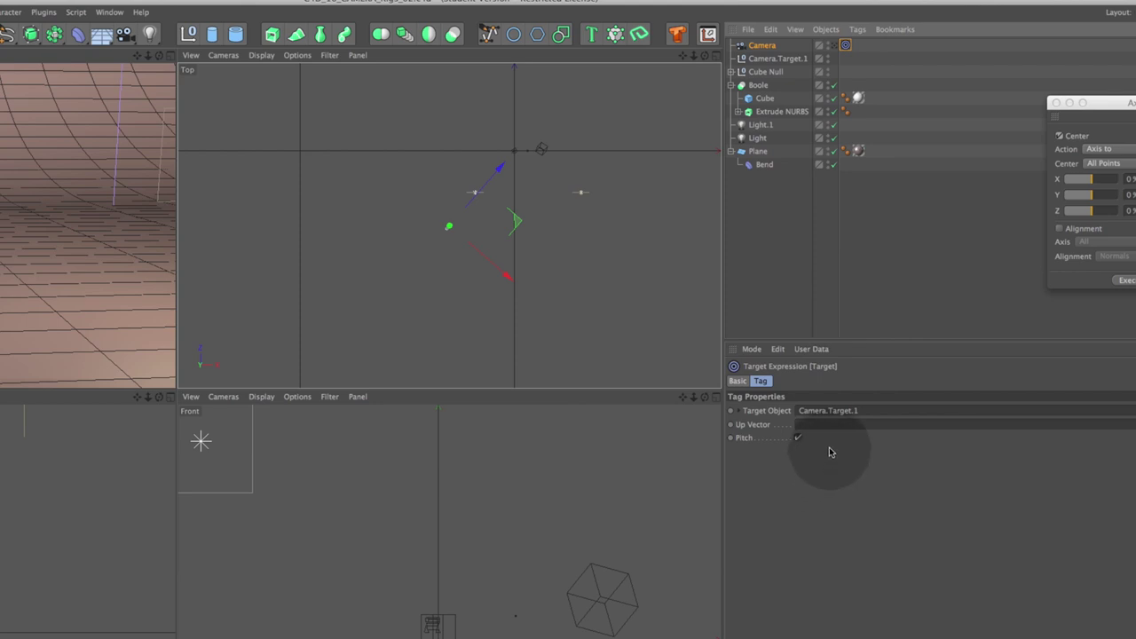
pyautogui.click(772, 59)
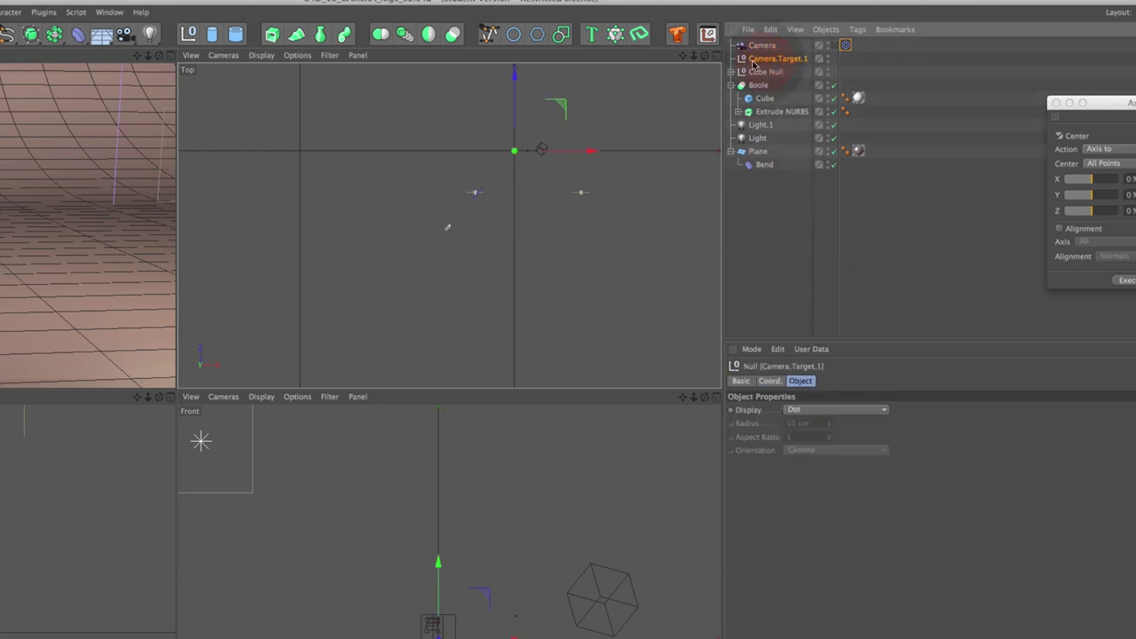
pyautogui.click(761, 46)
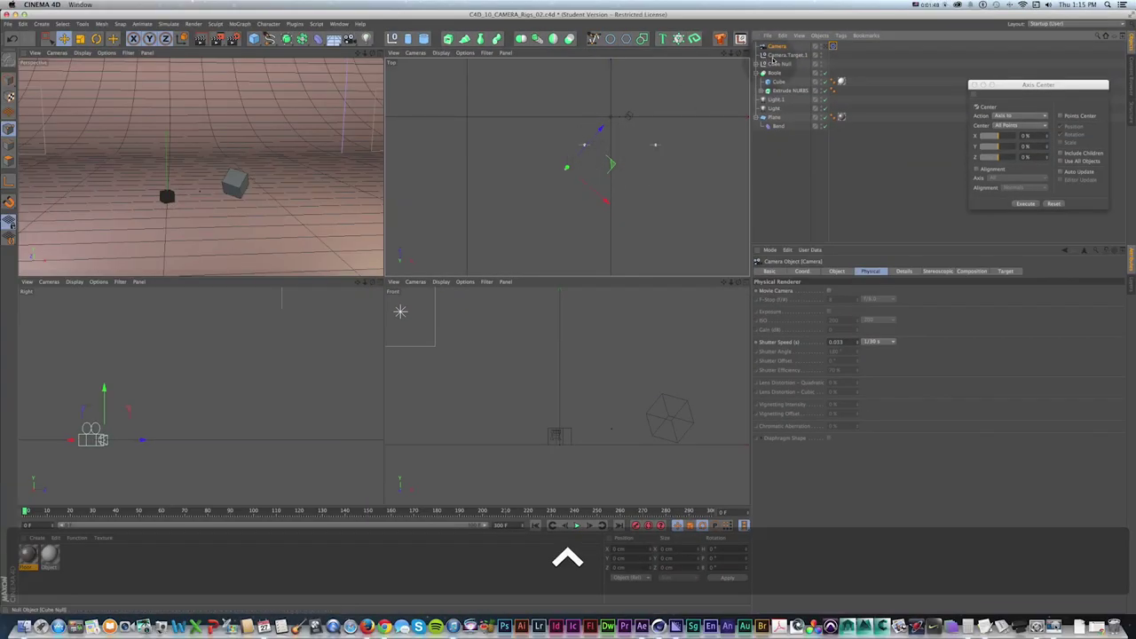
pyautogui.click(832, 45)
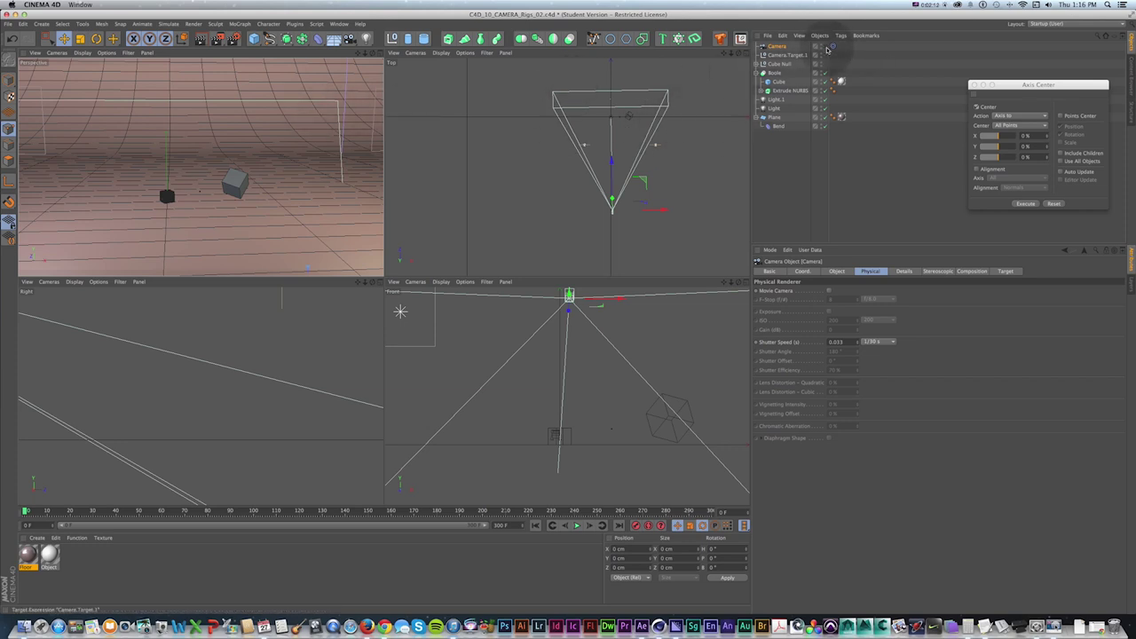
# - Raise the Camera.Target.1 null slightly above the floor in the Front view
pyautogui.click(780, 57)
pyautogui.scroll(4, 550, 425)
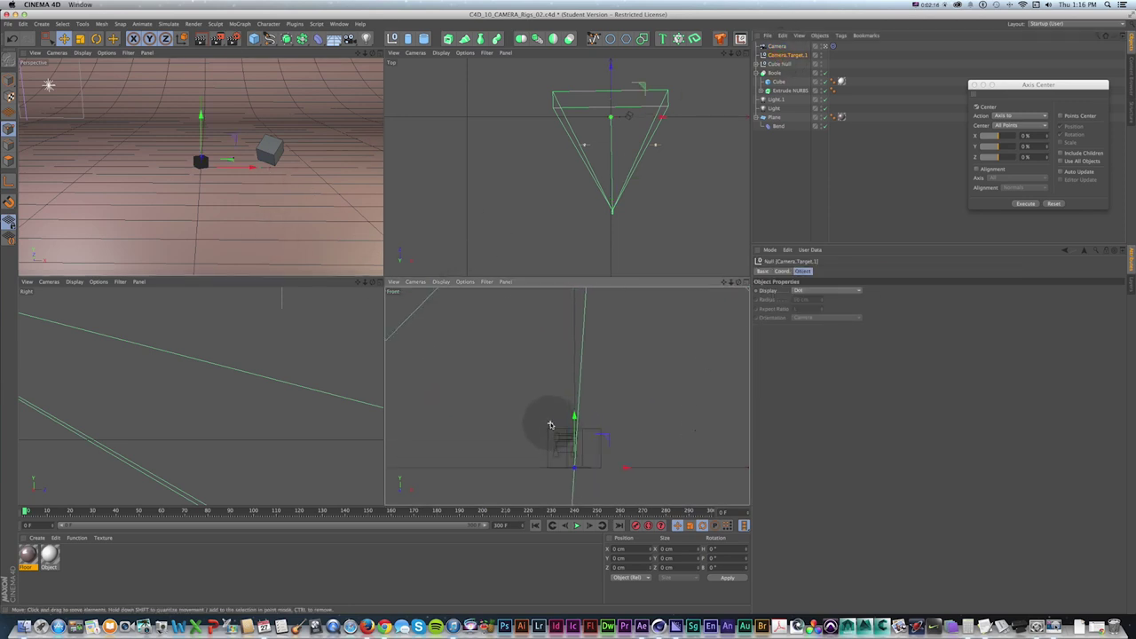
pyautogui.moveTo(574, 433); pyautogui.dragTo(572, 414)
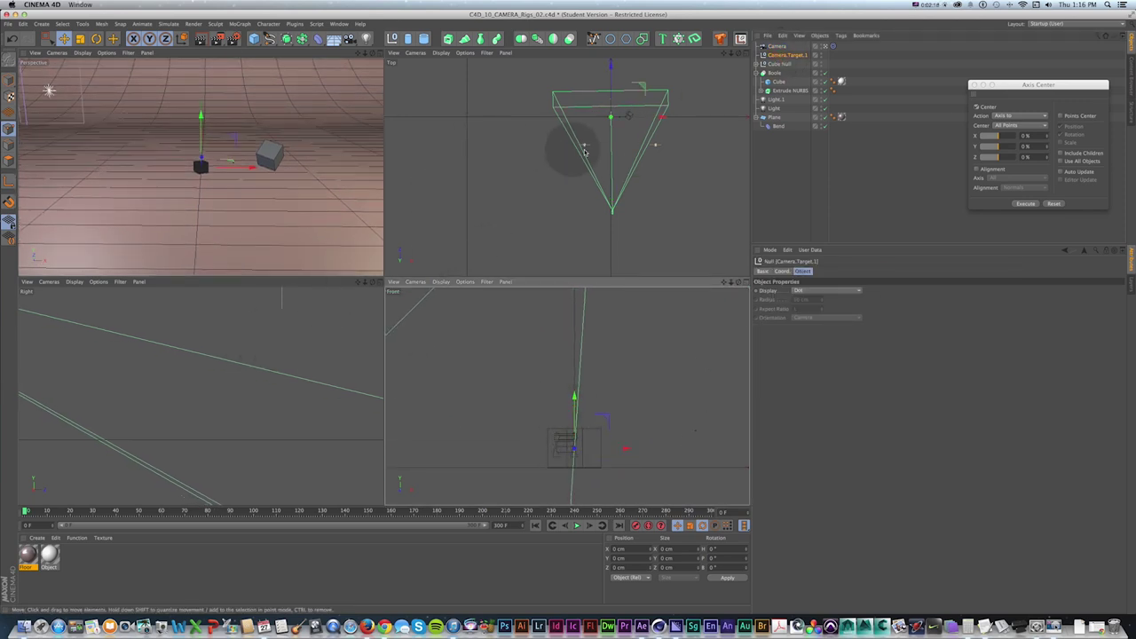
# - Move the camera off to one side of its target in the Top view and record its starting keyframe at frame 0
pyautogui.keyDown('alt'); pyautogui.moveTo(563, 145); pyautogui.dragTo(612, 138, button='right'); pyautogui.keyUp('alt')
pyautogui.moveTo(612, 138); pyautogui.dragTo(561, 159)
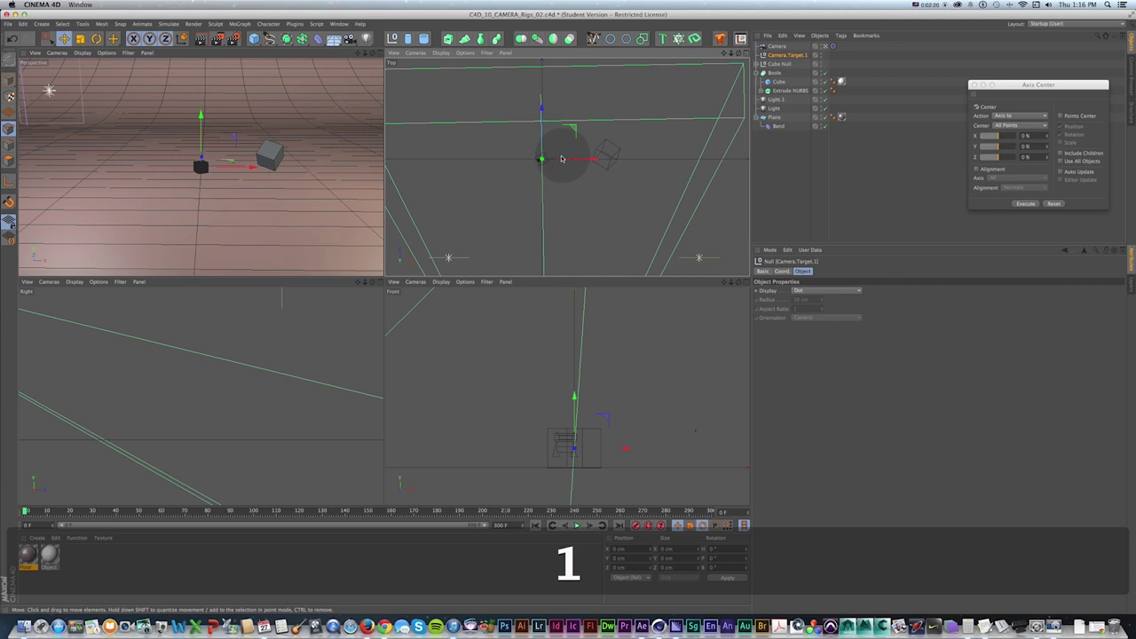
pyautogui.scroll(-6, 591, 176)
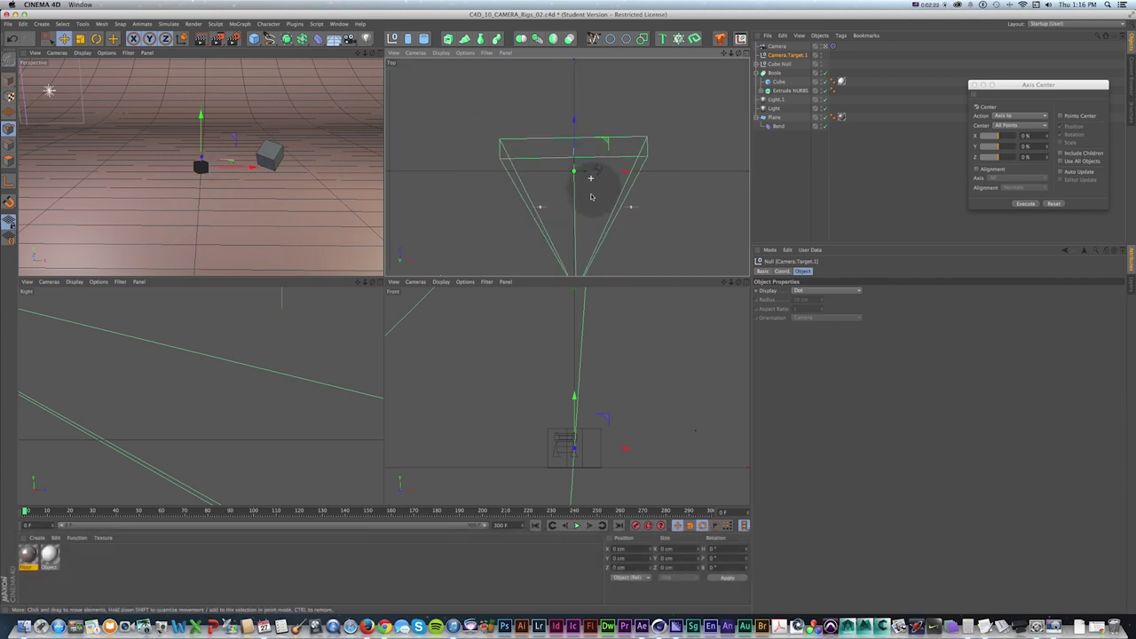
pyautogui.click(776, 47)
pyautogui.moveTo(611, 232); pyautogui.dragTo(572, 264)
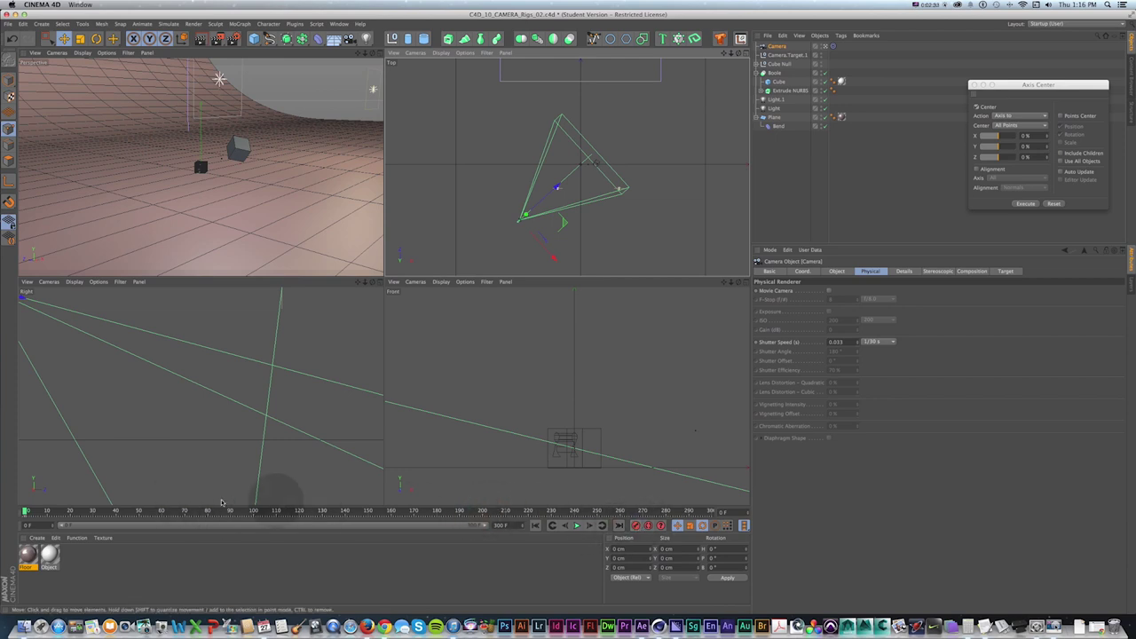
# - Shorten the animation's end to frame 90 and place the current time at frame 90
pyautogui.moveTo(133, 512); pyautogui.dragTo(211, 512)
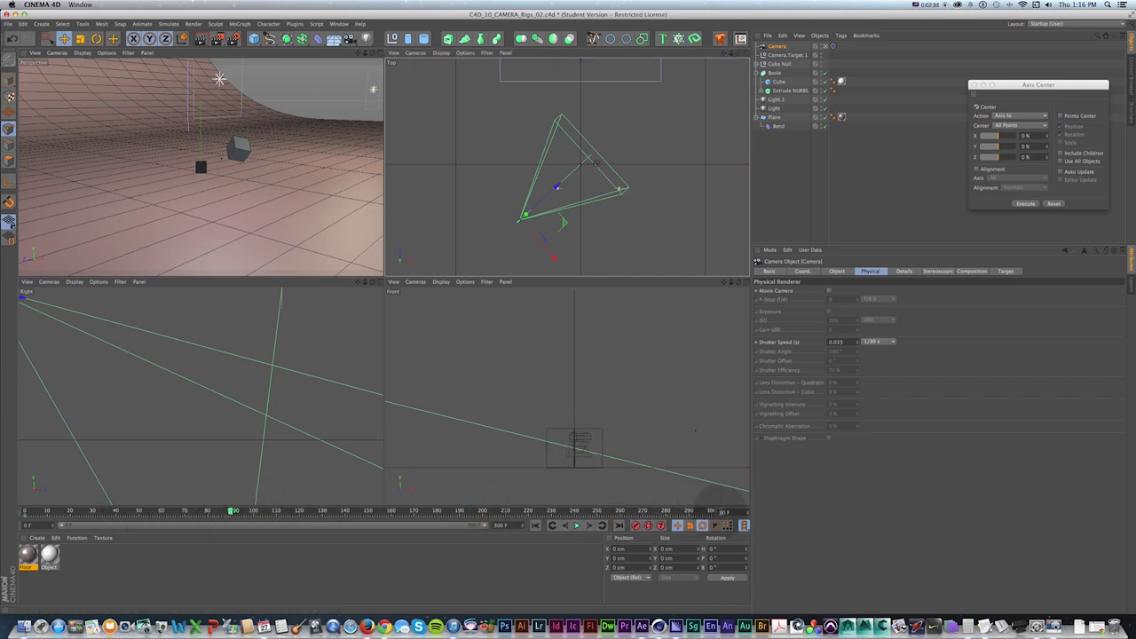
pyautogui.write('90')
pyautogui.press('Return')
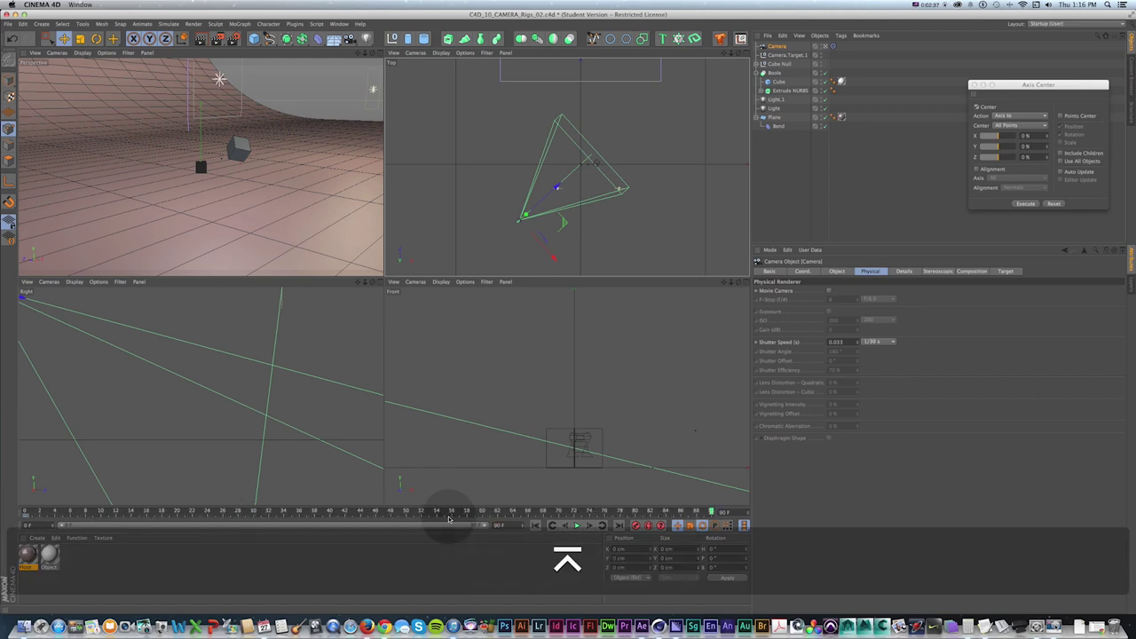
# - Keyframe the camera at frame 90 in a higher position facing the cubes, and play the animation from the start
pyautogui.moveTo(523, 222); pyautogui.dragTo(649, 240)
pyautogui.scroll(-8, 513, 447)
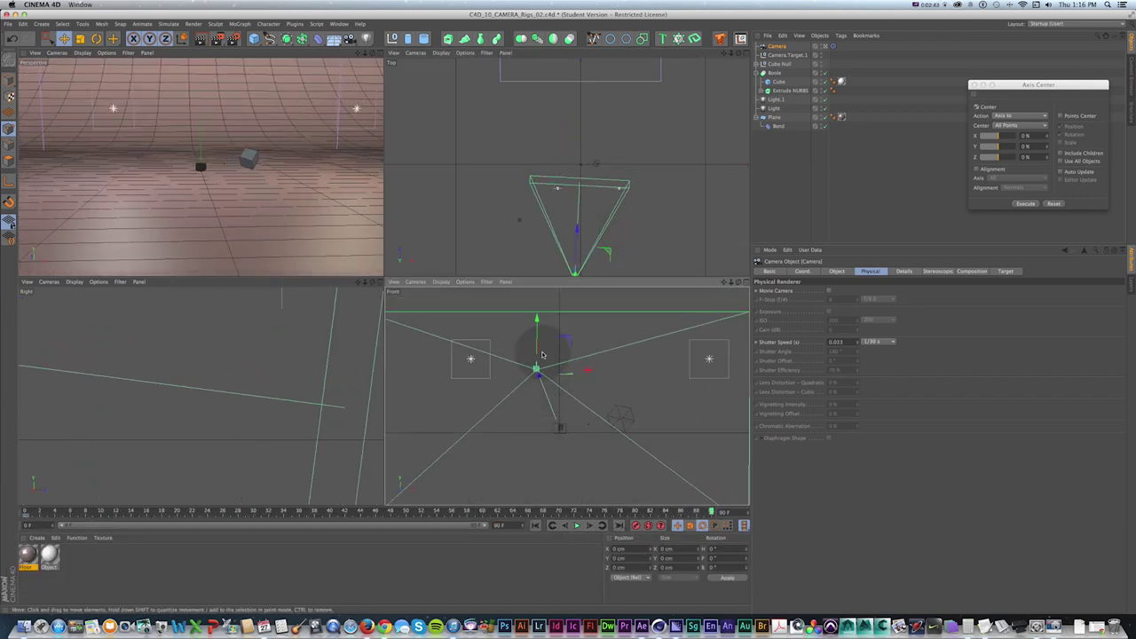
pyautogui.moveTo(536, 340); pyautogui.dragTo(569, 314)
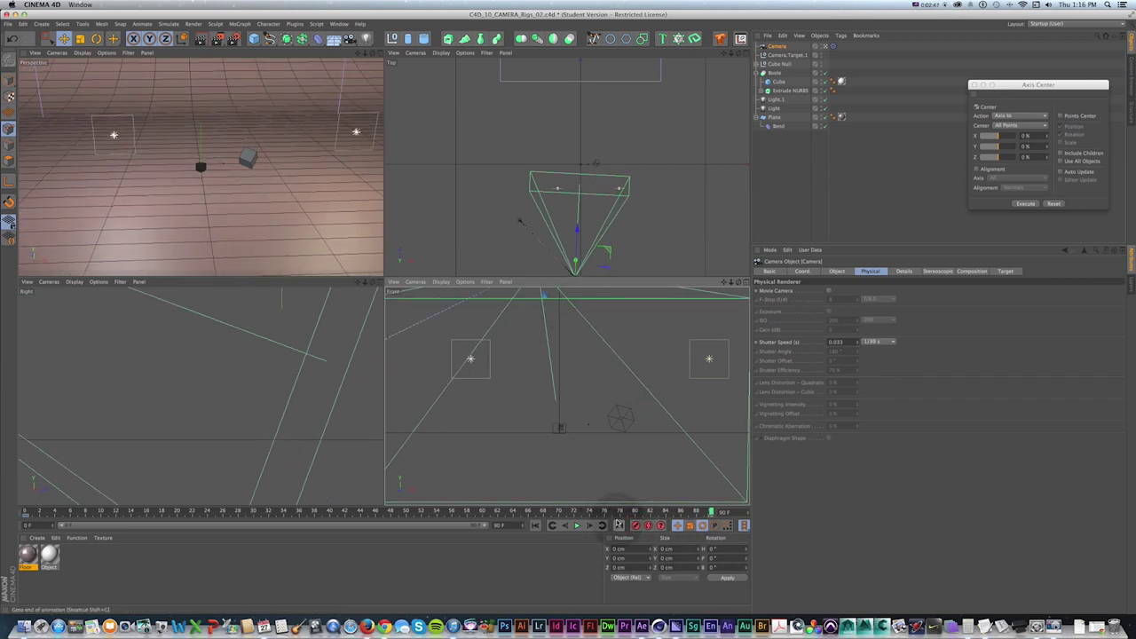
pyautogui.hotkey('shift', 'f')
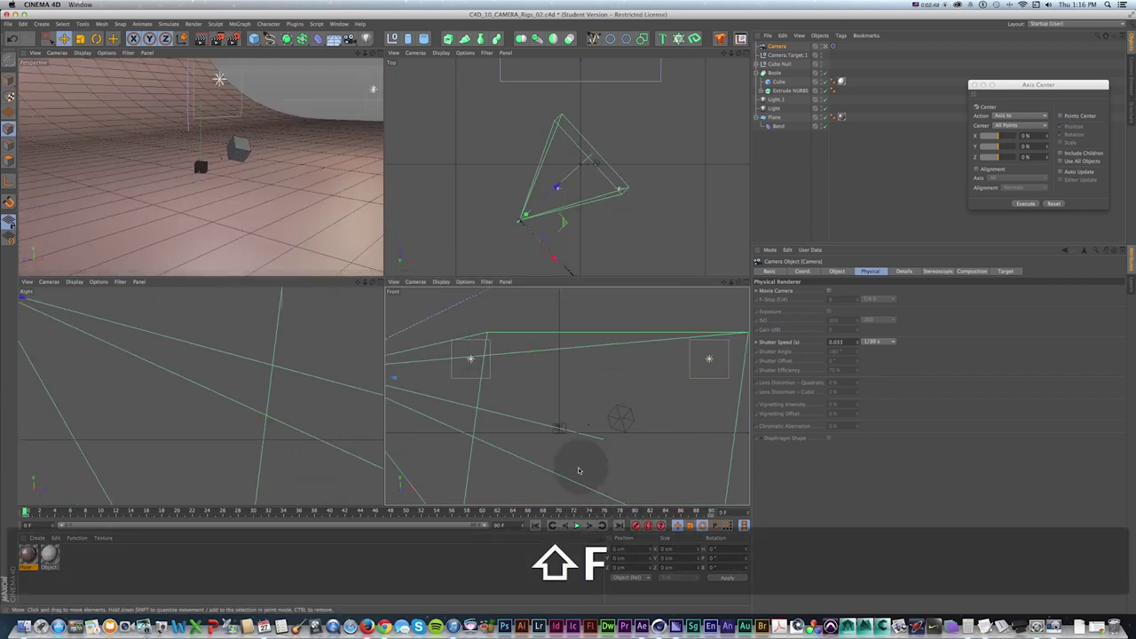
pyautogui.click(576, 526)
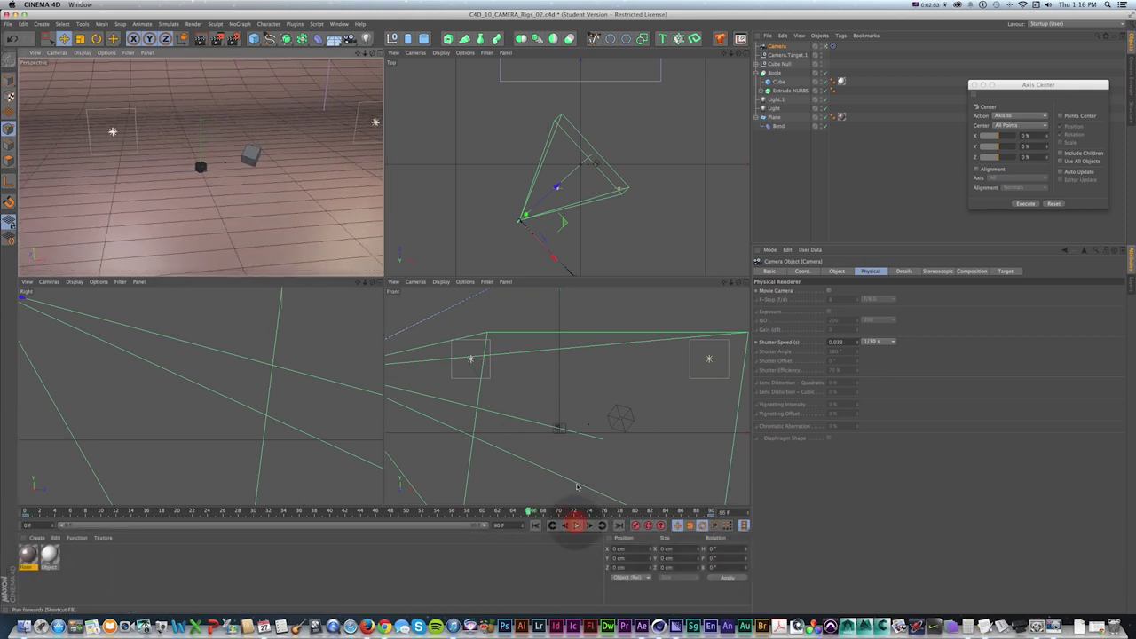
# - Select the Camera.Target.1 null and record a keyframe for it at frame 0
pyautogui.click(783, 55)
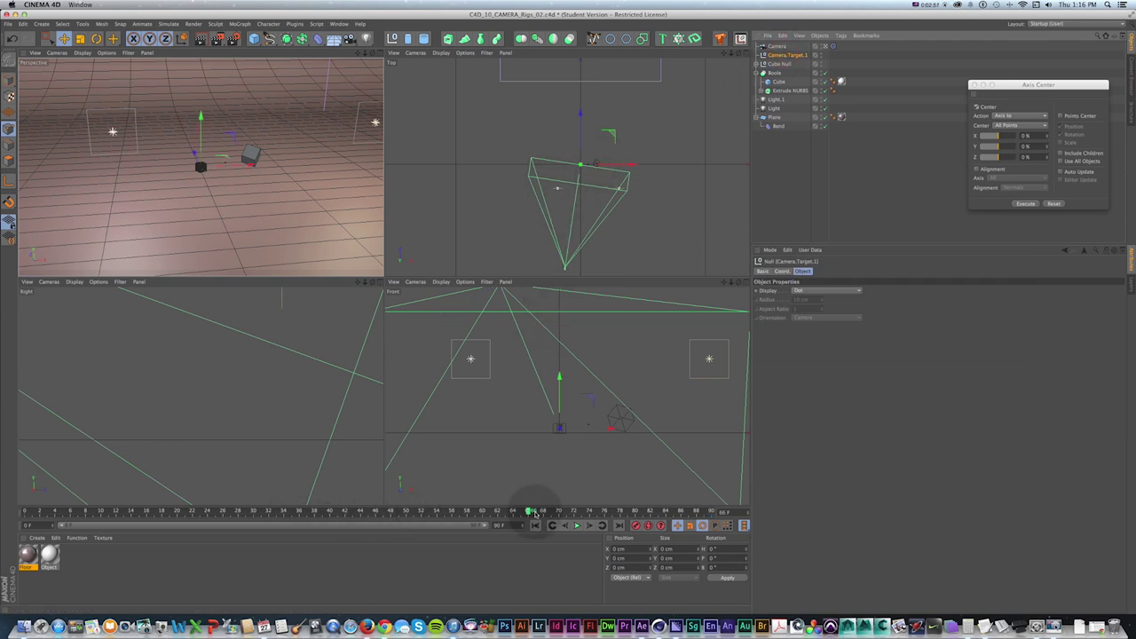
pyautogui.moveTo(530, 512); pyautogui.dragTo(23, 512)
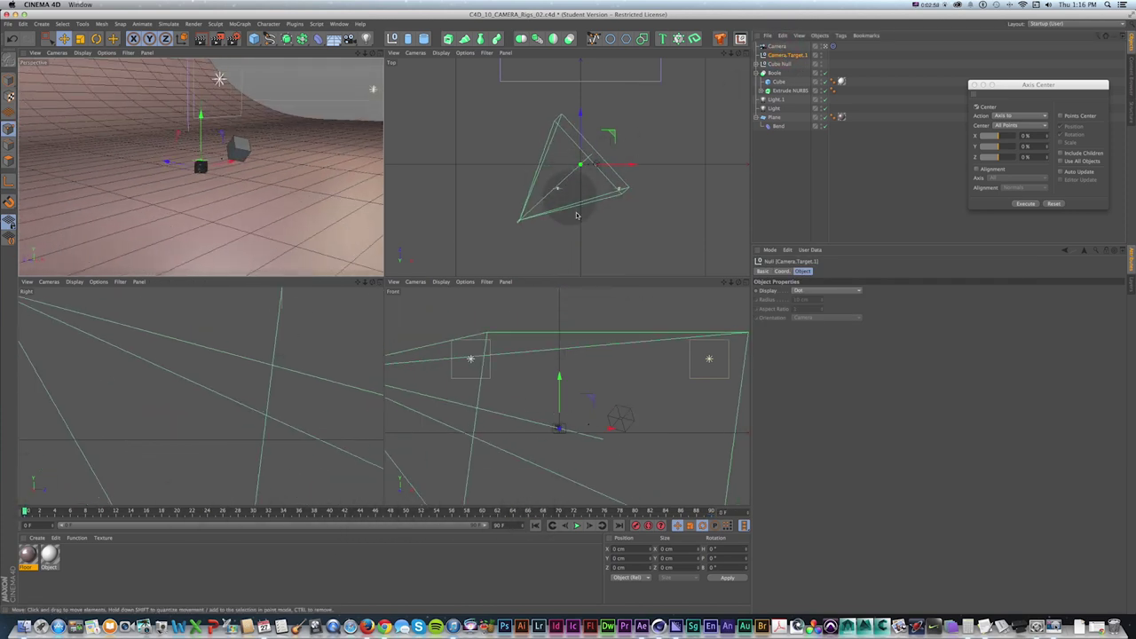
pyautogui.keyDown('ctrl'); pyautogui.moveTo(782, 49); pyautogui.dragTo(781, 207); pyautogui.keyUp('ctrl')
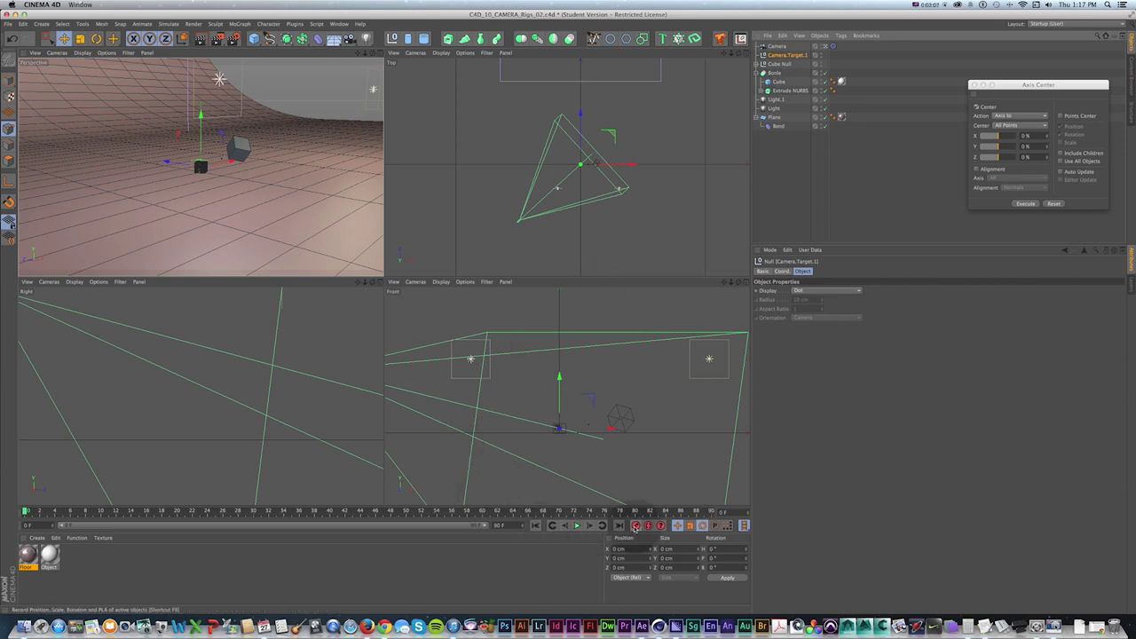
# - Shift the Camera.Target.1 null away from the cubes at frame 88, record its keyframe, and return to the start
pyautogui.moveTo(25, 512); pyautogui.dragTo(699, 512)
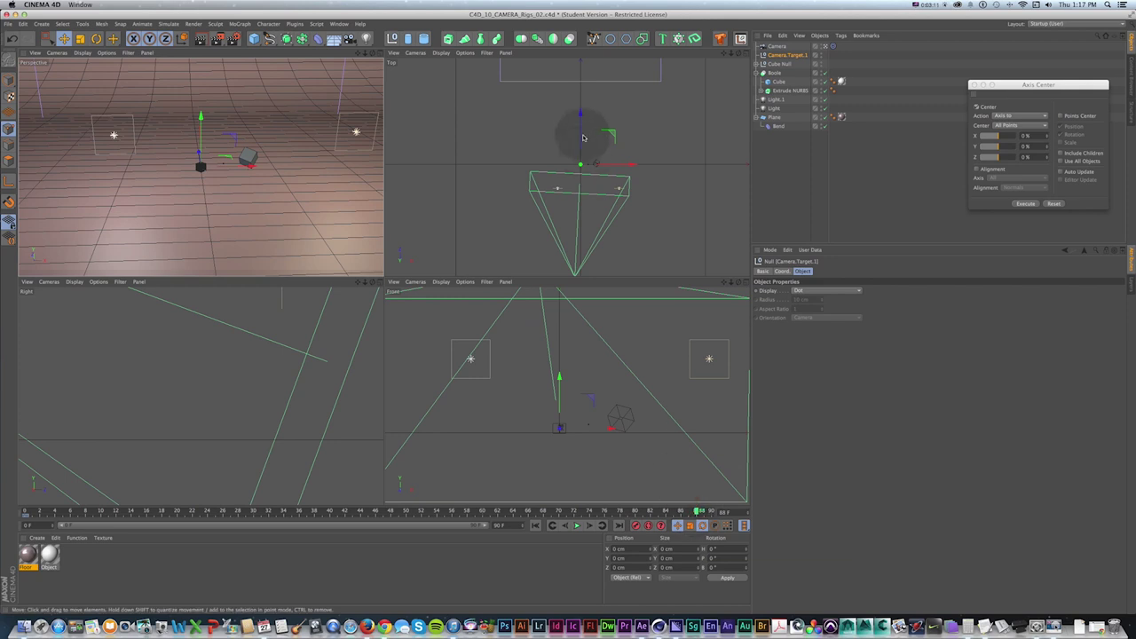
pyautogui.moveTo(583, 133); pyautogui.dragTo(647, 197)
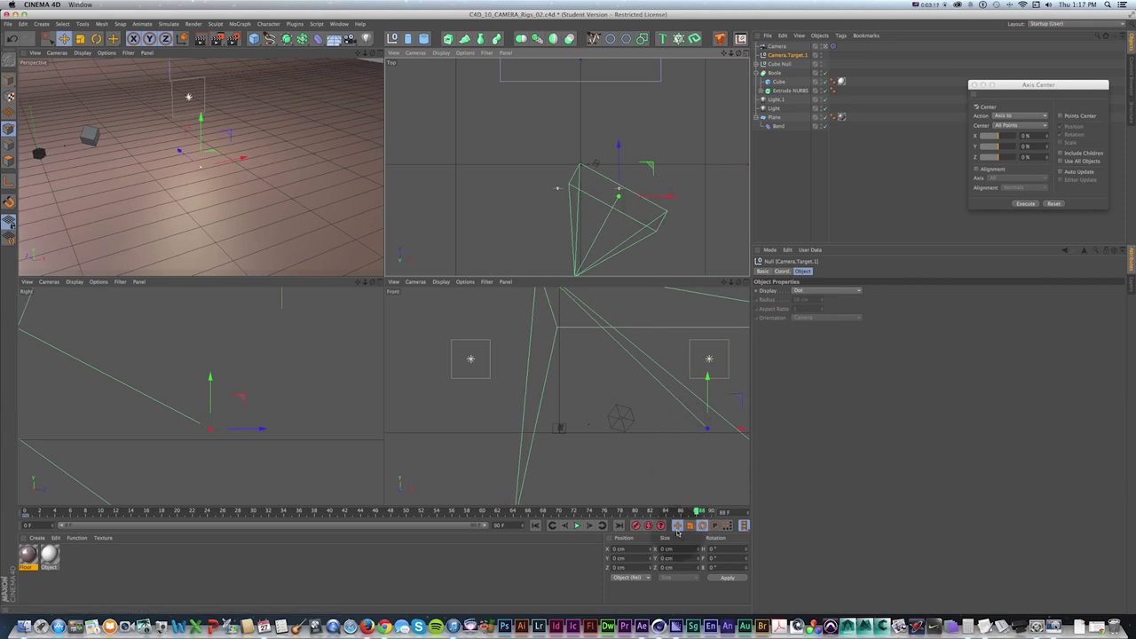
pyautogui.hotkey('shift', 'f')
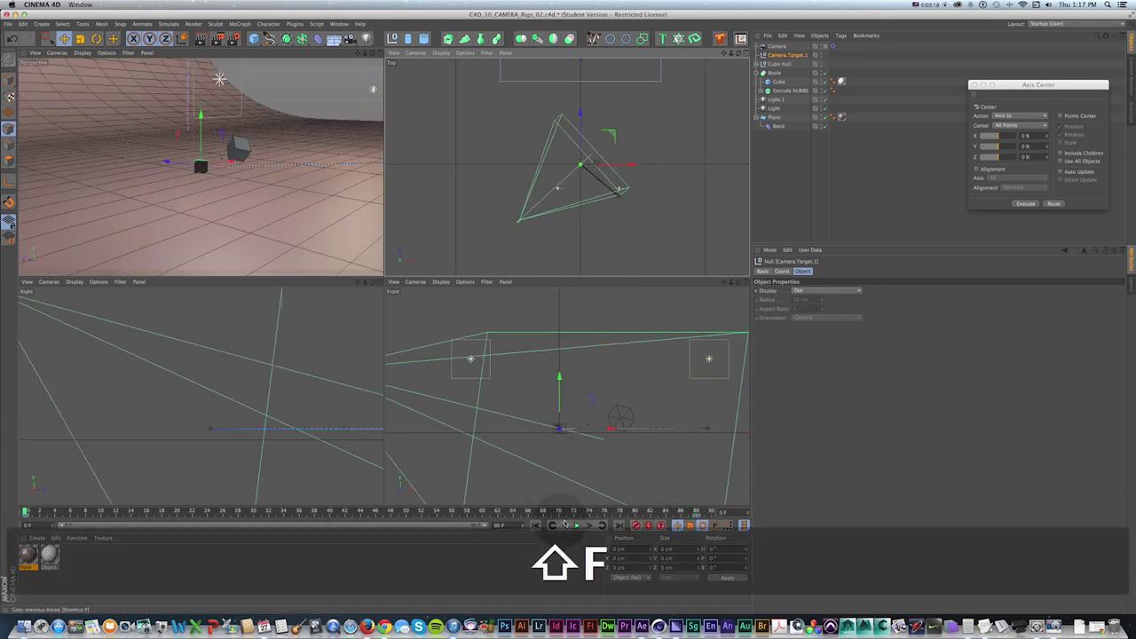
# - Play back the camera and target animation in the enlarged Perspective view
pyautogui.click(380, 52)
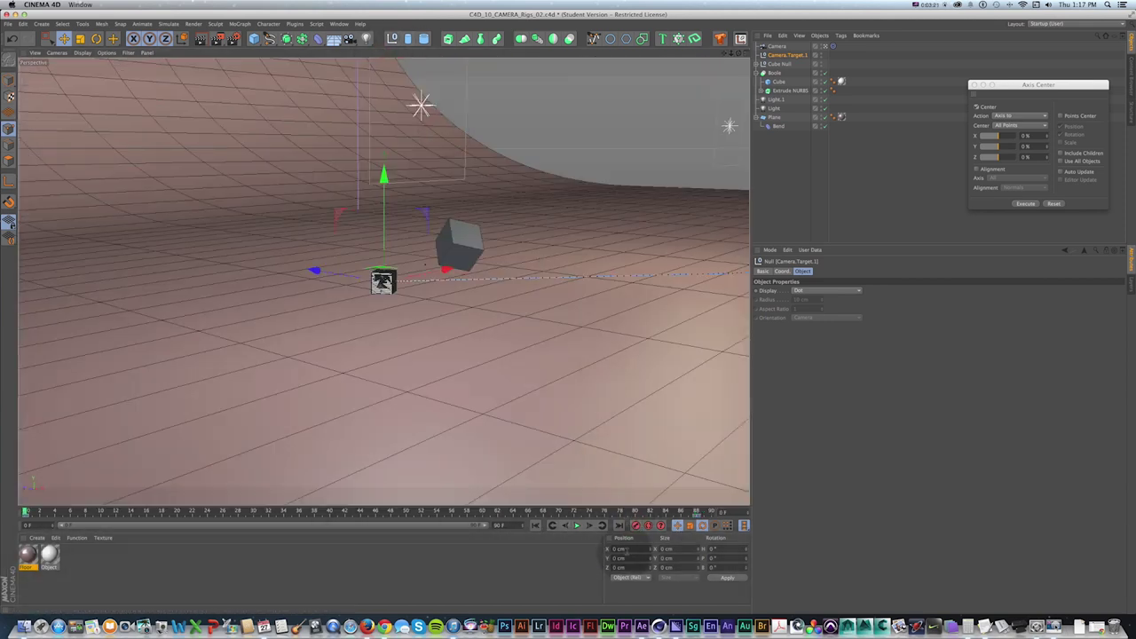
pyautogui.click(576, 525)
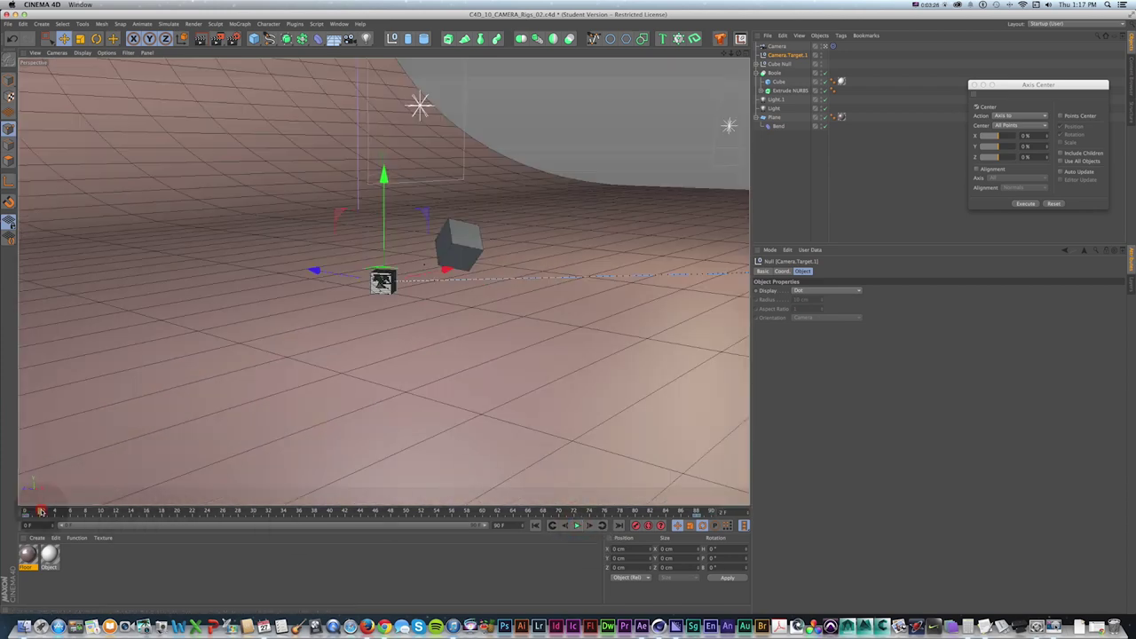
pyautogui.moveTo(40, 511); pyautogui.dragTo(67, 364)
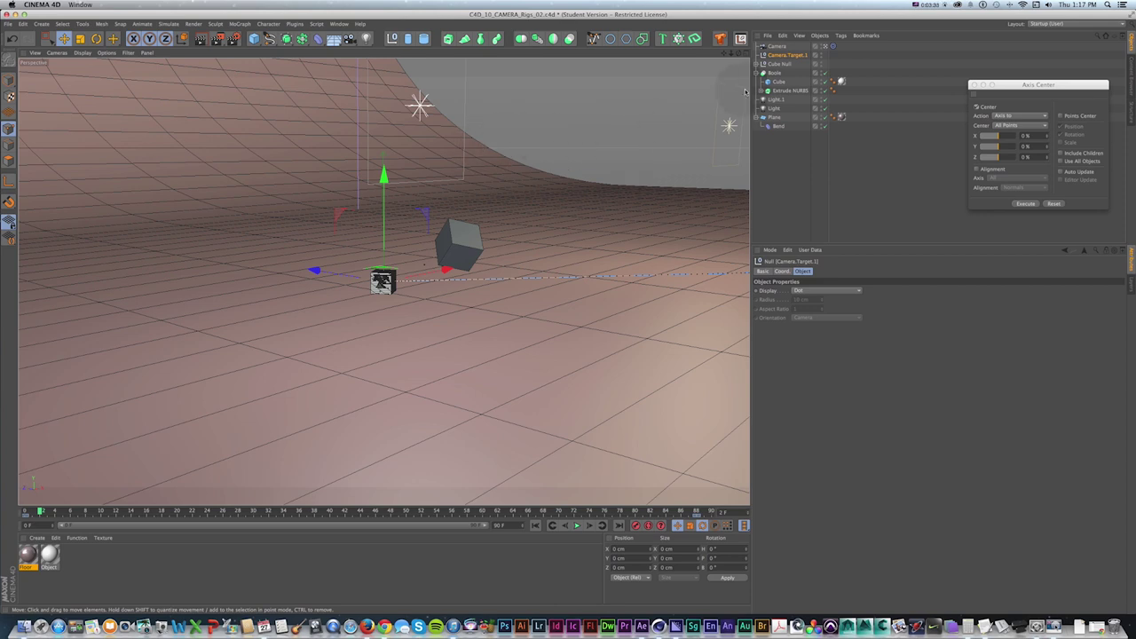
# - Replace the target camera and its Camera.Target.1 null with a Stereo Camera, look through it, and show all four views
pyautogui.keyDown('shift'); pyautogui.click(778, 46); pyautogui.keyUp('shift')
pyautogui.press('Delete')
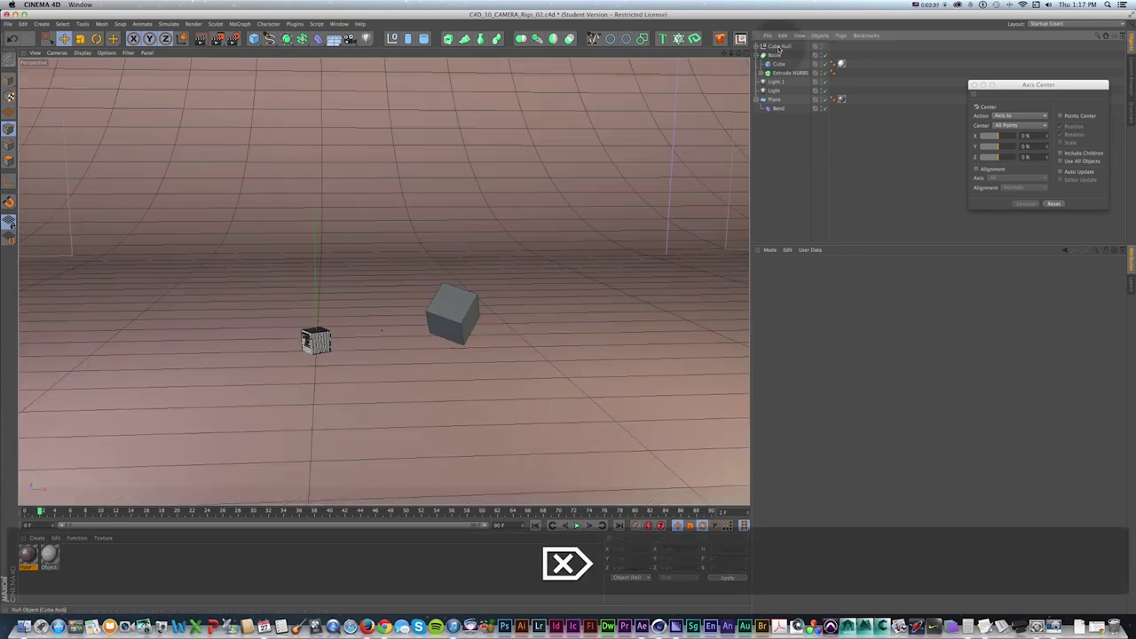
pyautogui.moveTo(366, 39); pyautogui.dragTo(397, 69)
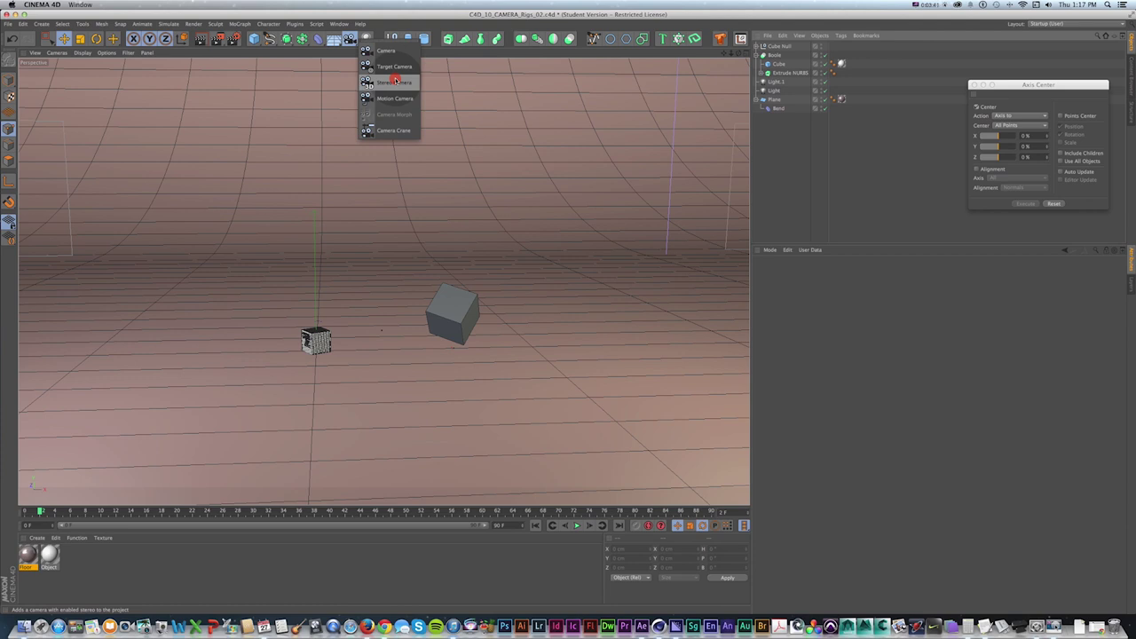
pyautogui.moveTo(395, 81); pyautogui.dragTo(394, 80)
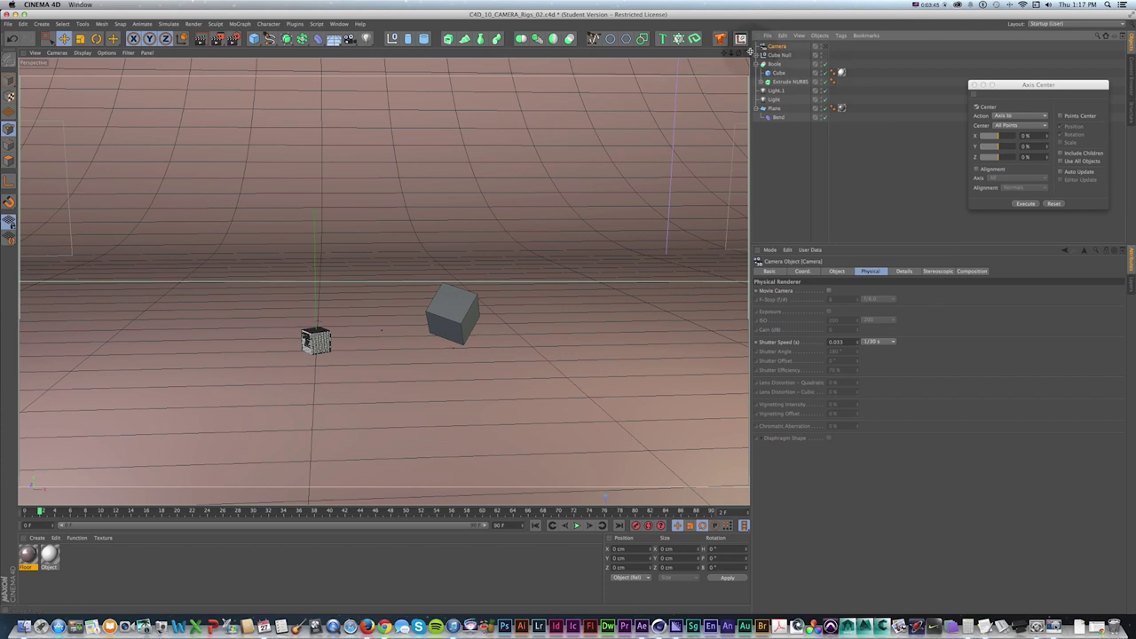
pyautogui.click(825, 47)
pyautogui.click(744, 53)
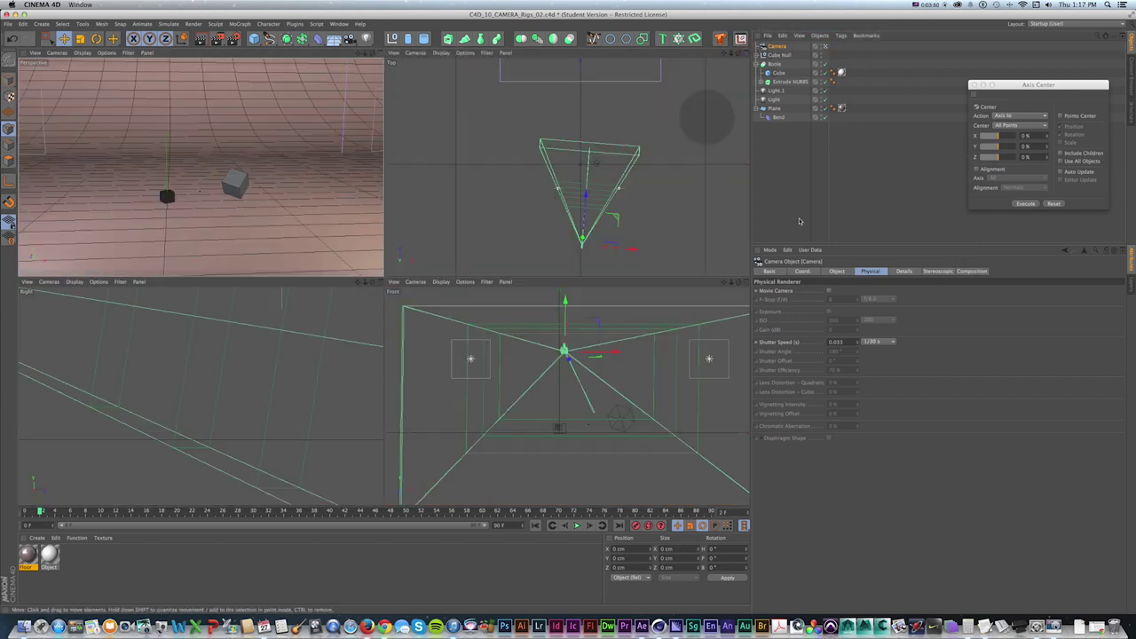
# - Try the Mono mode in the camera's stereoscopic settings and restore Symmetrical
pyautogui.click(939, 271)
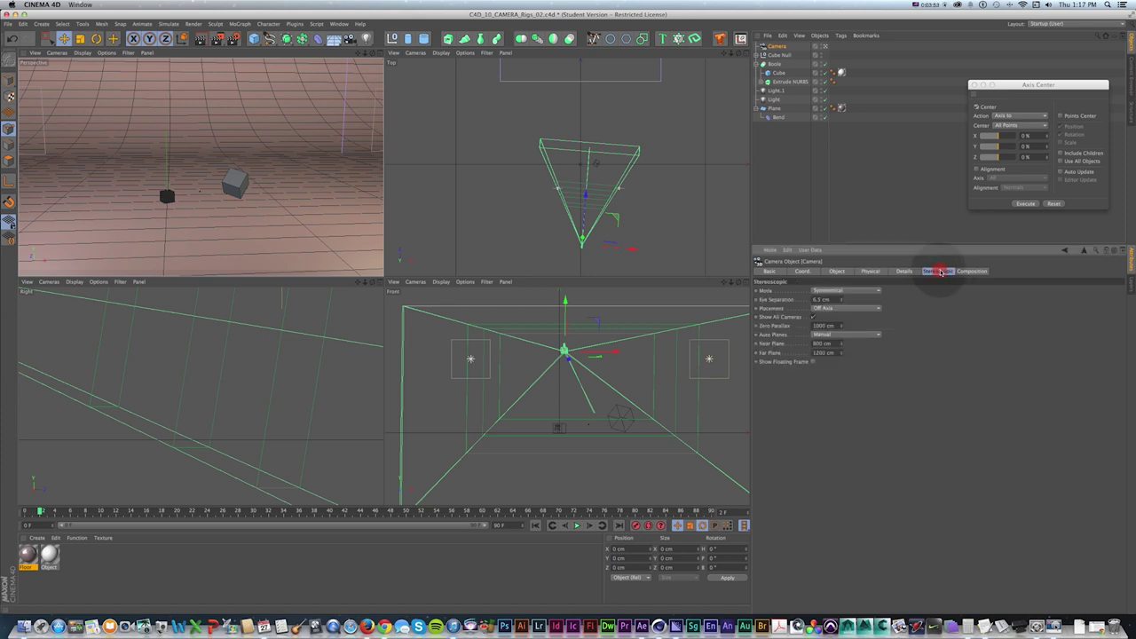
pyautogui.click(835, 302)
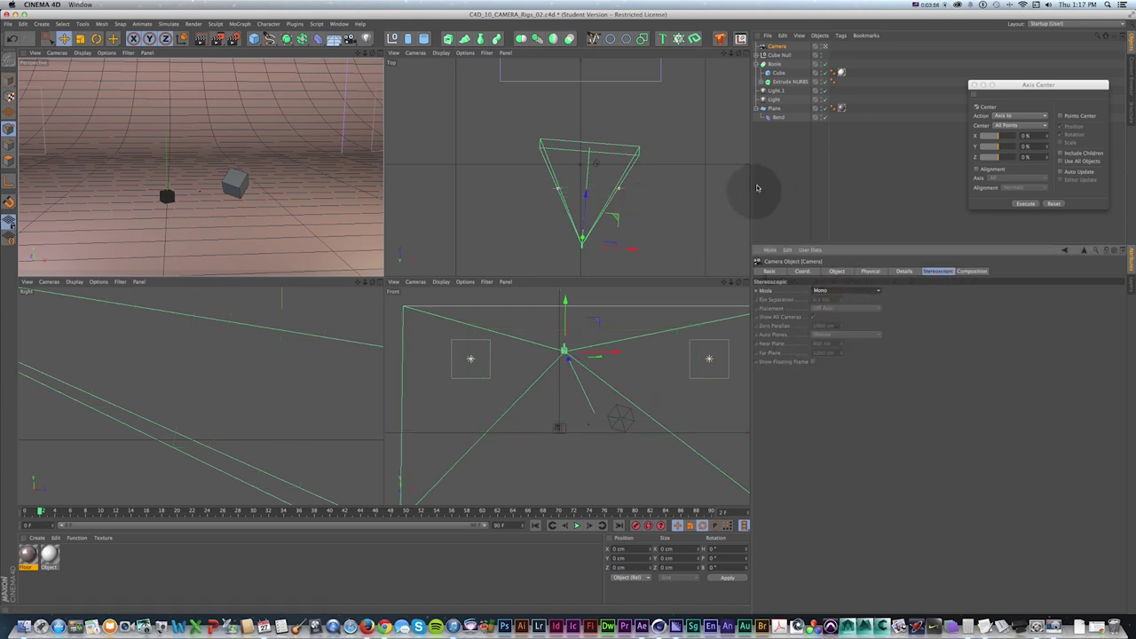
pyautogui.click(832, 309)
# - Examine the stereo camera's paired cameras and their view cones up close in the Top view
pyautogui.scroll(3, 597, 209)
pyautogui.scroll(-3, 597, 209)
pyautogui.press('1')
pyautogui.moveTo(598, 202); pyautogui.dragTo(599, 186)
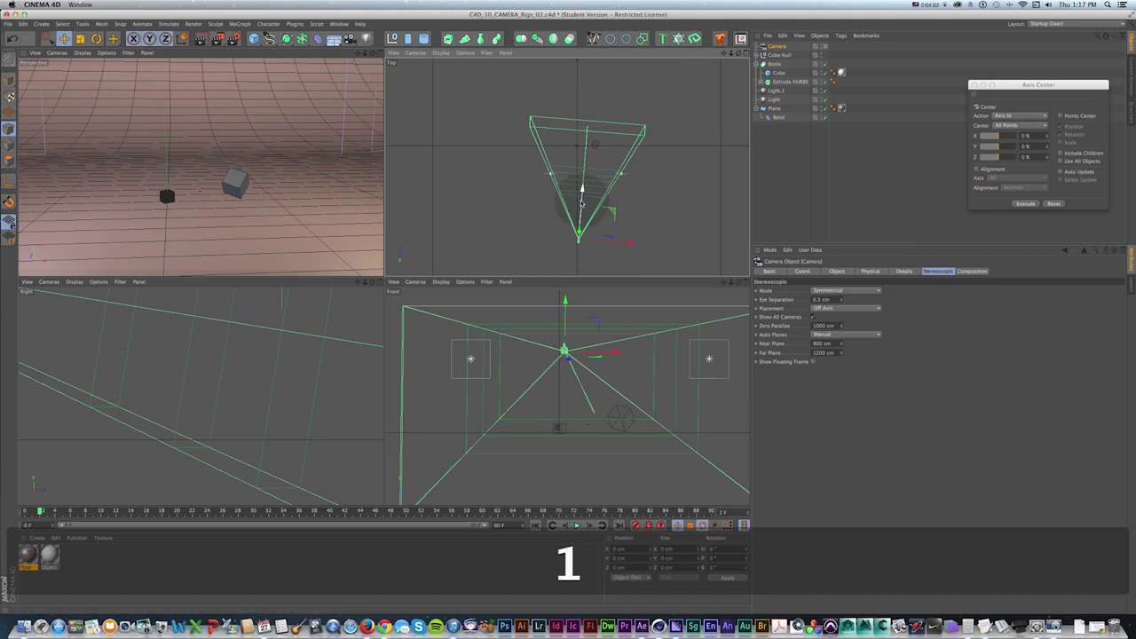
pyautogui.scroll(2, 583, 220)
pyautogui.press('1')
pyautogui.moveTo(584, 221); pyautogui.dragTo(585, 148)
pyautogui.scroll(4, 577, 184)
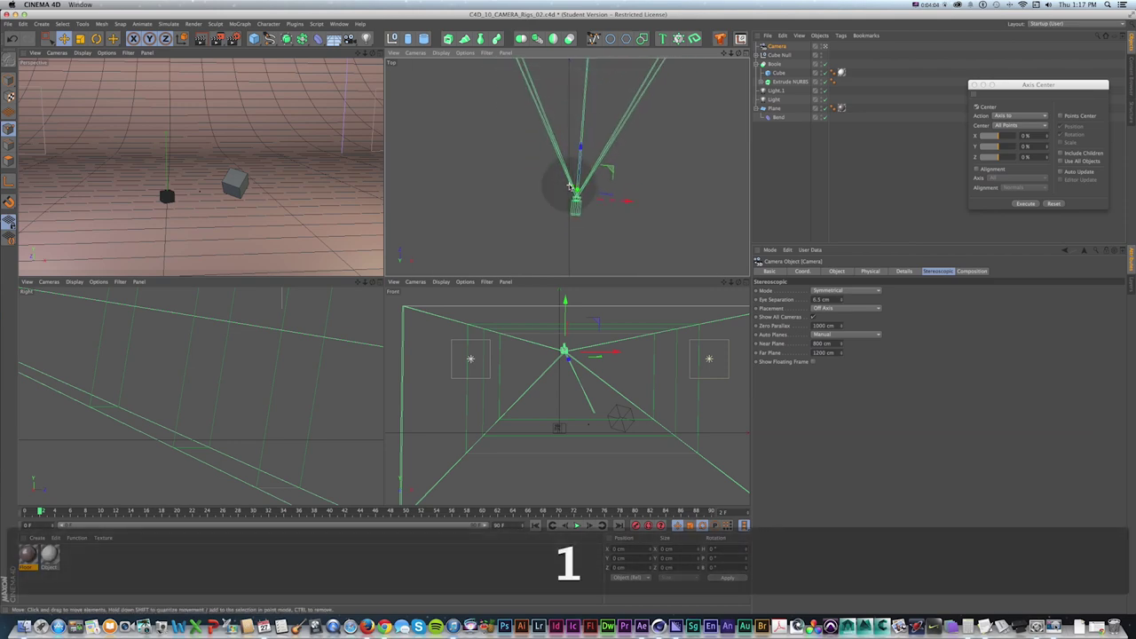
pyautogui.moveTo(573, 190); pyautogui.dragTo(548, 125)
pyautogui.press('ctrl')
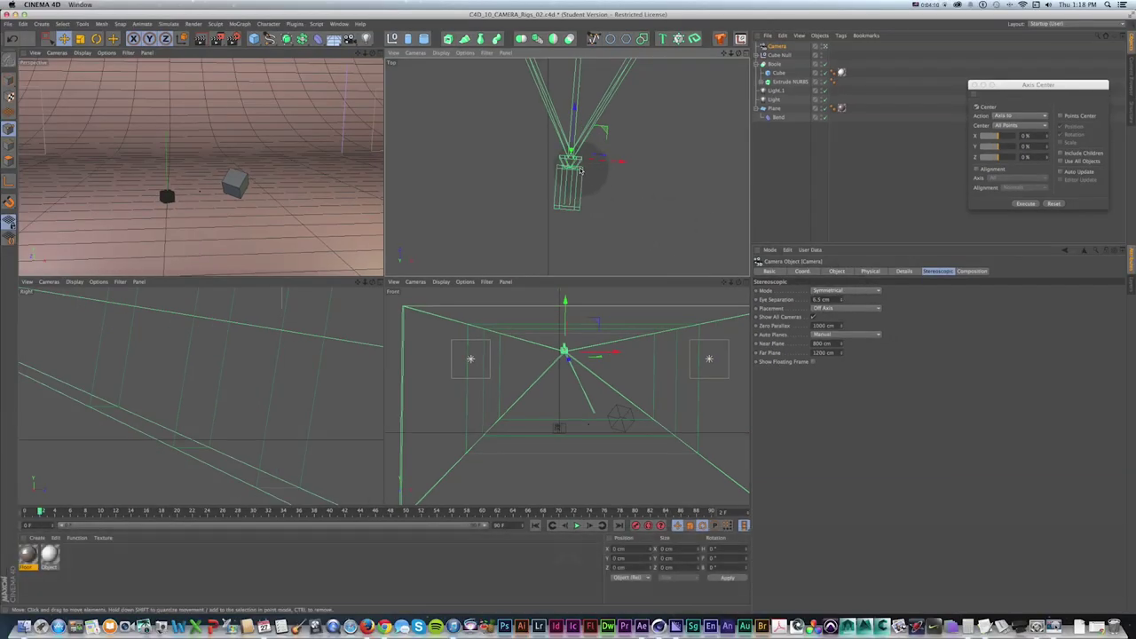
pyautogui.scroll(4, 491, 120)
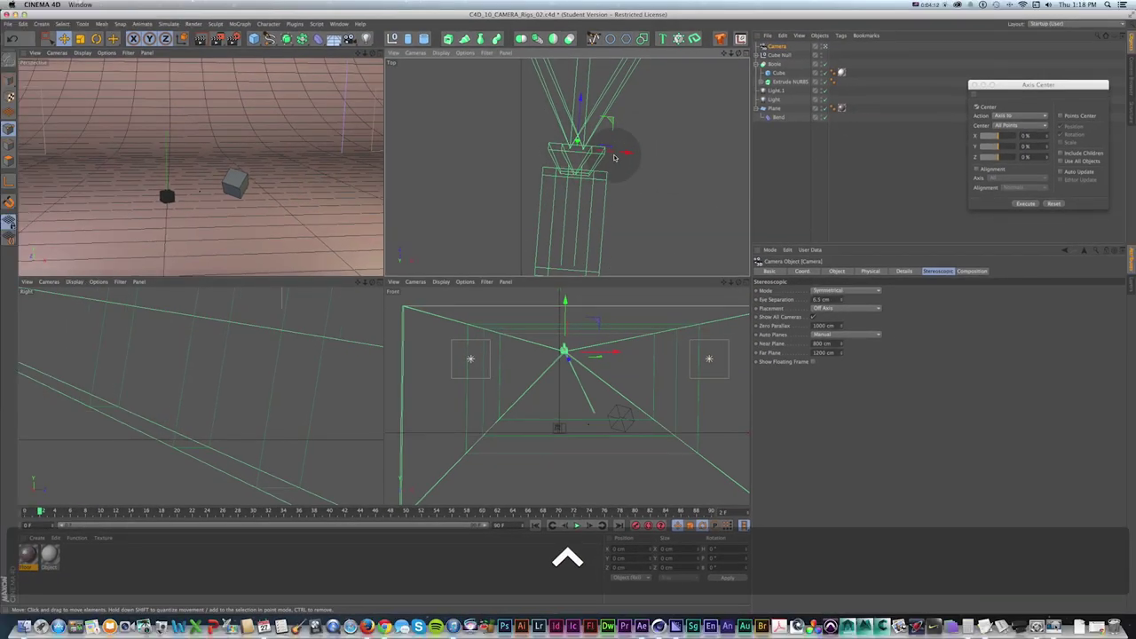
# - Examine the stereo camera's full view cone and its near, far and zero parallax planes in the Top view
pyautogui.scroll(-7, 609, 162)
pyautogui.press('1')
pyautogui.moveTo(621, 134); pyautogui.dragTo(597, 242)
pyautogui.moveTo(600, 154)
pyautogui.mouseDown()
pyautogui.moveTo(593, 197)
pyautogui.moveTo(616, 139)
pyautogui.mouseUp()
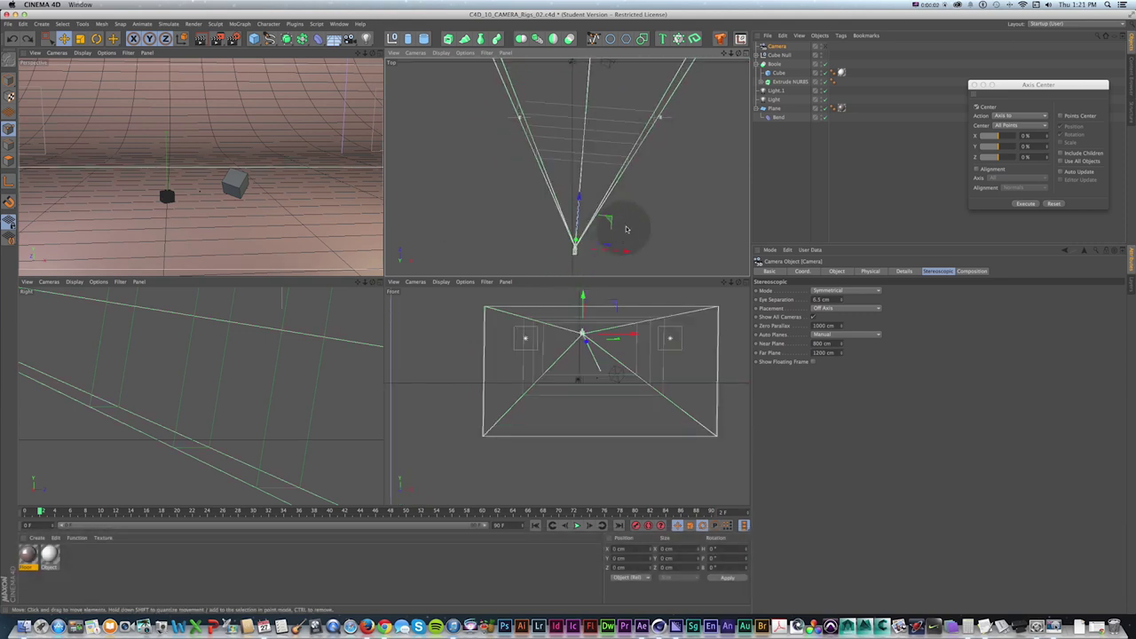
pyautogui.moveTo(647, 179); pyautogui.dragTo(642, 190)
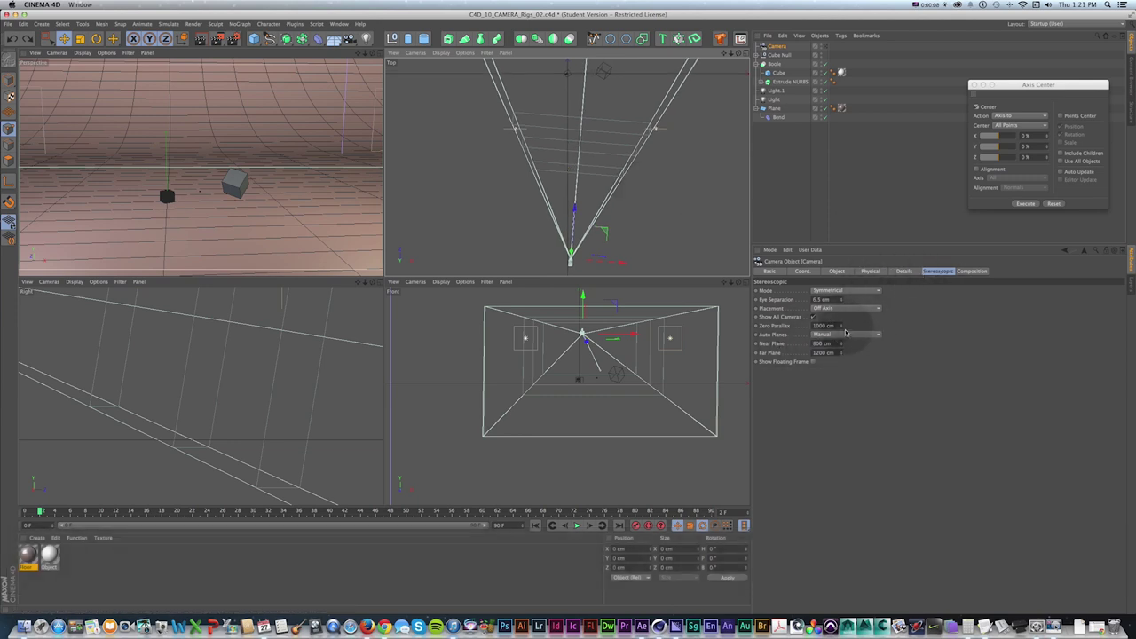
pyautogui.scroll(4, 607, 125)
pyautogui.press('1')
pyautogui.moveTo(608, 130); pyautogui.dragTo(608, 140)
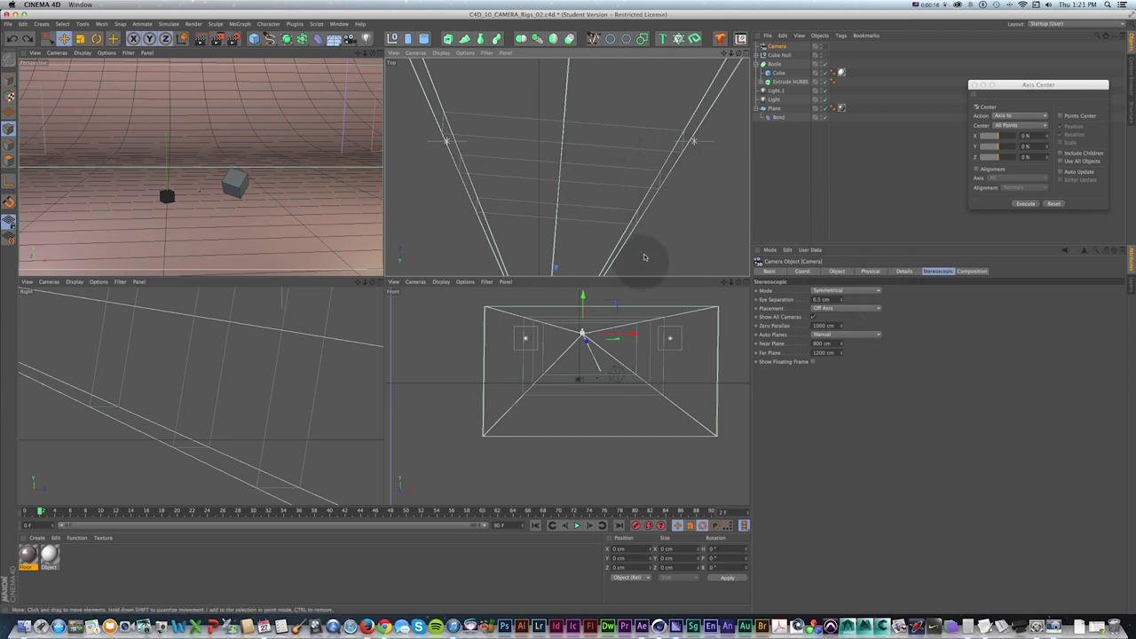
pyautogui.scroll(-2, 634, 180)
pyautogui.moveTo(627, 197); pyautogui.dragTo(632, 168)
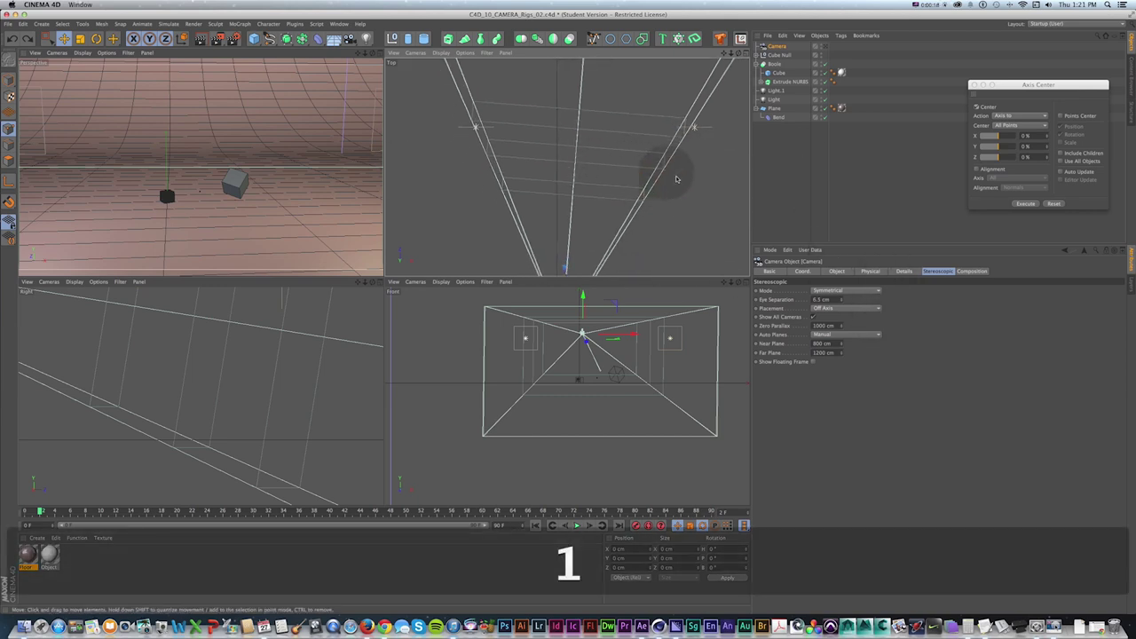
# - Set the stereo camera's zero parallax to 1028 cm, near plane to about 756 cm and far plane to 1295 cm, viewing the planes in the Top view
pyautogui.moveTo(841, 326); pyautogui.dragTo(841, 321)
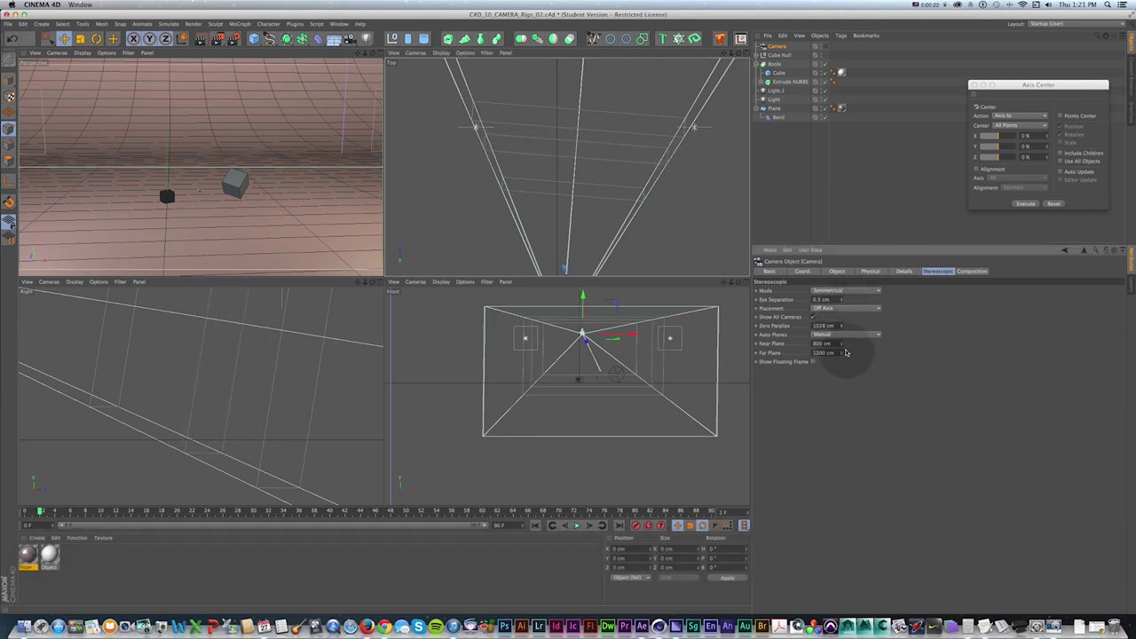
pyautogui.moveTo(841, 359); pyautogui.dragTo(841, 347)
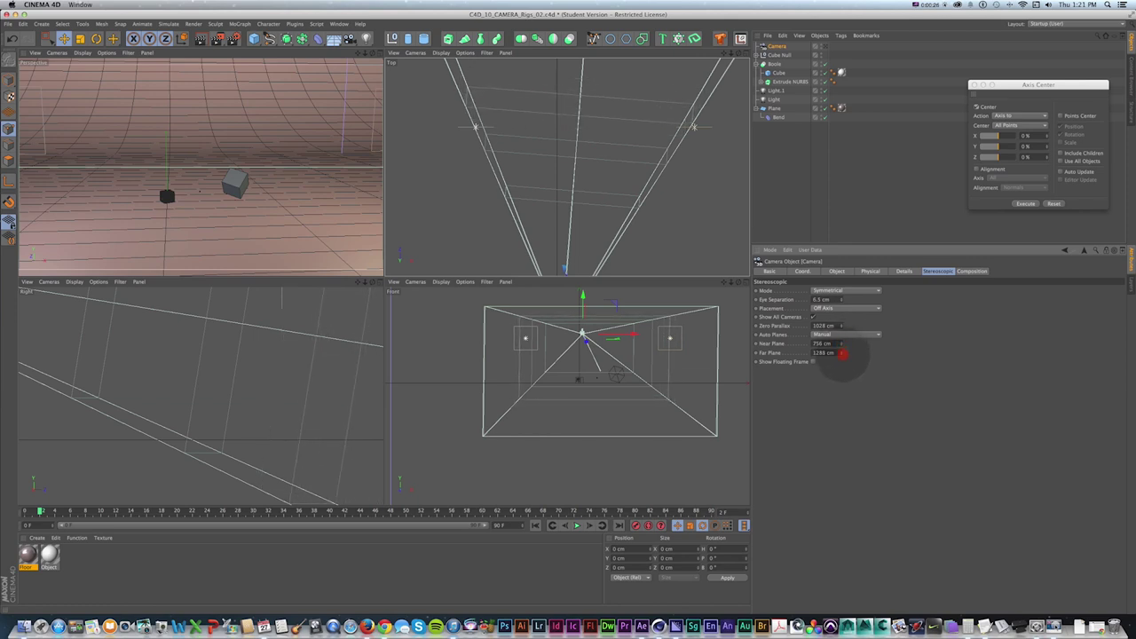
pyautogui.scroll(-2, 626, 209)
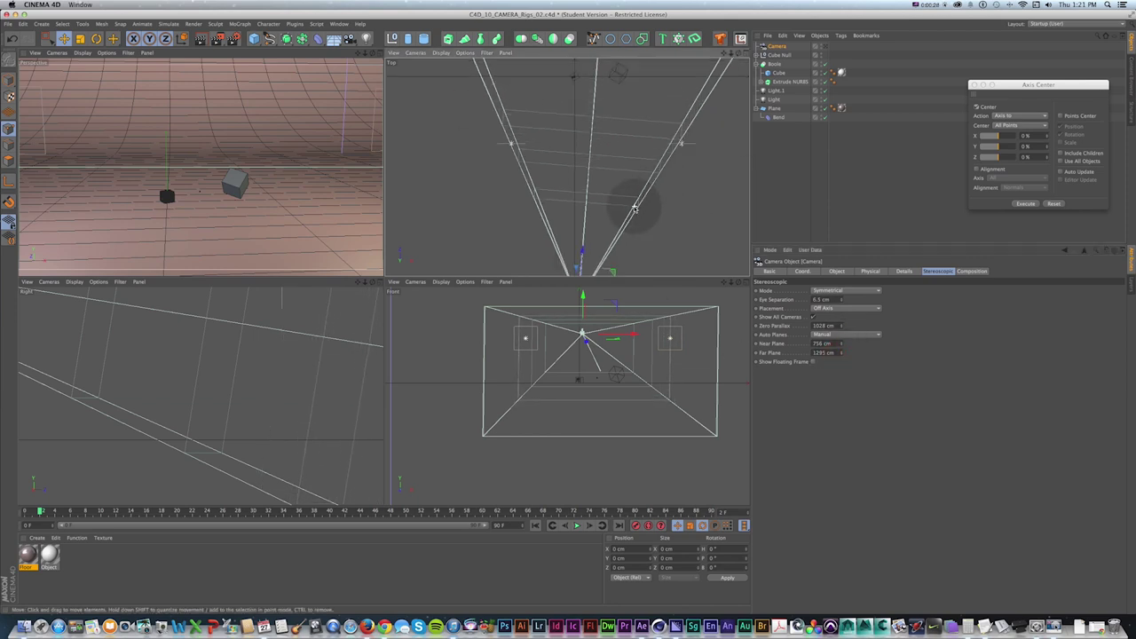
pyautogui.scroll(-3, 630, 213)
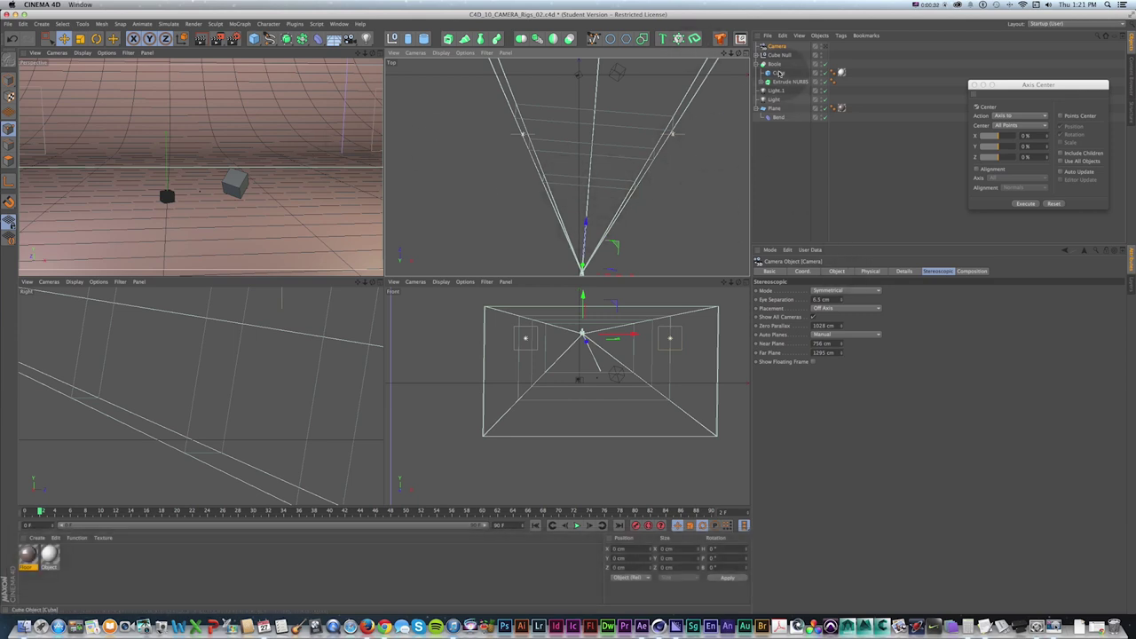
pyautogui.press('1')
pyautogui.moveTo(672, 163); pyautogui.dragTo(470, 99)
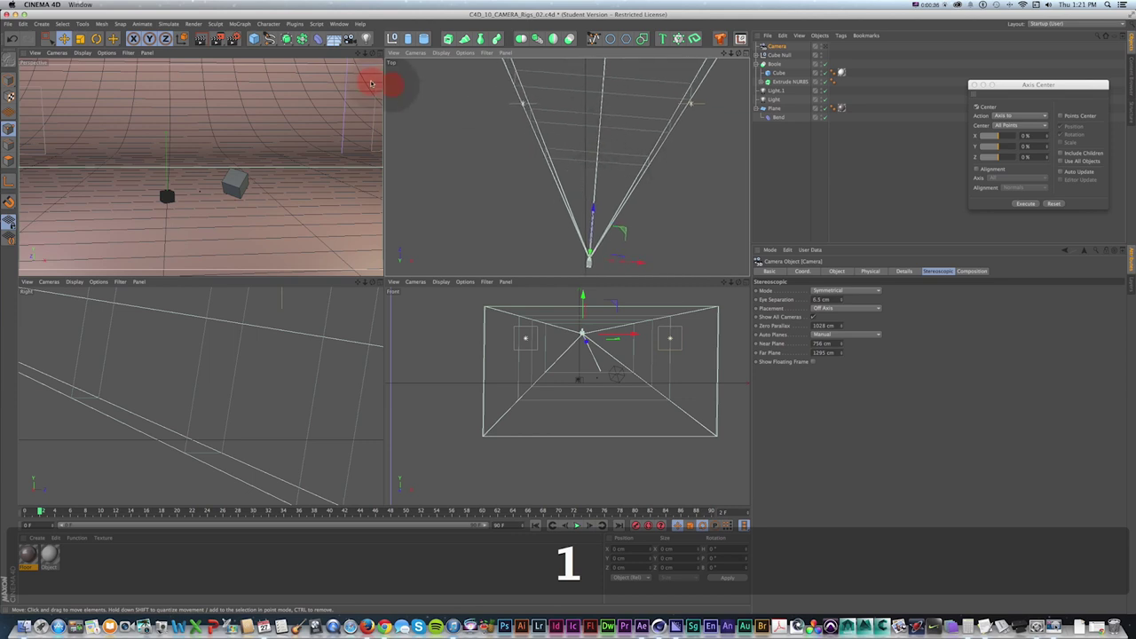
# - Delete the stereo camera from the scene
pyautogui.click(330, 184)
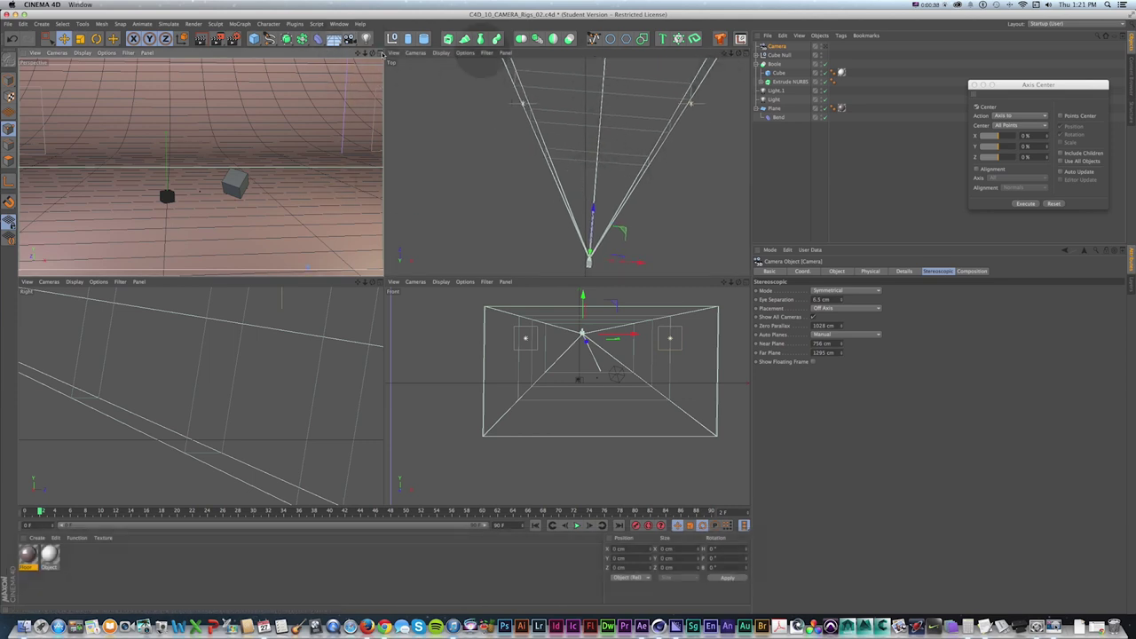
pyautogui.click(776, 47)
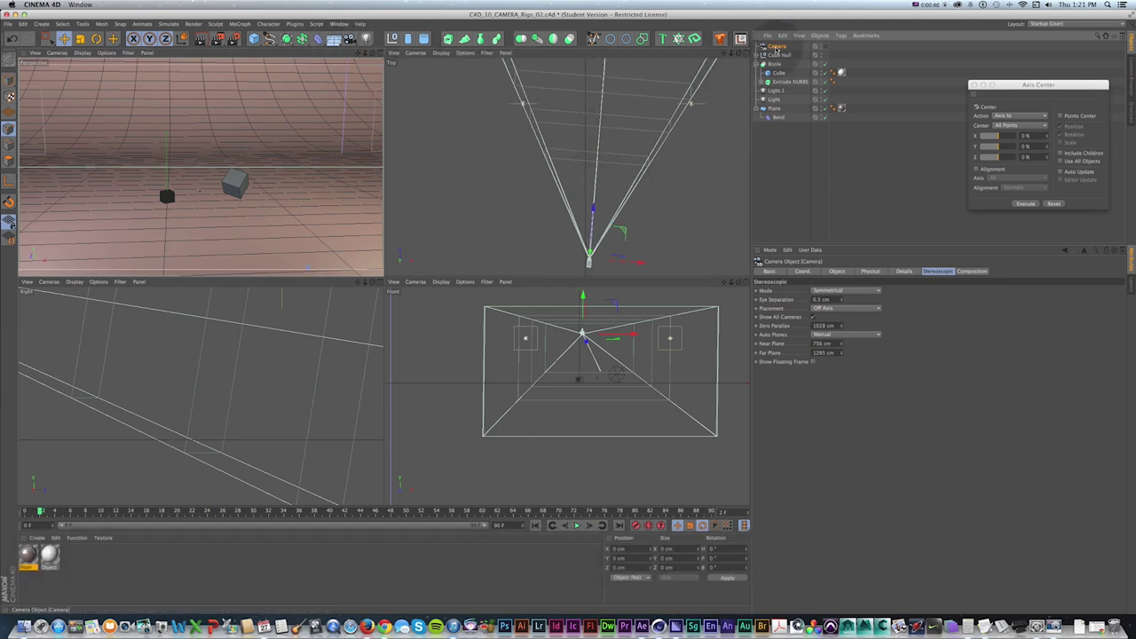
pyautogui.press('Delete')
pyautogui.click(405, 114)
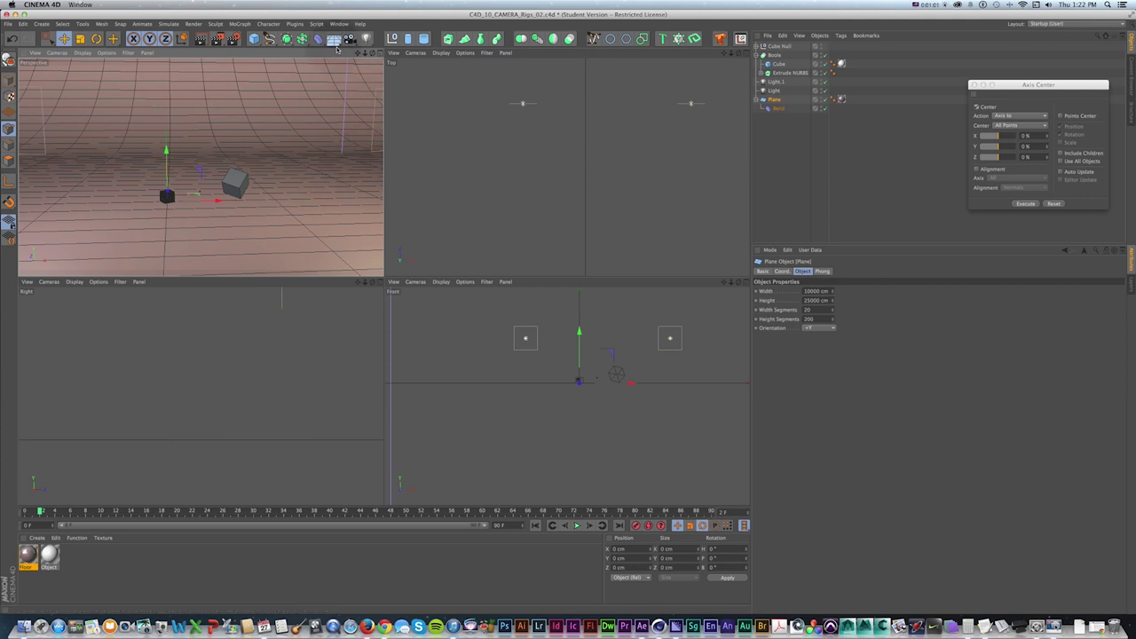
# - Try adding a Motion Camera while the Plane is selected, and undo its creation
pyautogui.moveTo(347, 39); pyautogui.dragTo(398, 94)
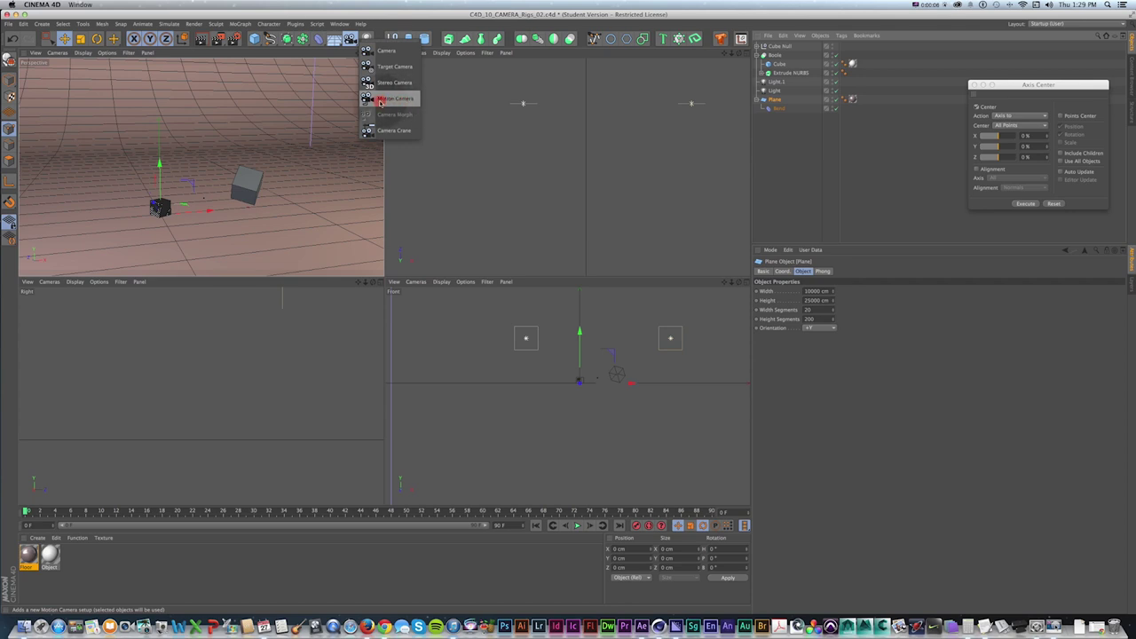
pyautogui.moveTo(385, 102); pyautogui.dragTo(787, 104)
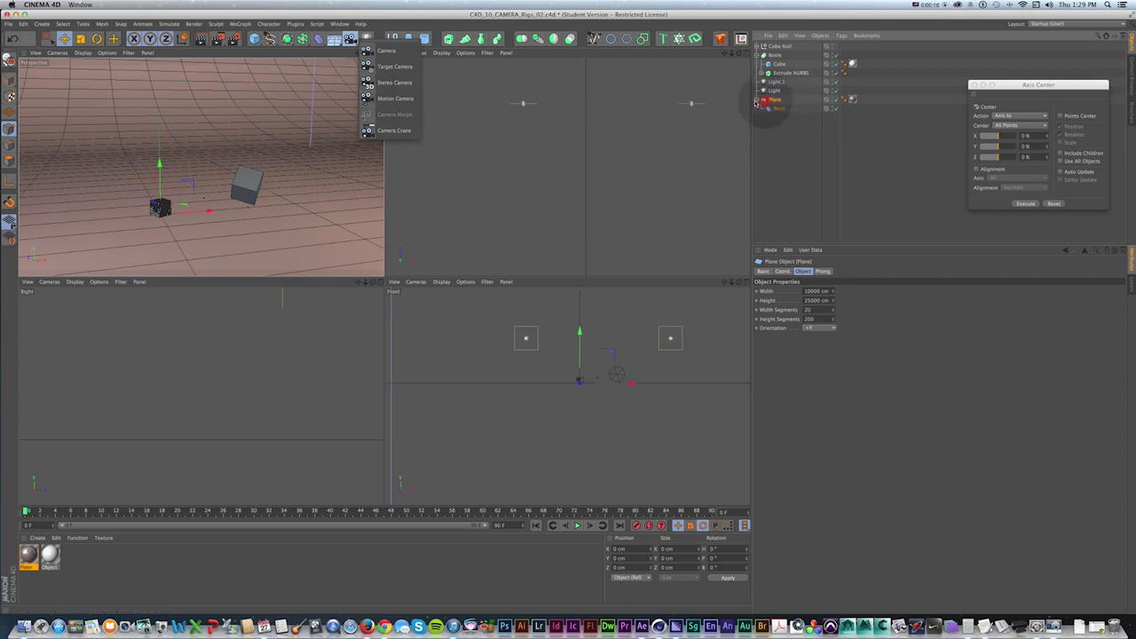
pyautogui.moveTo(786, 104); pyautogui.dragTo(387, 95)
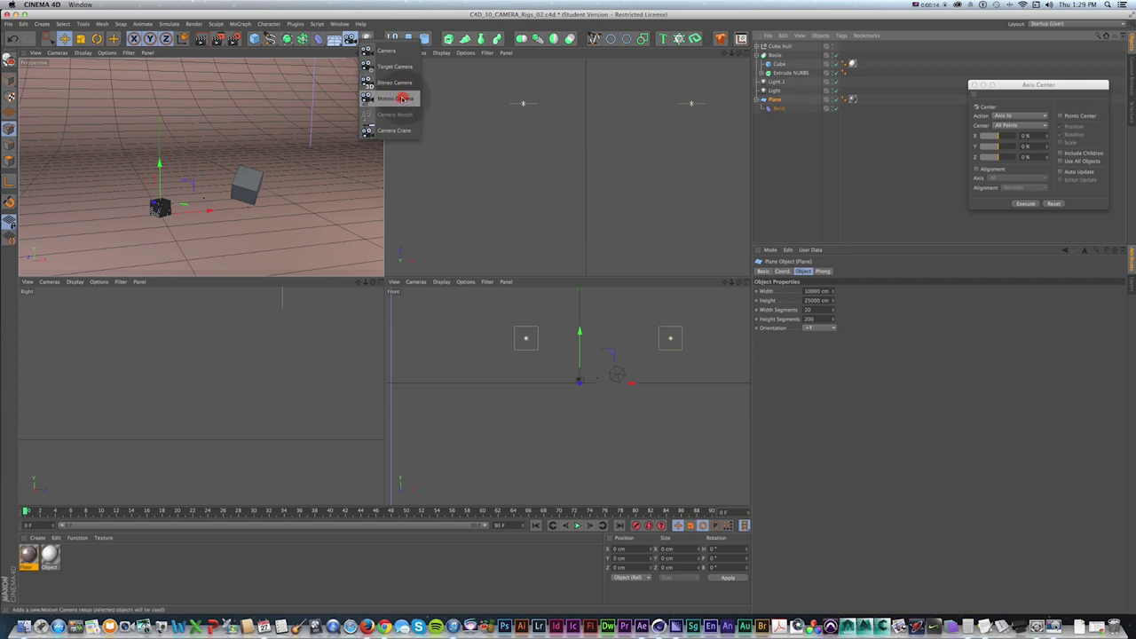
pyautogui.moveTo(403, 99)
pyautogui.mouseDown()
pyautogui.moveTo(672, 101)
pyautogui.moveTo(393, 95)
pyautogui.mouseUp()
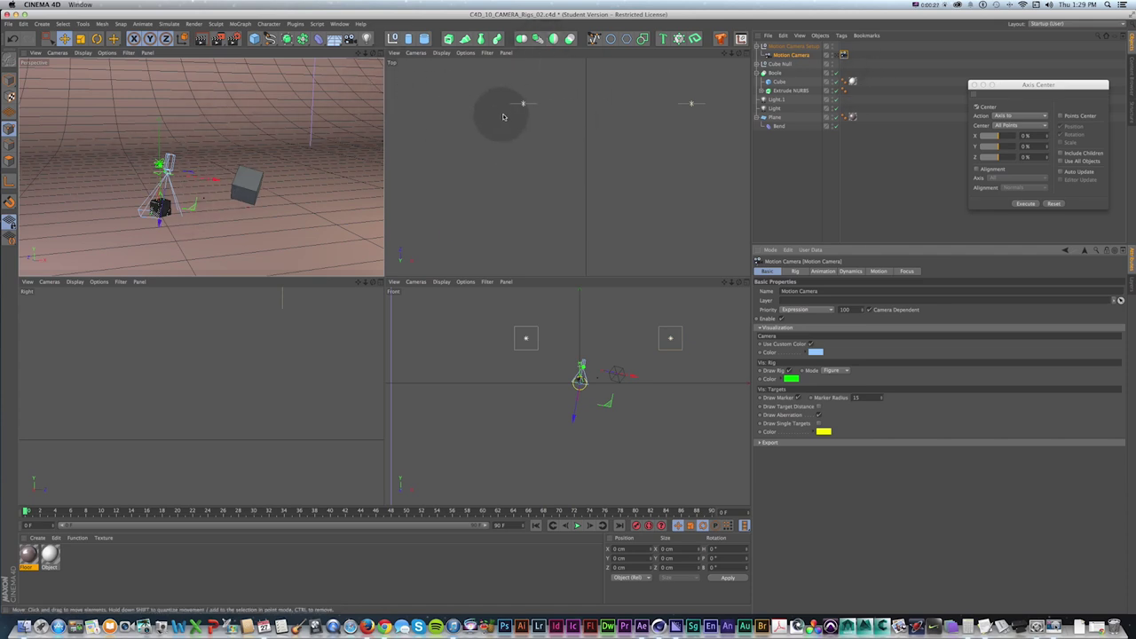
pyautogui.press('super+z')
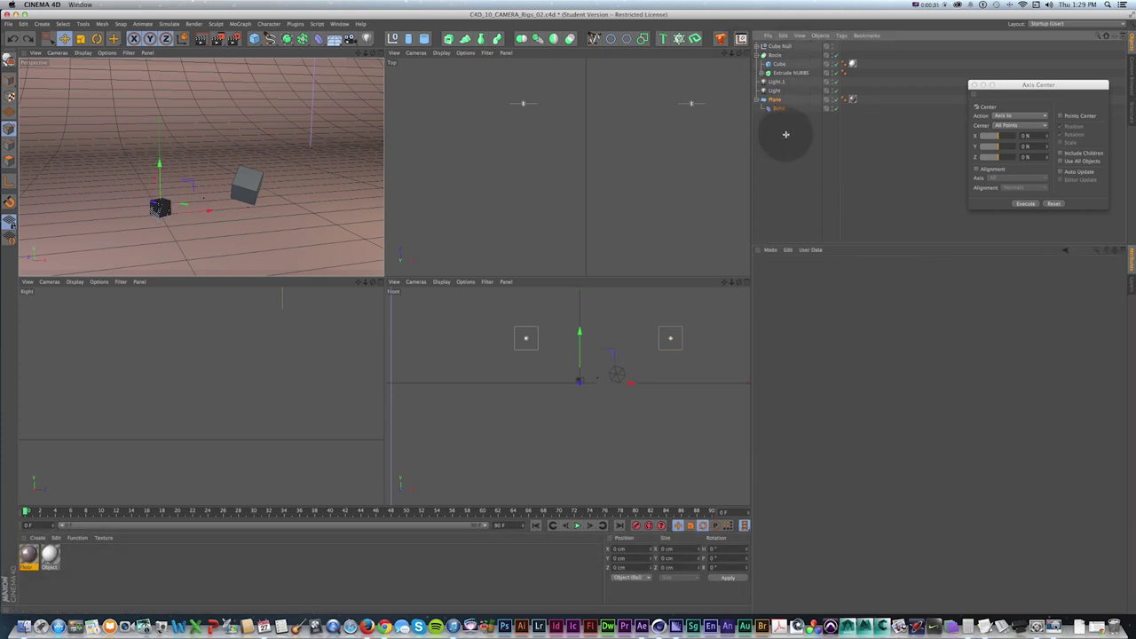
# - Add a Motion Camera with no objects selected, working in the enlarged Perspective view
pyautogui.click(782, 142)
pyautogui.click(378, 55)
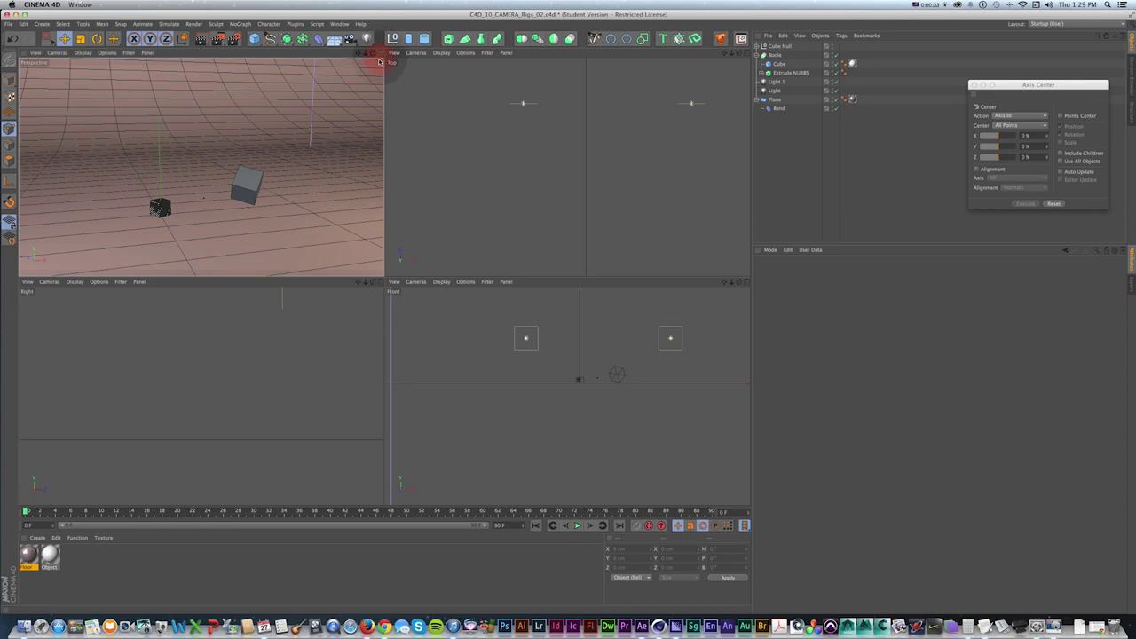
pyautogui.moveTo(366, 38); pyautogui.dragTo(397, 104)
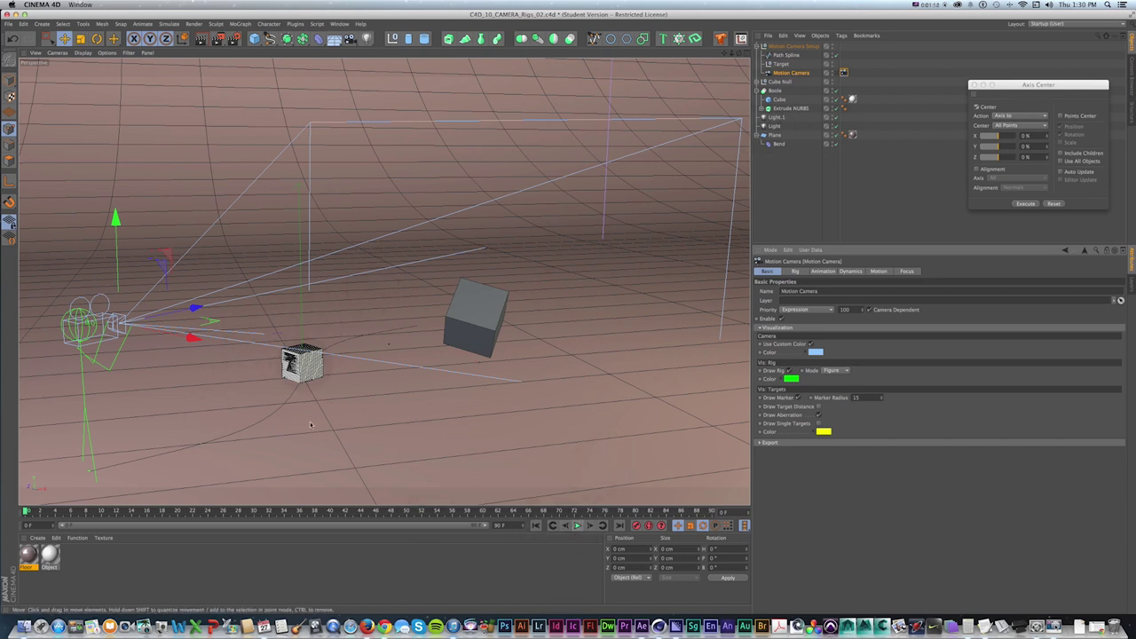
# - Play the animation from outside the rig and again from the start while looking through the Motion Camera
pyautogui.click(579, 526)
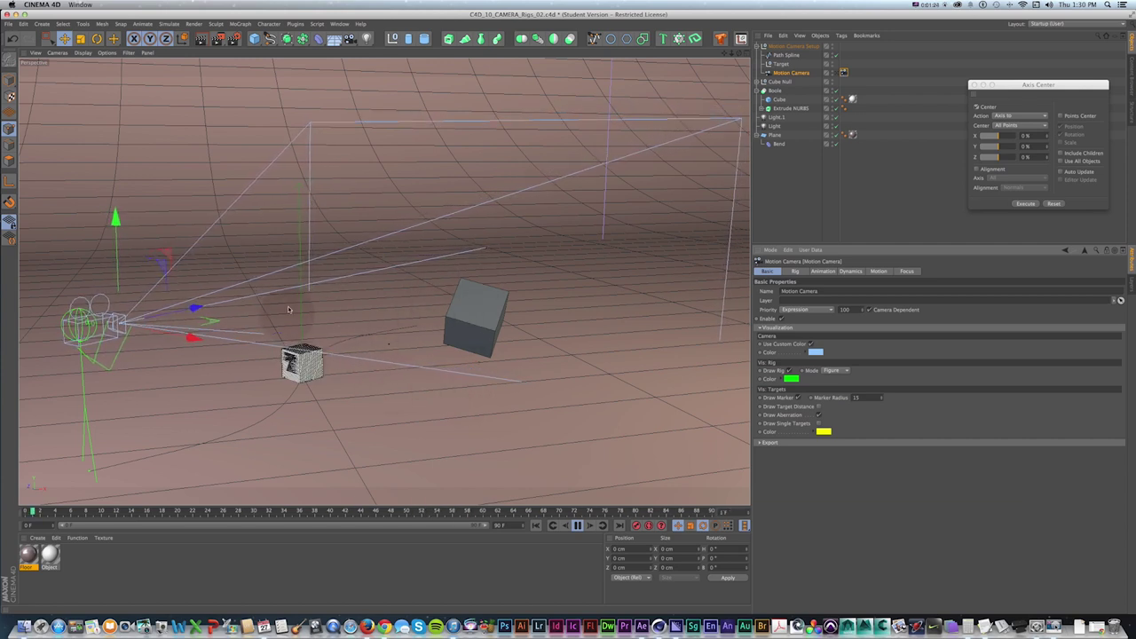
pyautogui.click(577, 525)
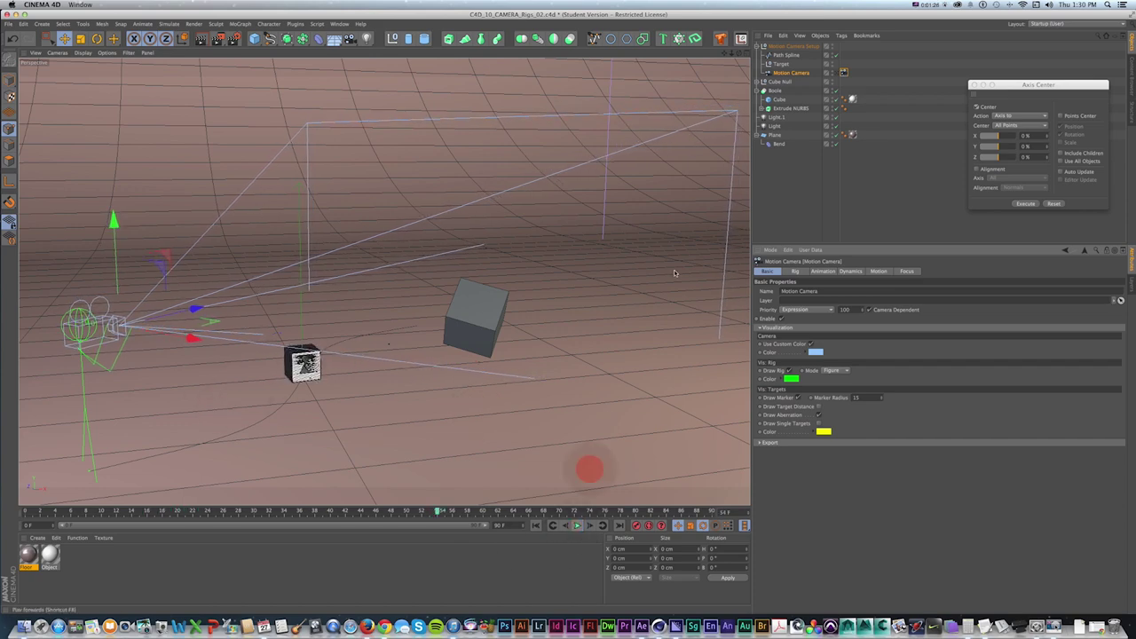
pyautogui.click(841, 72)
pyautogui.hotkey('shift', 'f')
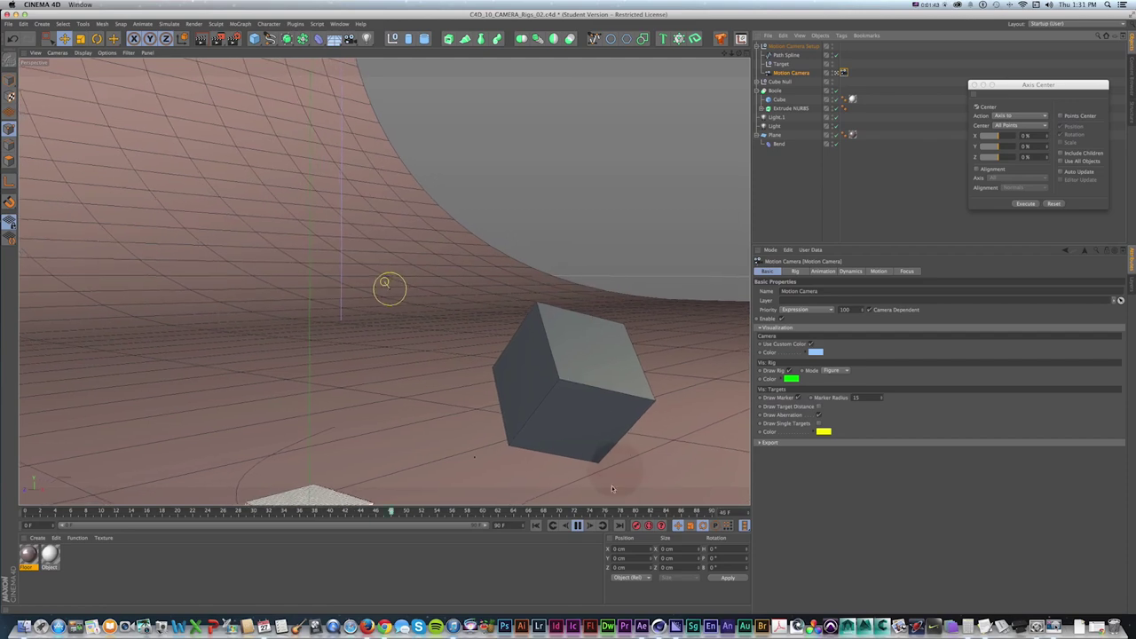
pyautogui.click(577, 525)
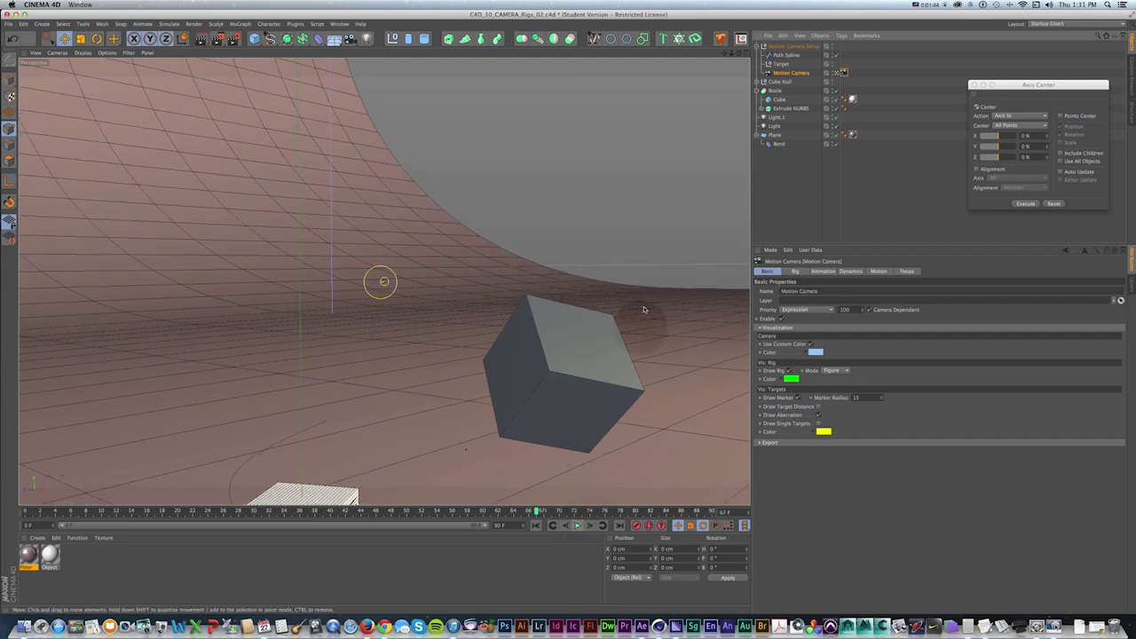
# - Inspect the rig's Target and Path Spline objects, returning to frame 0 and leaving the Motion Camera's view
pyautogui.click(803, 63)
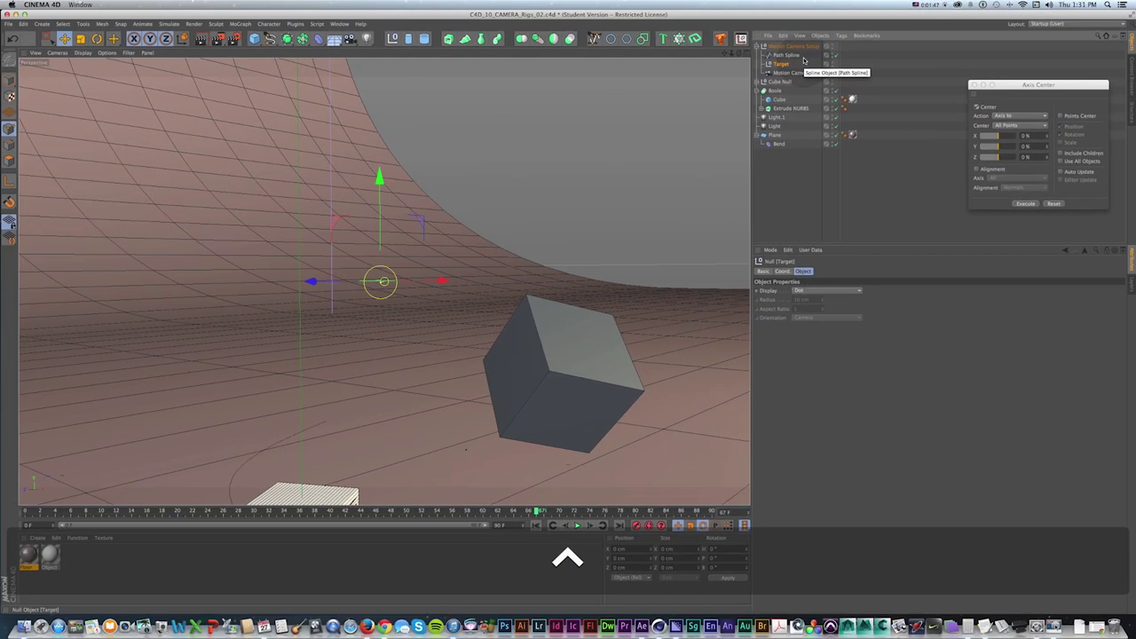
pyautogui.click(784, 56)
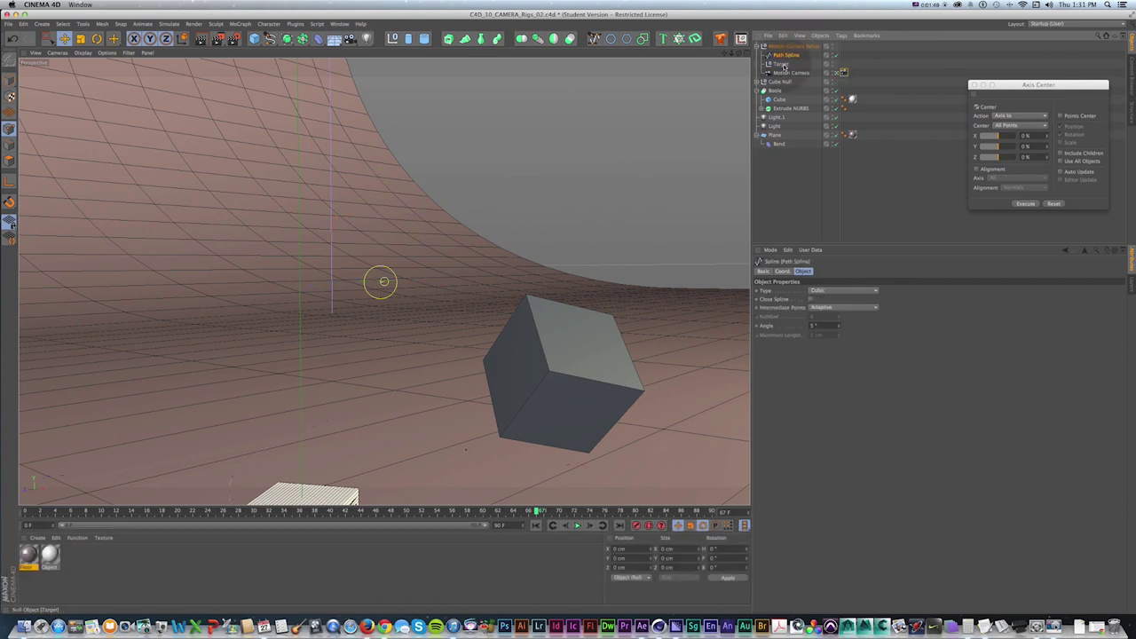
pyautogui.hotkey('shift', 'f')
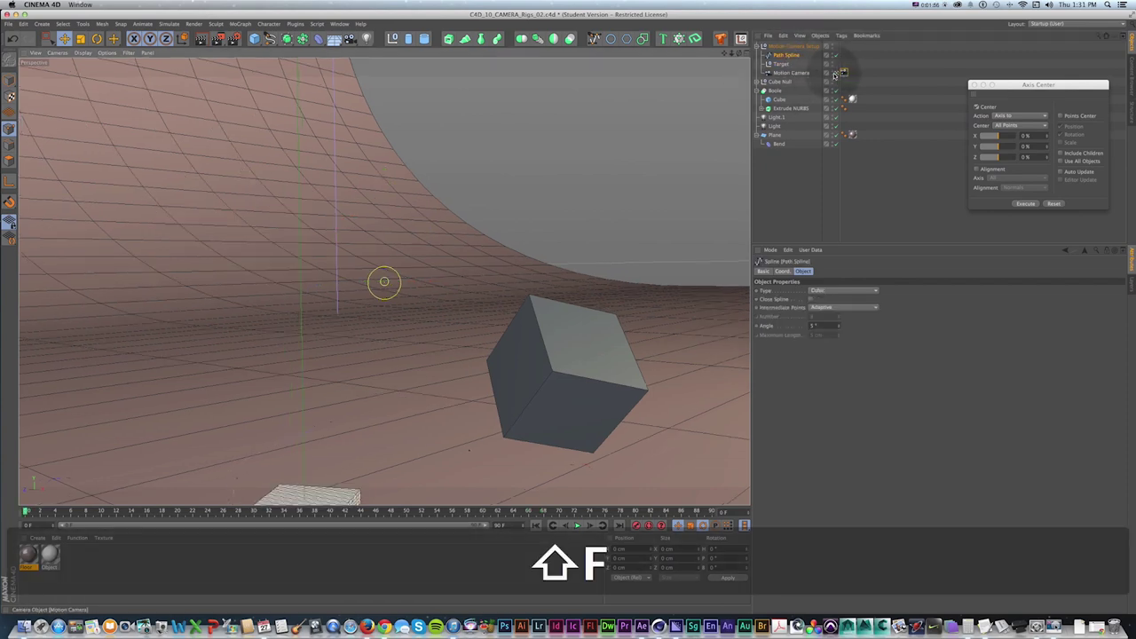
pyautogui.click(837, 73)
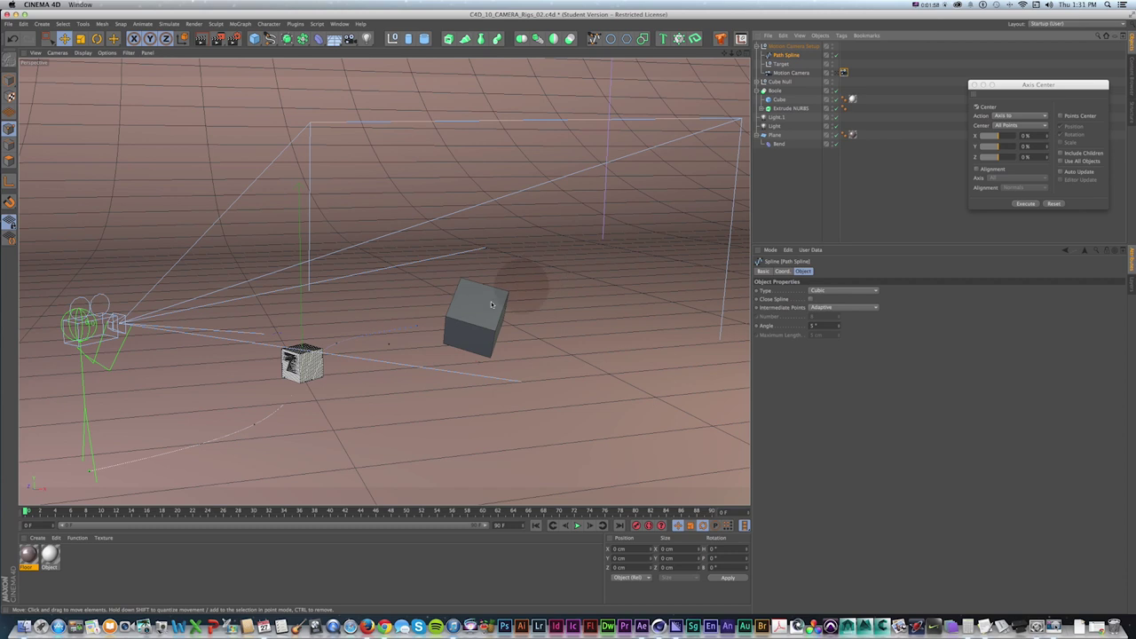
pyautogui.click(784, 65)
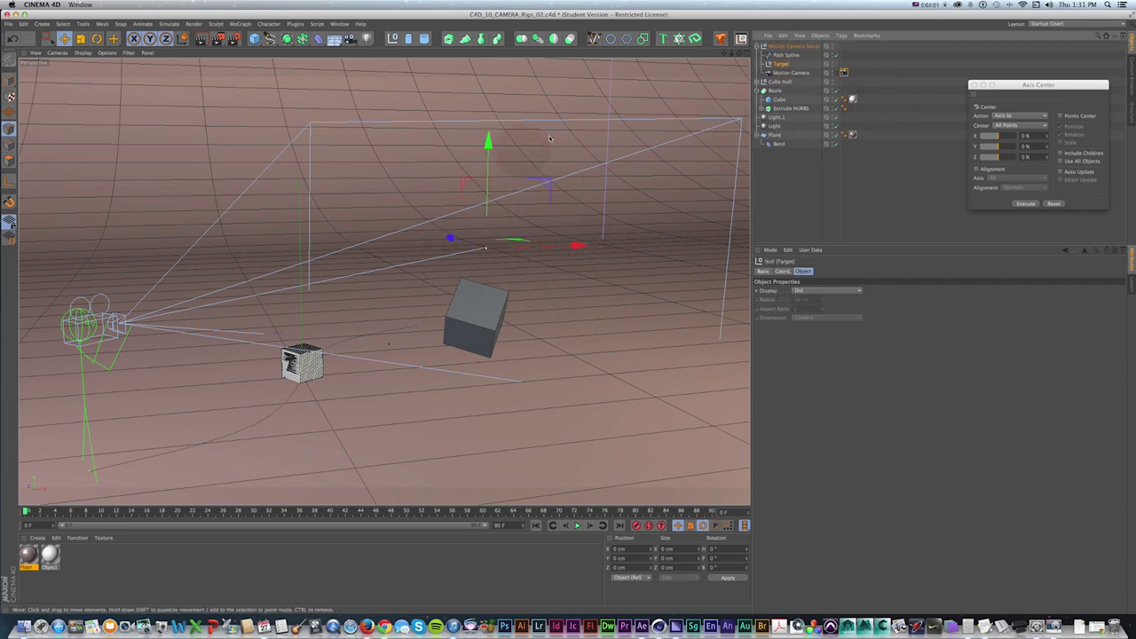
pyautogui.click(787, 56)
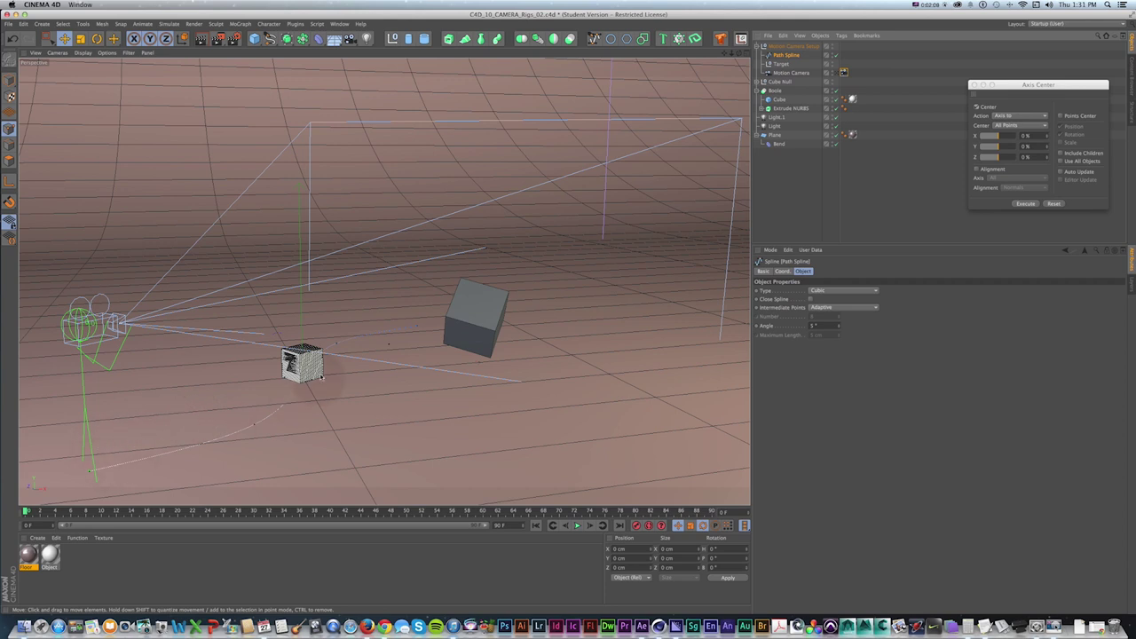
# - Show the camera's Motion Camera settings in an enlarged attribute area and examine the Basic, Visualization and Rig options
pyautogui.click(794, 74)
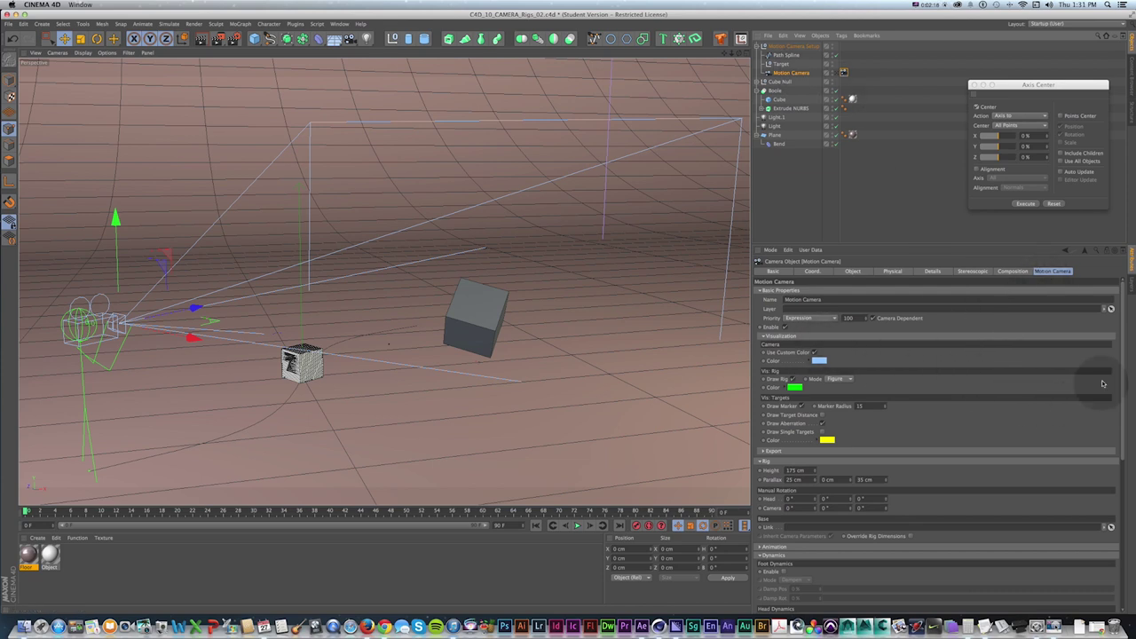
pyautogui.moveTo(861, 251); pyautogui.dragTo(863, 212)
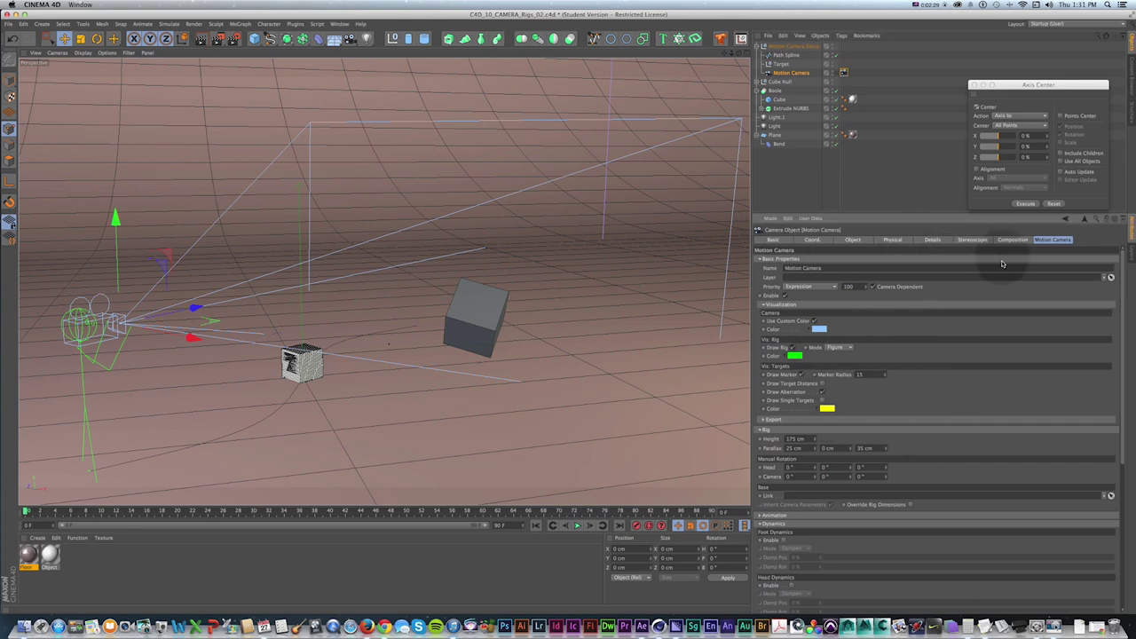
pyautogui.press('ctrl')
pyautogui.keyDown('ctrl'); pyautogui.scroll(3, 1034, 331); pyautogui.keyUp('ctrl')
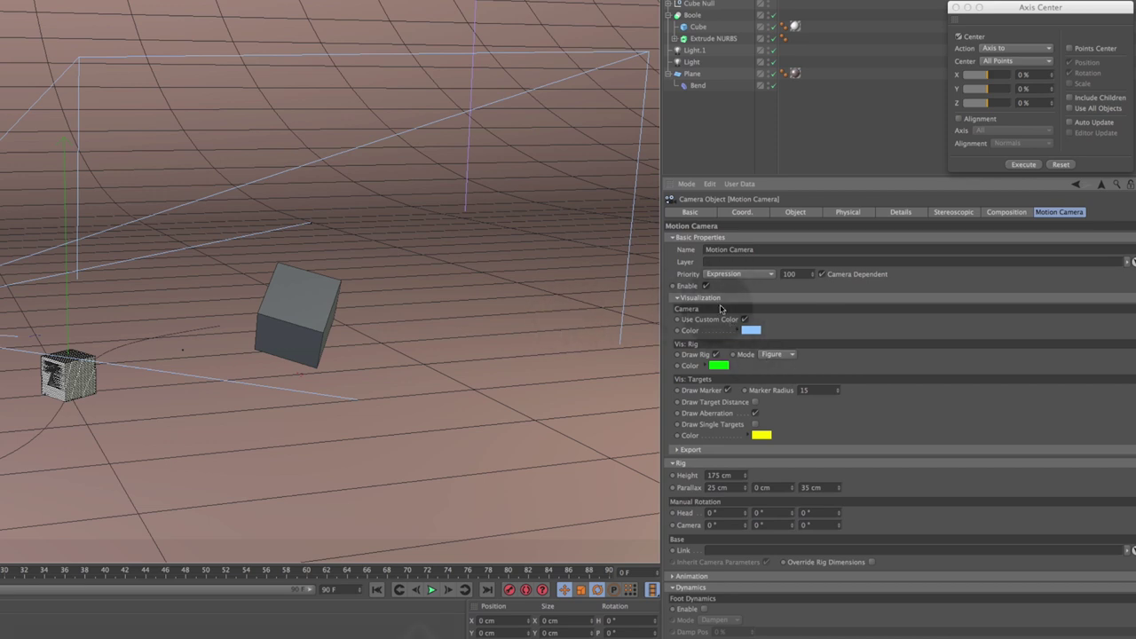
pyautogui.press('ctrl')
pyautogui.keyDown('ctrl'); pyautogui.scroll(-5, 733, 327); pyautogui.keyUp('ctrl')
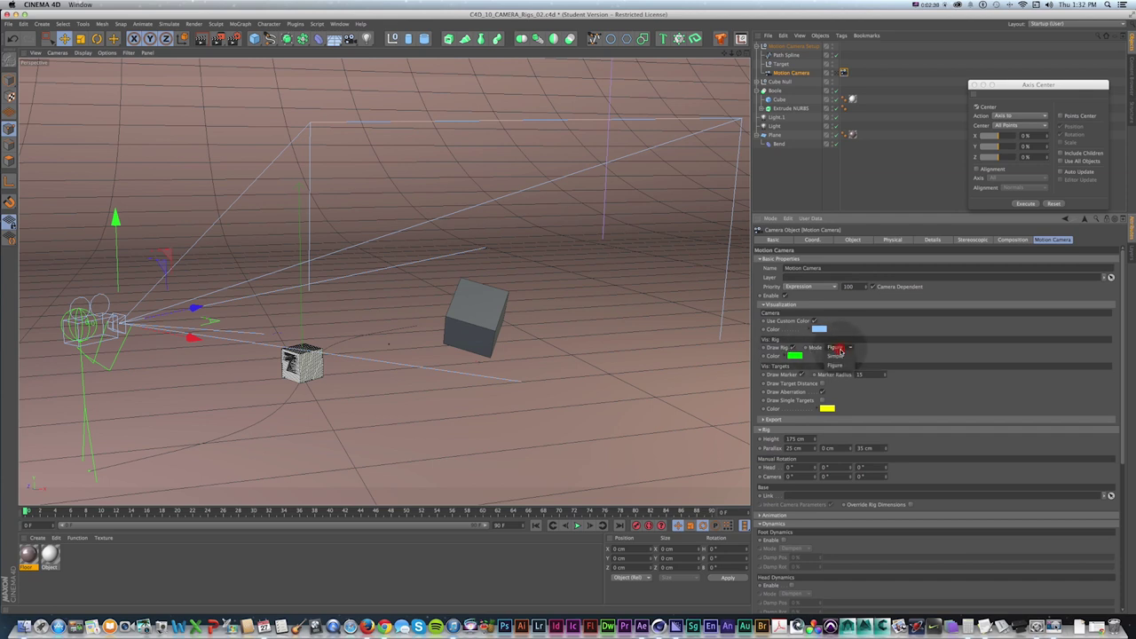
# - Try the Simple rig display mode for the Motion Camera and restore Figure
pyautogui.click(839, 355)
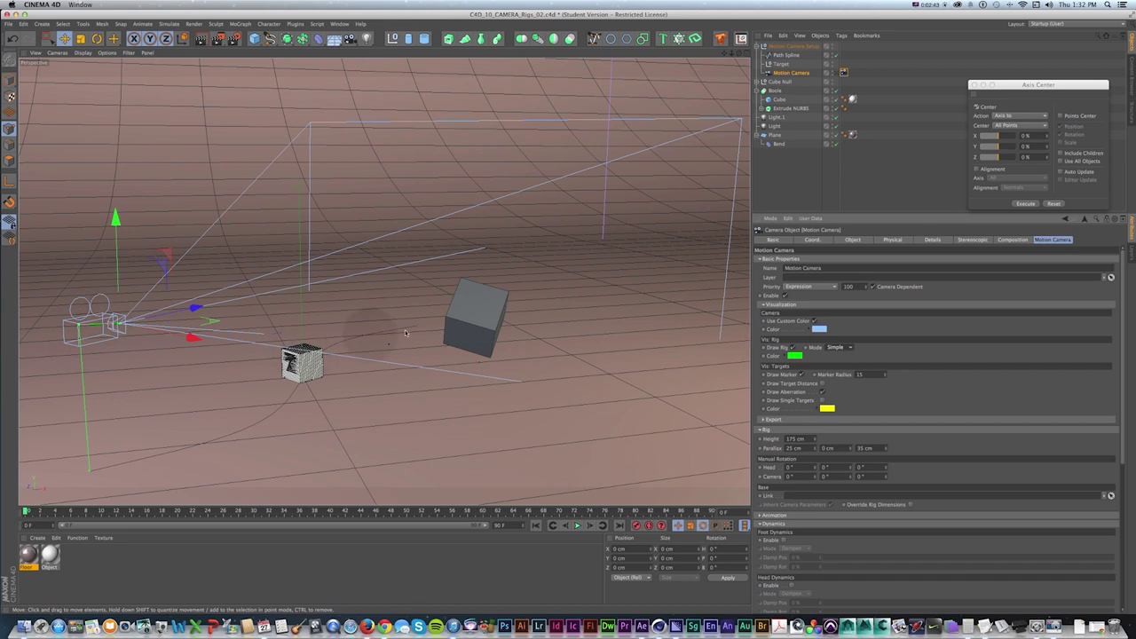
pyautogui.click(837, 366)
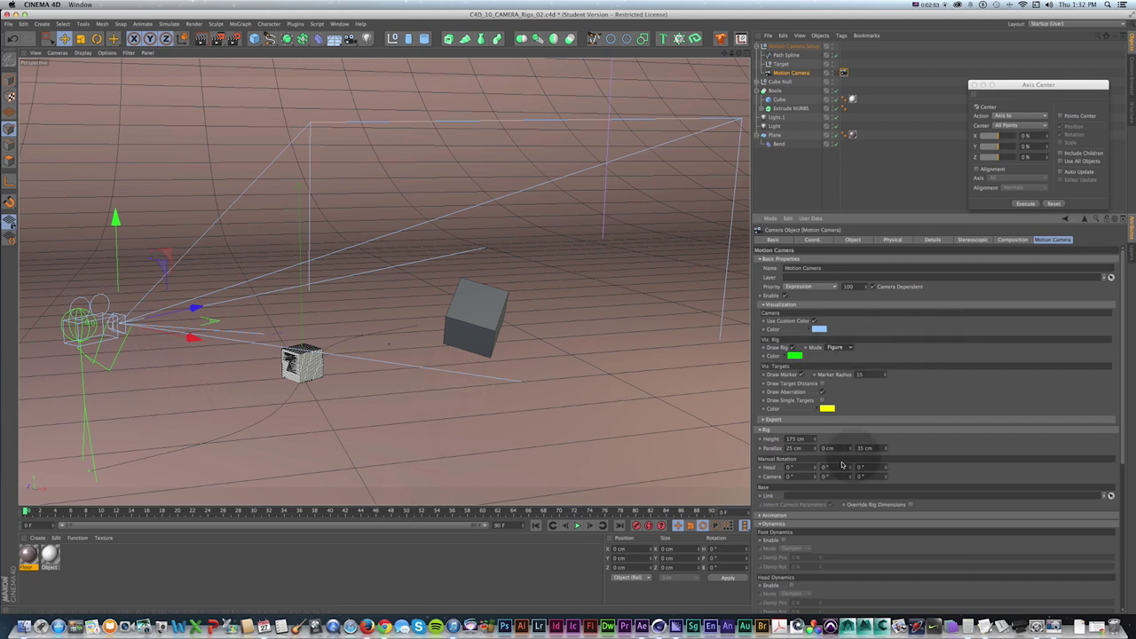
# - Try a rig height of 252 cm, parallax of 109 and 79 cm, and manual rotations of 50° for the head and 41° for the camera
pyautogui.moveTo(813, 438); pyautogui.dragTo(812, 449)
pyautogui.moveTo(886, 447); pyautogui.dragTo(885, 448)
pyautogui.moveTo(812, 467); pyautogui.dragTo(849, 468)
pyautogui.press('super+z')
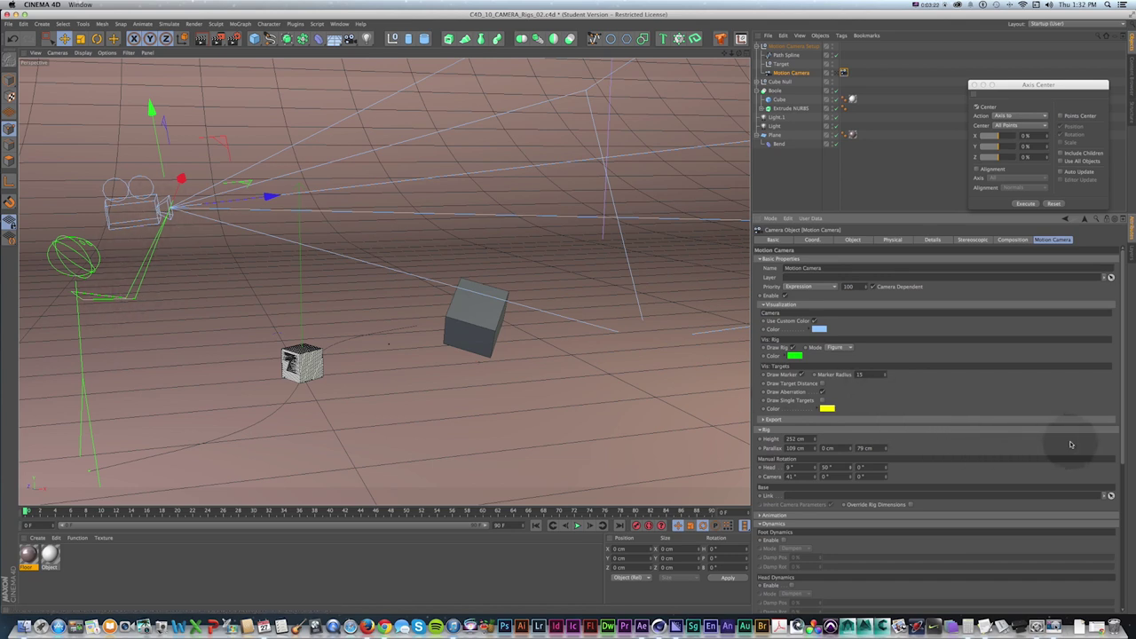
pyautogui.scroll(-4, 1123, 417)
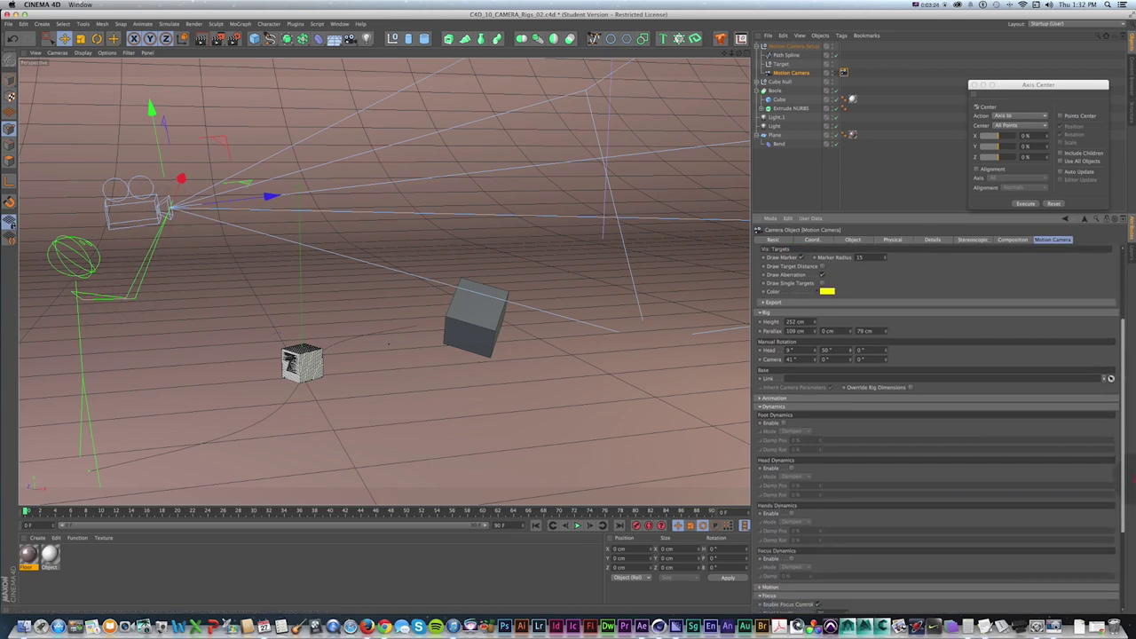
pyautogui.scroll(4, 940, 417)
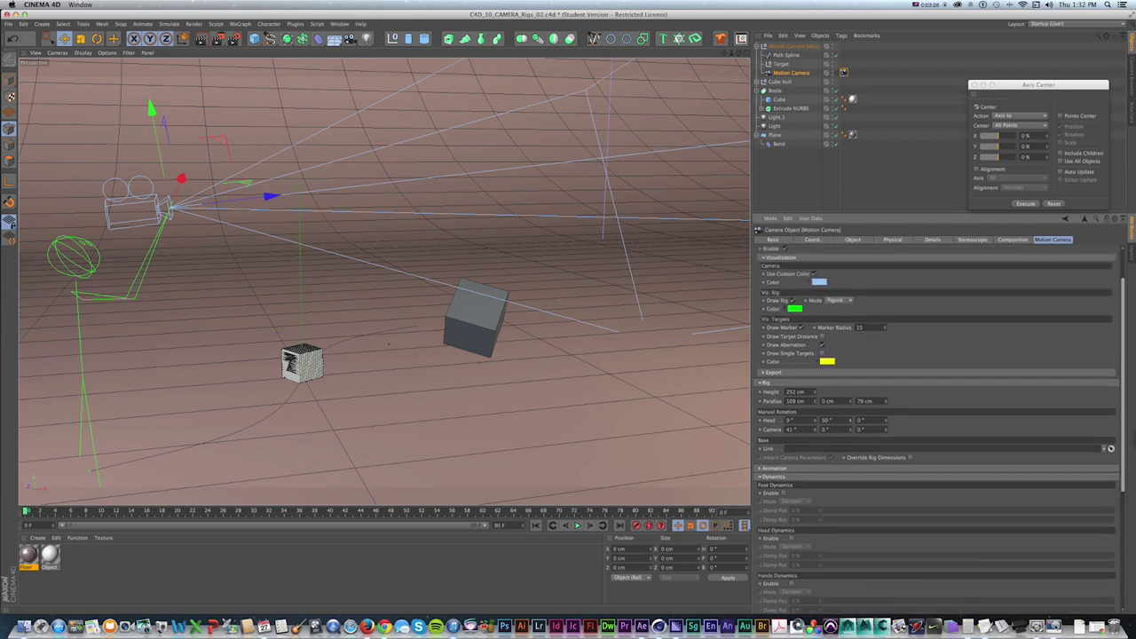
# - Undo all the trial changes to the Motion Camera's height, parallax and manual rotation
pyautogui.press('super+z')
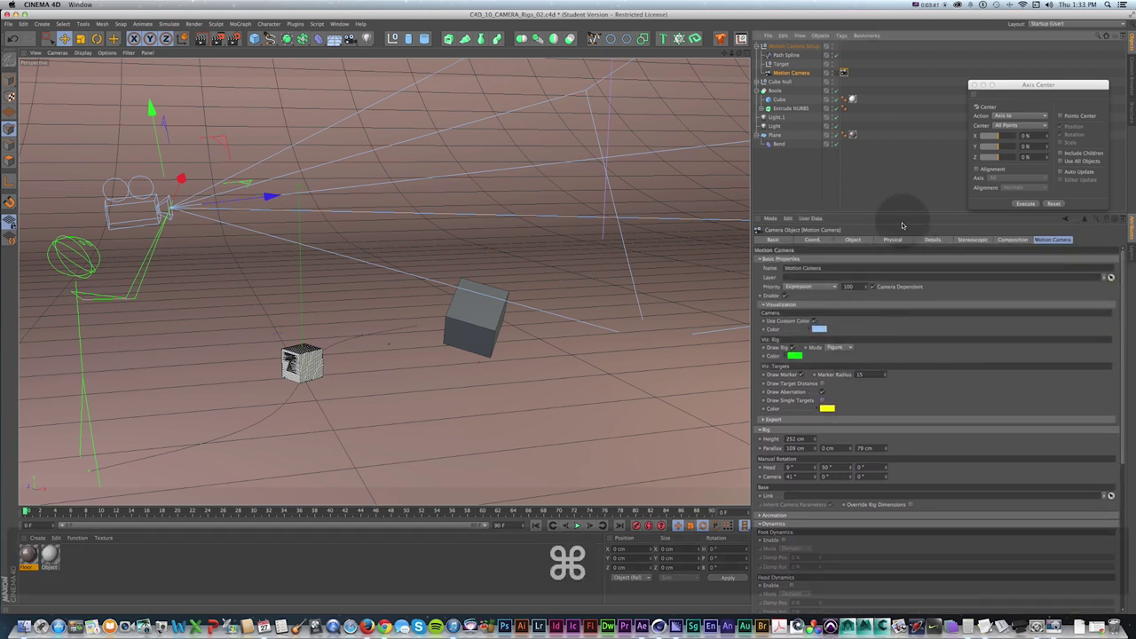
pyautogui.press('super+z')
pyautogui.press('super+z')
pyautogui.press('super+z')
pyautogui.press('super+z')
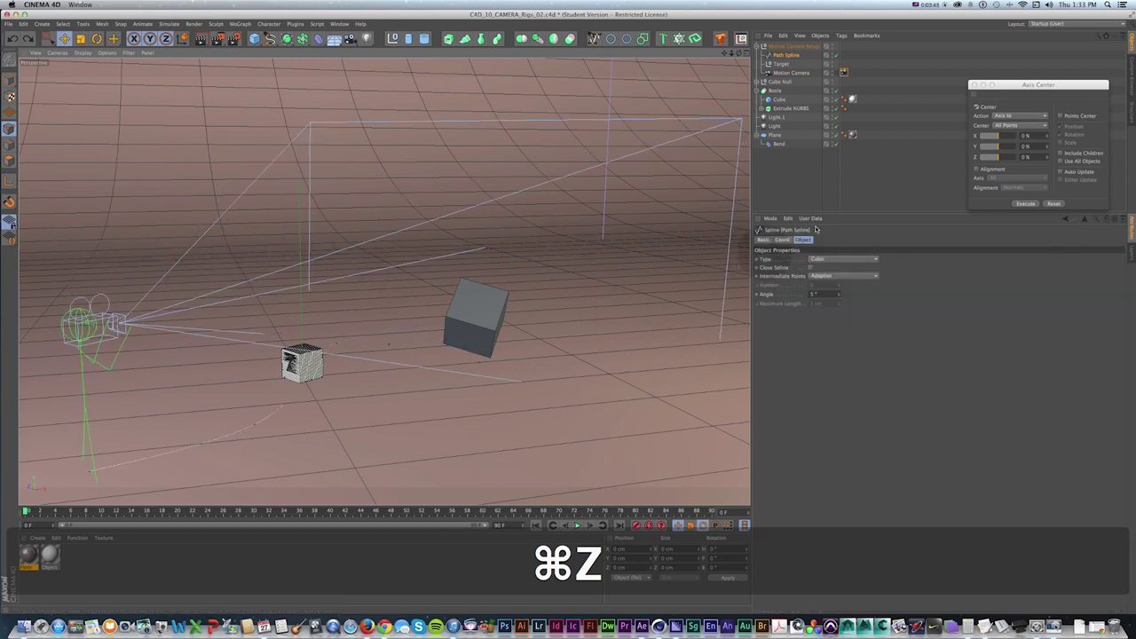
# - Reposition the rig's Target null onto the large tilted cube using the top and front views
pyautogui.click(786, 63)
pyautogui.click(786, 56)
pyautogui.click(781, 64)
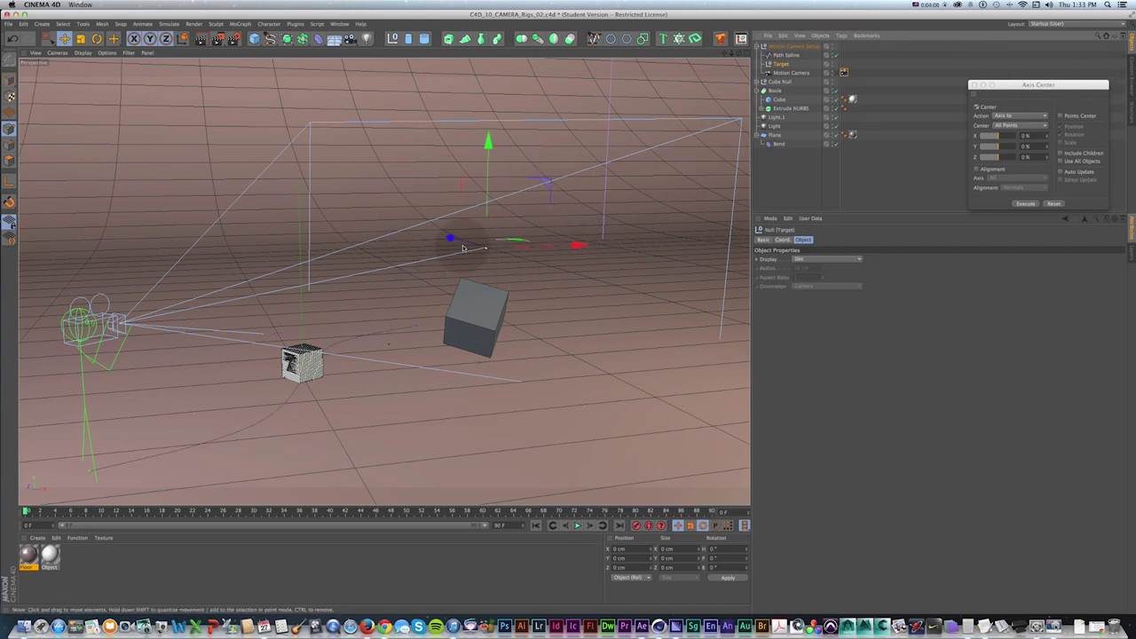
pyautogui.click(745, 54)
pyautogui.press('1')
pyautogui.moveTo(555, 108); pyautogui.dragTo(505, 212)
pyautogui.moveTo(601, 78); pyautogui.dragTo(608, 138)
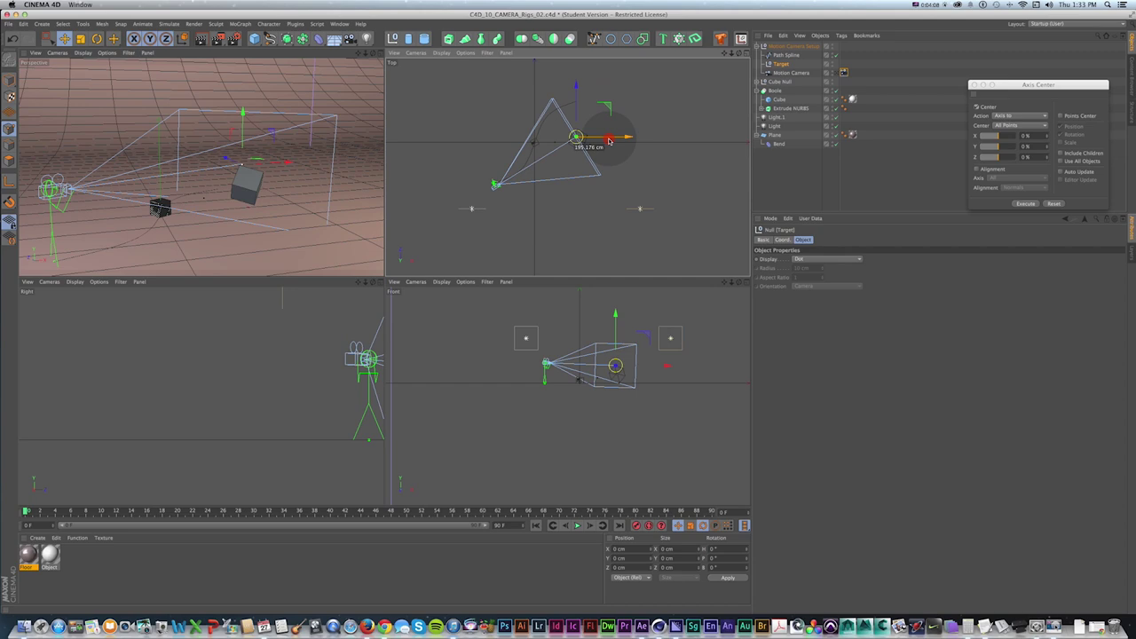
pyautogui.scroll(3, 649, 333)
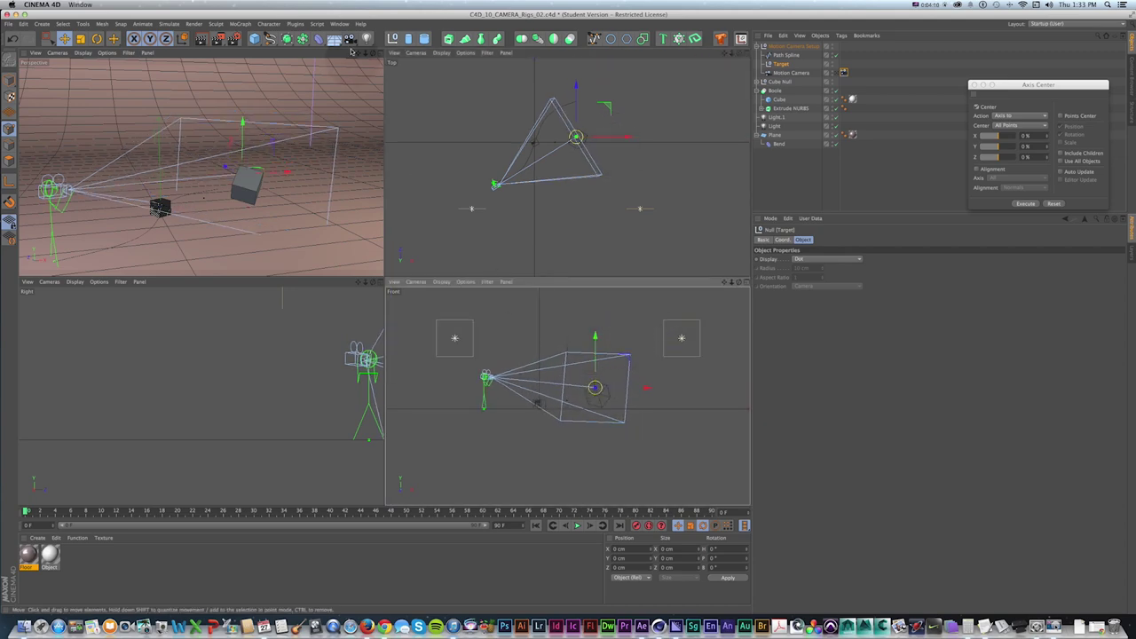
pyautogui.press('F1')
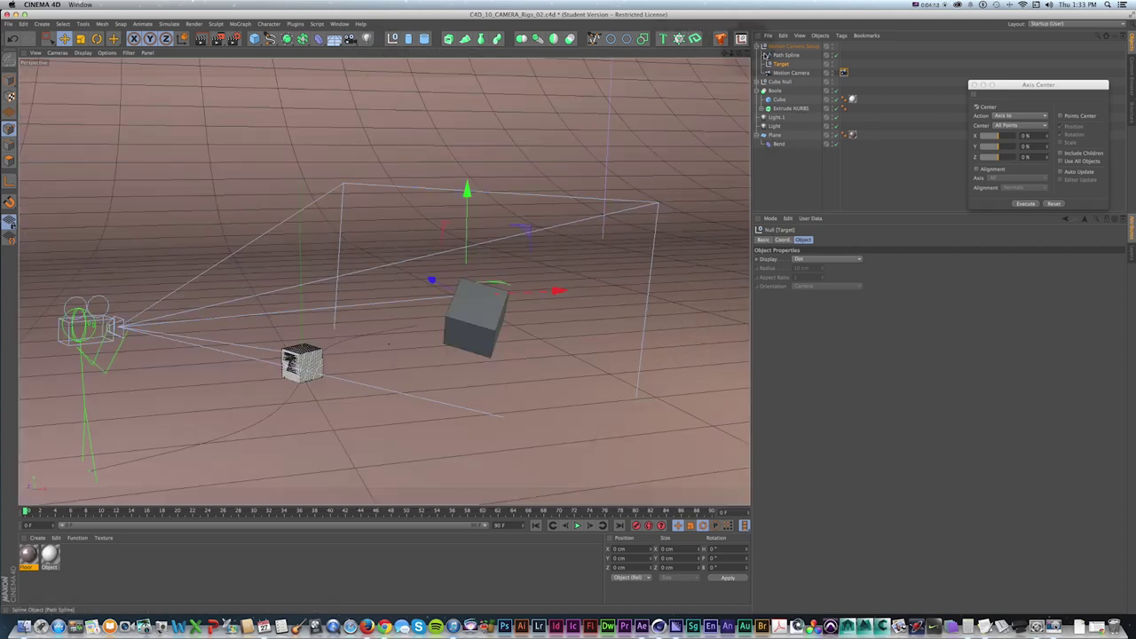
# - Play the animation through the Motion Camera, return to the first frame and show all four views
pyautogui.click(836, 73)
pyautogui.hotkey('shift', 'f')
pyautogui.click(575, 527)
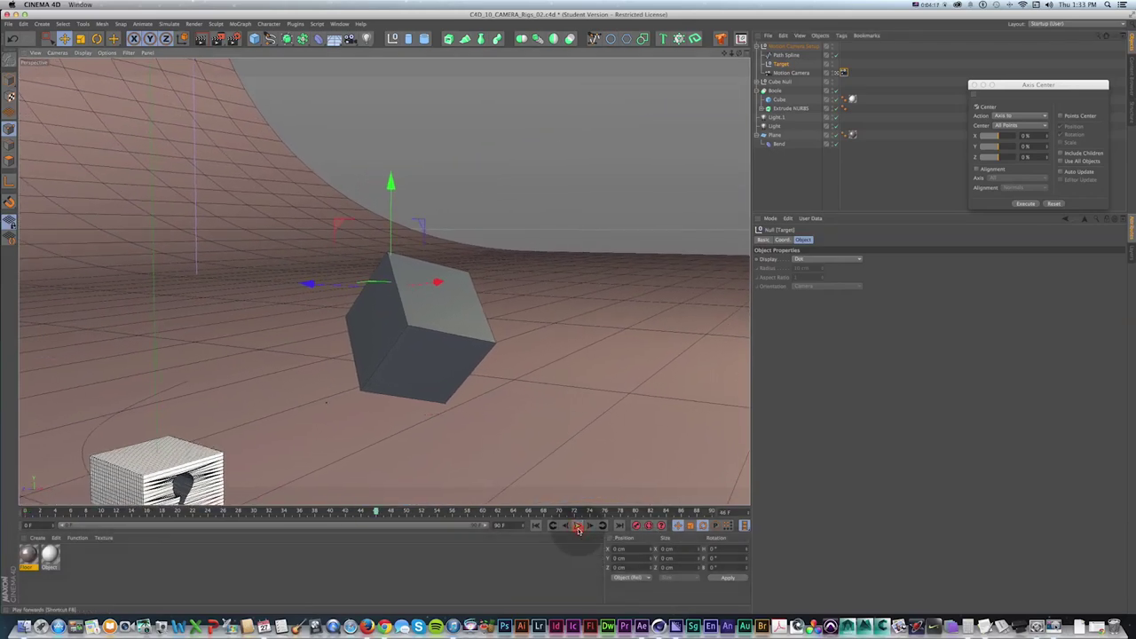
pyautogui.hotkey('shift', 'f')
pyautogui.click(747, 53)
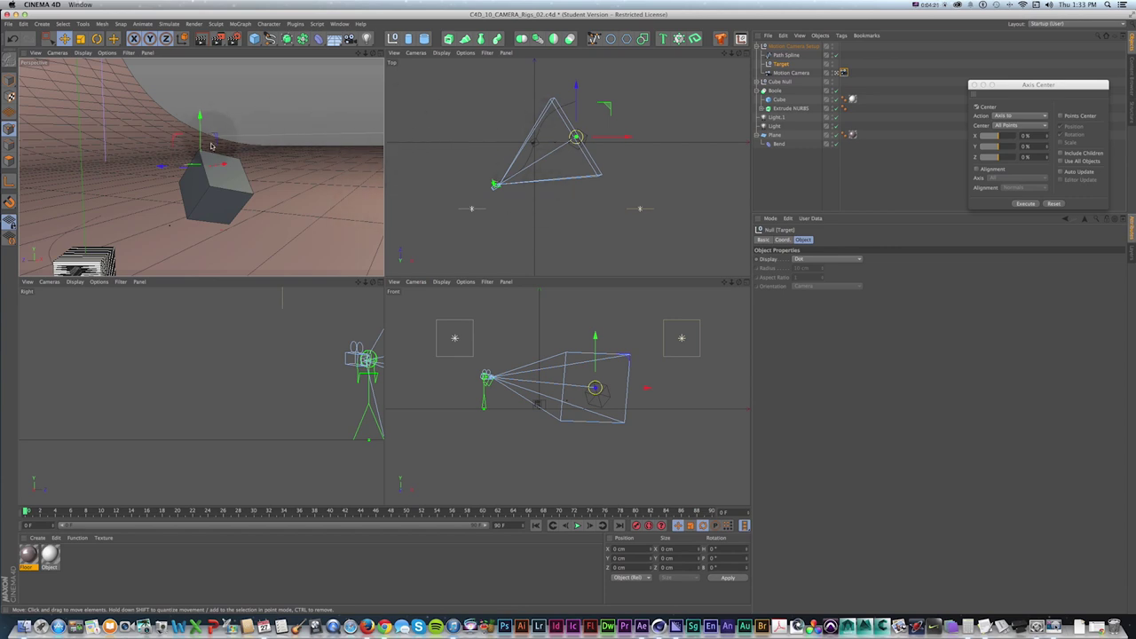
# - Show the Animation settings of the Motion Camera's tag and leave the camera's view in the perspective viewport
pyautogui.click(525, 199)
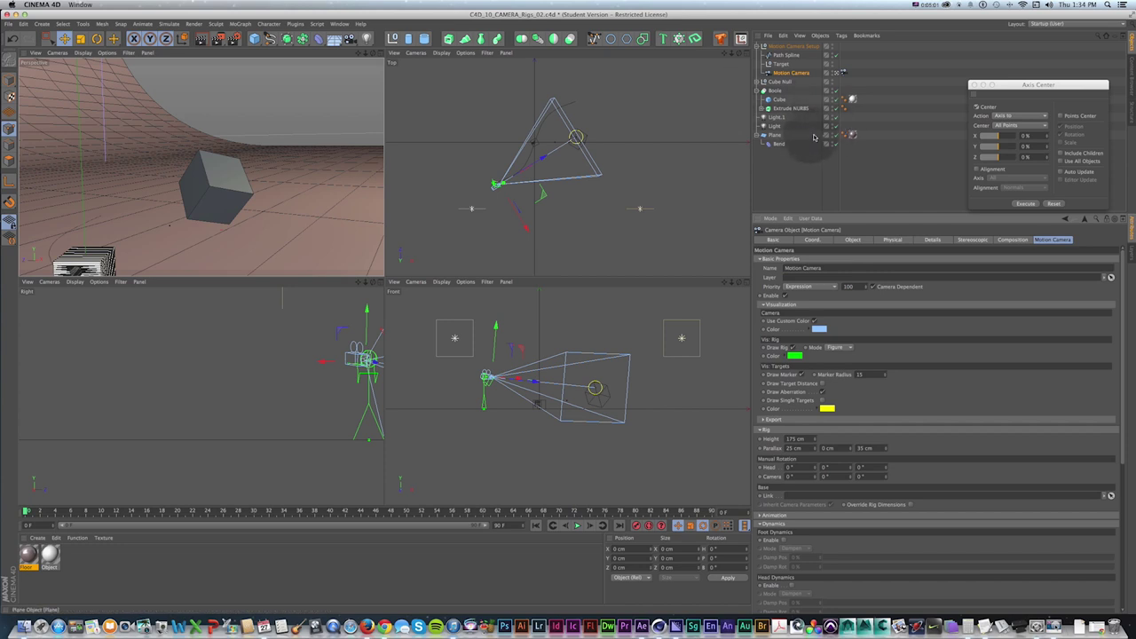
pyautogui.click(843, 73)
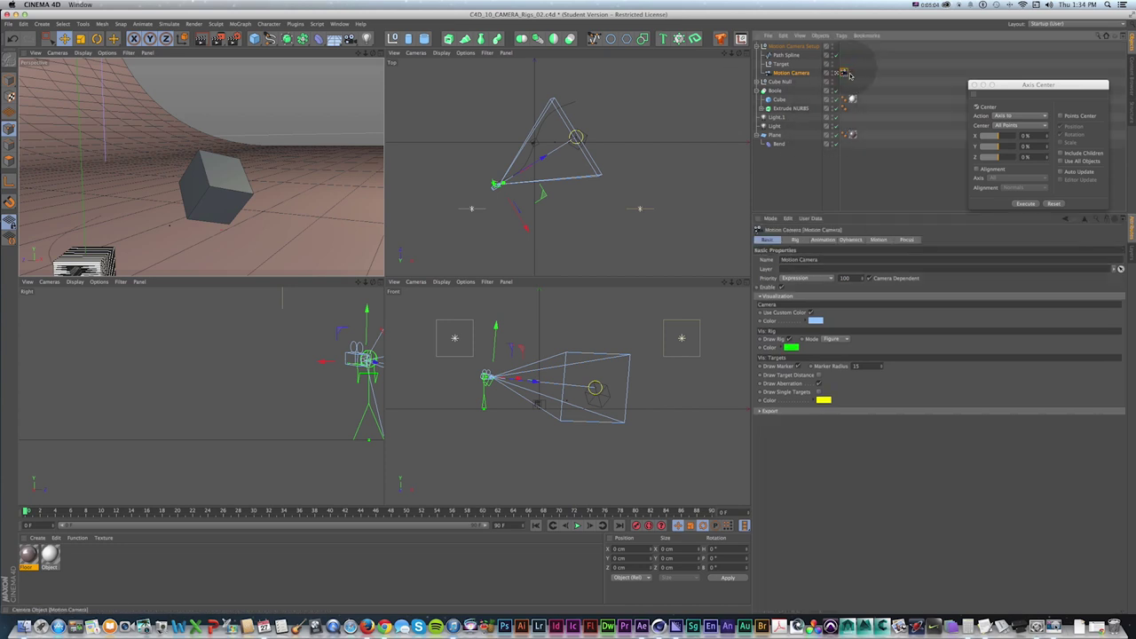
pyautogui.click(822, 240)
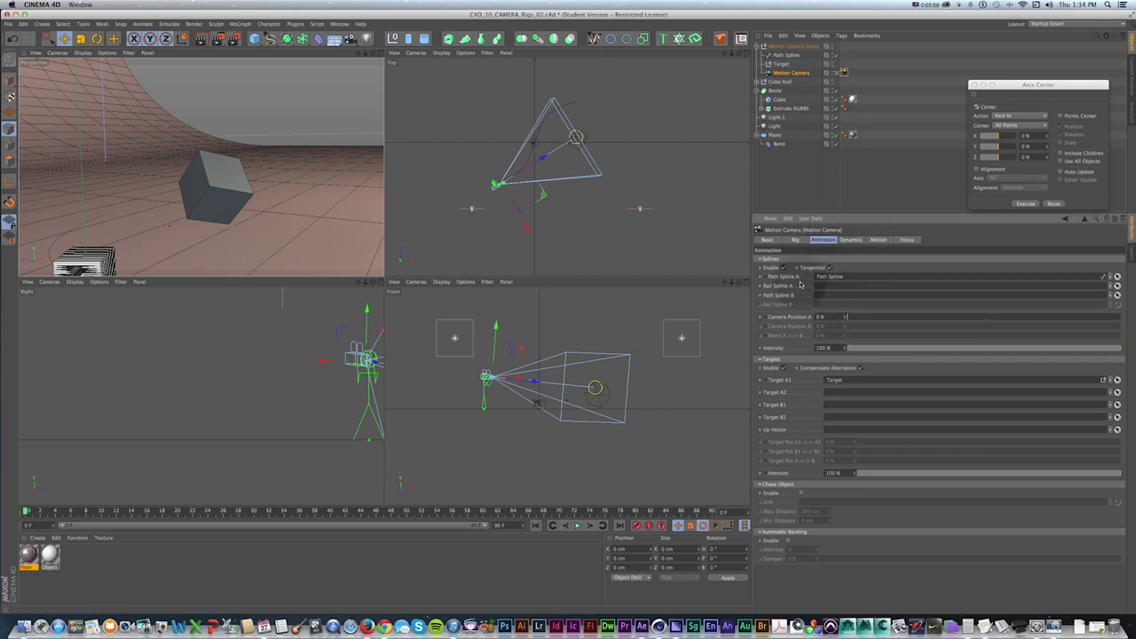
pyautogui.press('super+z')
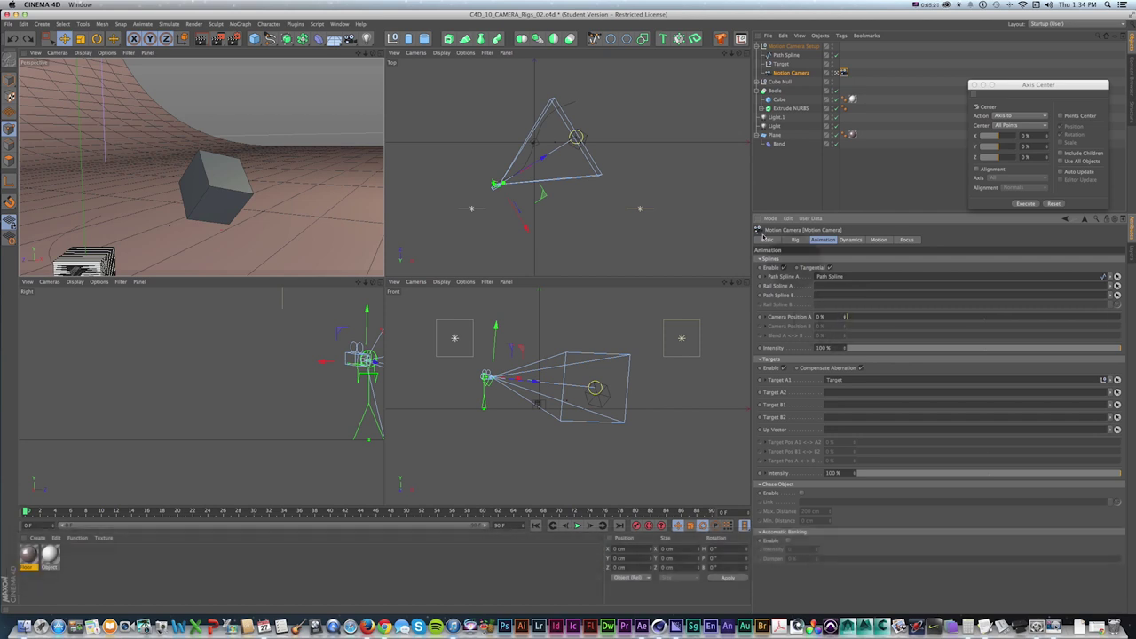
pyautogui.moveTo(379, 54); pyautogui.dragTo(409, 58)
pyautogui.click(835, 74)
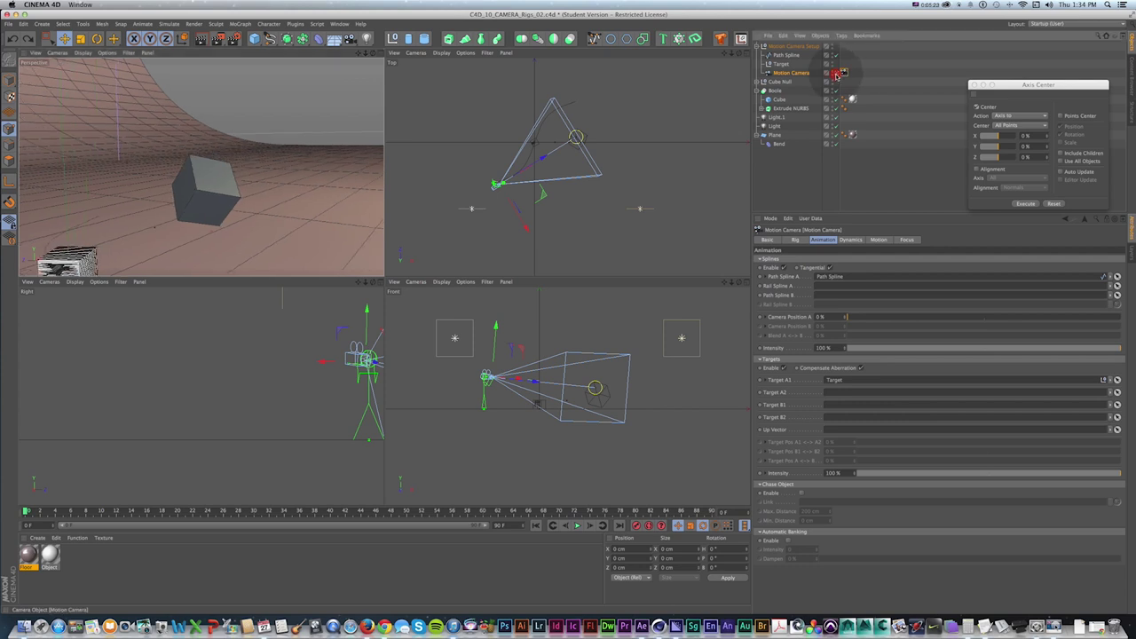
pyautogui.click(835, 74)
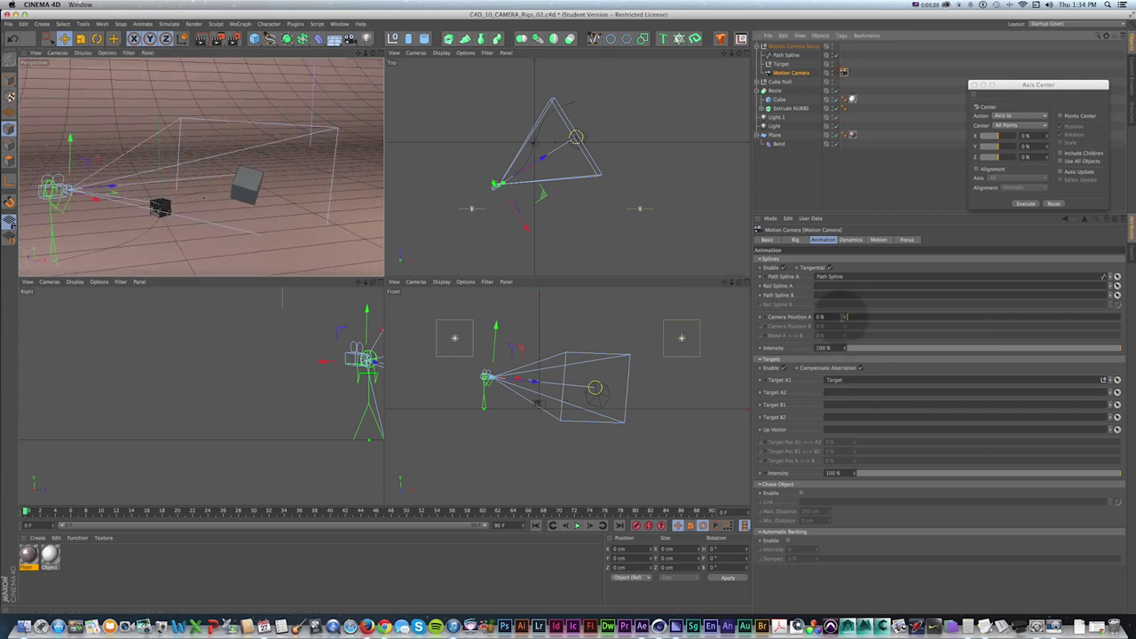
# - Keyframe Camera Position A at 0% on frame 0 and 100% on frame 90, returning to the timeline's start
pyautogui.moveTo(845, 319); pyautogui.dragTo(844, 317)
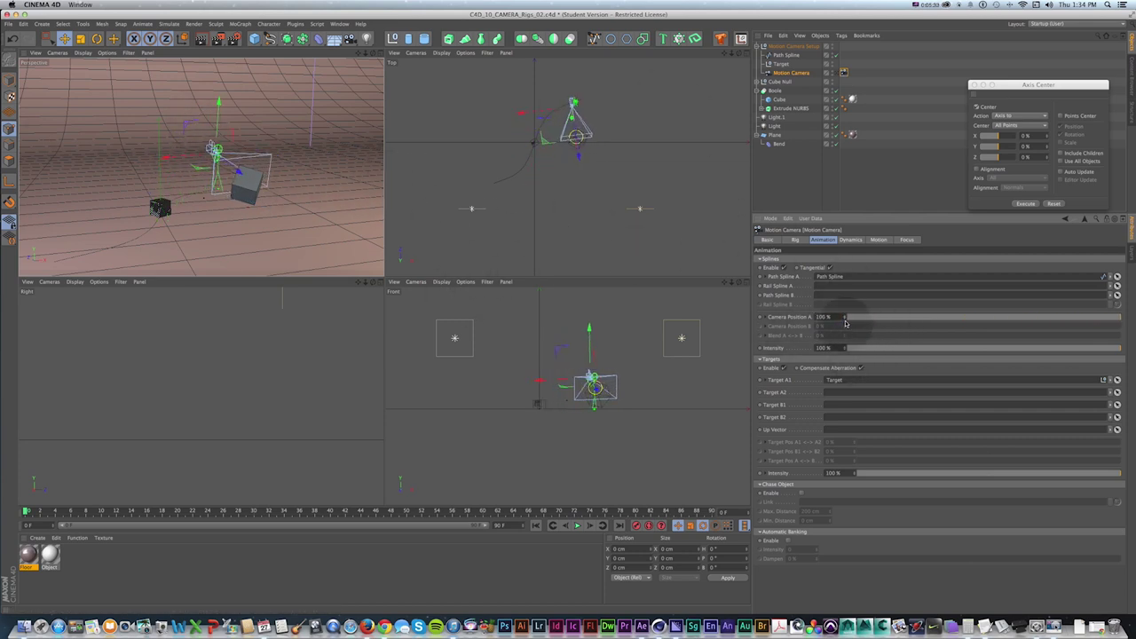
pyautogui.press('super+z')
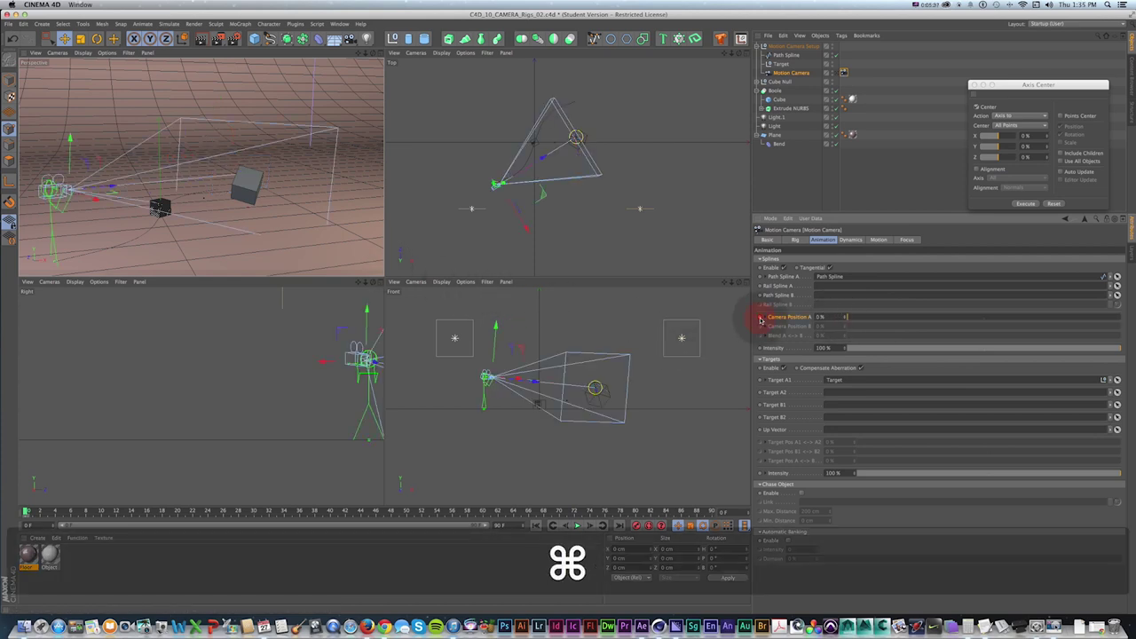
pyautogui.click(760, 318)
pyautogui.moveTo(26, 511); pyautogui.dragTo(738, 506)
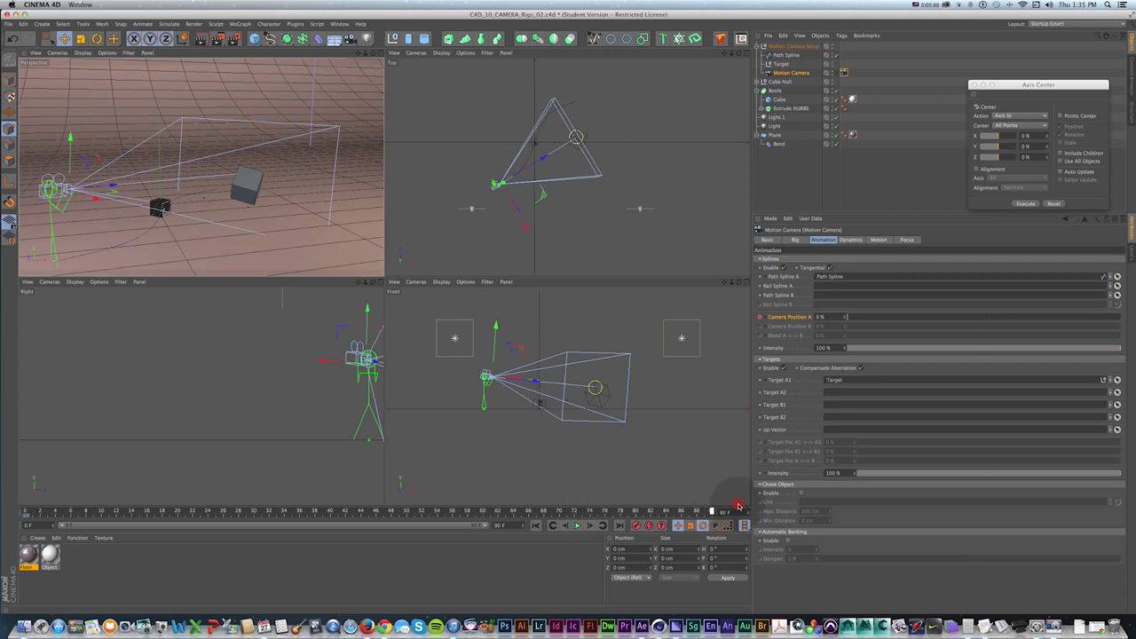
pyautogui.click(845, 316)
pyautogui.write('100')
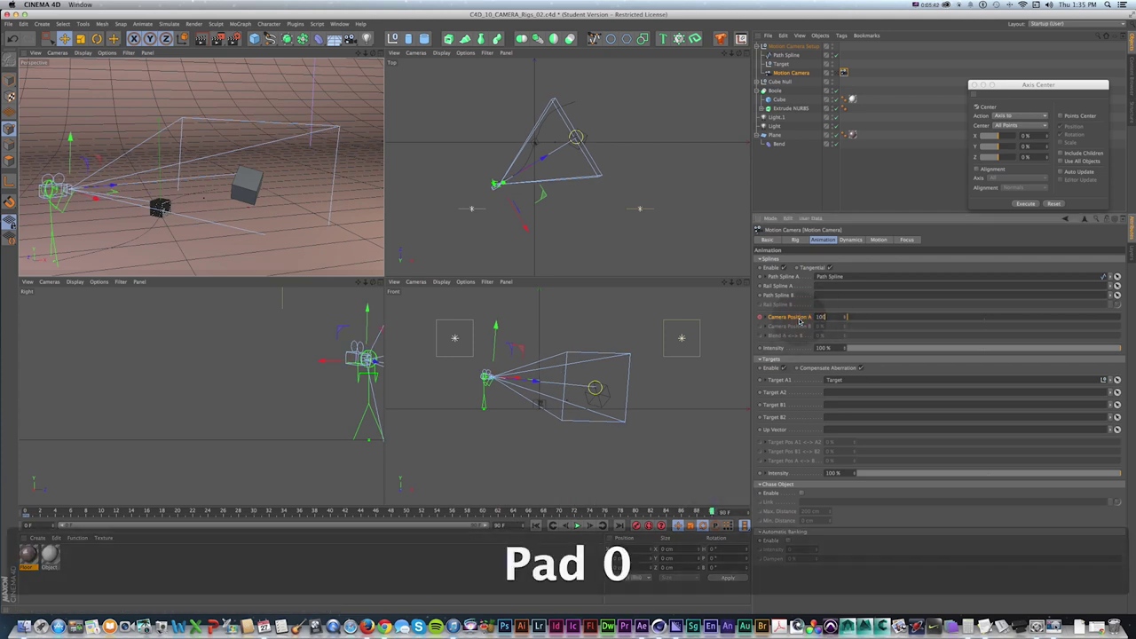
pyautogui.press('KP_Enter')
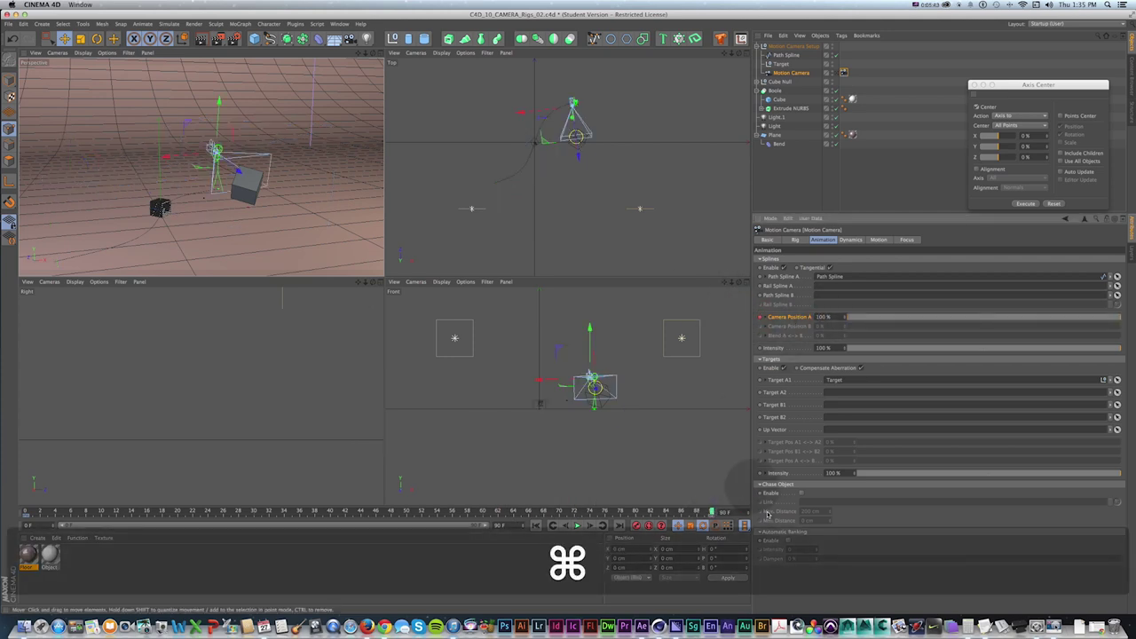
pyautogui.moveTo(710, 511); pyautogui.dragTo(2, 477)
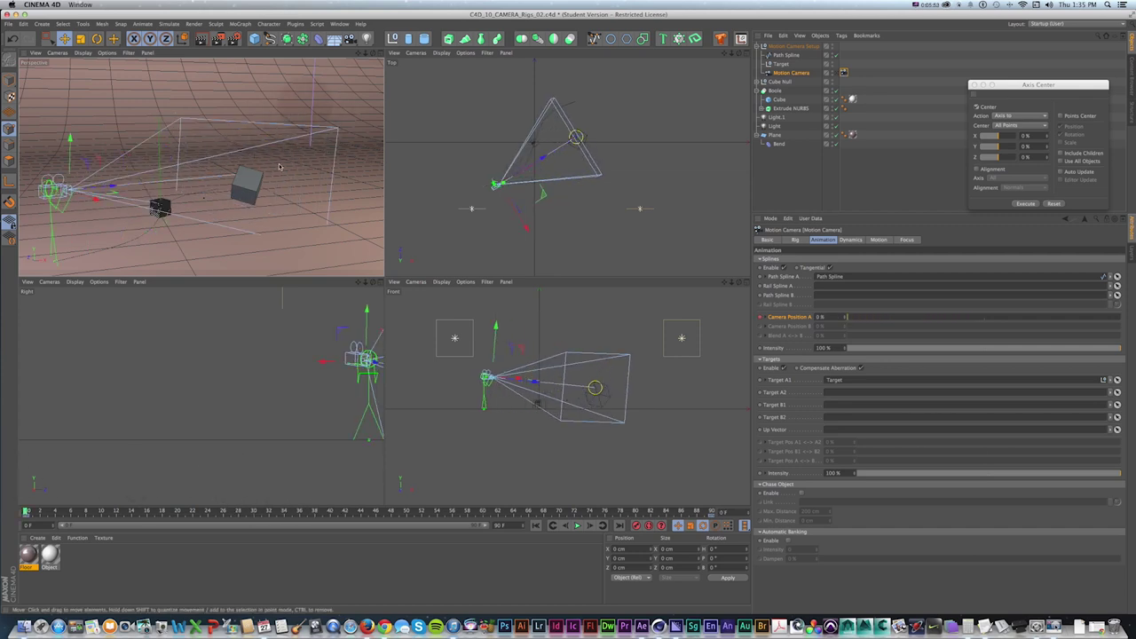
pyautogui.moveTo(40, 513); pyautogui.dragTo(3, 497)
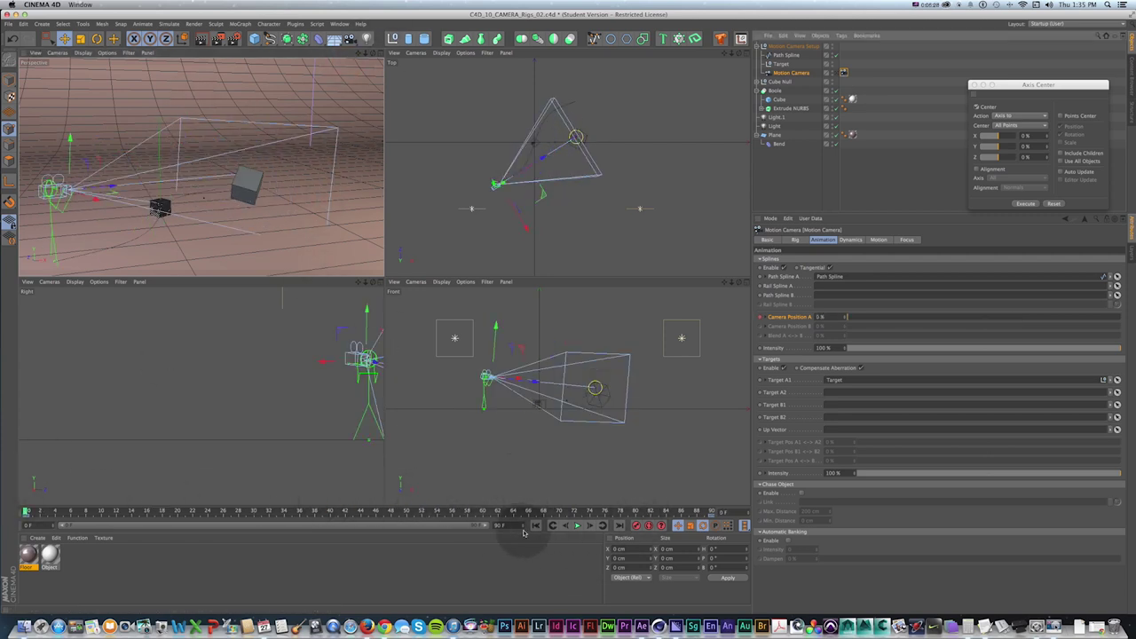
# - Extend the timeline to 200 frames and play the camera's move along the path from the start
pyautogui.write('200')
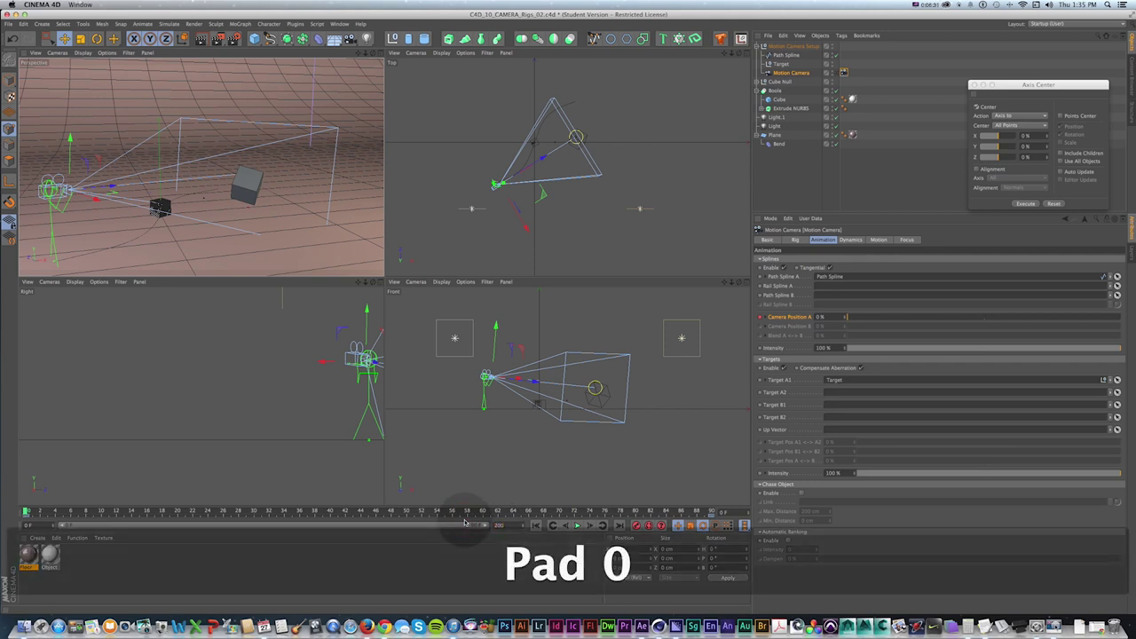
pyautogui.press('Return')
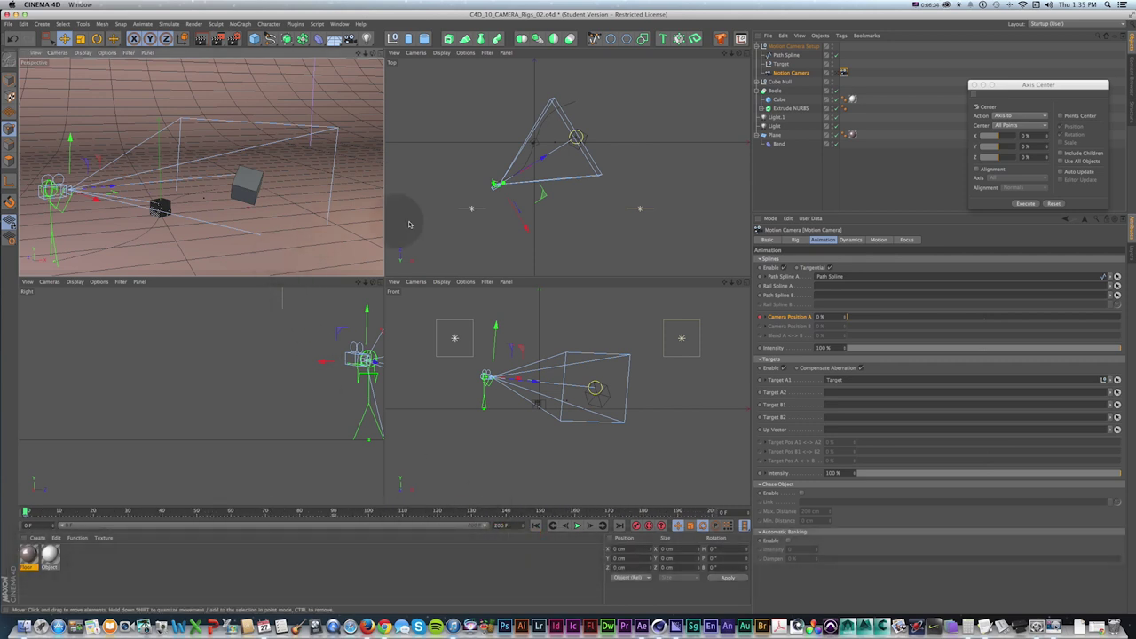
pyautogui.press('shift')
pyautogui.click(576, 524)
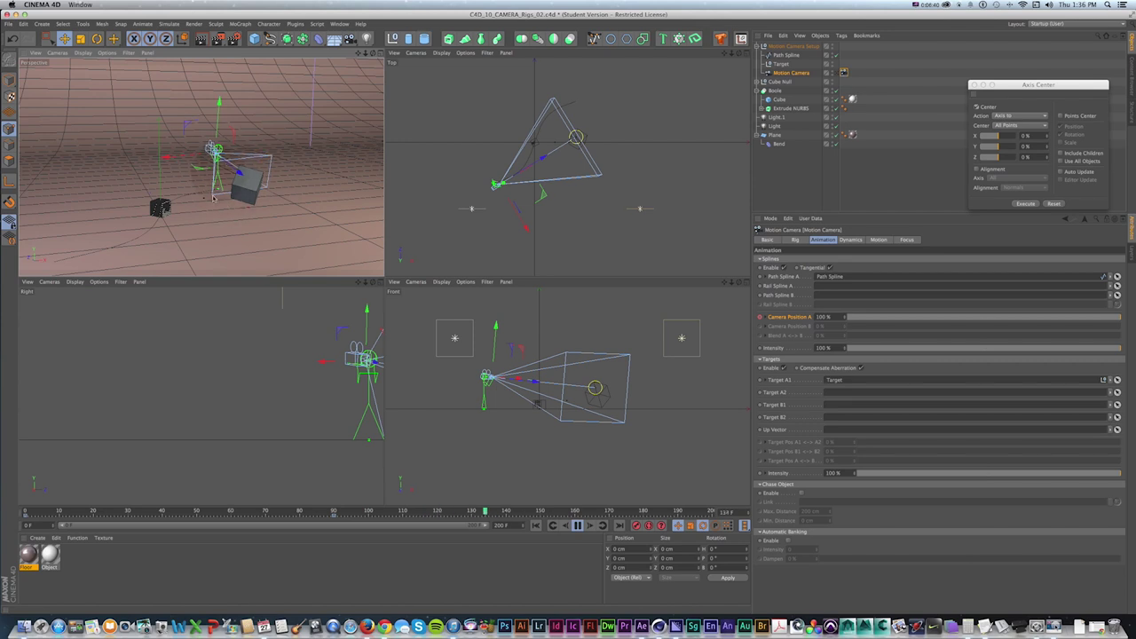
pyautogui.click(577, 525)
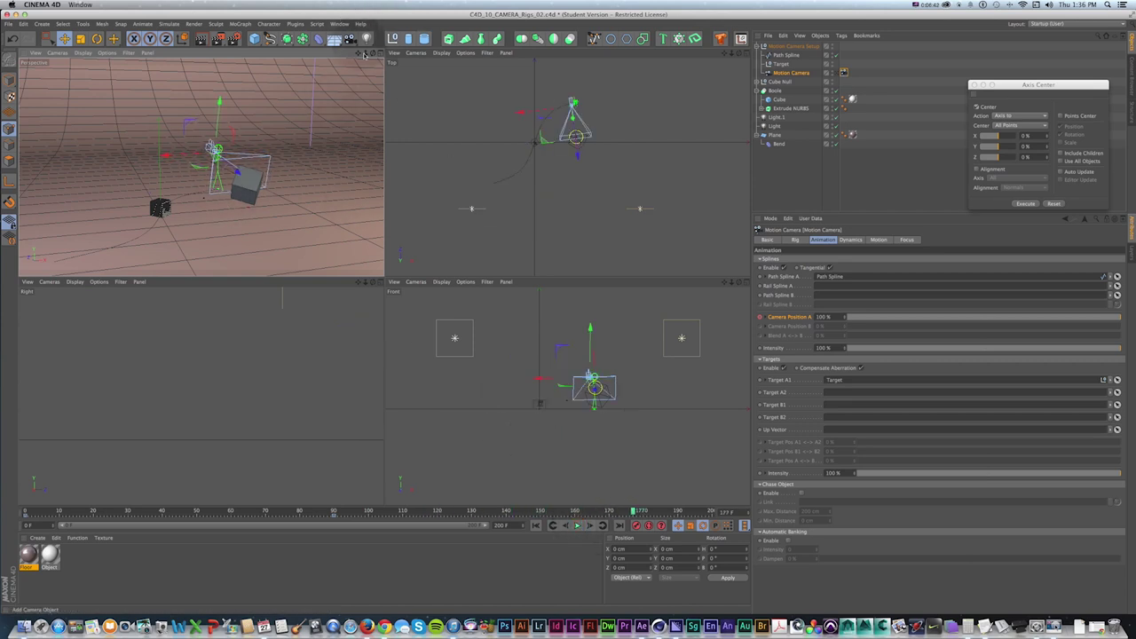
# - Play the animation from frame 0 through the Motion Camera in an enlarged perspective view, rewind, and restore the four views
pyautogui.click(379, 52)
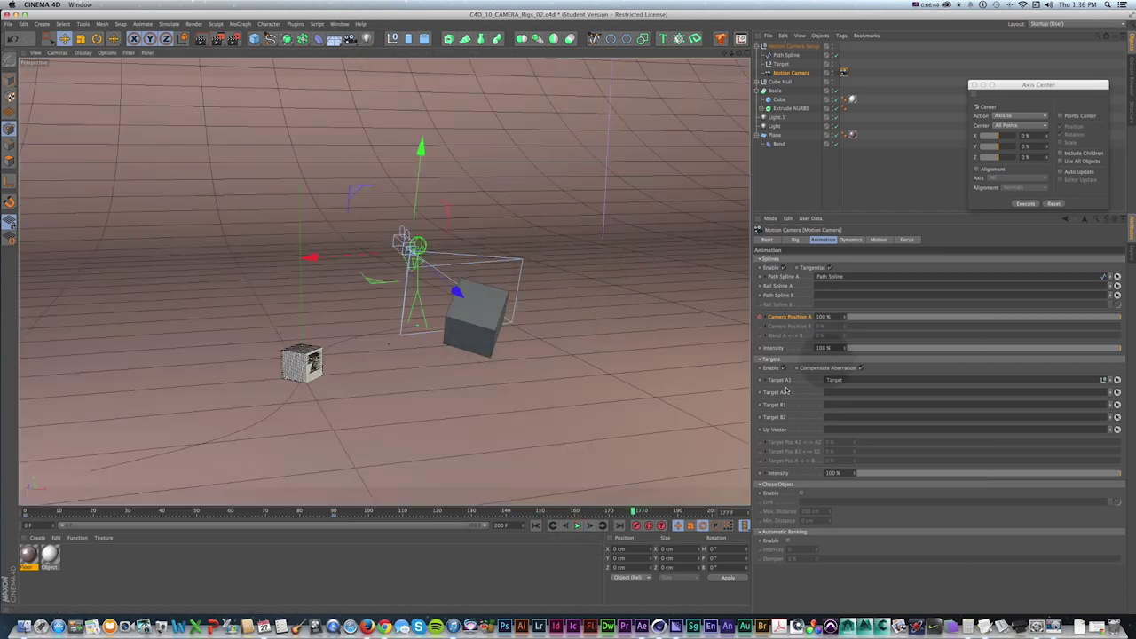
pyautogui.moveTo(632, 512); pyautogui.dragTo(14, 483)
pyautogui.click(836, 73)
pyautogui.hotkey('shift', 'f')
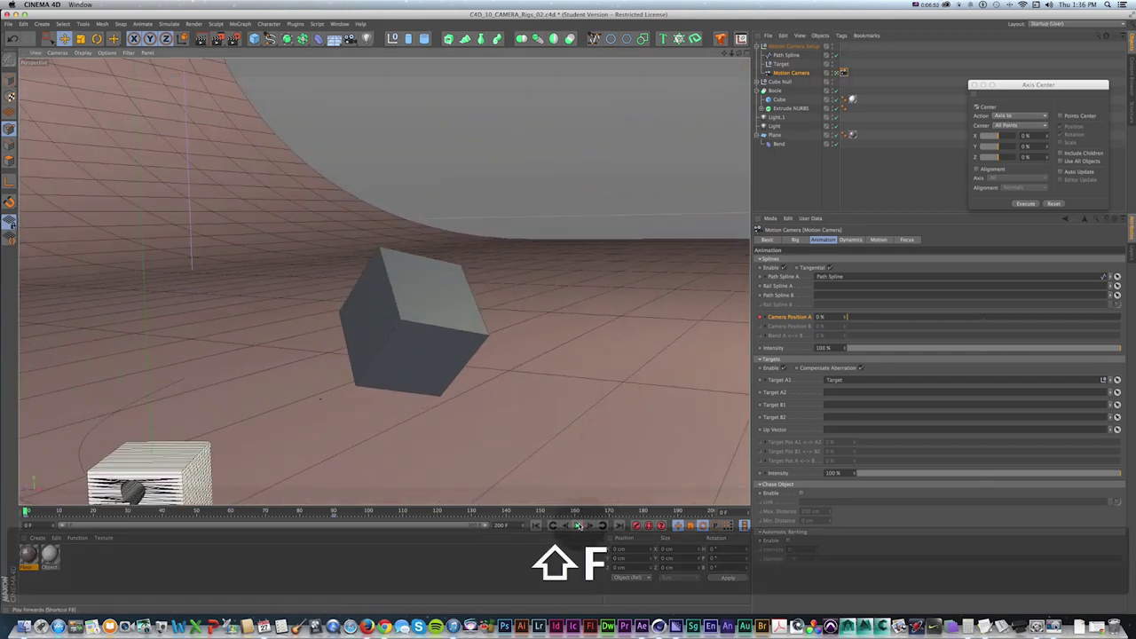
pyautogui.click(576, 525)
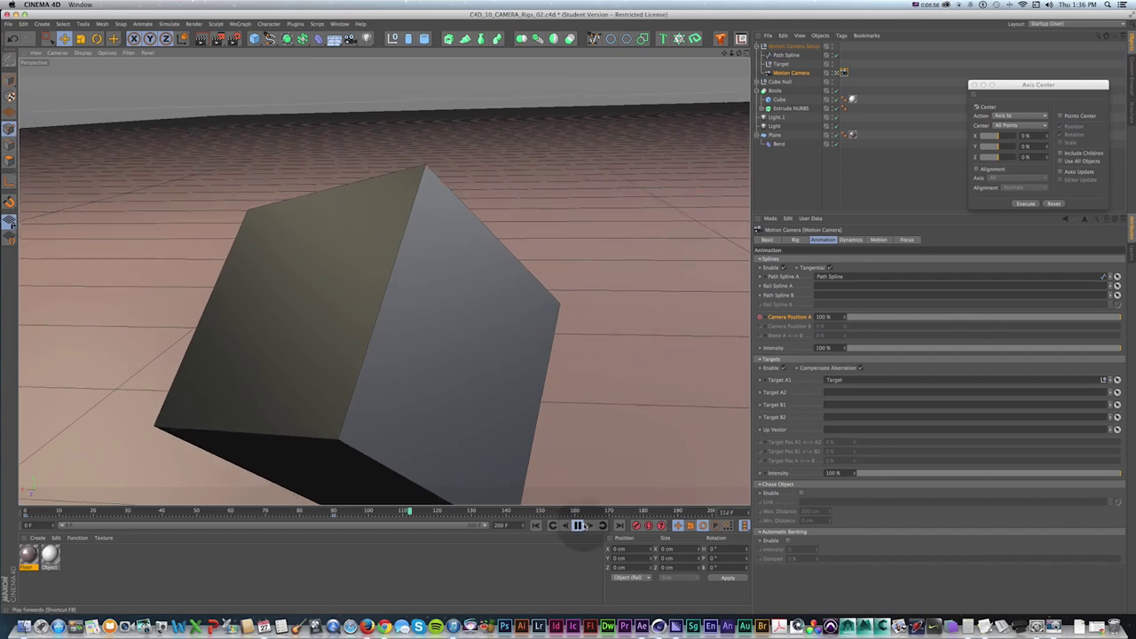
pyautogui.click(577, 524)
pyautogui.moveTo(466, 502); pyautogui.dragTo(25, 508)
pyautogui.middleClick(318, 183)
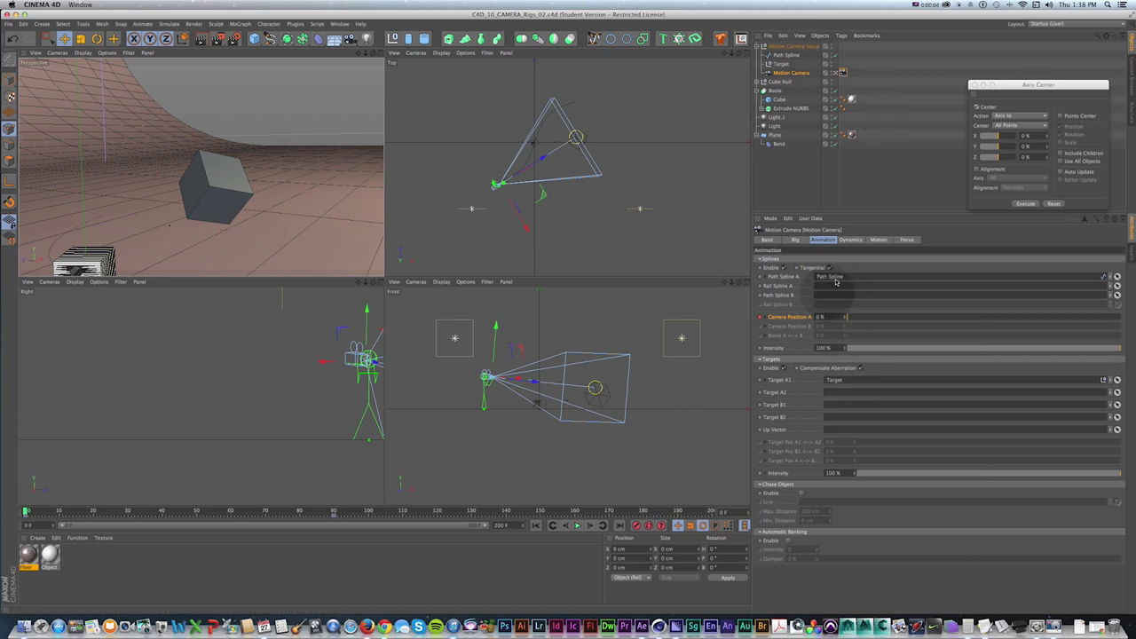
# - View the tag categories available for the Motion Camera object and deselect all objects
pyautogui.rightClick(790, 72)
pyautogui.moveTo(850, 81)
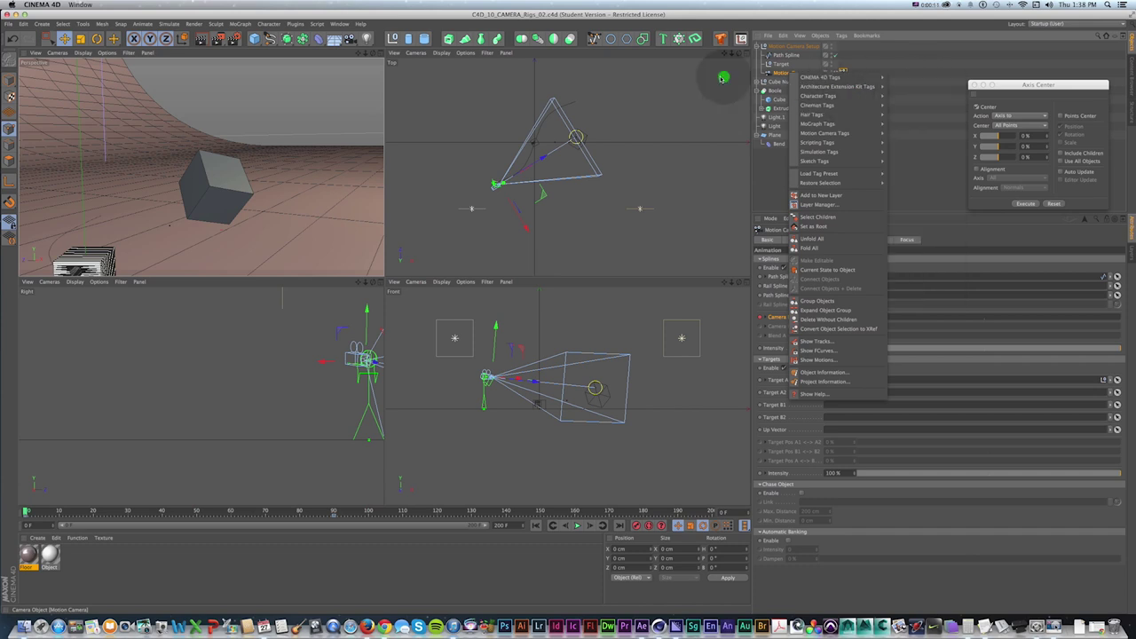
pyautogui.click(627, 184)
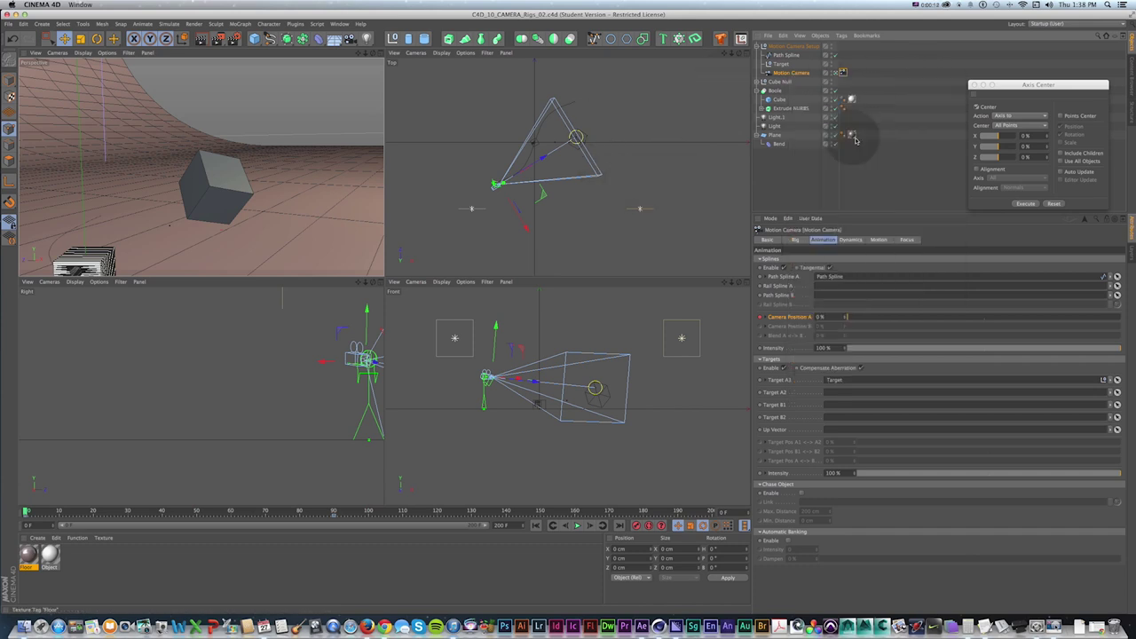
pyautogui.click(817, 181)
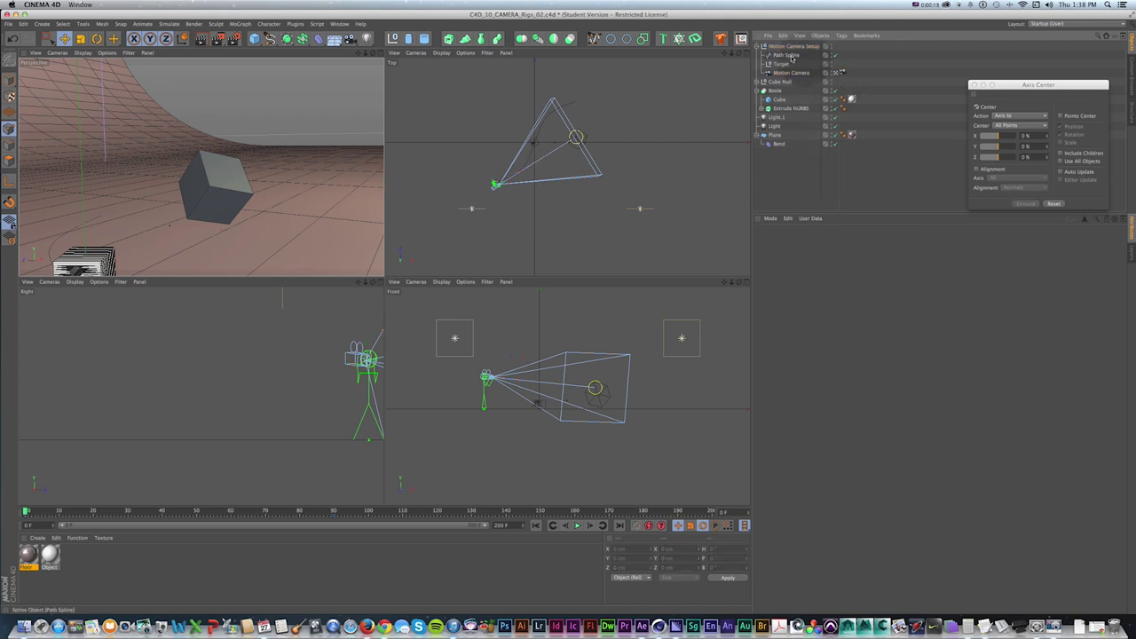
# - Check the Motion Camera's path link, then delete the Path Spline from the Motion Camera Setup
pyautogui.click(820, 56)
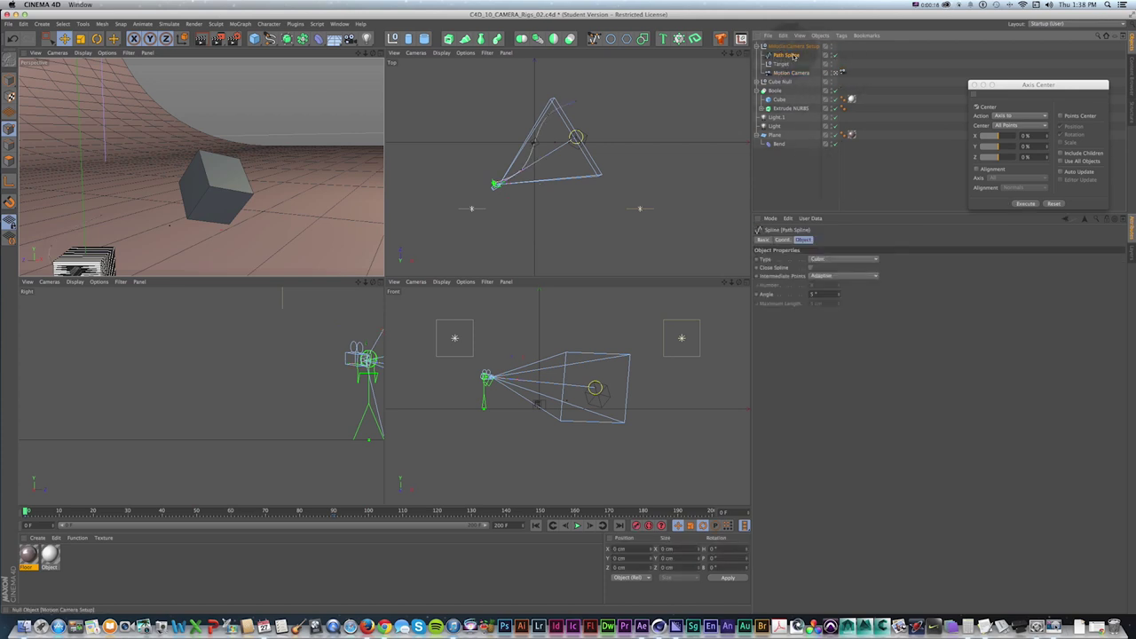
pyautogui.click(842, 74)
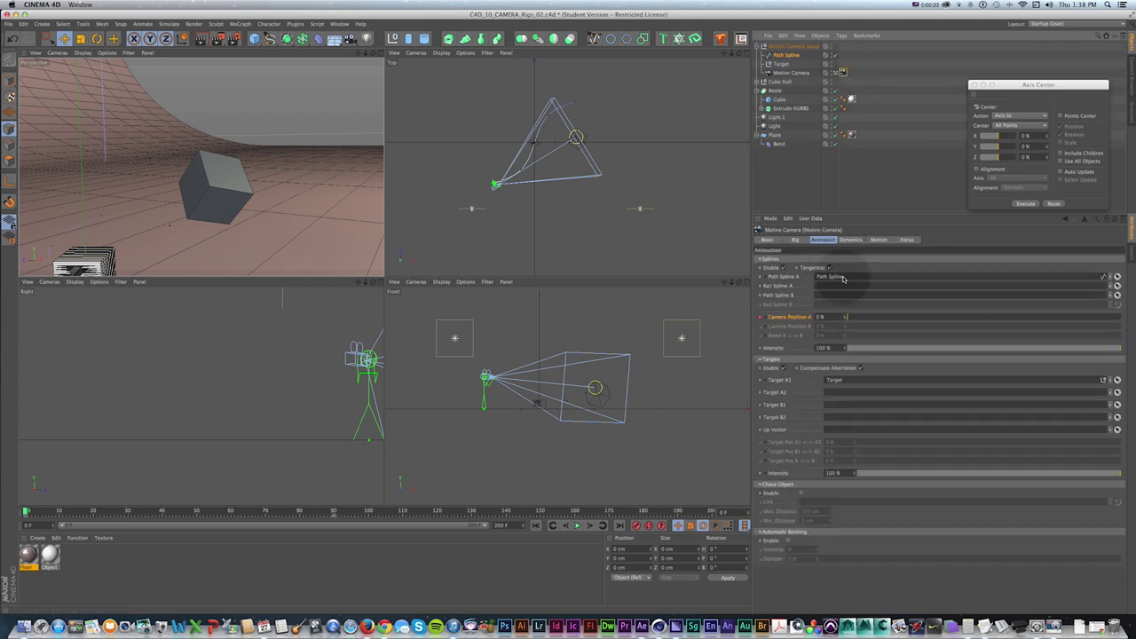
pyautogui.click(777, 55)
pyautogui.press('Delete')
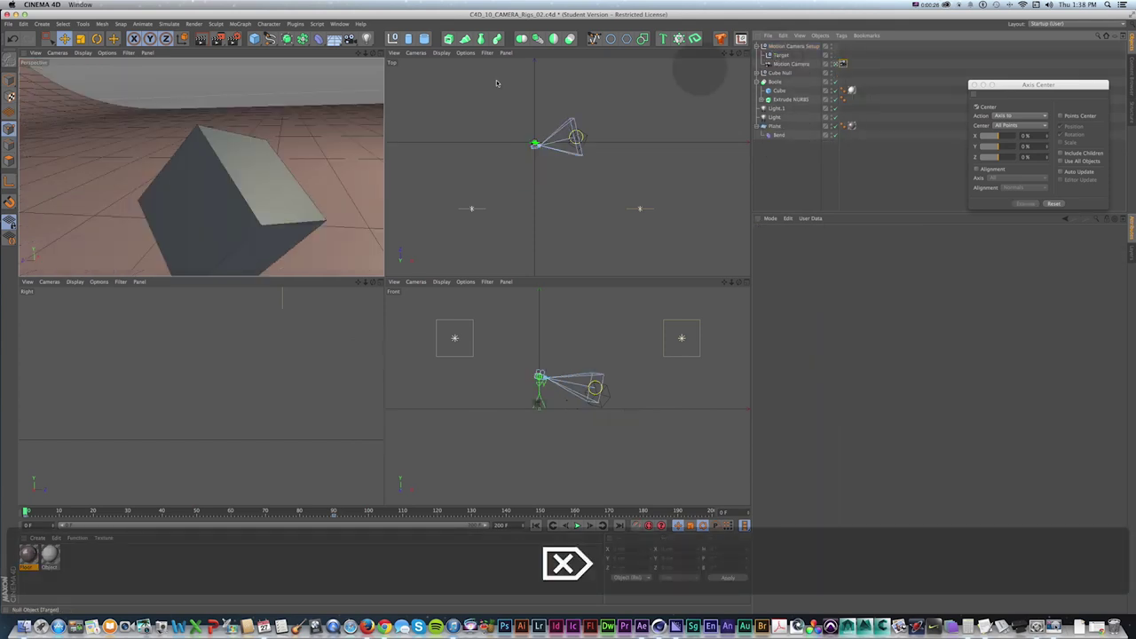
# - Draw a freehand U-shaped spline in the Top view and assign it as the Motion Camera's Path Spline A
pyautogui.click(270, 38)
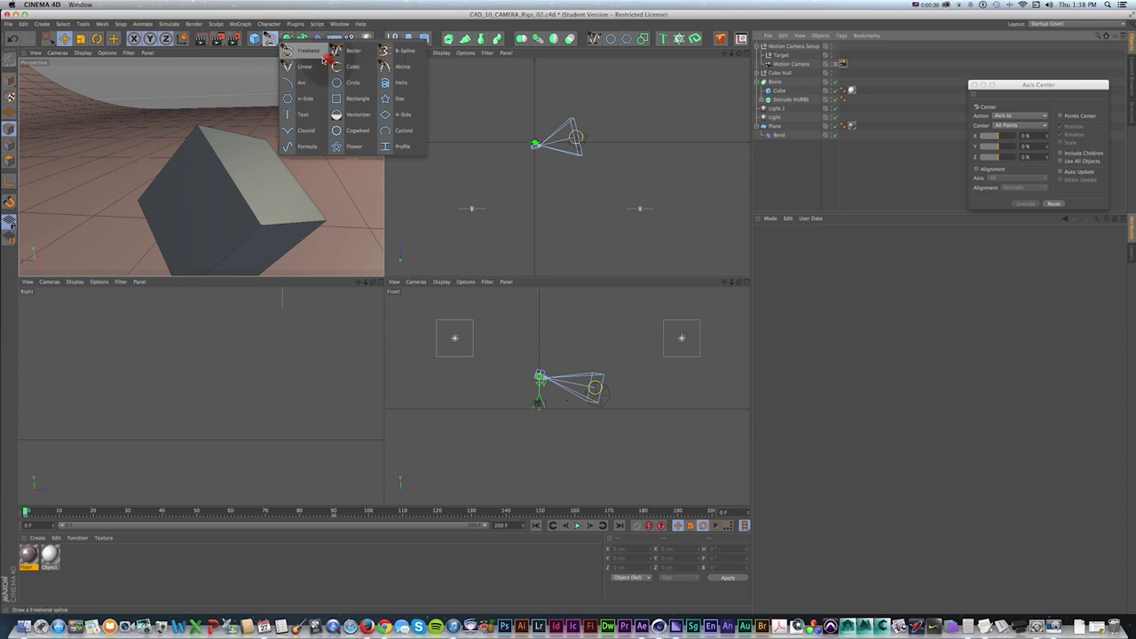
pyautogui.moveTo(308, 53); pyautogui.dragTo(307, 52)
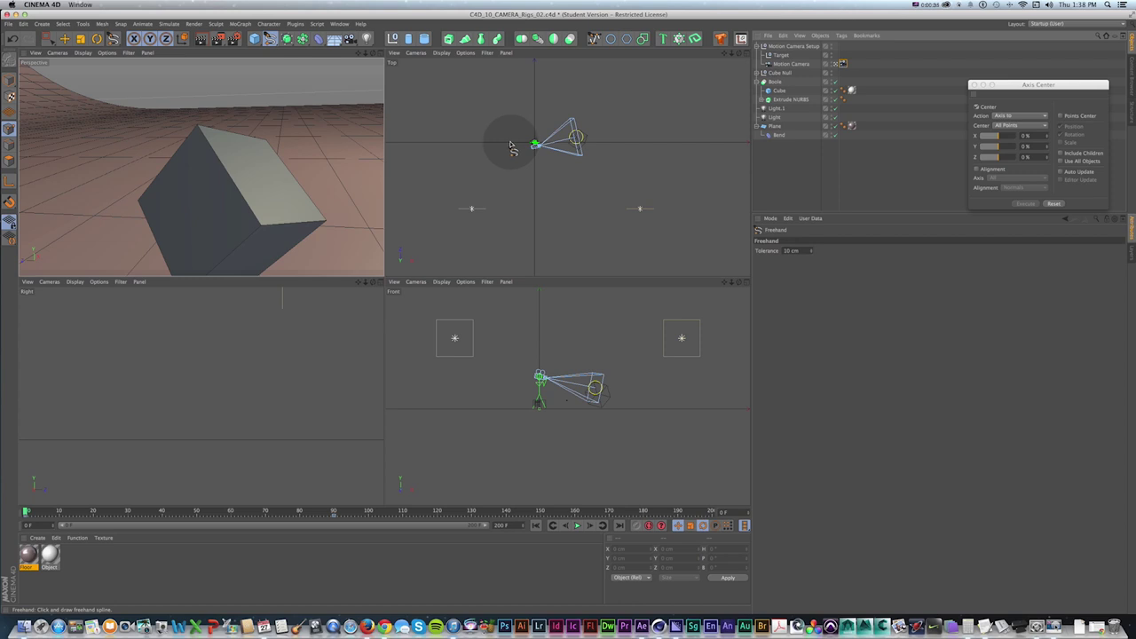
pyautogui.moveTo(511, 145)
pyautogui.mouseDown()
pyautogui.moveTo(509, 168)
pyautogui.moveTo(558, 195)
pyautogui.moveTo(648, 168)
pyautogui.moveTo(655, 147)
pyautogui.mouseUp()
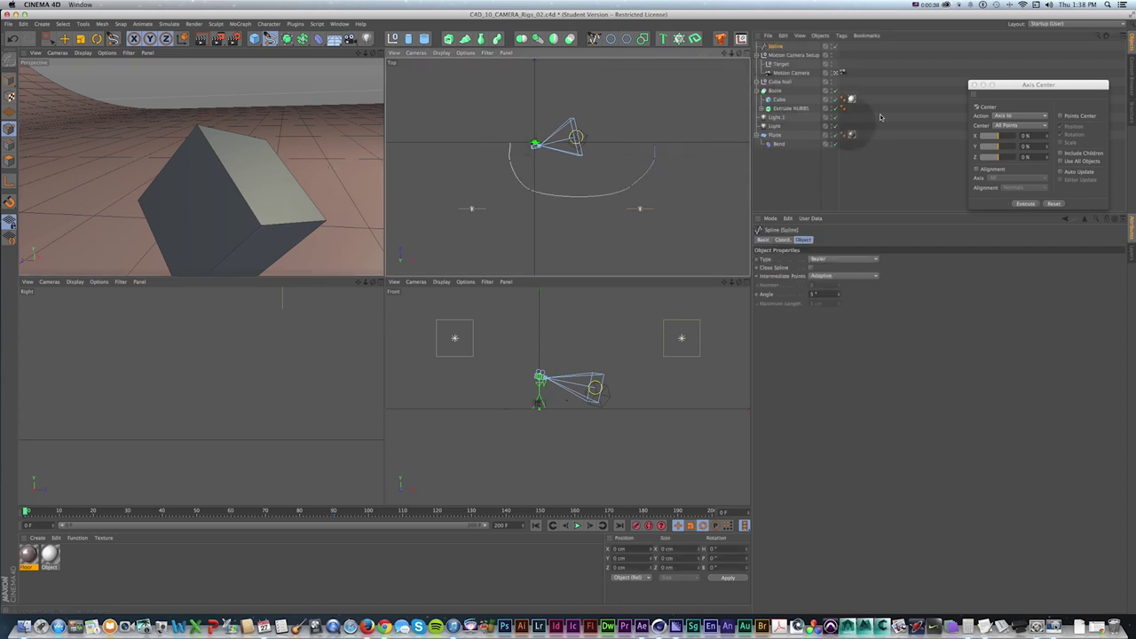
pyautogui.moveTo(776, 46); pyautogui.dragTo(832, 279)
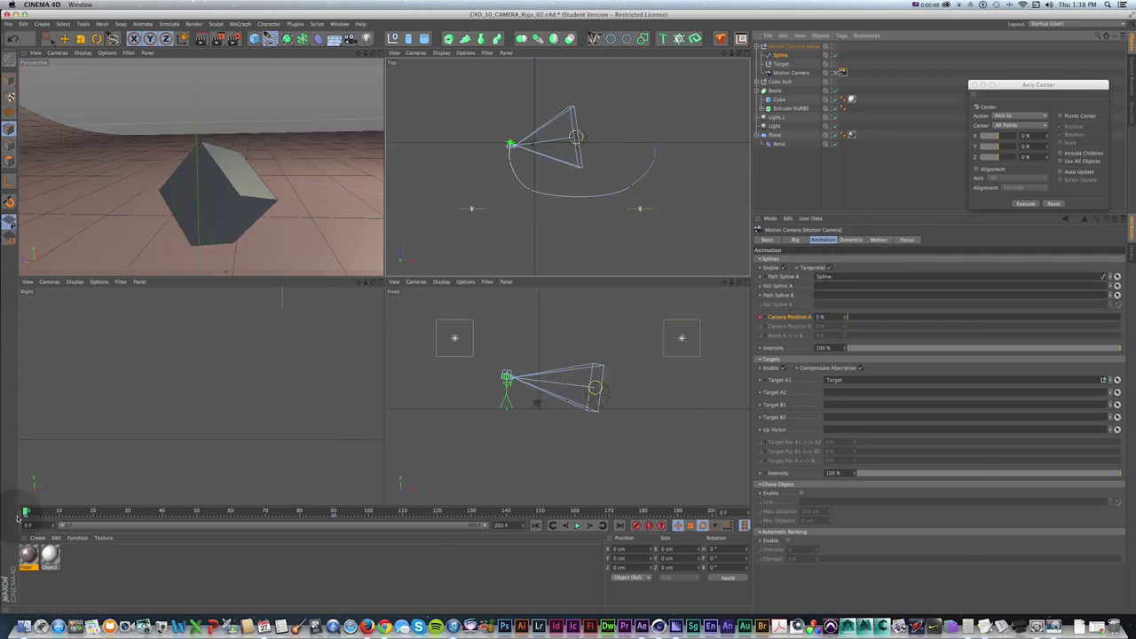
# - Leave the Motion Camera view and scrub the timeline to review the camera's travel along the new spline
pyautogui.moveTo(27, 512); pyautogui.dragTo(2, 502)
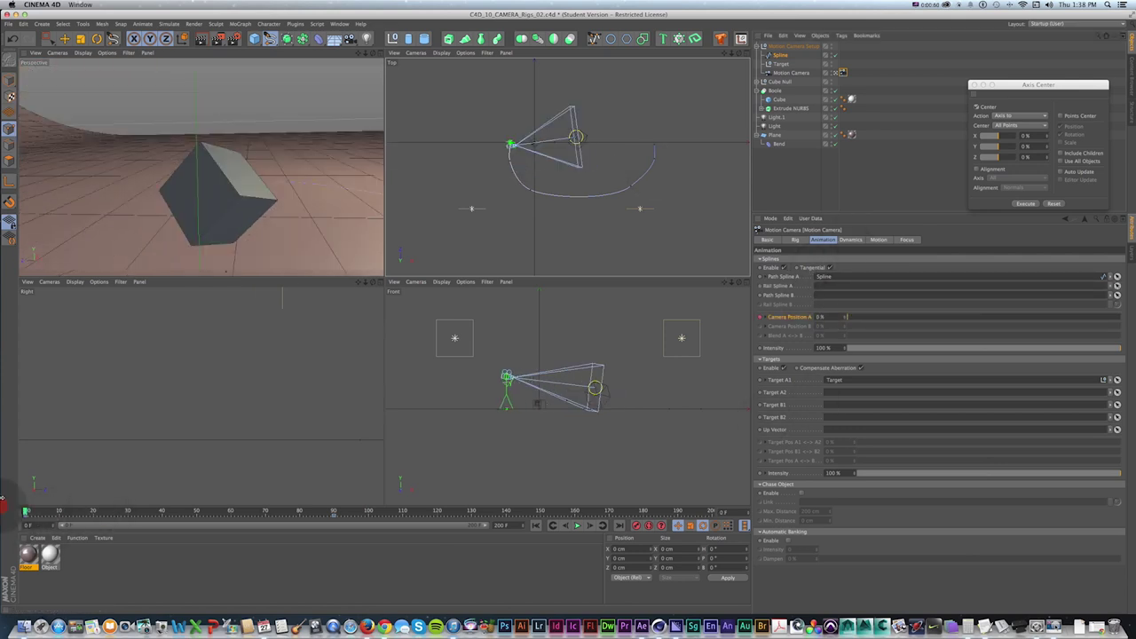
pyautogui.click(366, 88)
pyautogui.click(835, 81)
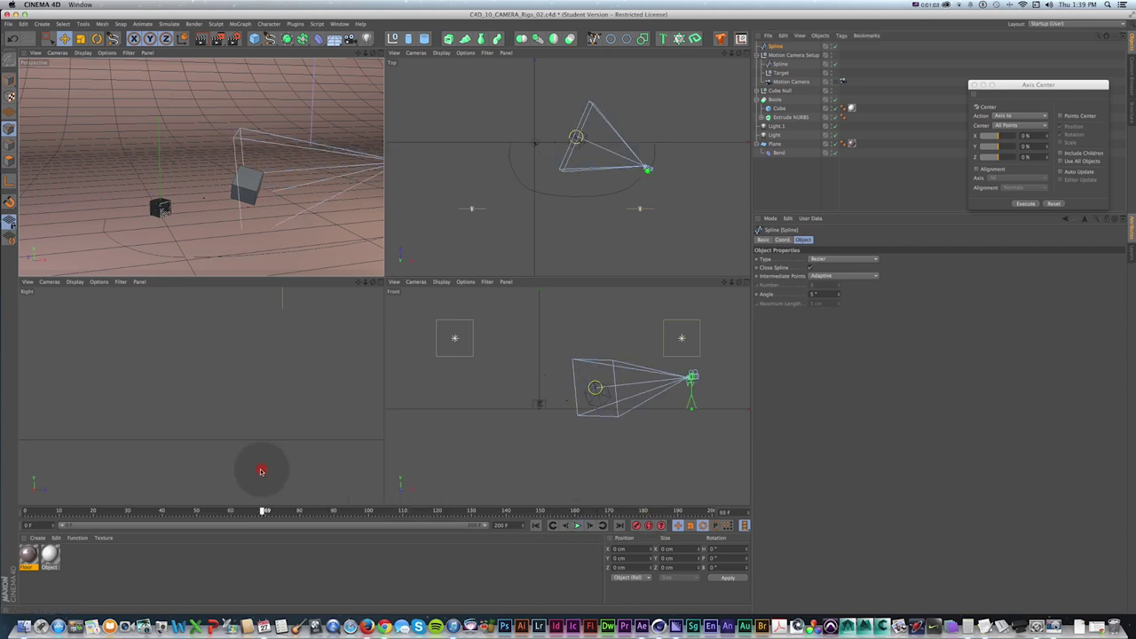
pyautogui.moveTo(261, 471); pyautogui.dragTo(234, 471)
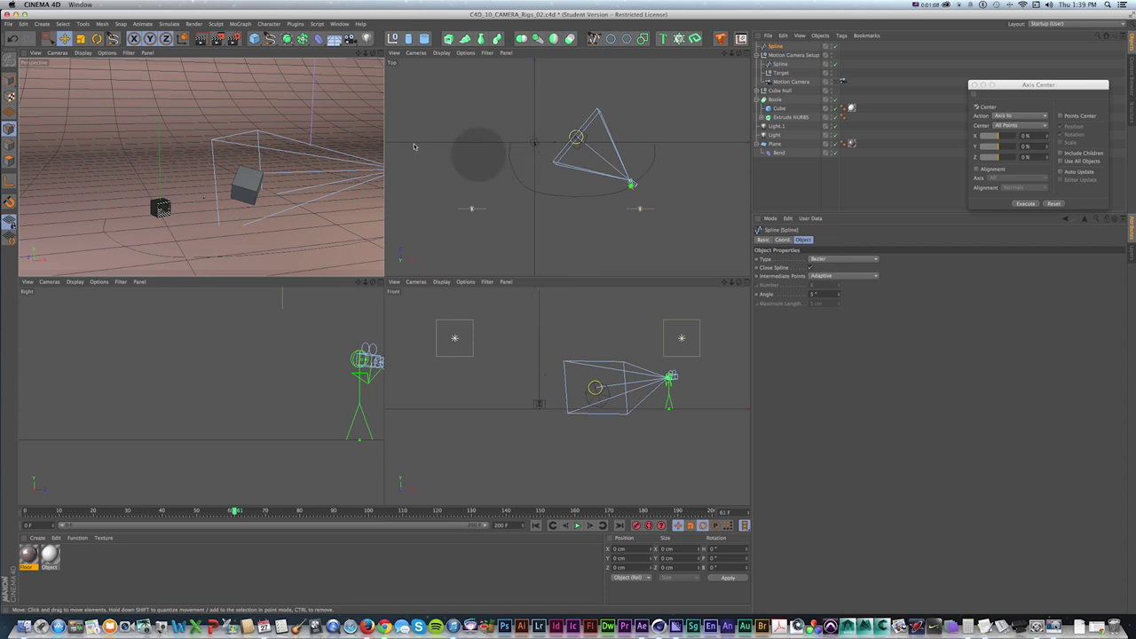
# - Raise a point near the start of the rig's path spline in the Front view so the path arches upward
pyautogui.click(780, 63)
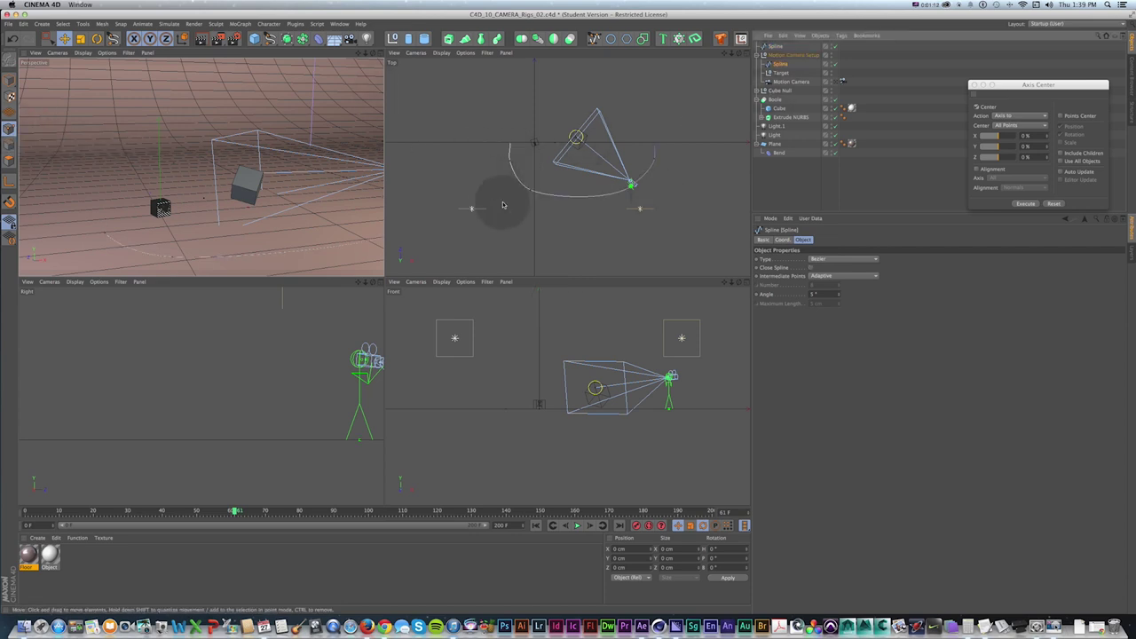
pyautogui.click(542, 183)
pyautogui.moveTo(529, 189); pyautogui.dragTo(569, 190)
pyautogui.moveTo(547, 442); pyautogui.dragTo(580, 380)
pyautogui.scroll(-3, 330, 94)
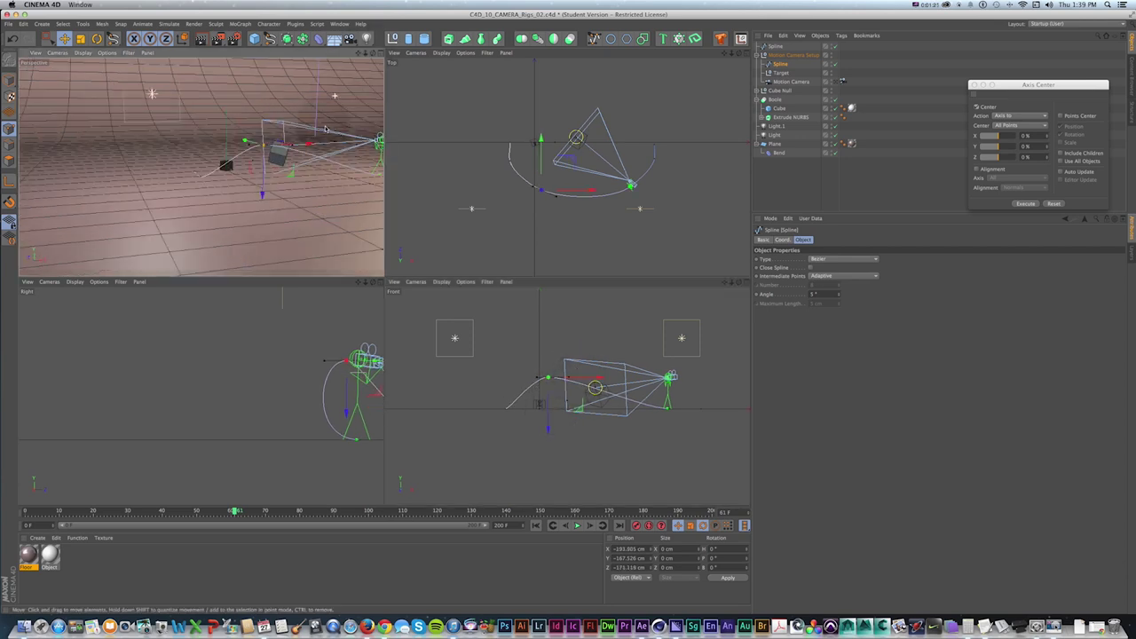
pyautogui.keyDown('alt'); pyautogui.moveTo(325, 128); pyautogui.dragTo(312, 126); pyautogui.keyUp('alt')
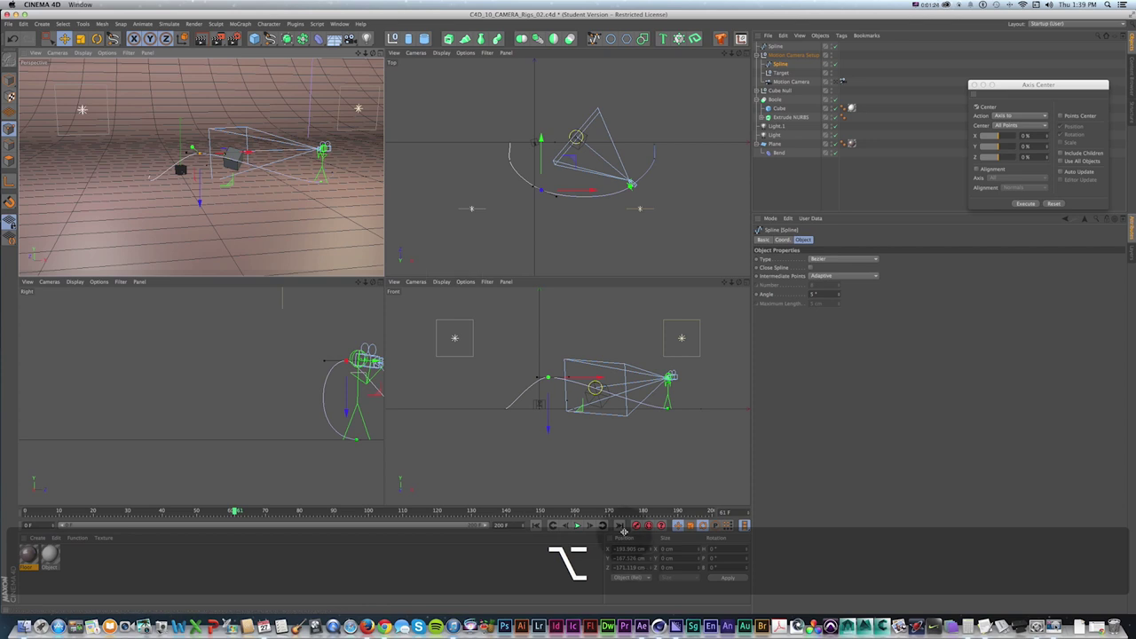
# - Play the camera's move along the reshaped spline from the timeline's start and stop it
pyautogui.hotkey('shift', 'f')
pyautogui.click(399, 250)
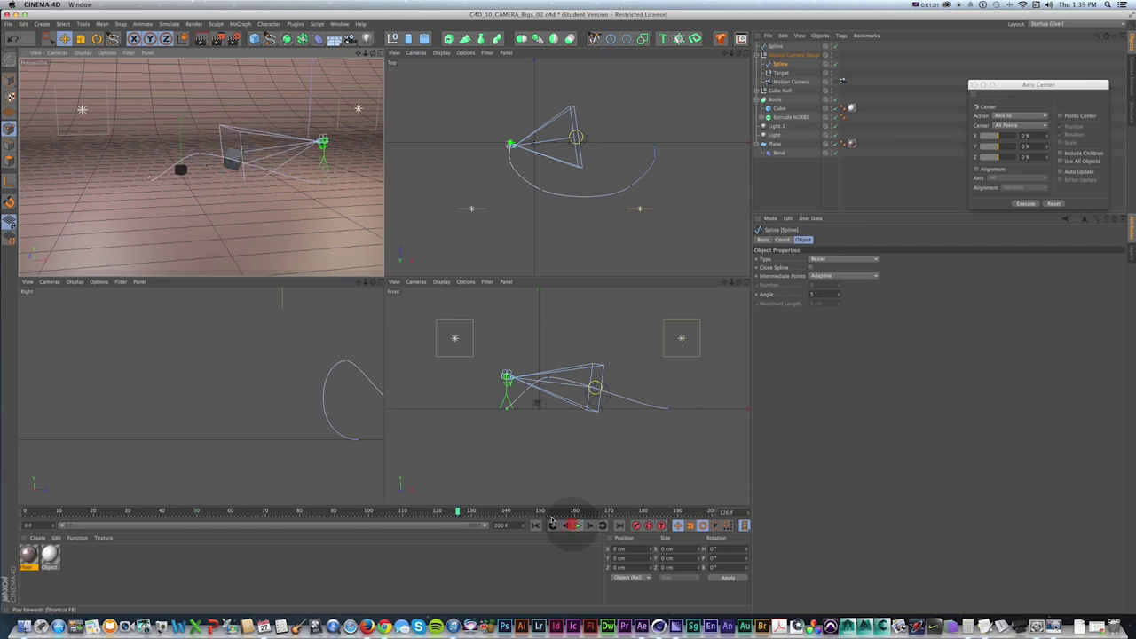
pyautogui.click(573, 524)
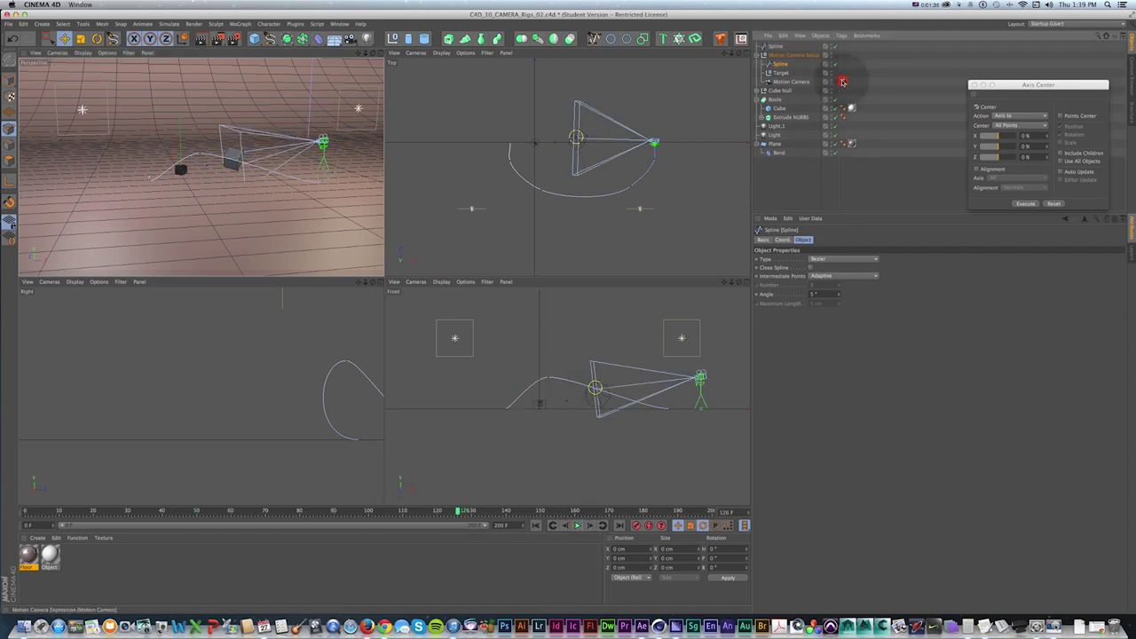
# - Move the Camera Position A end keyframe to frame 200 and extend the timeline and its preview range to 300 frames
pyautogui.click(842, 80)
pyautogui.moveTo(336, 515); pyautogui.dragTo(706, 512)
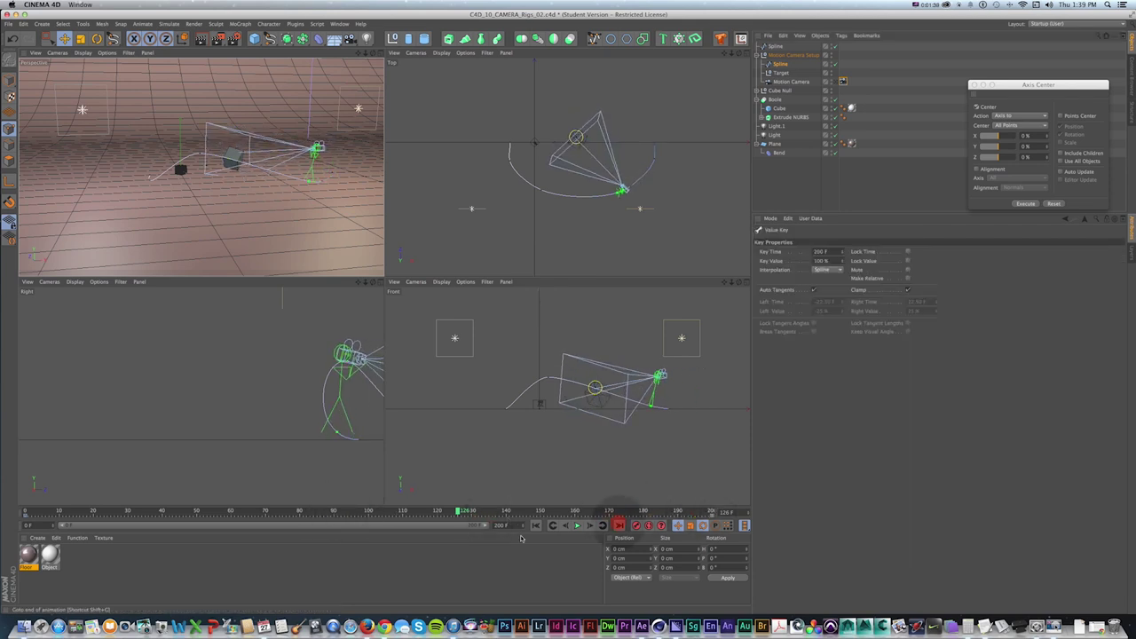
pyautogui.moveTo(513, 525); pyautogui.dragTo(446, 517)
pyautogui.write('3')
pyautogui.press('KP_0')
pyautogui.press('KP_0')
pyautogui.press('KP_Enter')
pyautogui.moveTo(350, 529); pyautogui.dragTo(479, 525)
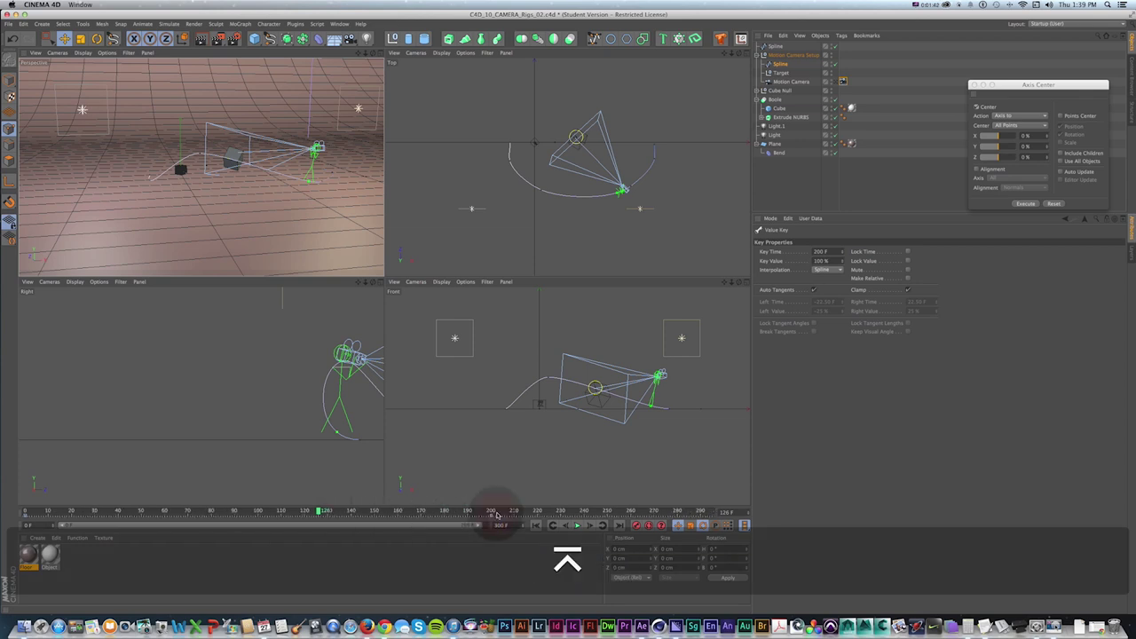
# - Play the retimed camera move from frame 0 in the four views and show the Motion Camera tag's settings
pyautogui.hotkey('shift', 'f')
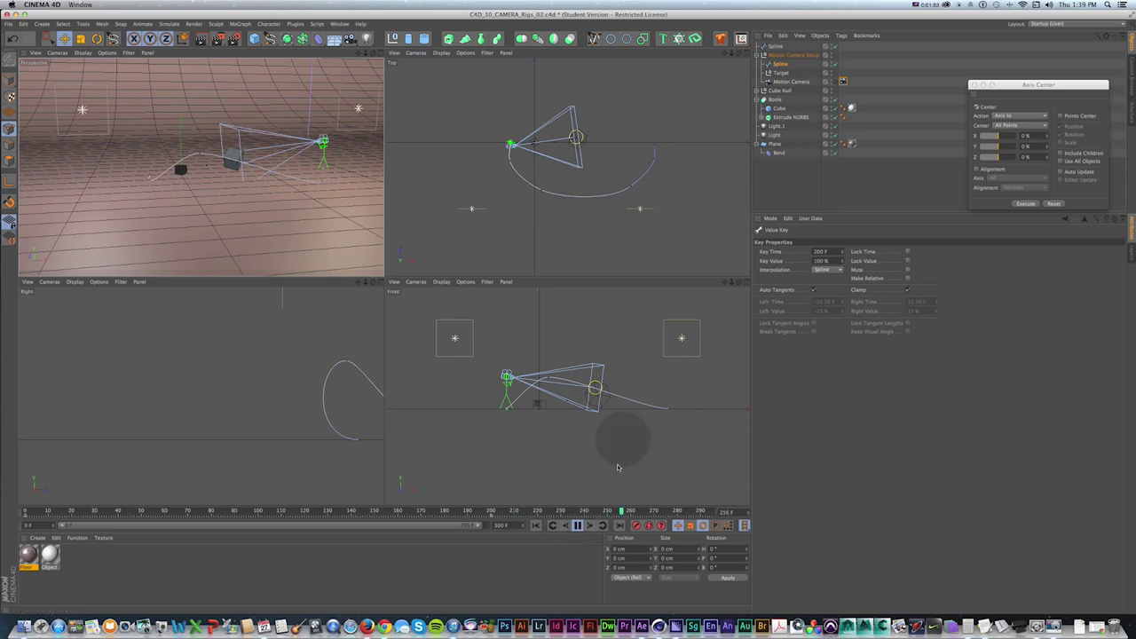
pyautogui.click(577, 524)
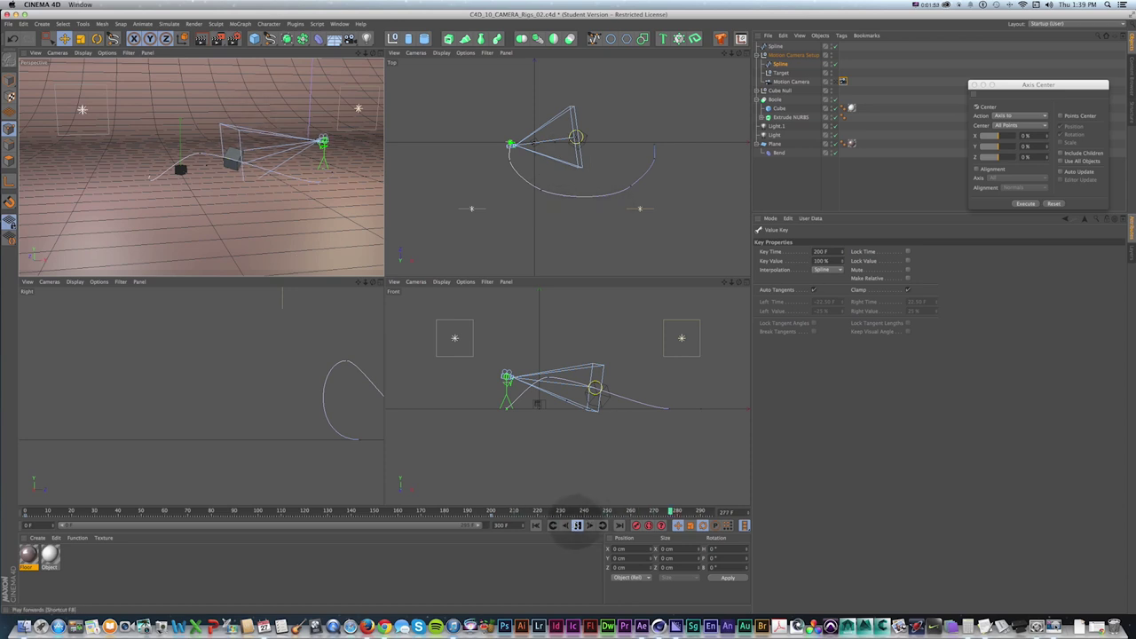
pyautogui.click(842, 81)
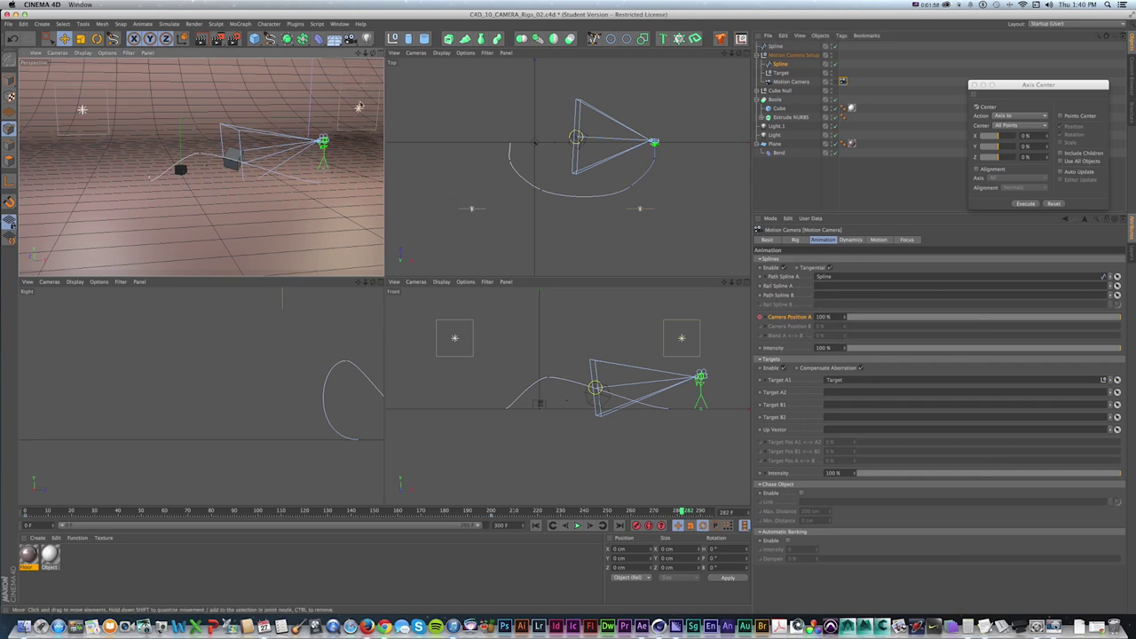
# - Enlarge the perspective view, look through the Motion Camera, and play the animation from frame 0
pyautogui.hotkey('shift', 'f')
pyautogui.middleClick(371, 85)
pyautogui.click(833, 81)
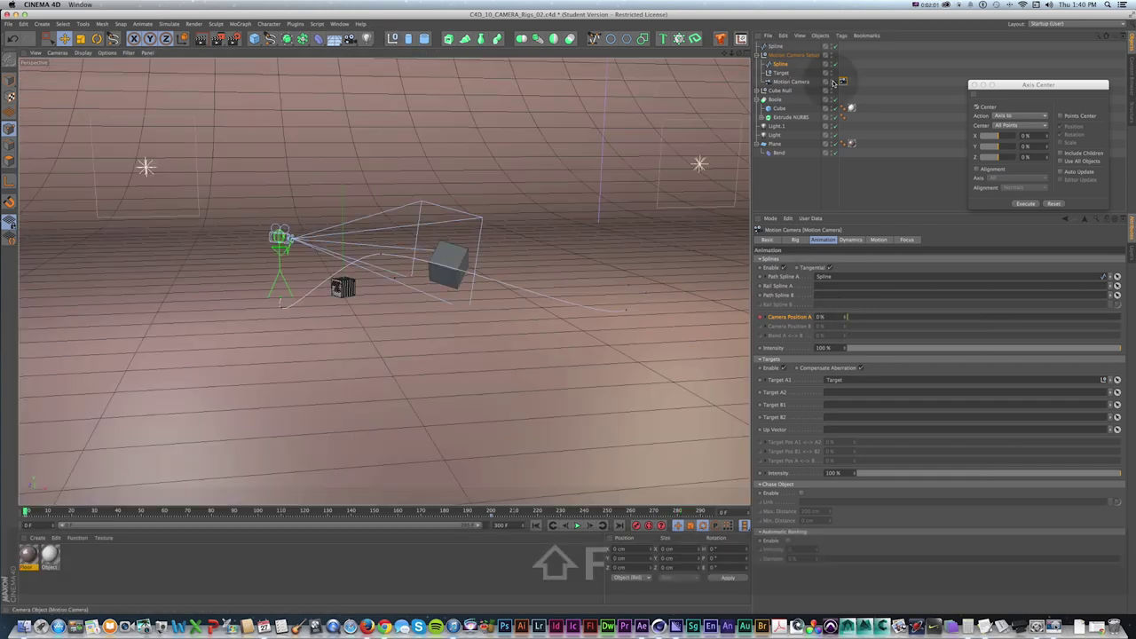
pyautogui.click(576, 525)
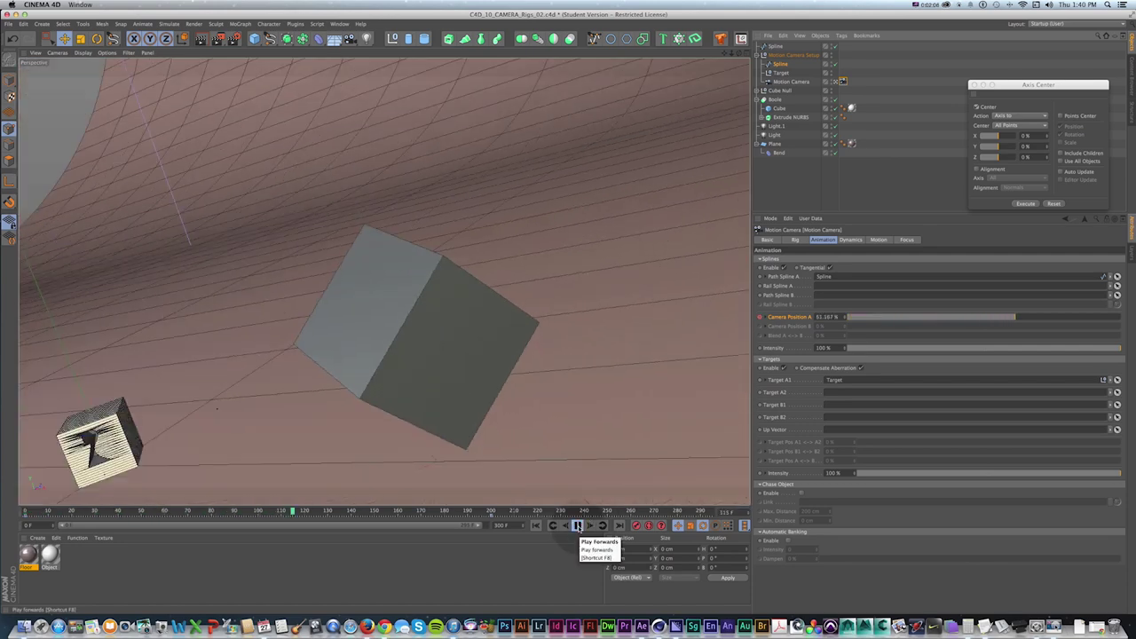
pyautogui.click(576, 526)
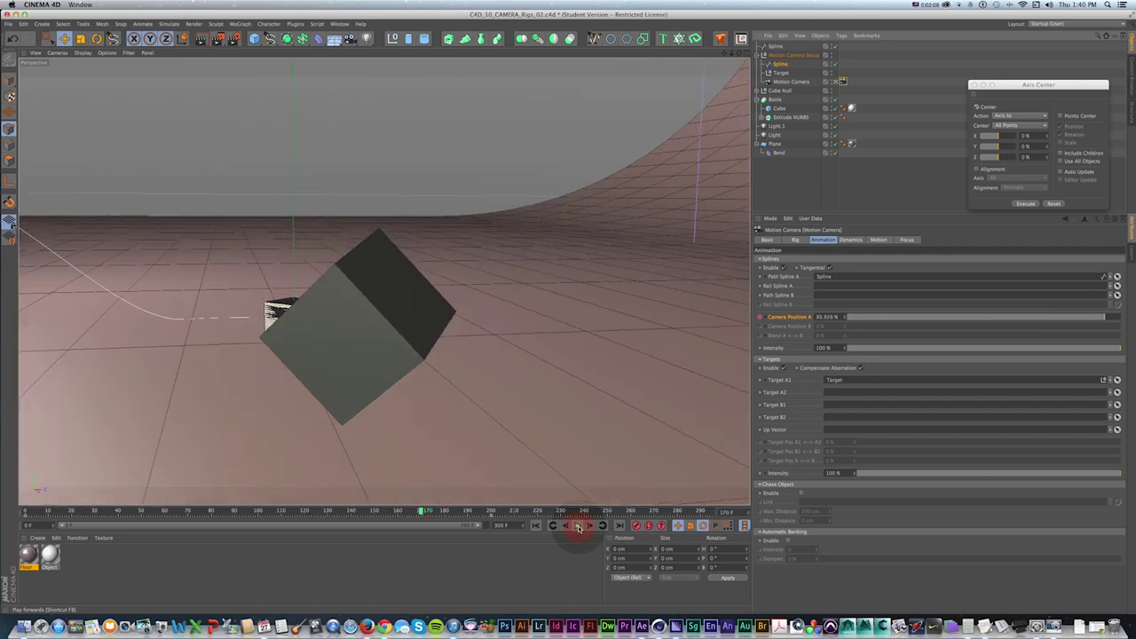
pyautogui.click(578, 526)
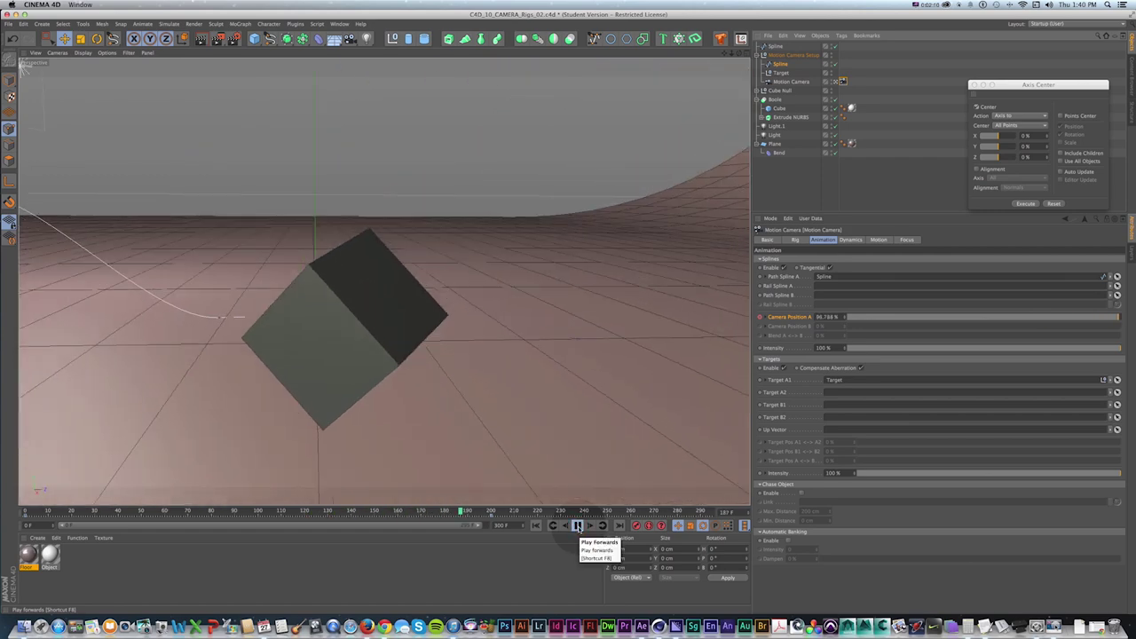
pyautogui.click(578, 525)
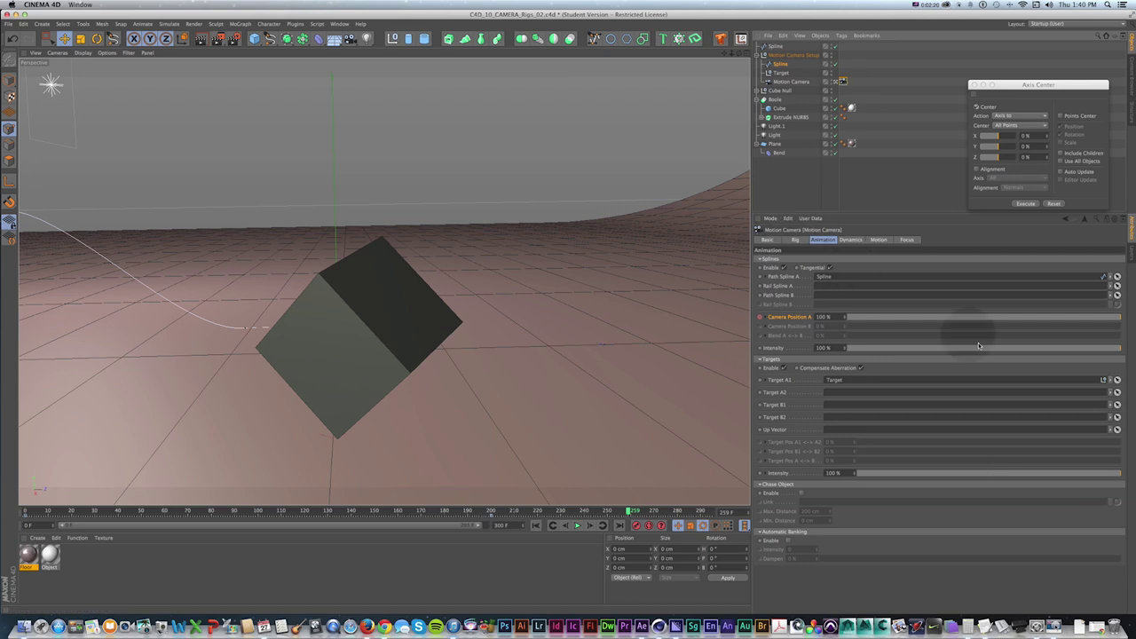
# - Open the tag's Motion settings, return to frame 0, and delete both Camera Position A keyframes
pyautogui.click(877, 241)
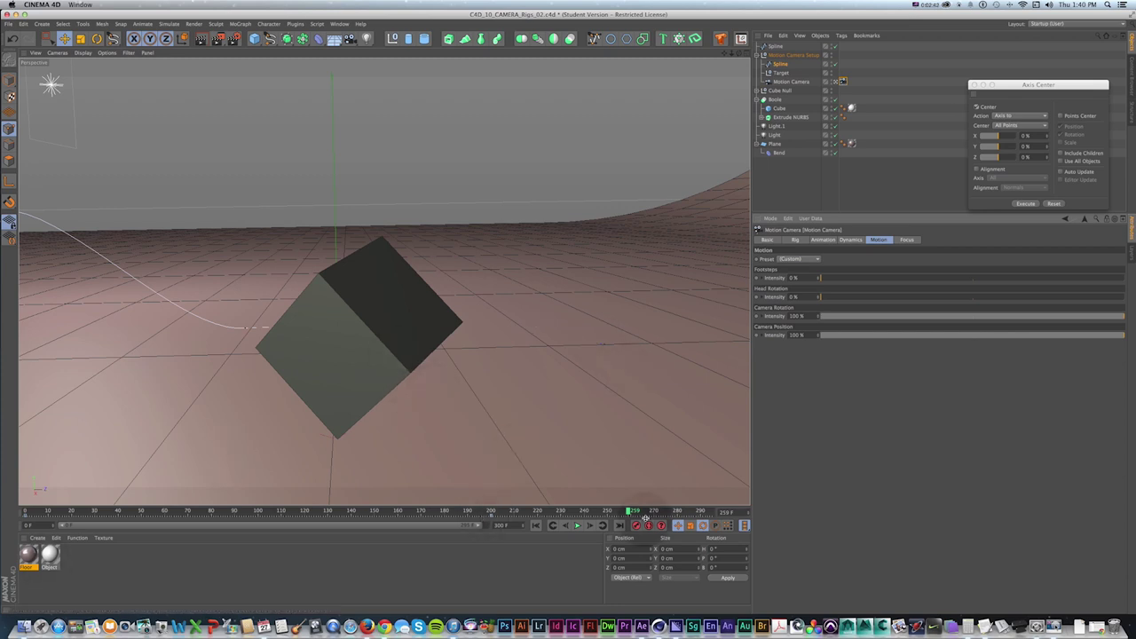
pyautogui.hotkey('shift', 'f')
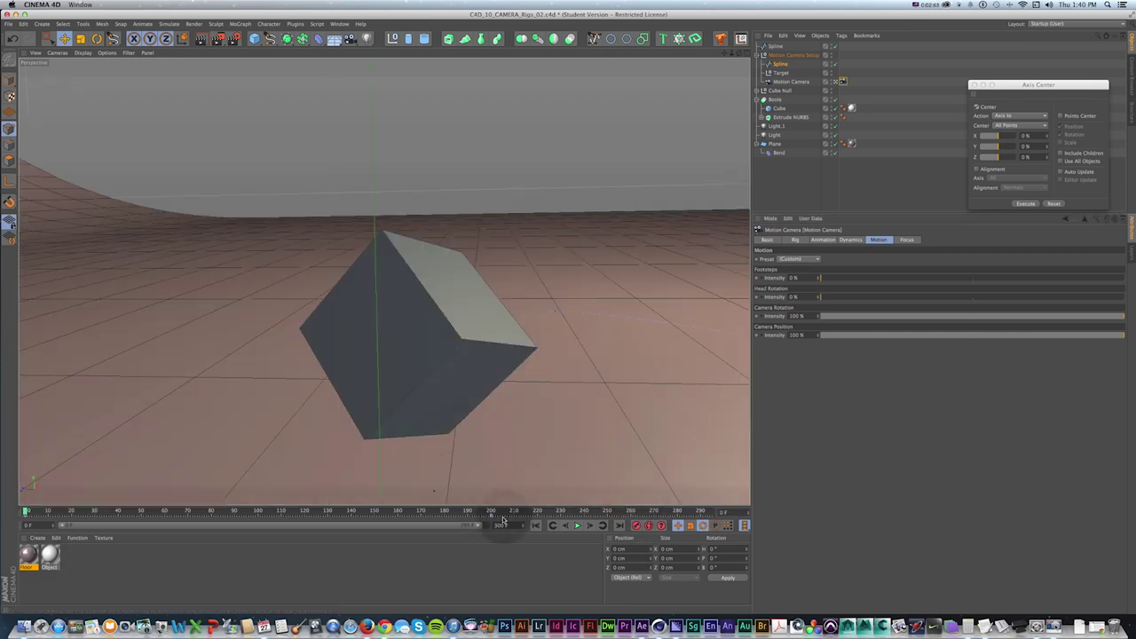
pyautogui.click(75, 506)
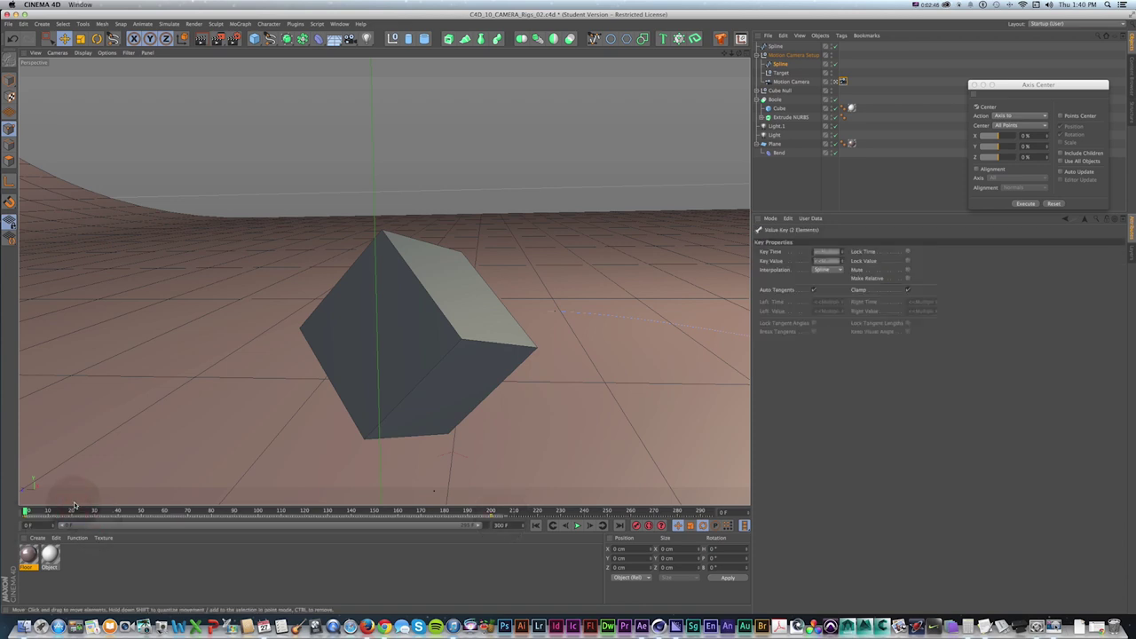
pyautogui.press('Delete')
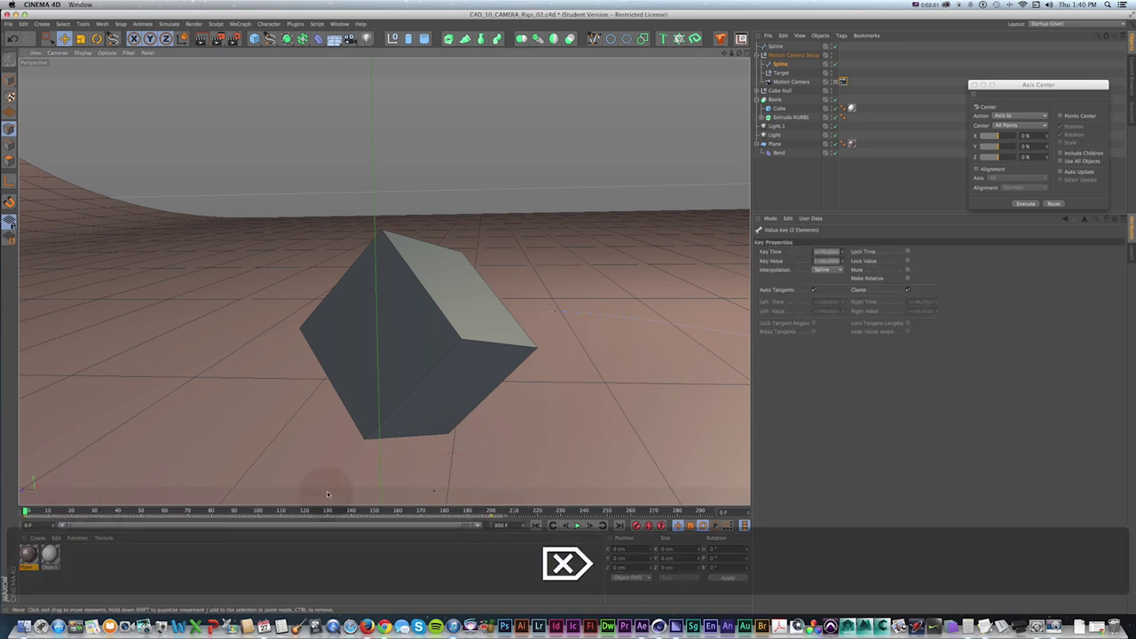
pyautogui.rightClick(327, 513)
pyautogui.click(327, 508)
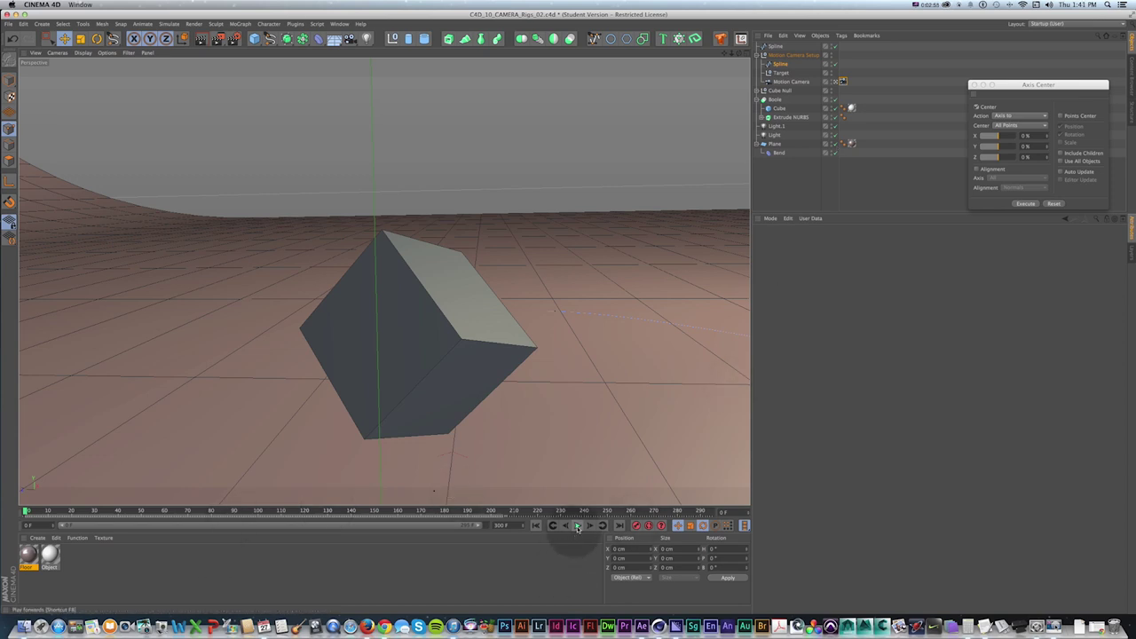
# - Play the animation without keyframes to examine the camera's own motion, stop it, and deselect all objects
pyautogui.click(576, 526)
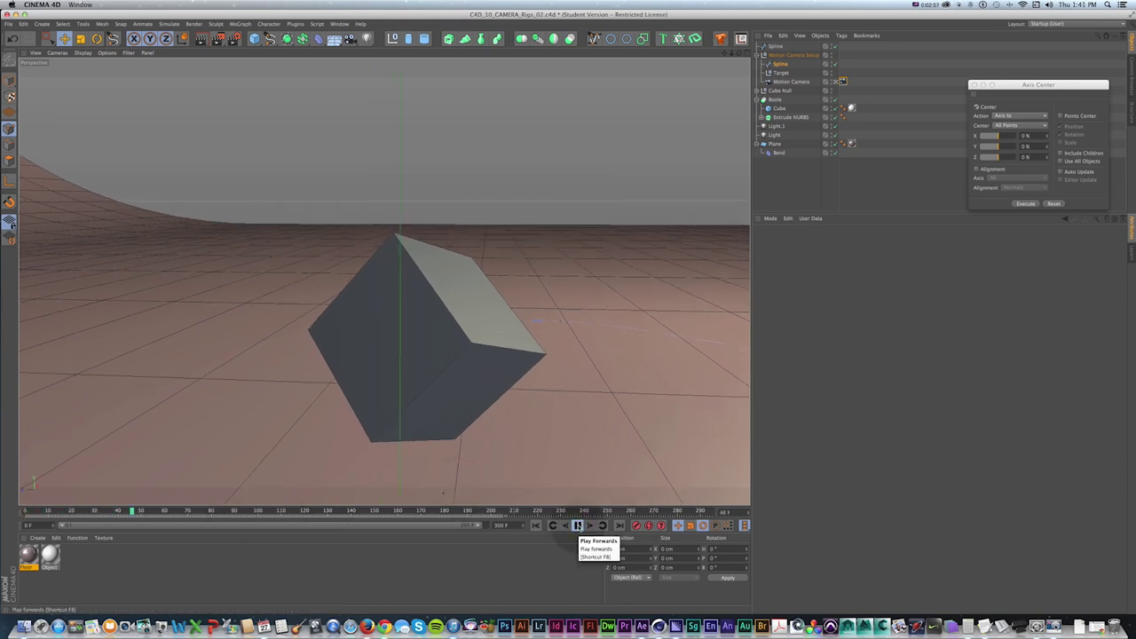
pyautogui.click(577, 525)
pyautogui.click(811, 178)
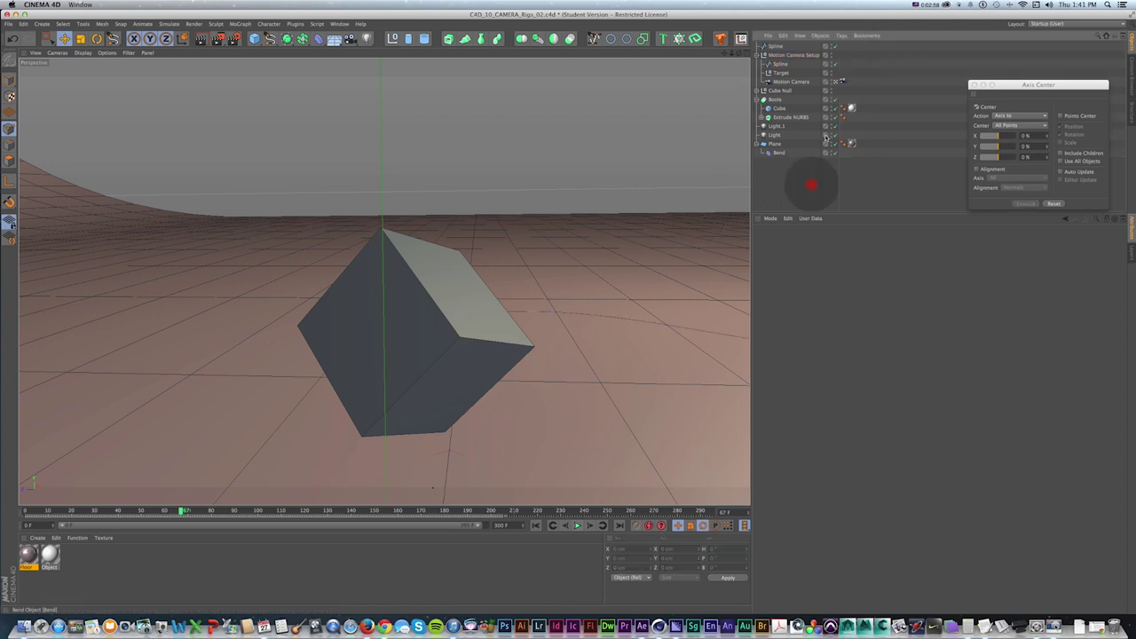
# - Set the Motion Camera tag's Camera Rotation and Camera Position intensities to 0%
pyautogui.click(842, 81)
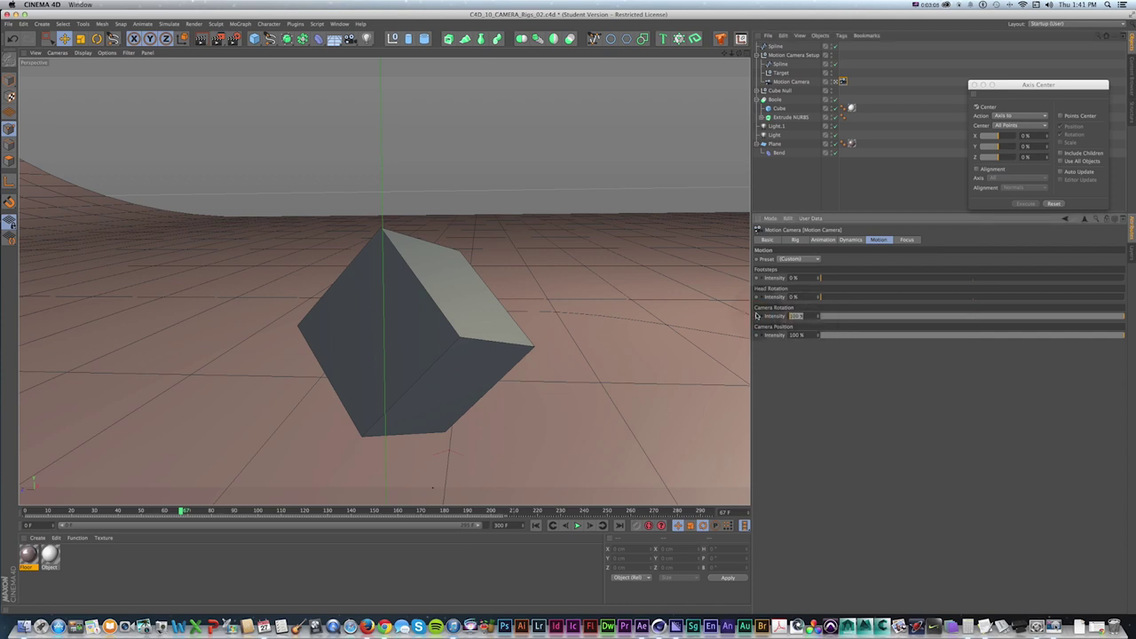
pyautogui.press('Tab')
pyautogui.press('KP_0')
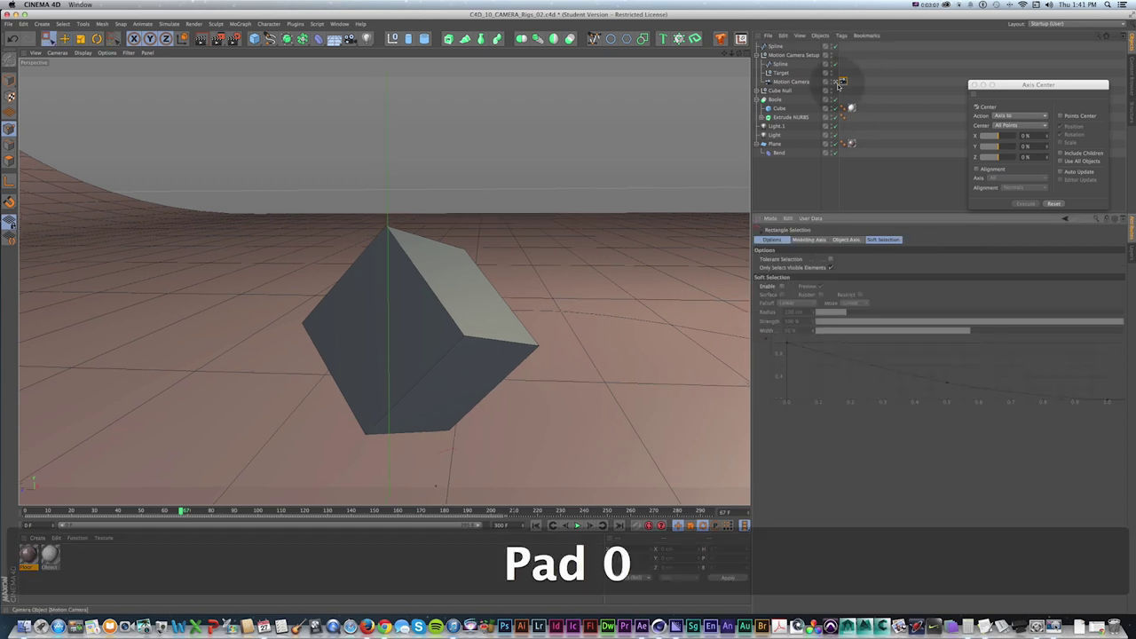
pyautogui.click(842, 80)
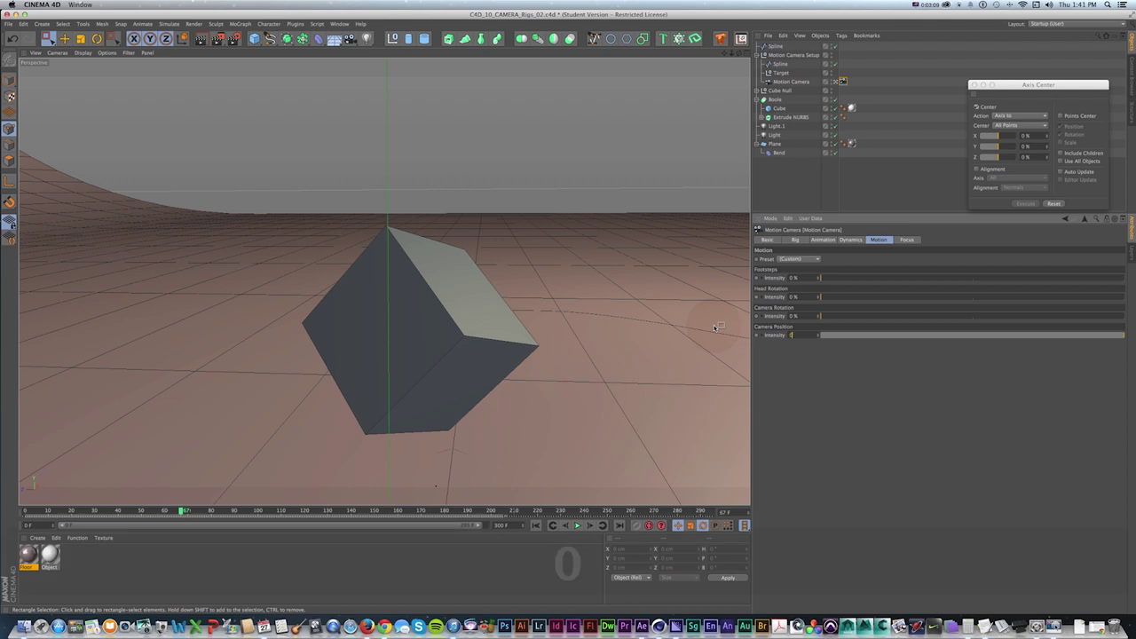
pyautogui.write('0')
pyautogui.press('Return')
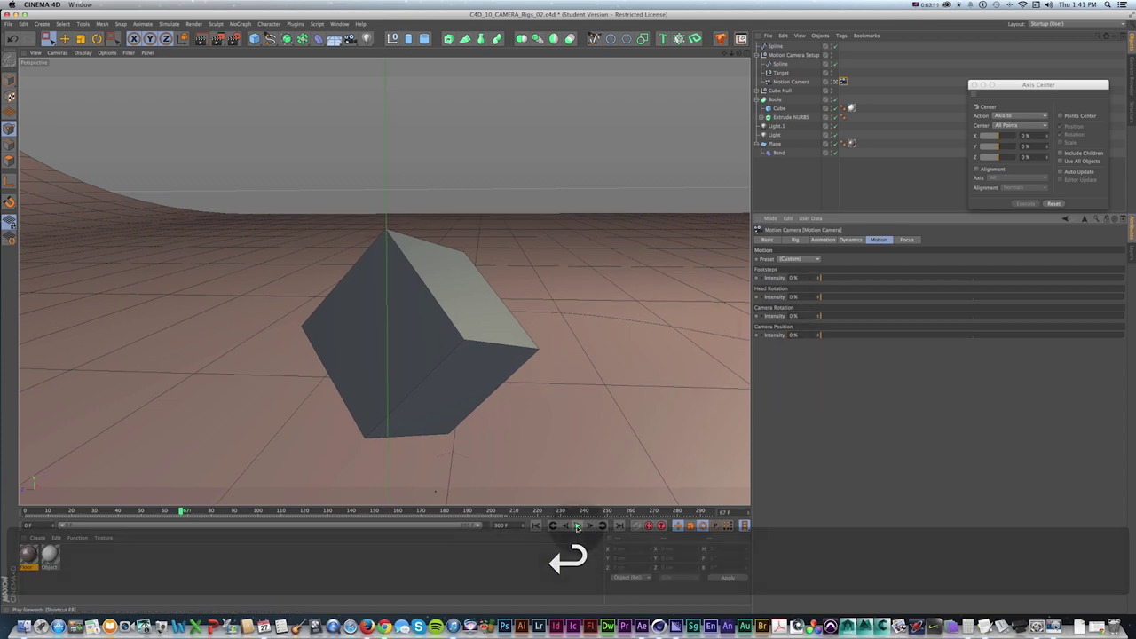
# - Play the animation through the Motion Camera and from the editor view, and return to frame 0
pyautogui.click(577, 525)
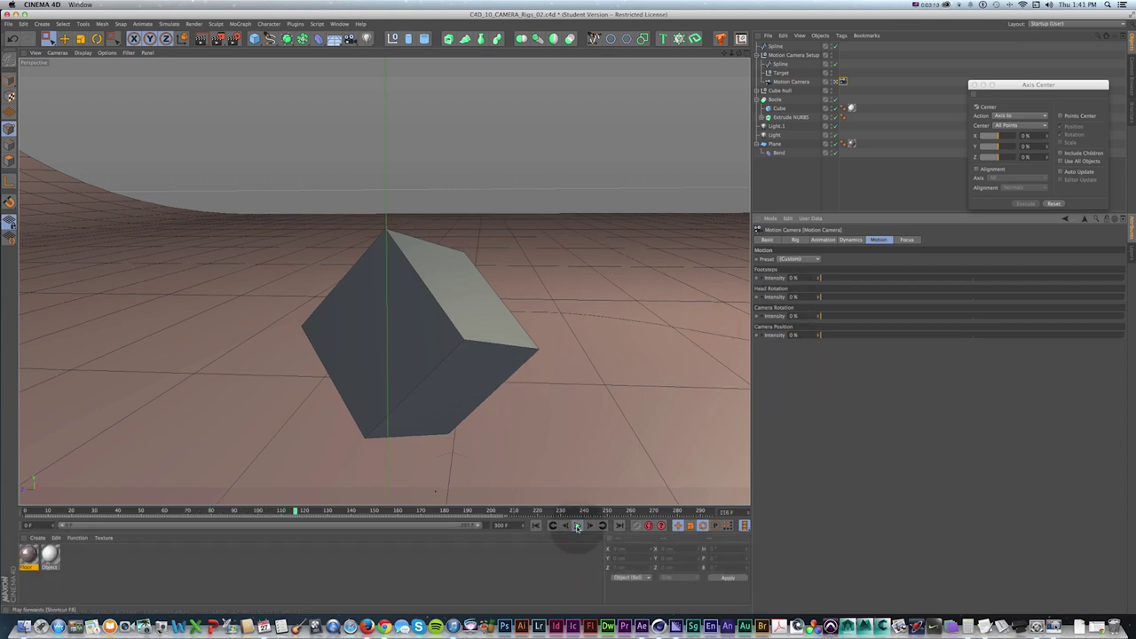
pyautogui.click(834, 81)
pyautogui.click(541, 525)
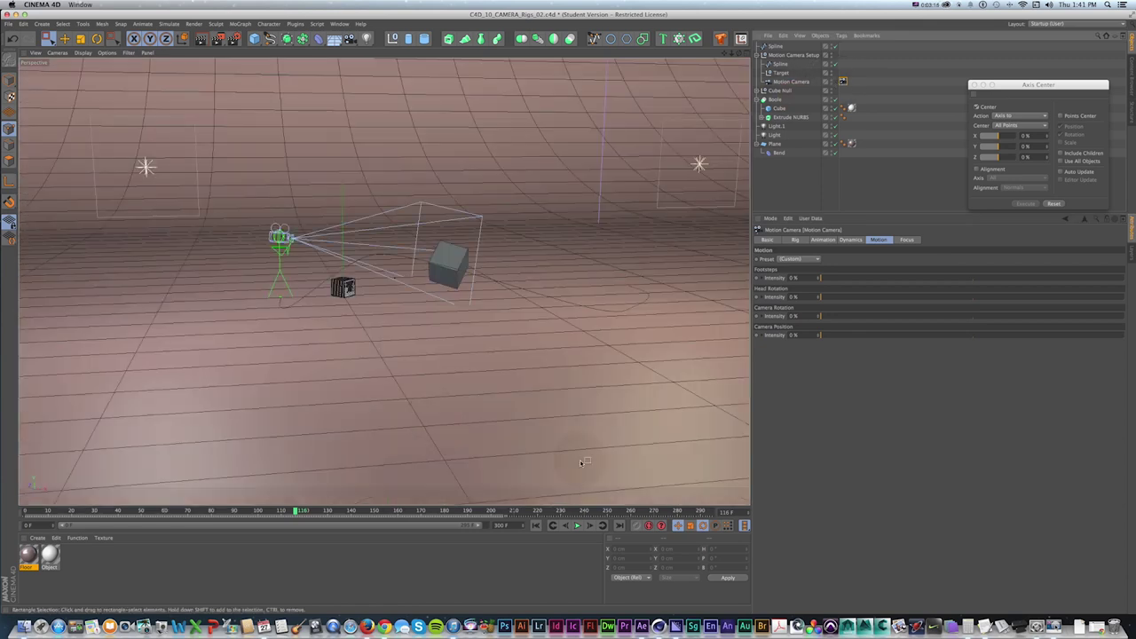
pyautogui.click(577, 525)
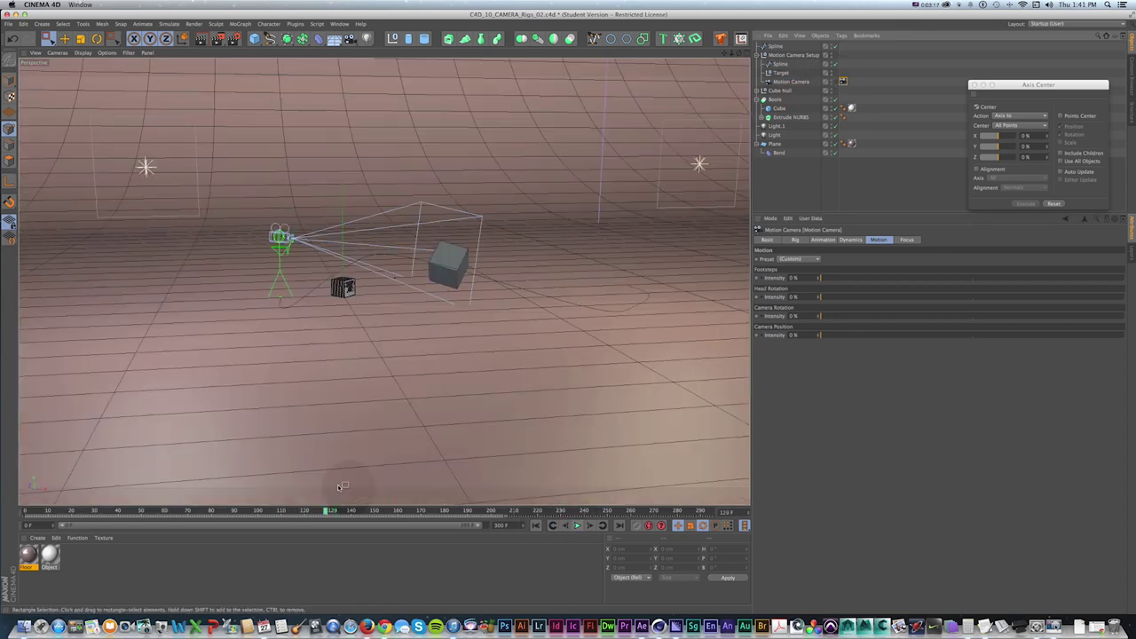
pyautogui.moveTo(323, 509); pyautogui.dragTo(7, 510)
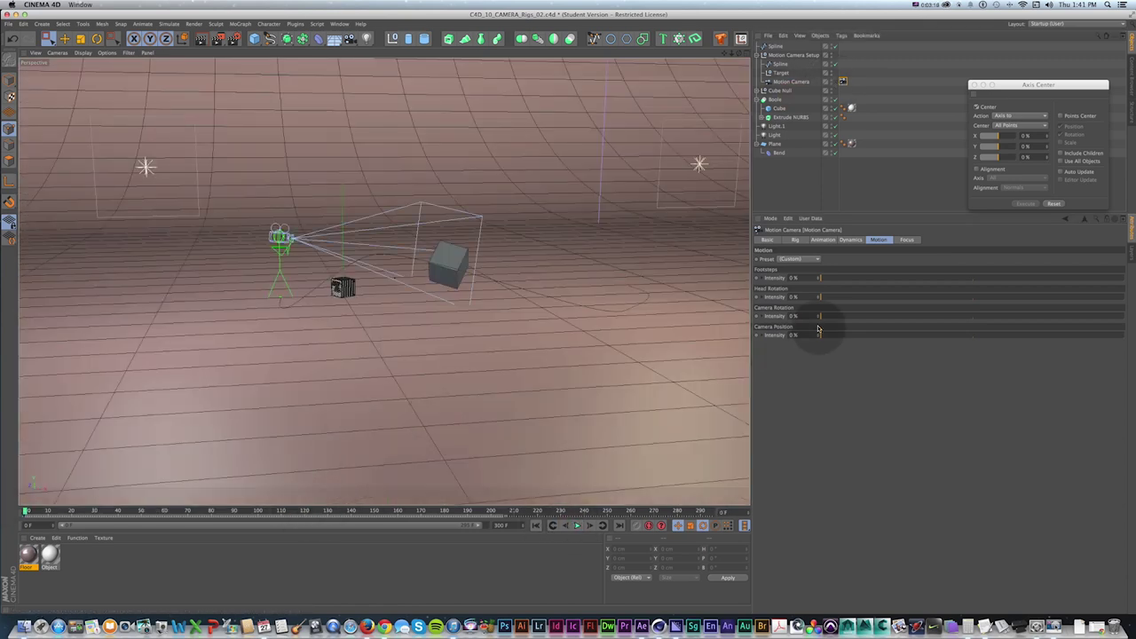
# - Set the Camera Rotation and Camera Position intensities to 300%
pyautogui.moveTo(805, 317); pyautogui.dragTo(729, 314)
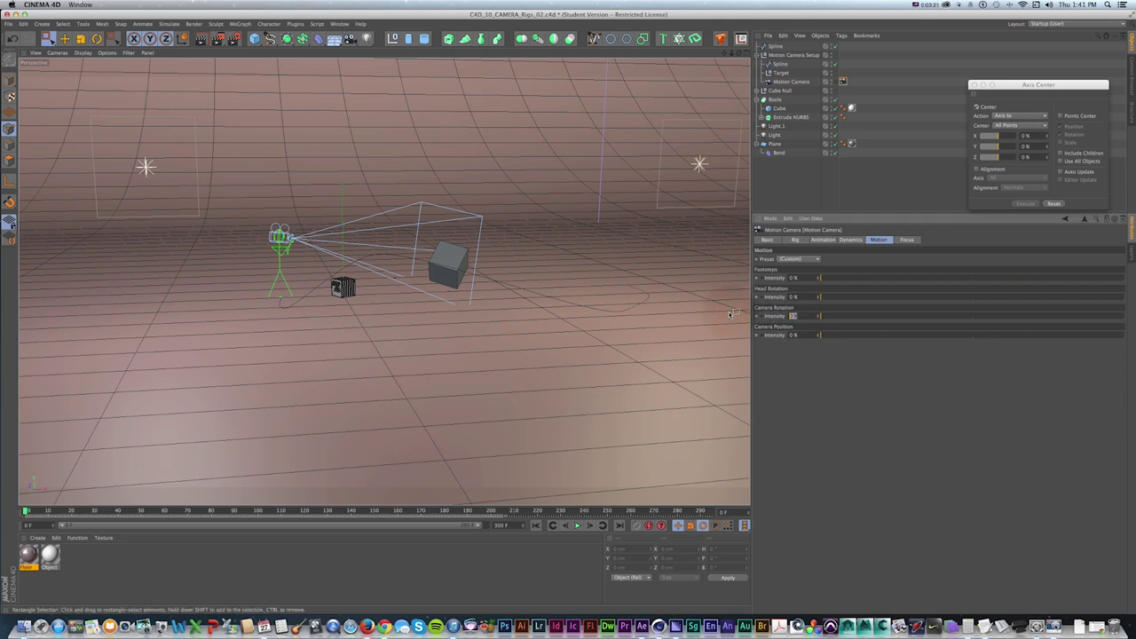
pyautogui.write('300')
pyautogui.moveTo(801, 335); pyautogui.dragTo(761, 335)
pyautogui.write('300')
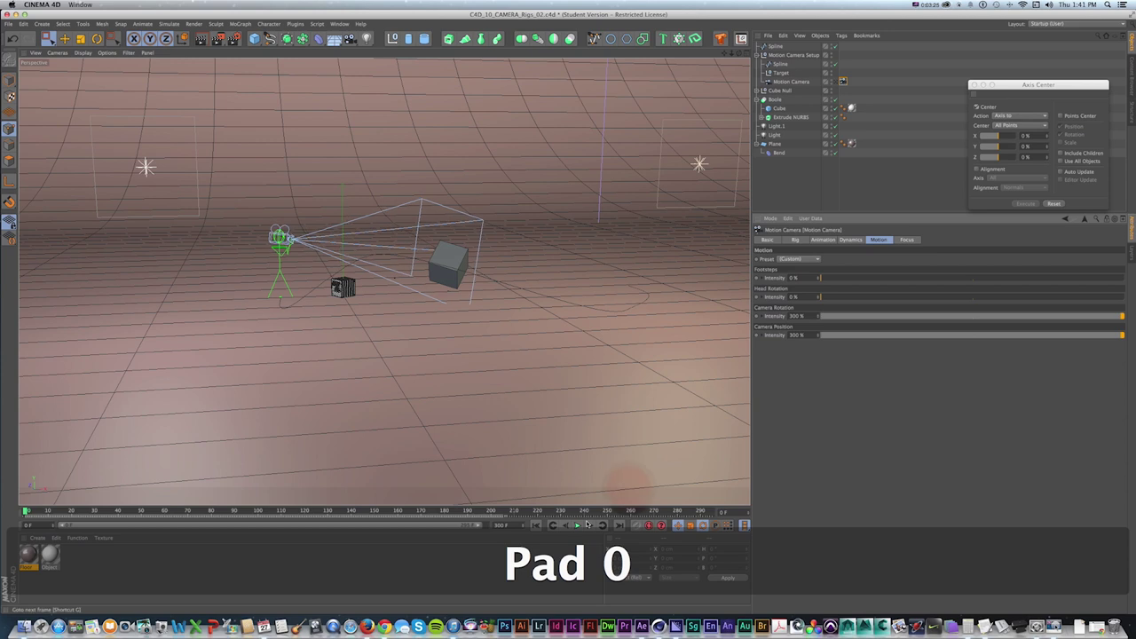
# - Play the animation in the editor view, and play it again looking through the Motion Camera
pyautogui.click(577, 524)
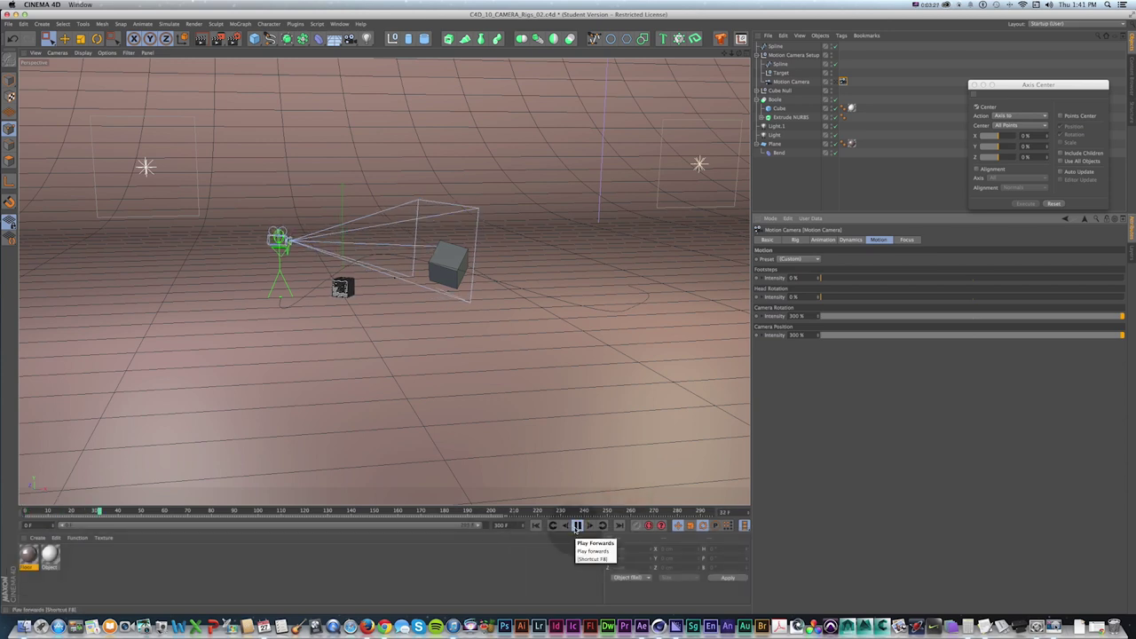
pyautogui.click(577, 524)
pyautogui.click(841, 80)
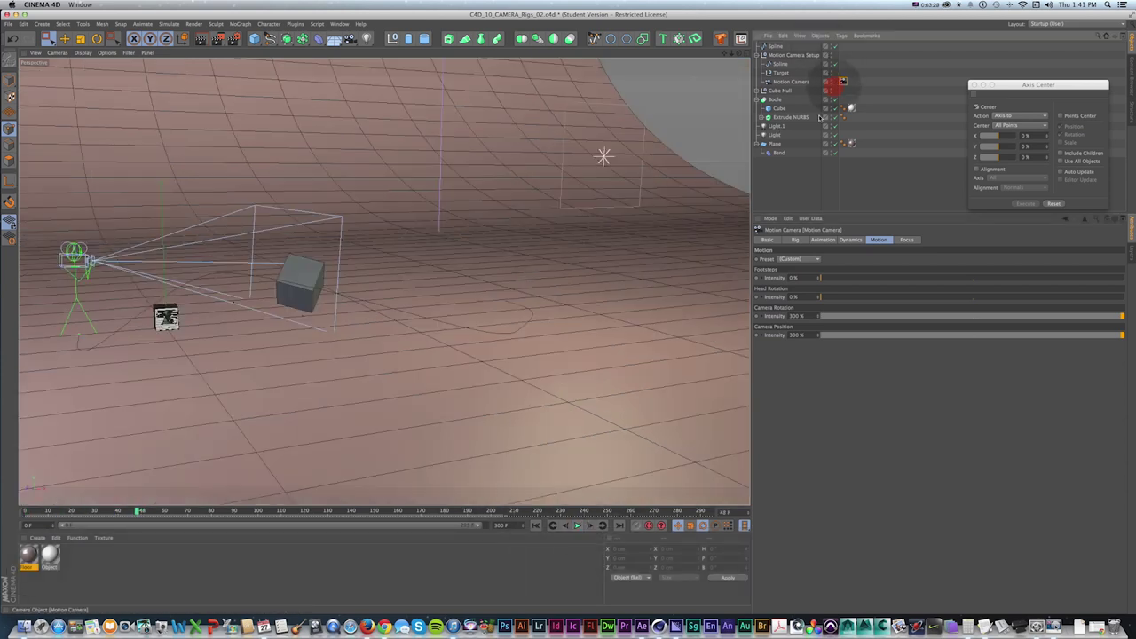
pyautogui.click(577, 524)
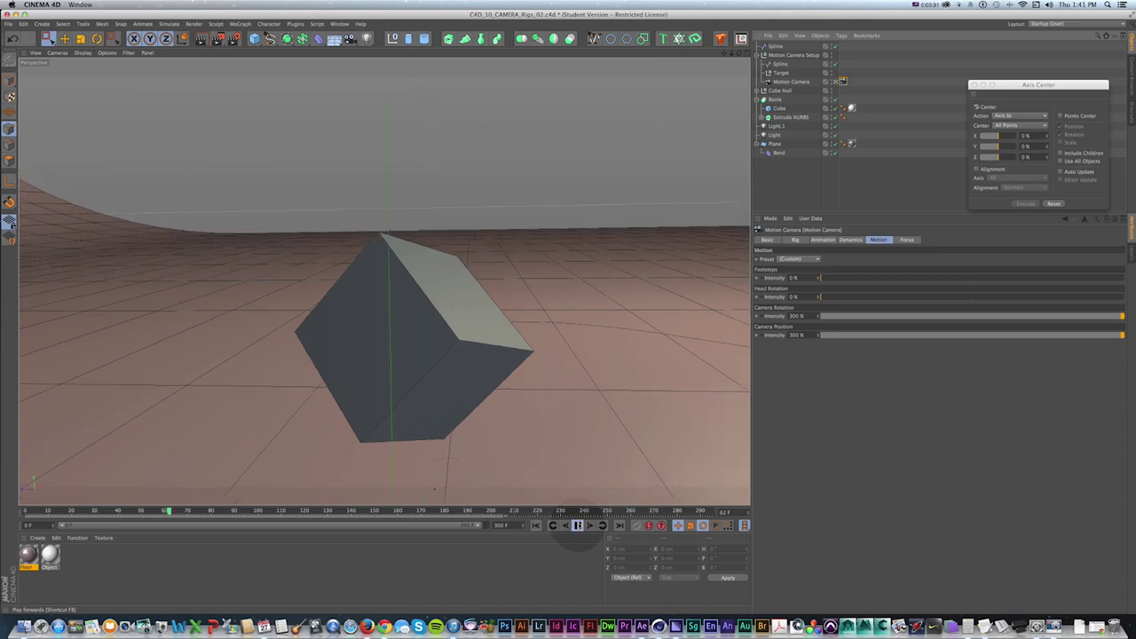
# - Exaggerate the camera intensities during playback and reset both Camera Rotation and Camera Position to 100%
pyautogui.moveTo(817, 316); pyautogui.dragTo(819, 386)
pyautogui.moveTo(816, 316); pyautogui.dragTo(810, 315)
pyautogui.doubleClick(794, 315)
pyautogui.write('100')
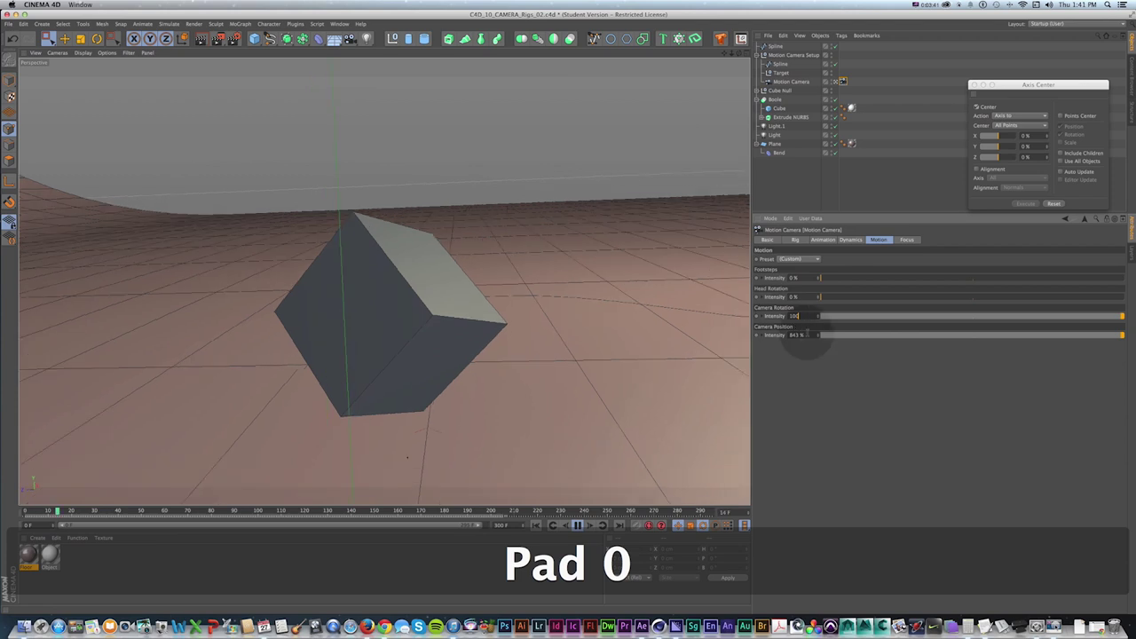
pyautogui.doubleClick(794, 335)
pyautogui.write('100')
pyautogui.click(802, 355)
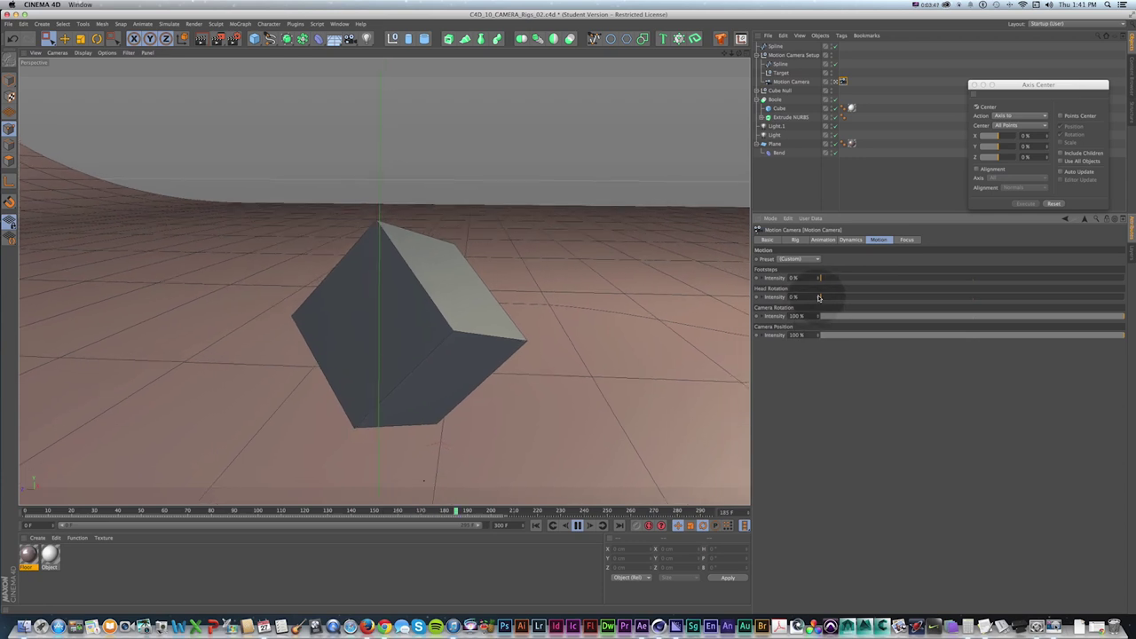
# - Raise the Head Rotation intensity to 357% during playback and leave the Motion Camera view
pyautogui.moveTo(818, 296); pyautogui.dragTo(1079, 297)
pyautogui.moveTo(819, 296); pyautogui.dragTo(818, 296)
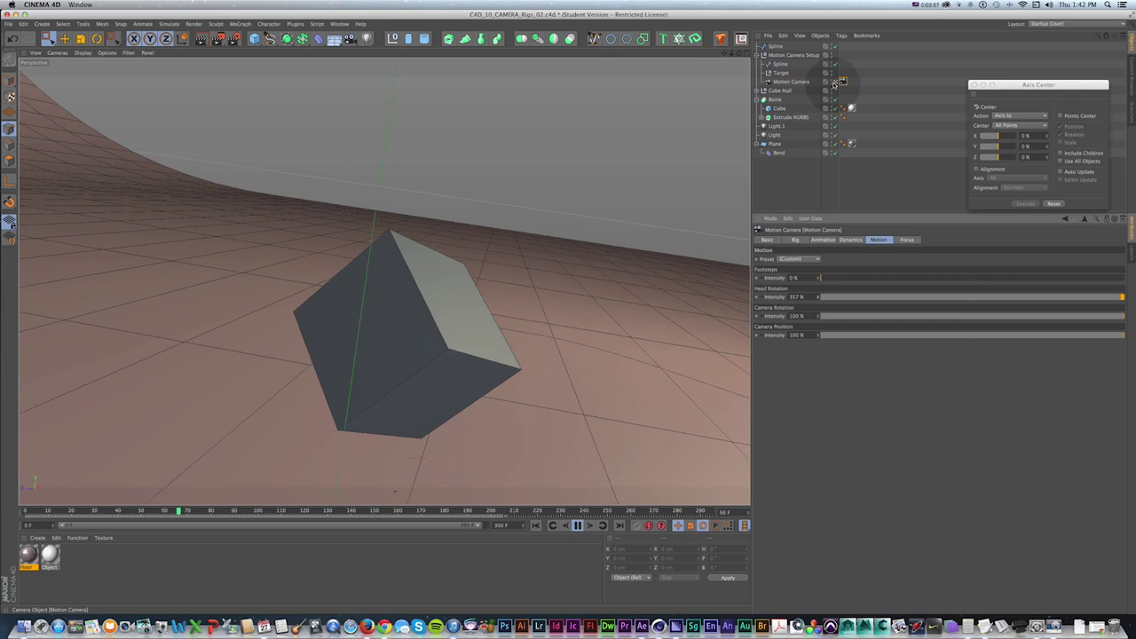
pyautogui.click(840, 81)
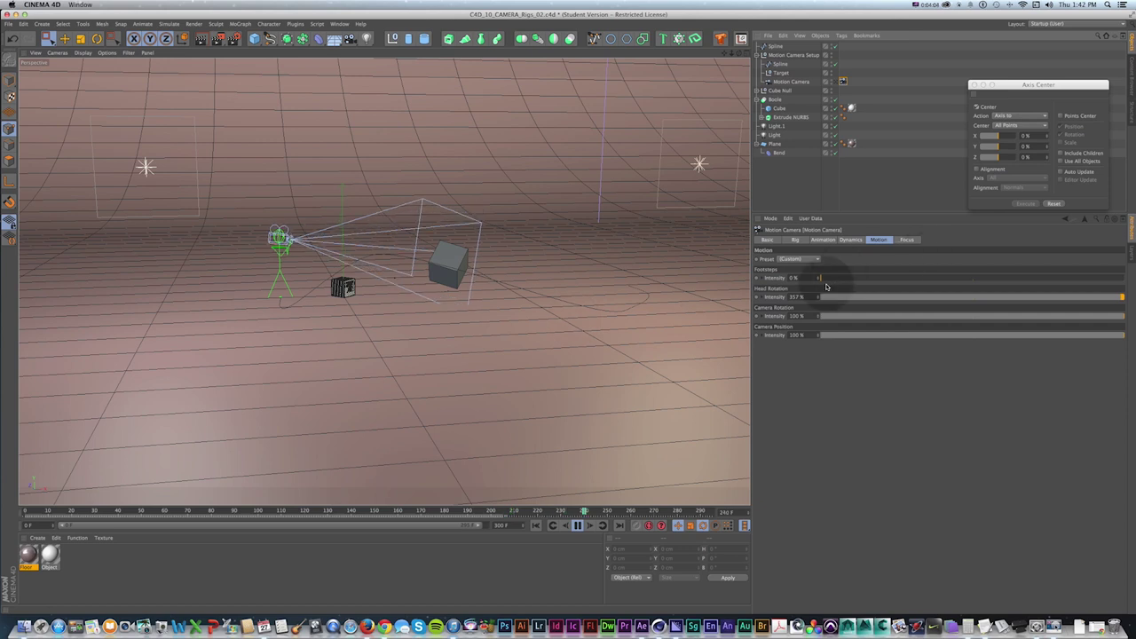
# - Stop playback and set the Head Rotation intensity to 0%
pyautogui.press('super+z')
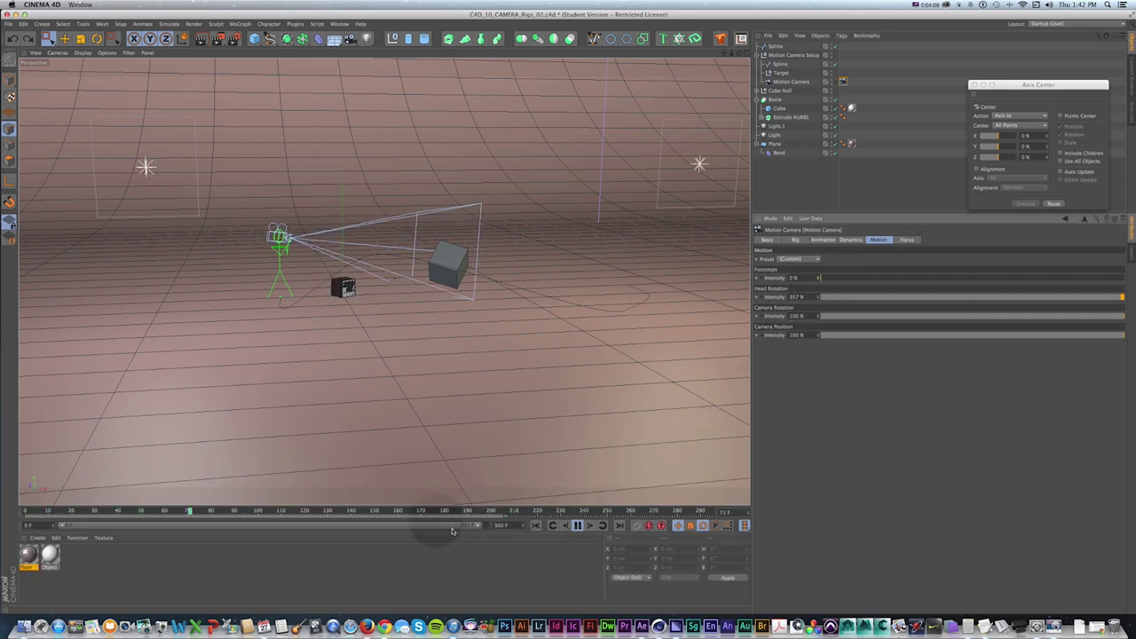
pyautogui.click(577, 524)
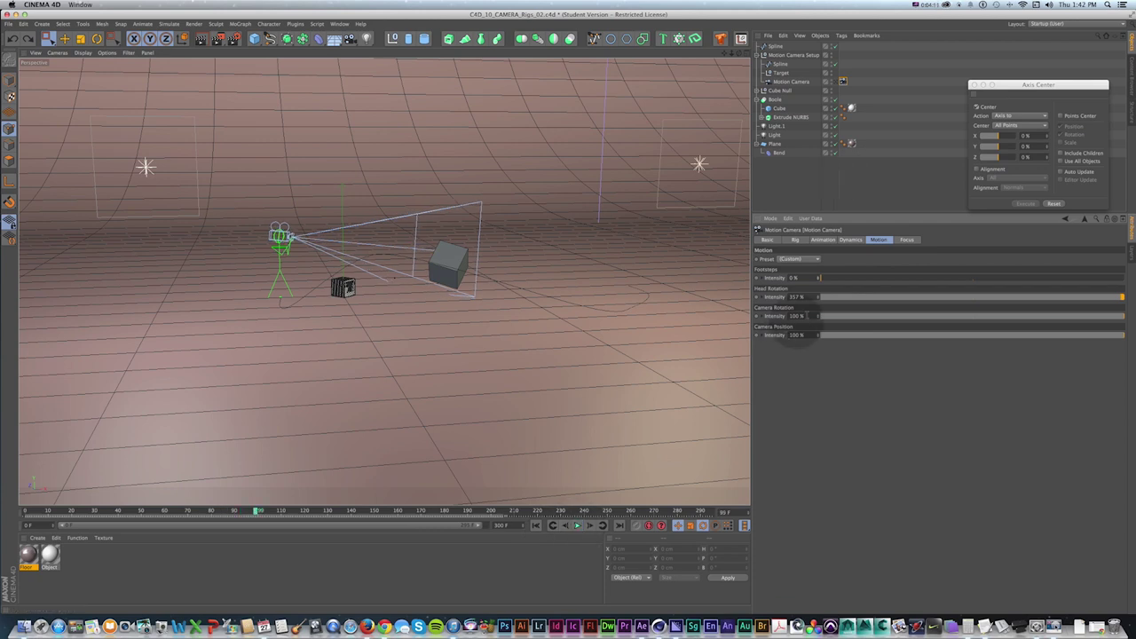
pyautogui.write('0')
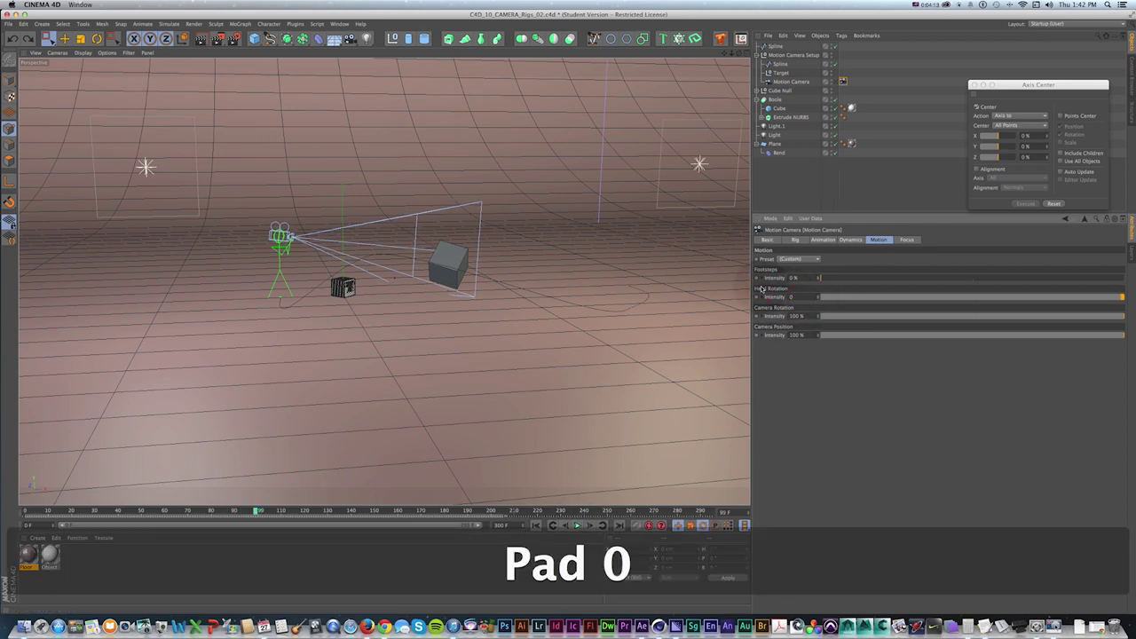
pyautogui.press('Return')
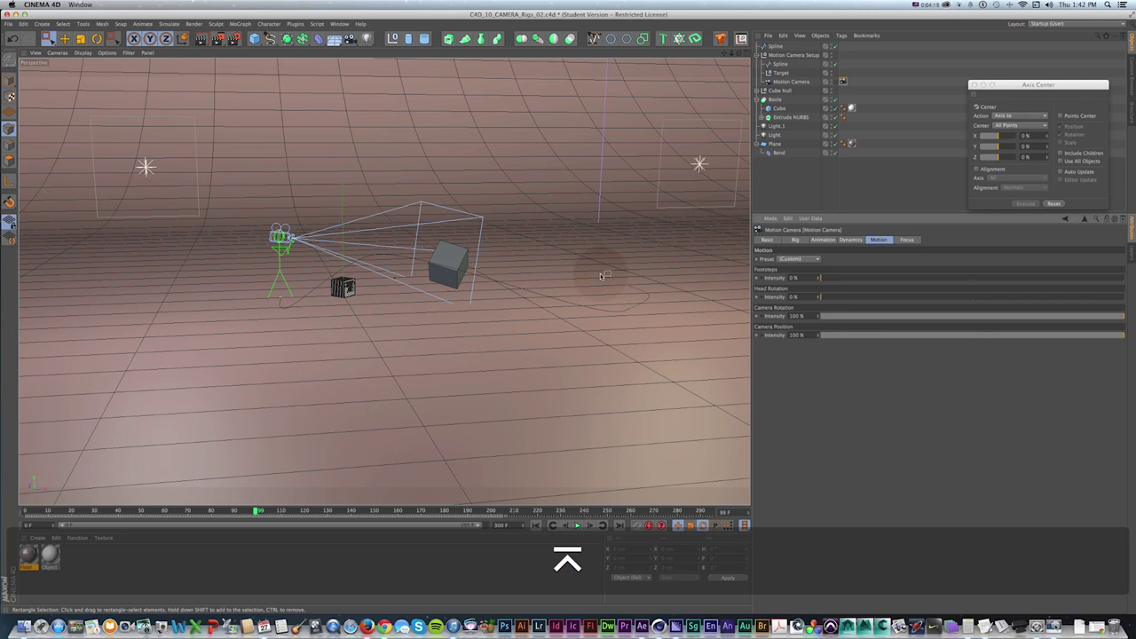
# - Show the four views, select the Motion Camera Setup's spline, and lower its raised point in the Front view to about Z -4 cm
pyautogui.click(745, 53)
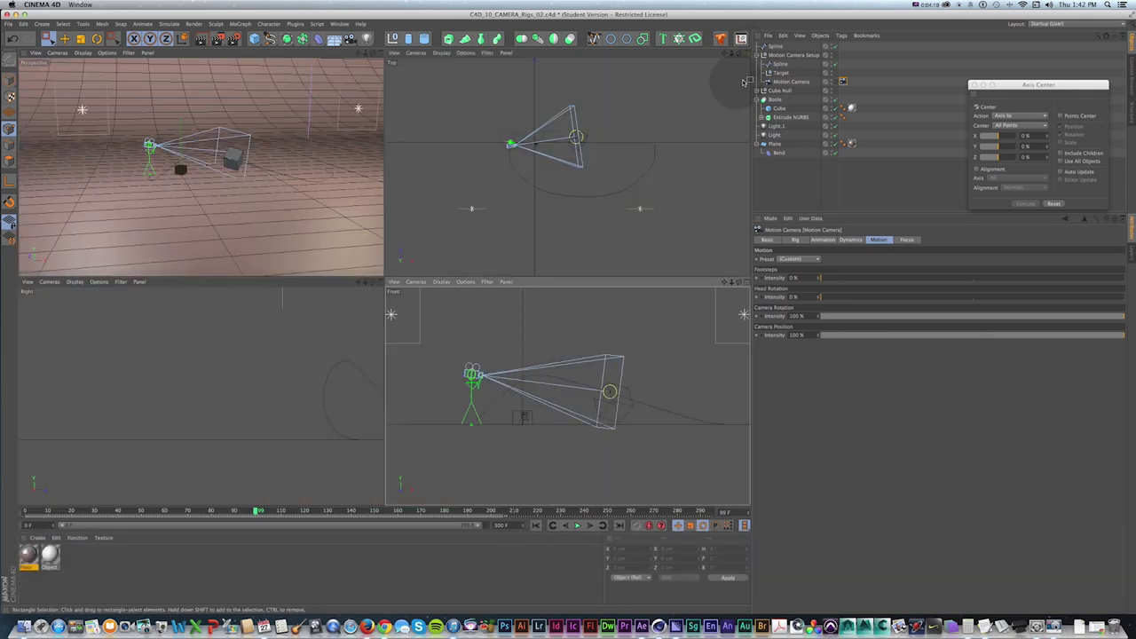
pyautogui.click(779, 64)
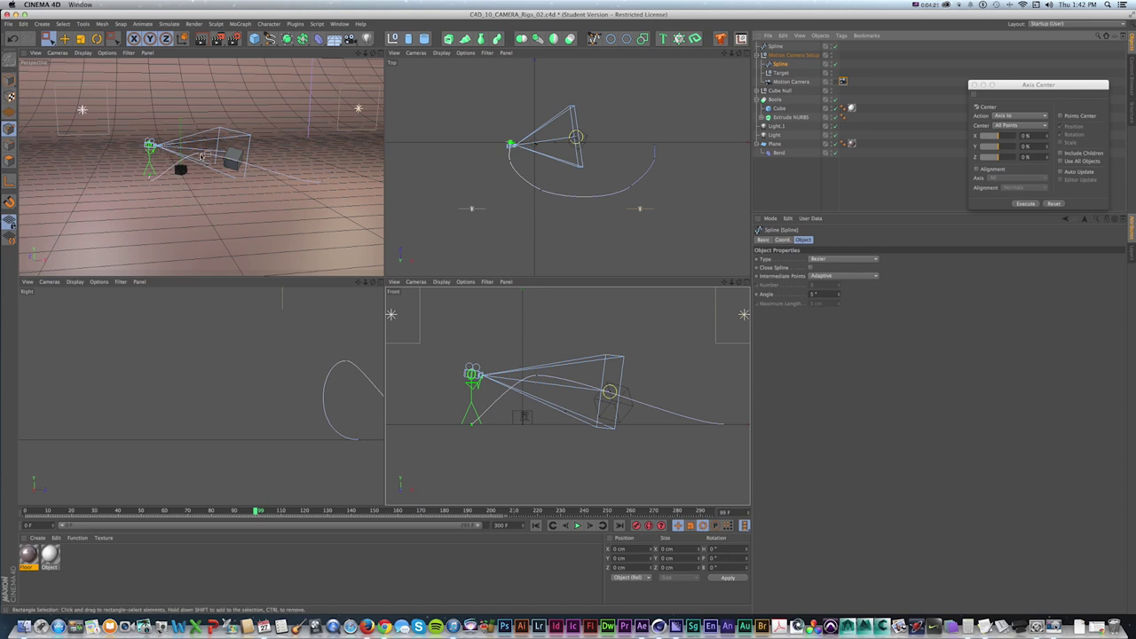
pyautogui.moveTo(522, 346); pyautogui.dragTo(544, 381)
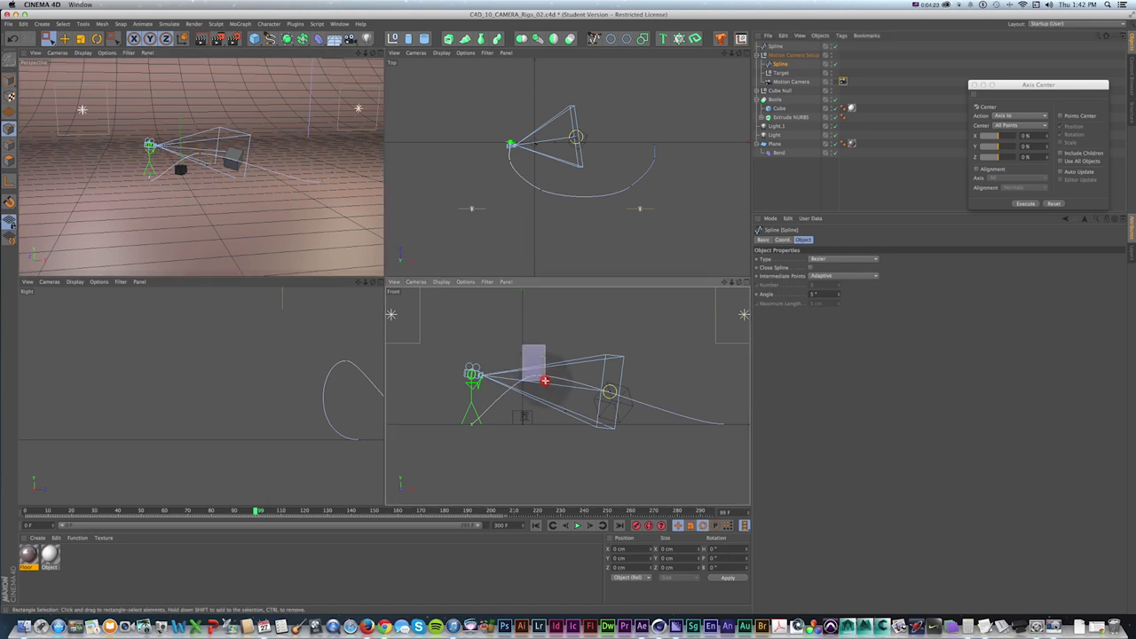
pyautogui.moveTo(534, 419); pyautogui.dragTo(538, 447)
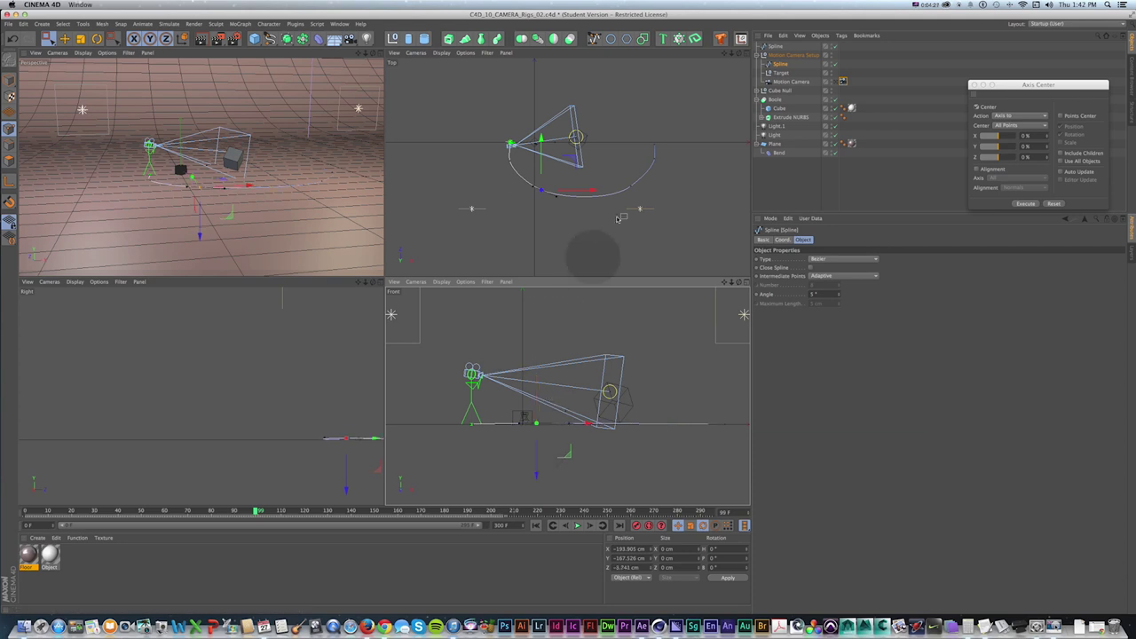
# - In the Top view, widen the spline at its far end and move the point near its start to about Y -223 cm
pyautogui.moveTo(710, 189); pyautogui.dragTo(603, 136)
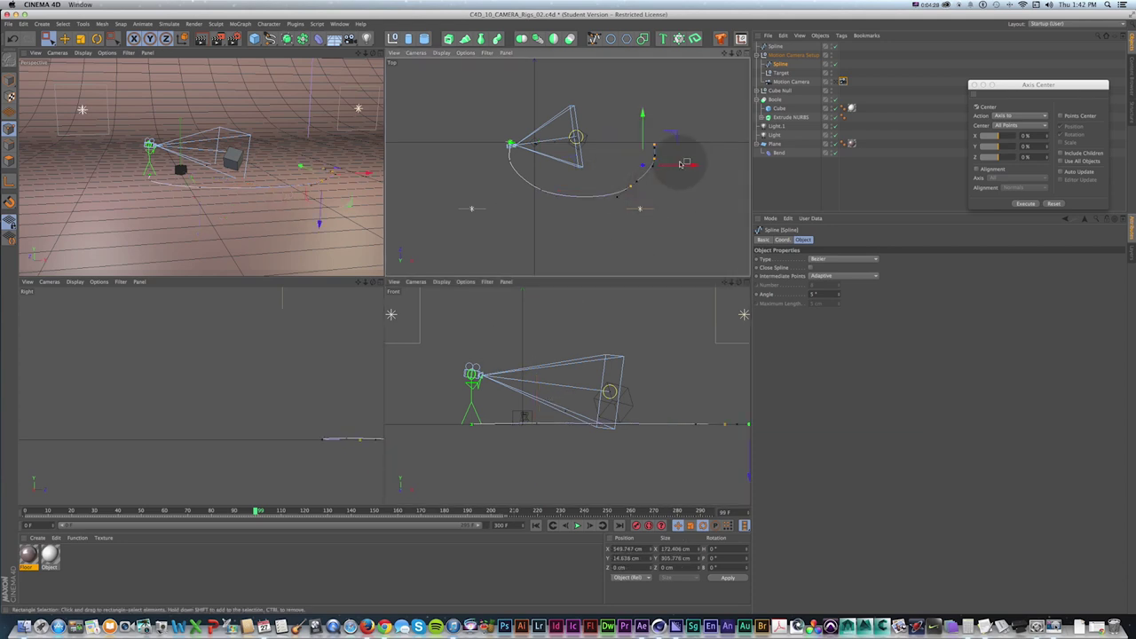
pyautogui.moveTo(690, 165); pyautogui.dragTo(710, 165)
pyautogui.moveTo(520, 211); pyautogui.dragTo(550, 183)
pyautogui.moveTo(541, 164); pyautogui.dragTo(542, 173)
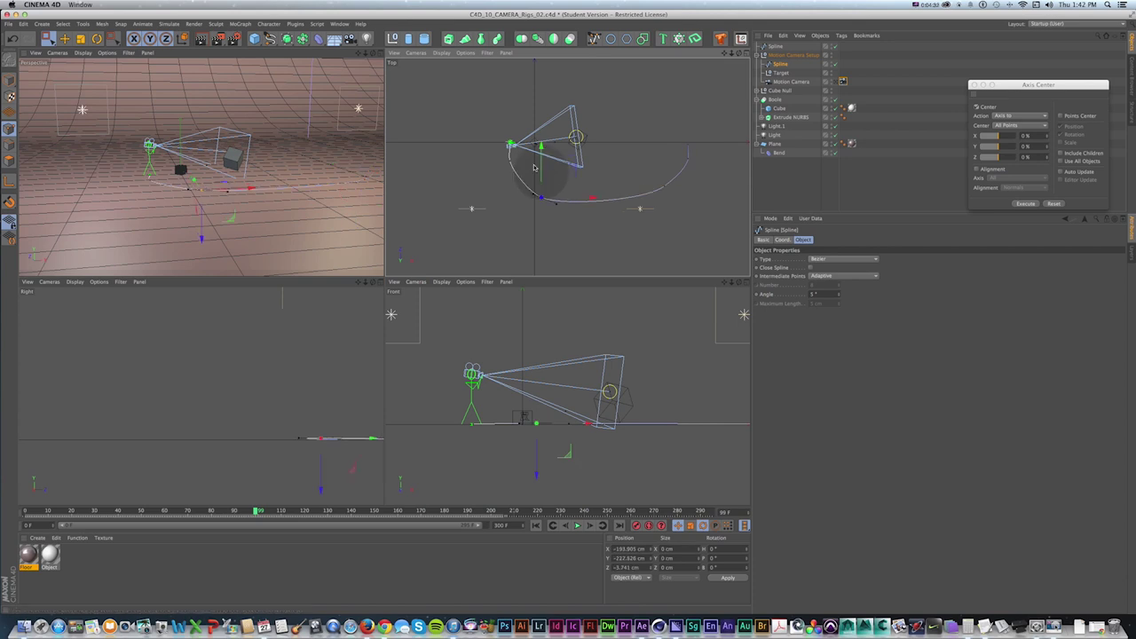
# - Enlarge the perspective view and set the Motion Camera tag's Camera Rotation and Camera Position intensities to 0%
pyautogui.middleClick(315, 87)
pyautogui.click(842, 80)
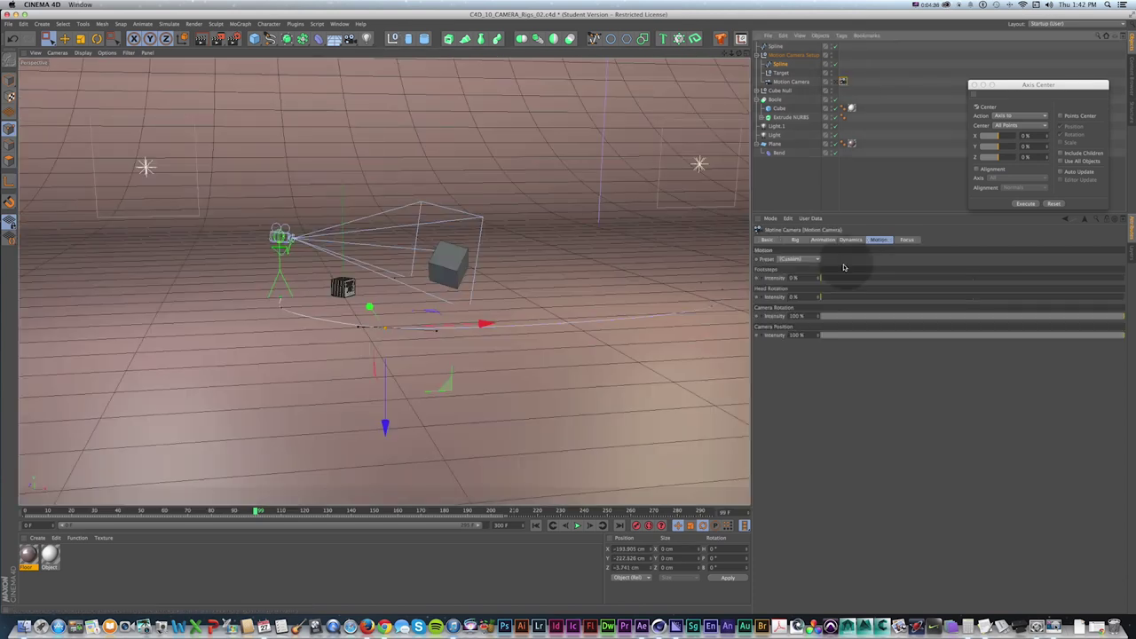
pyautogui.click(796, 334)
pyautogui.write('0')
pyautogui.press('Return')
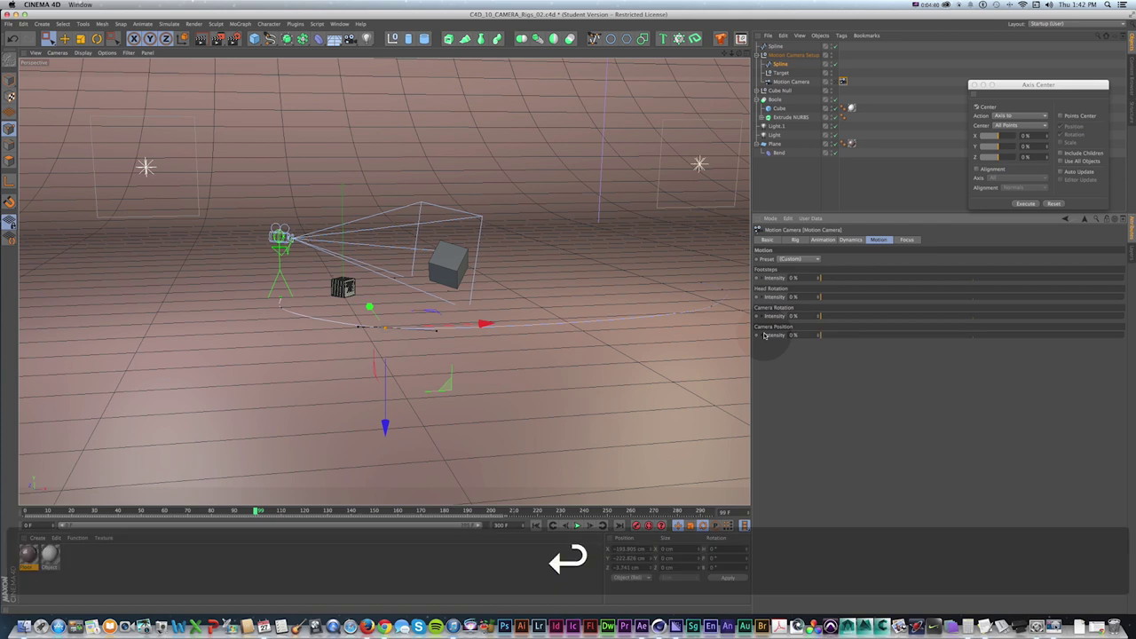
# - Set the Footsteps intensity to 200%
pyautogui.click(792, 278)
pyautogui.write('200')
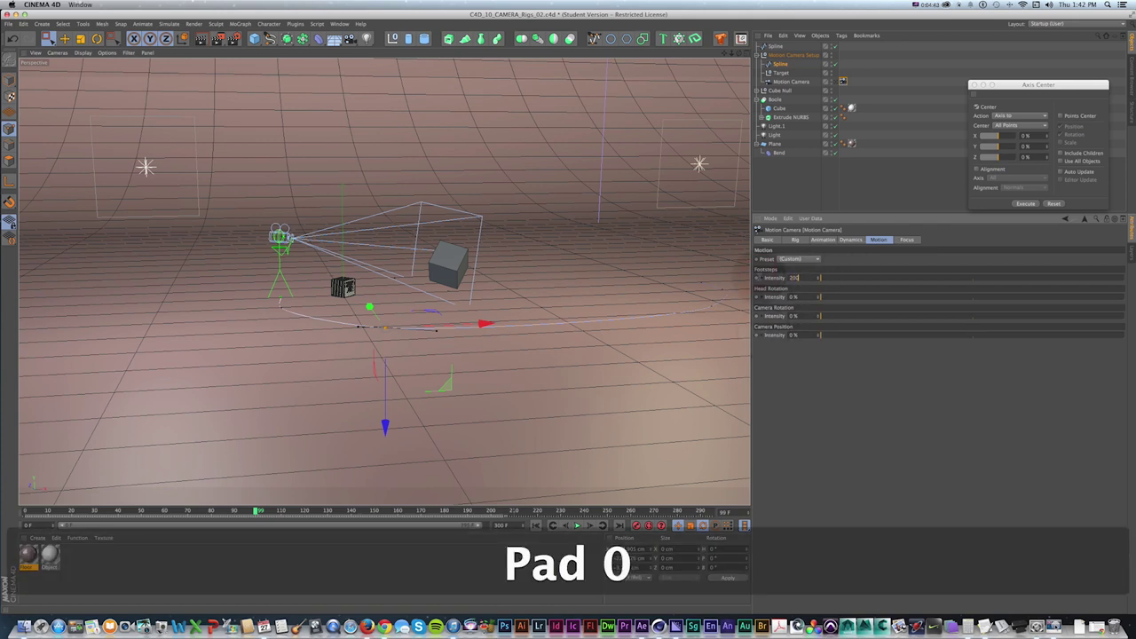
pyautogui.press('Return')
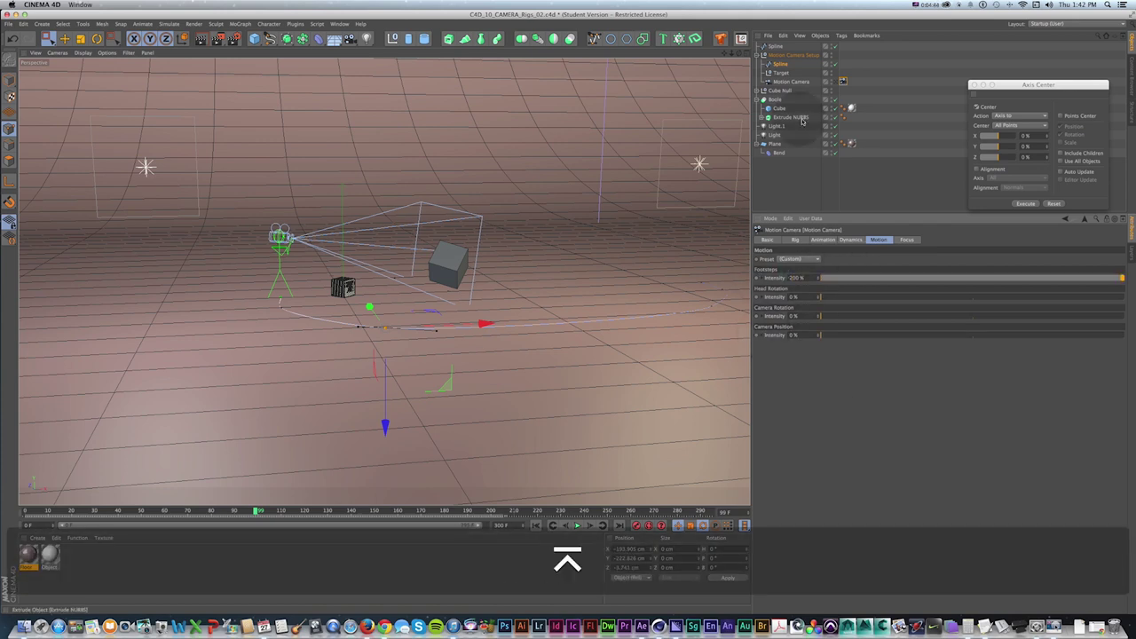
# - Look through the Motion Camera, play the animation with the footsteps setting, stop it, and return to frame 0
pyautogui.click(842, 81)
pyautogui.click(578, 525)
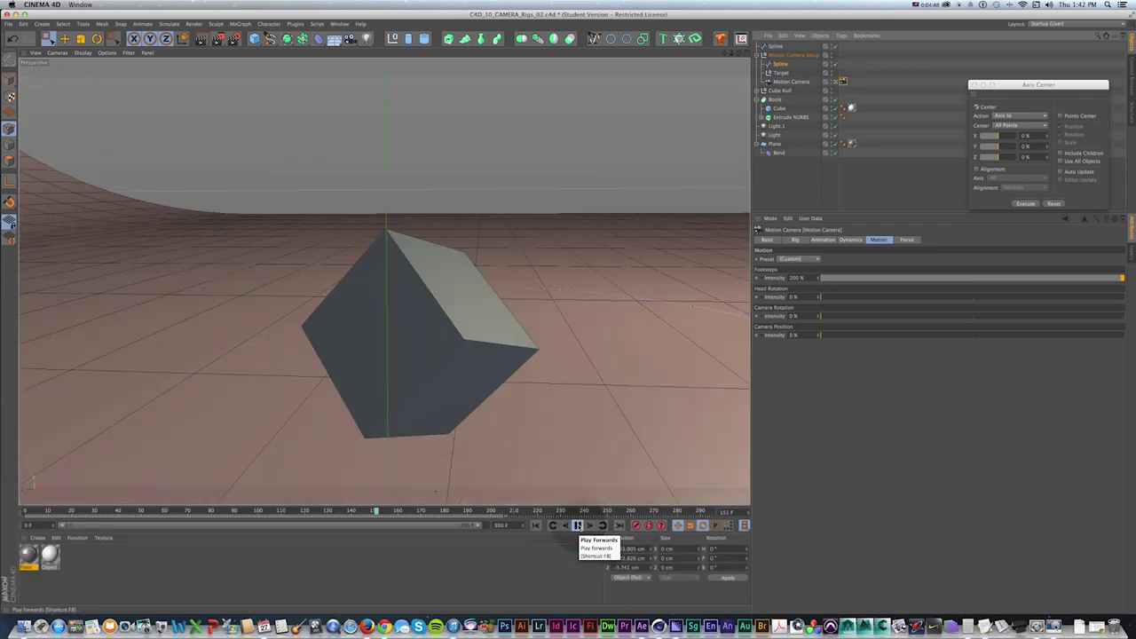
pyautogui.click(577, 525)
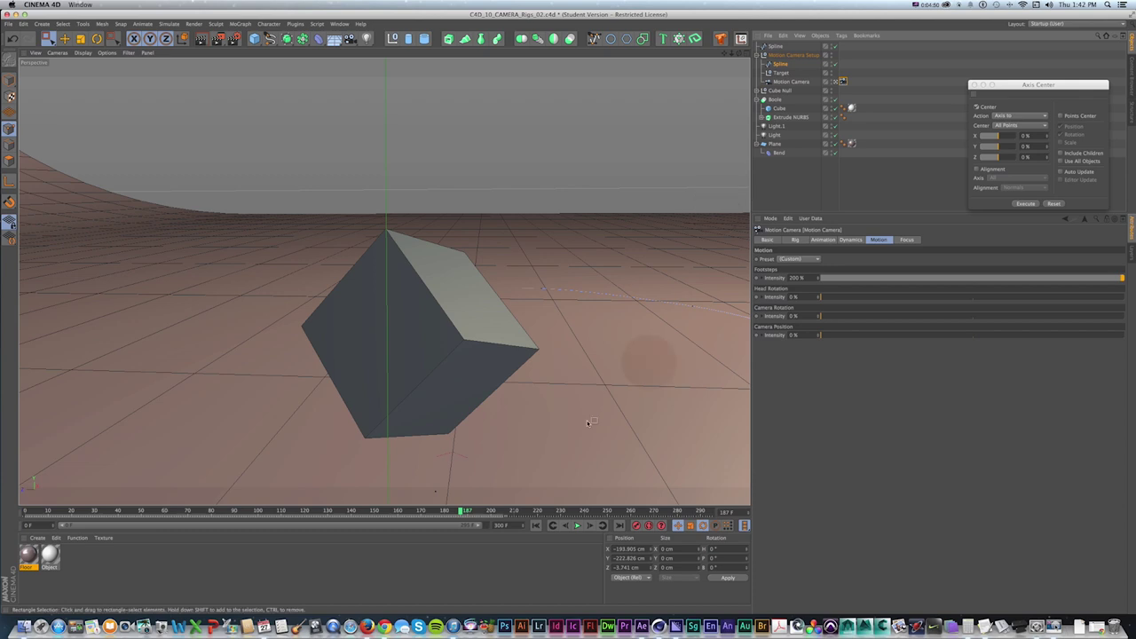
pyautogui.moveTo(463, 512); pyautogui.dragTo(144, 510)
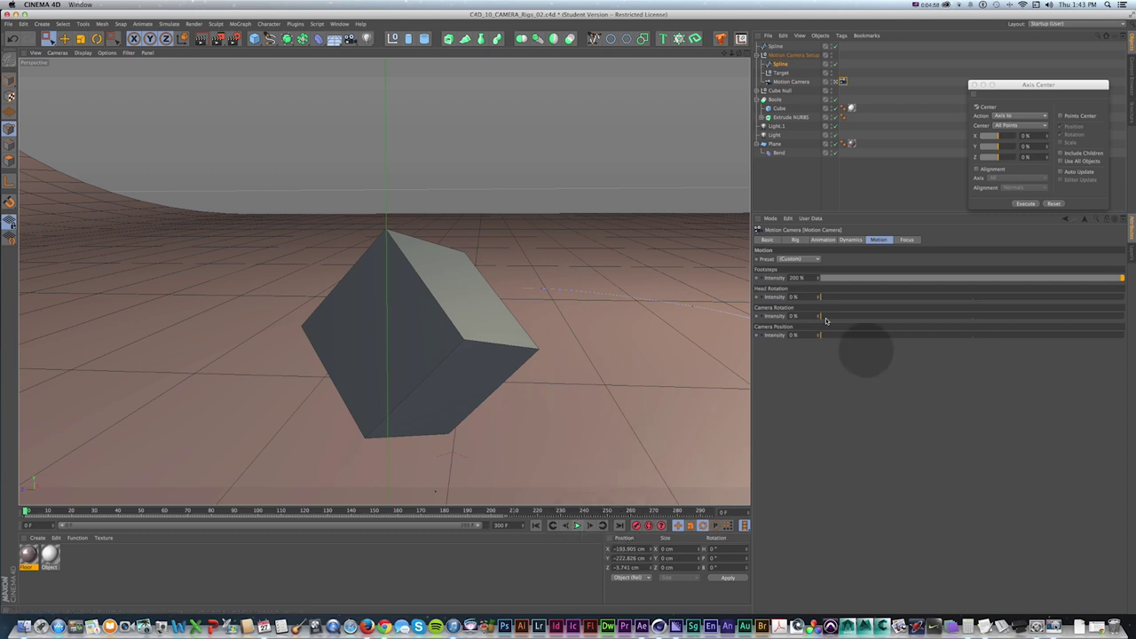
pyautogui.moveTo(74, 511); pyautogui.dragTo(7, 498)
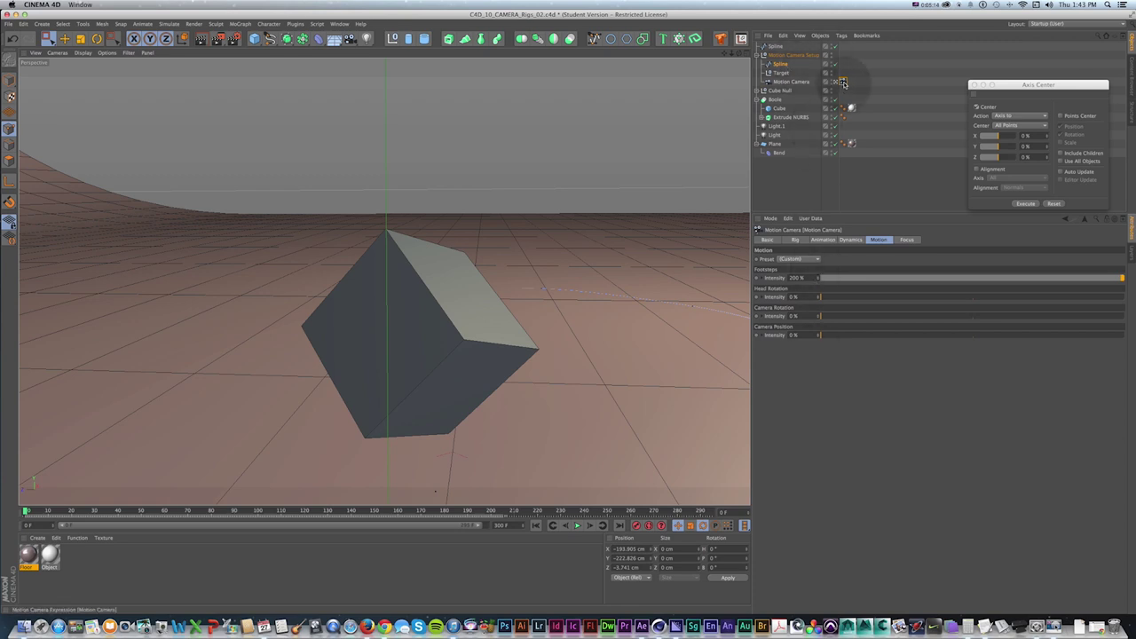
# - Keyframe the Motion Camera's Camera Position A at 0% on frame 0 and at 100% on frame 200
pyautogui.click(825, 240)
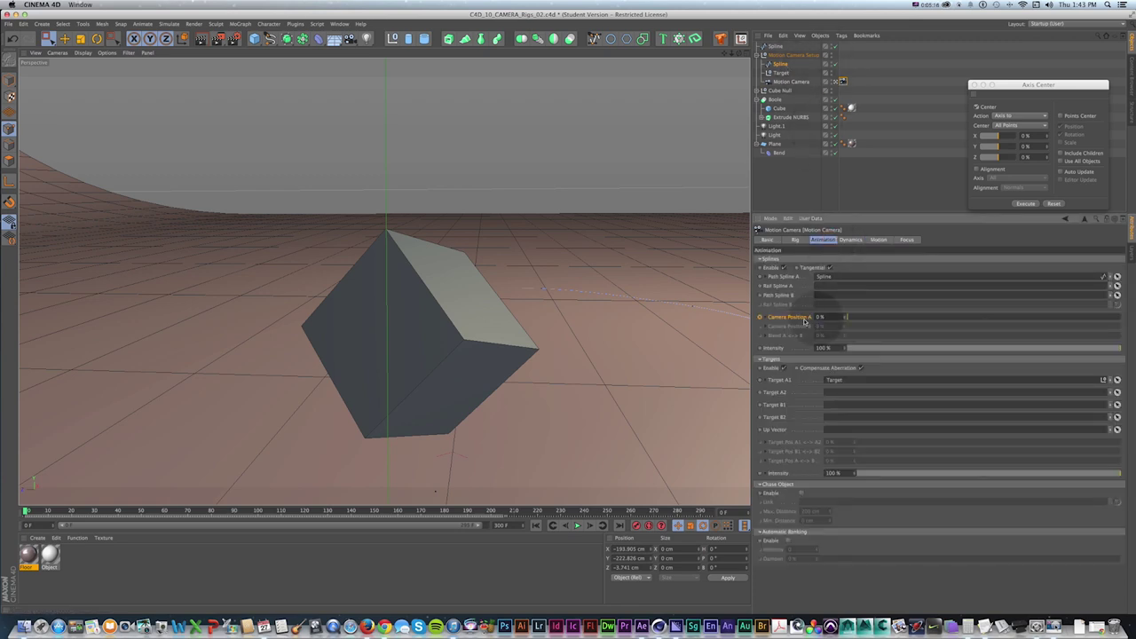
pyautogui.press('super')
pyautogui.keyDown('super'); pyautogui.click(759, 318); pyautogui.keyUp('super')
pyautogui.moveTo(591, 513); pyautogui.dragTo(710, 513)
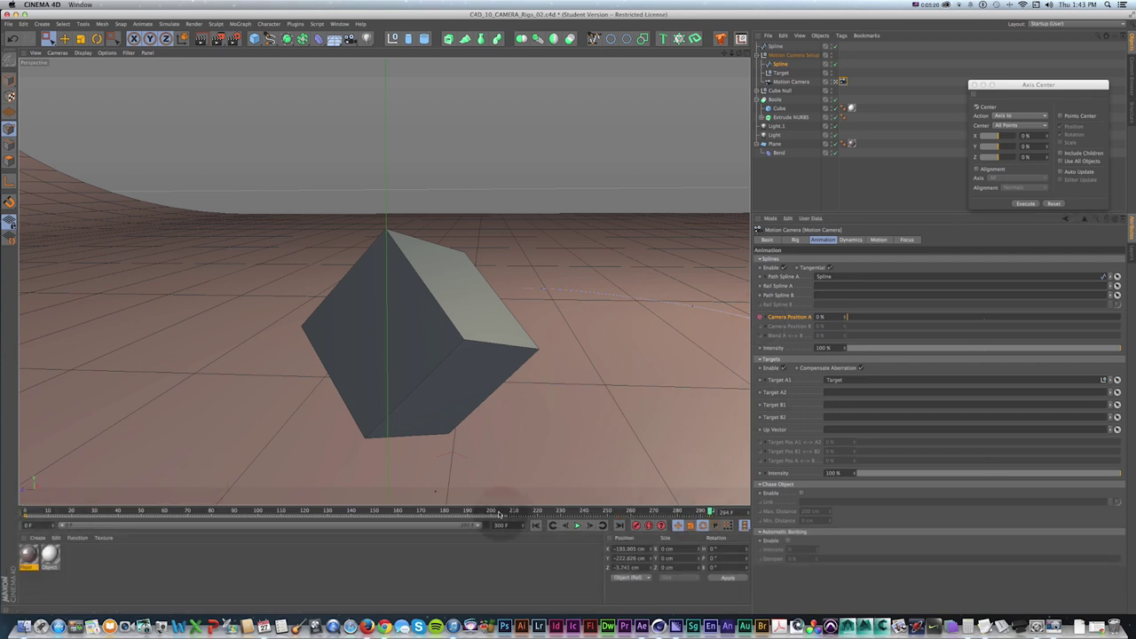
pyautogui.moveTo(488, 512); pyautogui.dragTo(490, 513)
pyautogui.doubleClick(821, 317)
pyautogui.write('100')
pyautogui.press('KP_Enter')
pyautogui.keyDown('super'); pyautogui.click(759, 318); pyautogui.keyUp('super')
# - Play the camera move from frame 0 through the Motion Camera and stop it partway
pyautogui.moveTo(490, 511); pyautogui.dragTo(4, 481)
pyautogui.click(578, 525)
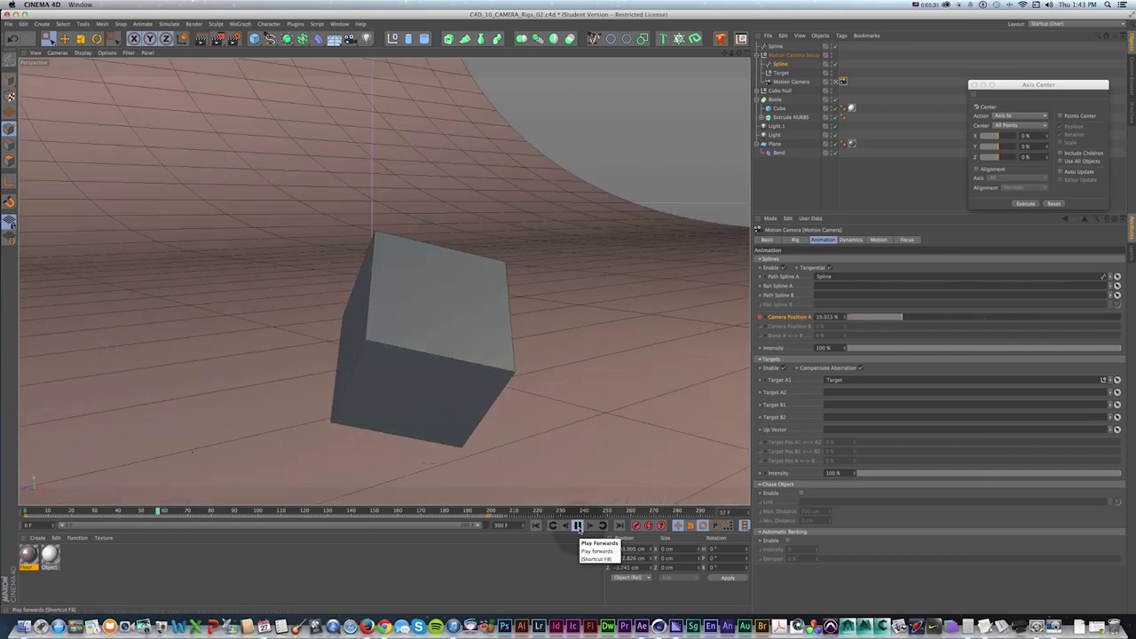
pyautogui.click(578, 527)
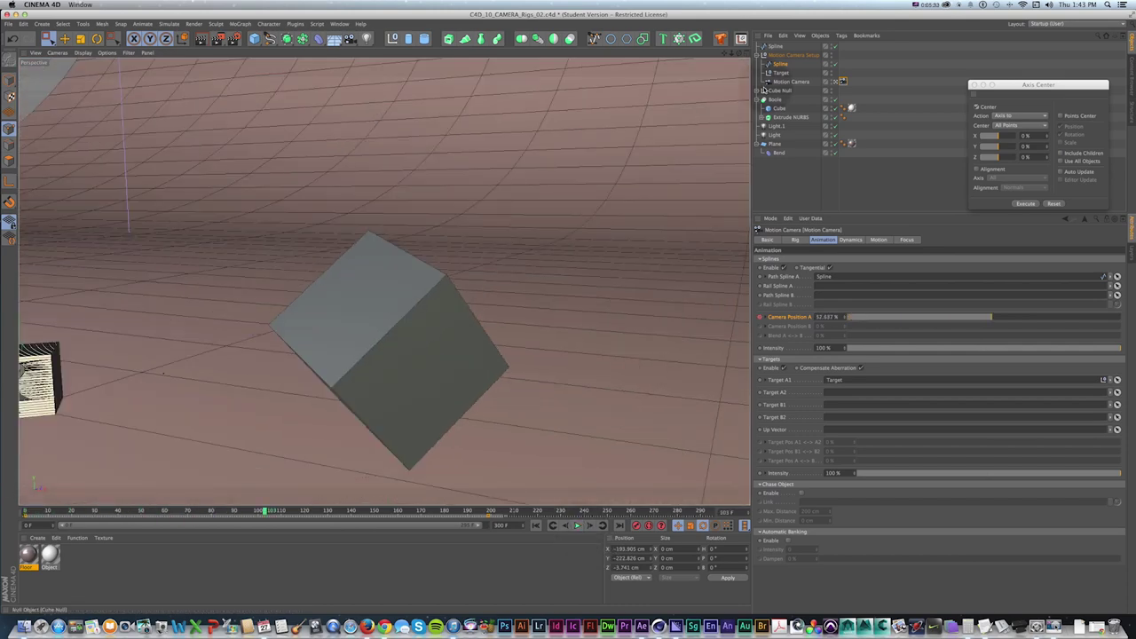
# - Leave the Motion Camera view and replay the animation from frame 0 to watch the rig walk along the spline
pyautogui.click(838, 81)
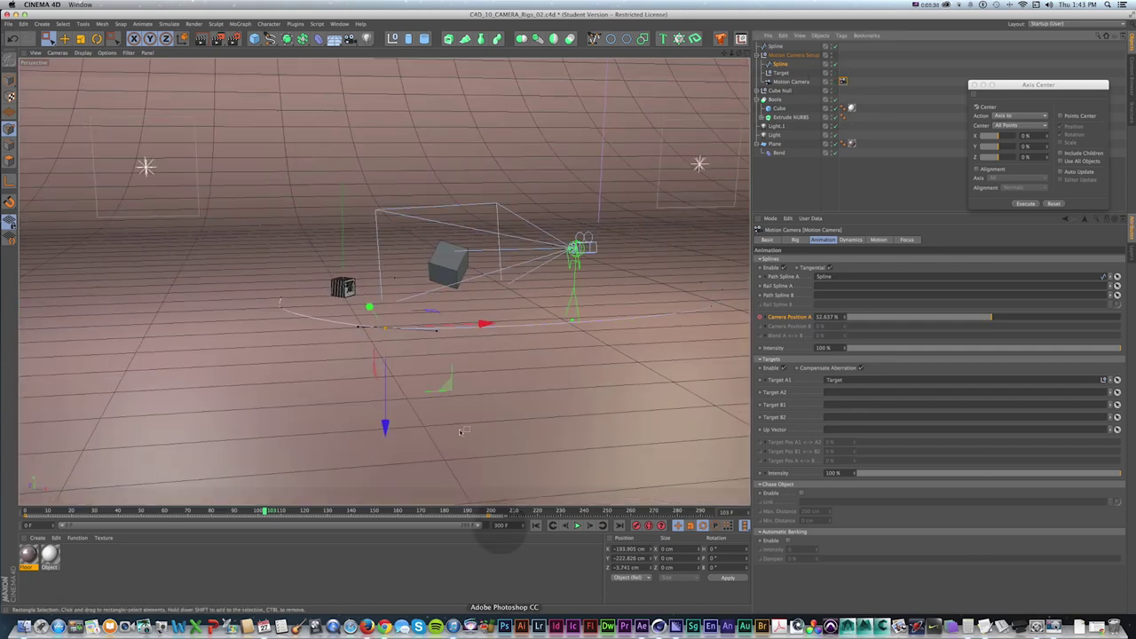
pyautogui.hotkey('shift', 'f')
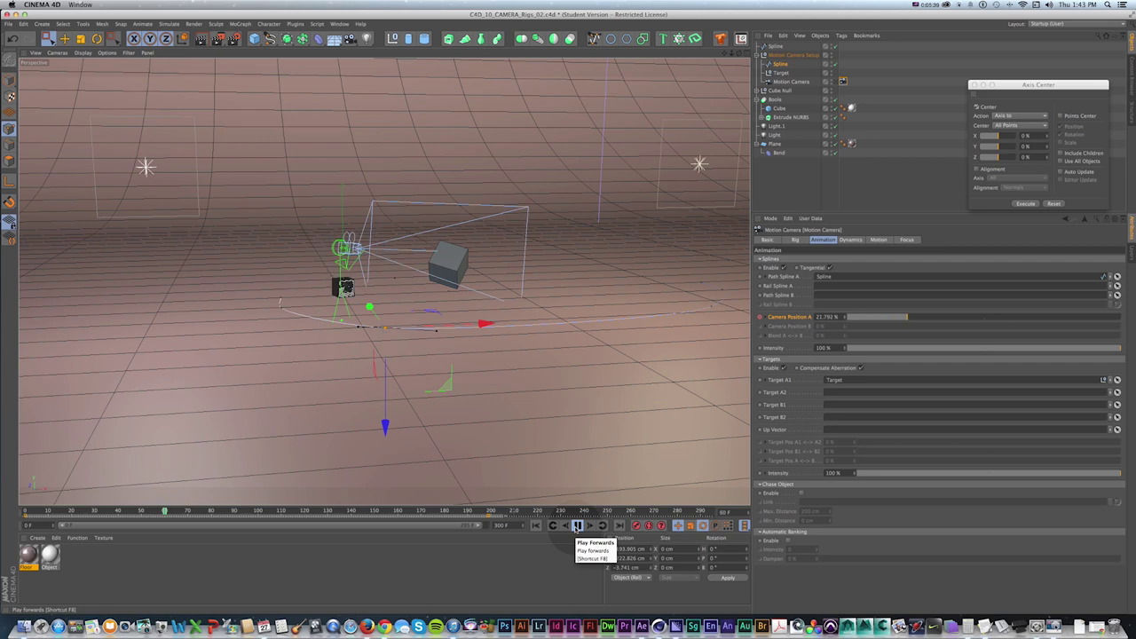
pyautogui.click(576, 527)
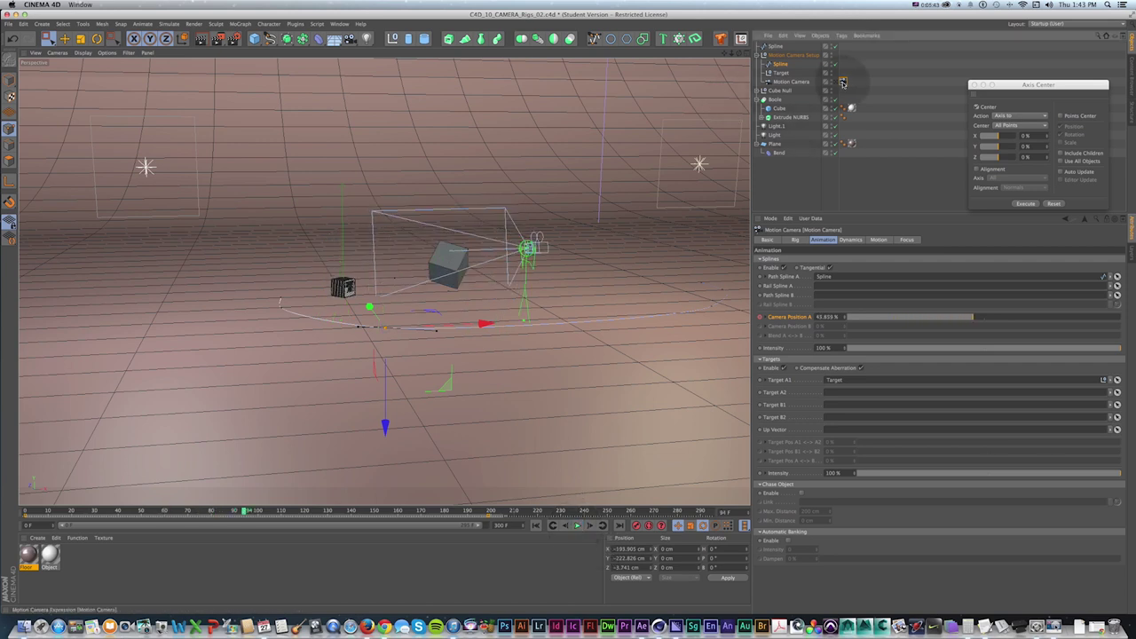
# - Set the Motion Camera's Head Rotation, Camera Rotation and Camera Position intensities to 200%
pyautogui.click(877, 239)
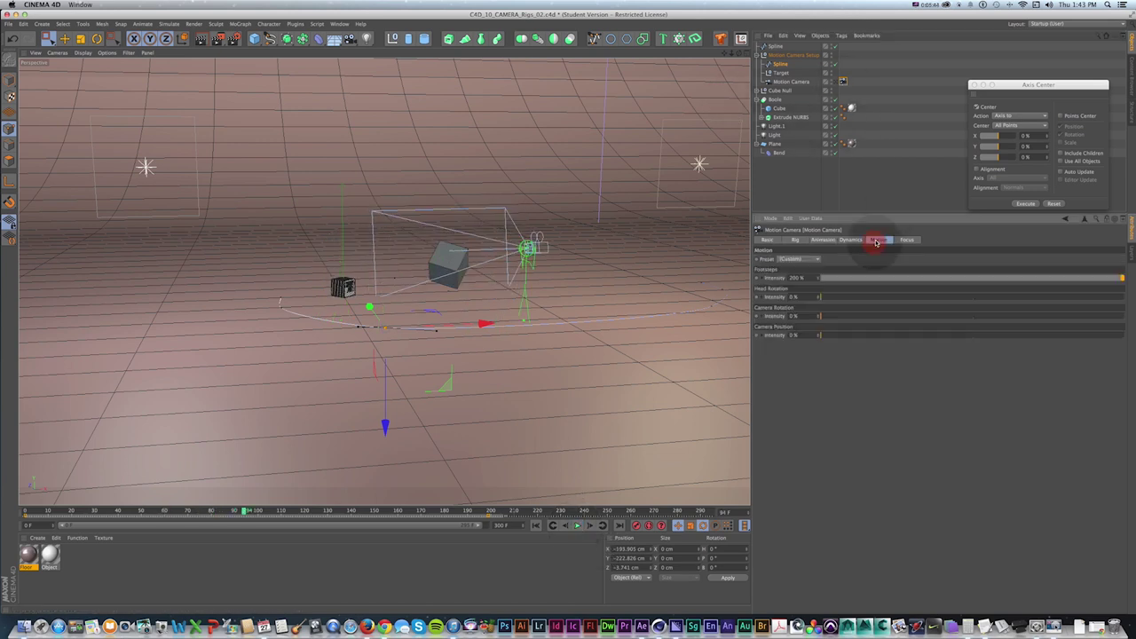
pyautogui.doubleClick(804, 279)
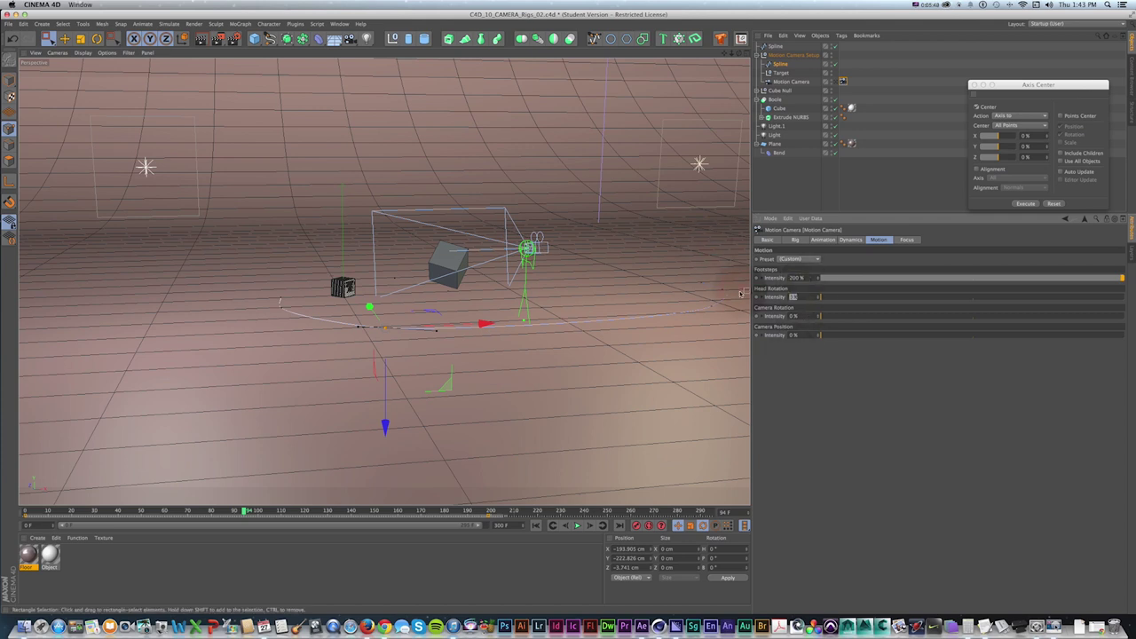
pyautogui.write('200')
pyautogui.press('Tab')
pyautogui.click(778, 315)
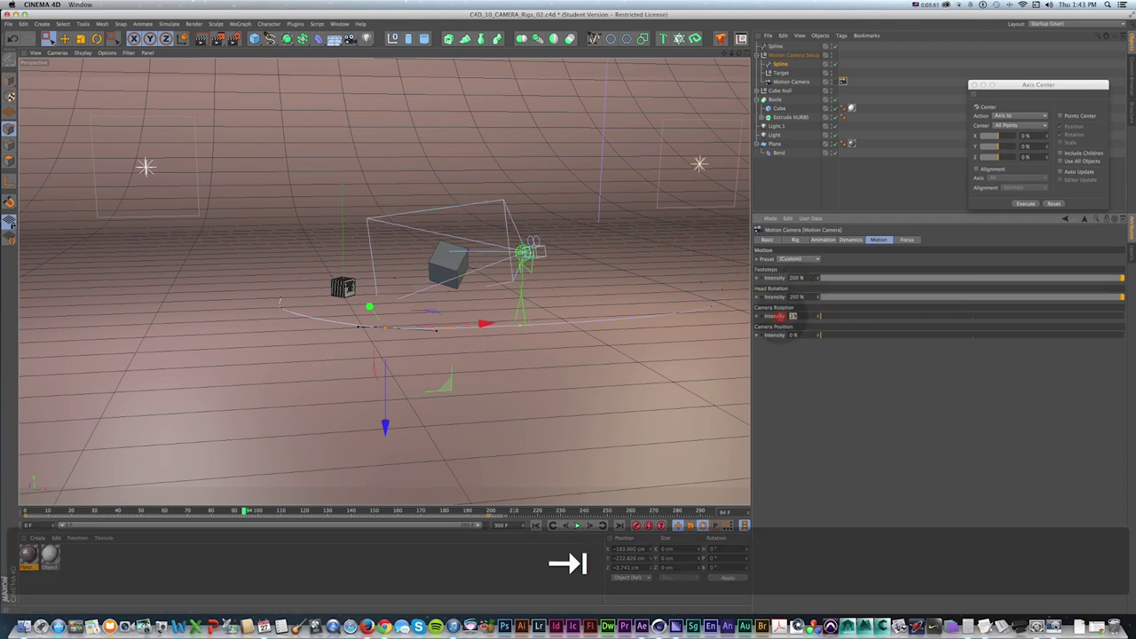
pyautogui.write('200')
pyautogui.click(764, 336)
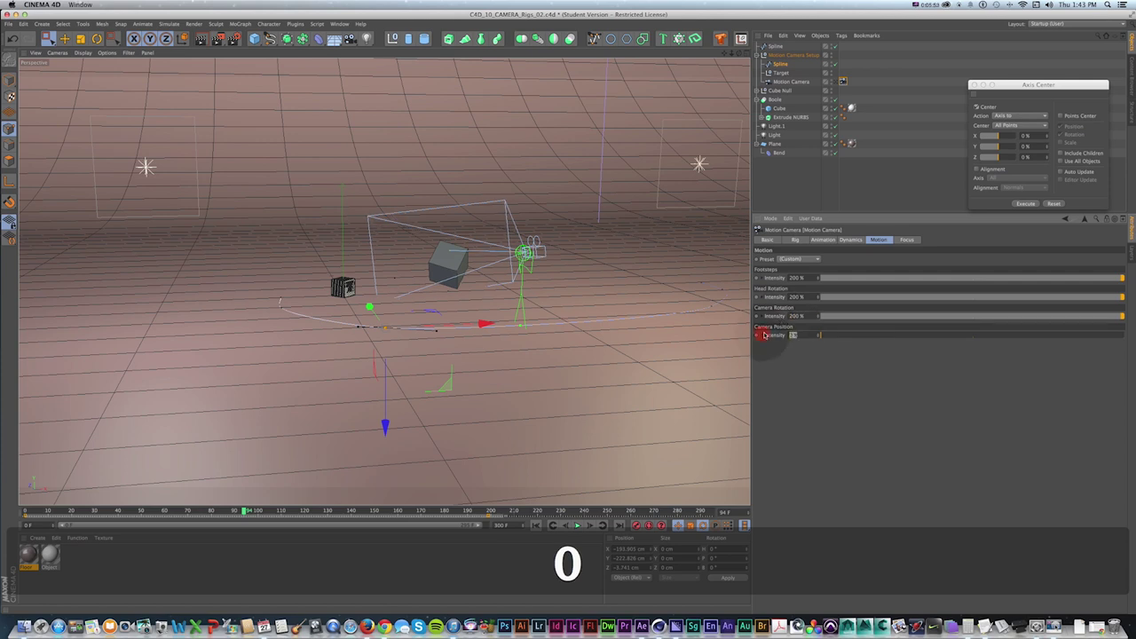
pyautogui.press('Return')
# - Return to frame 0, look through the Motion Camera and play the animation with all motion intensities at maximum, then stop it
pyautogui.hotkey('shift', 'f')
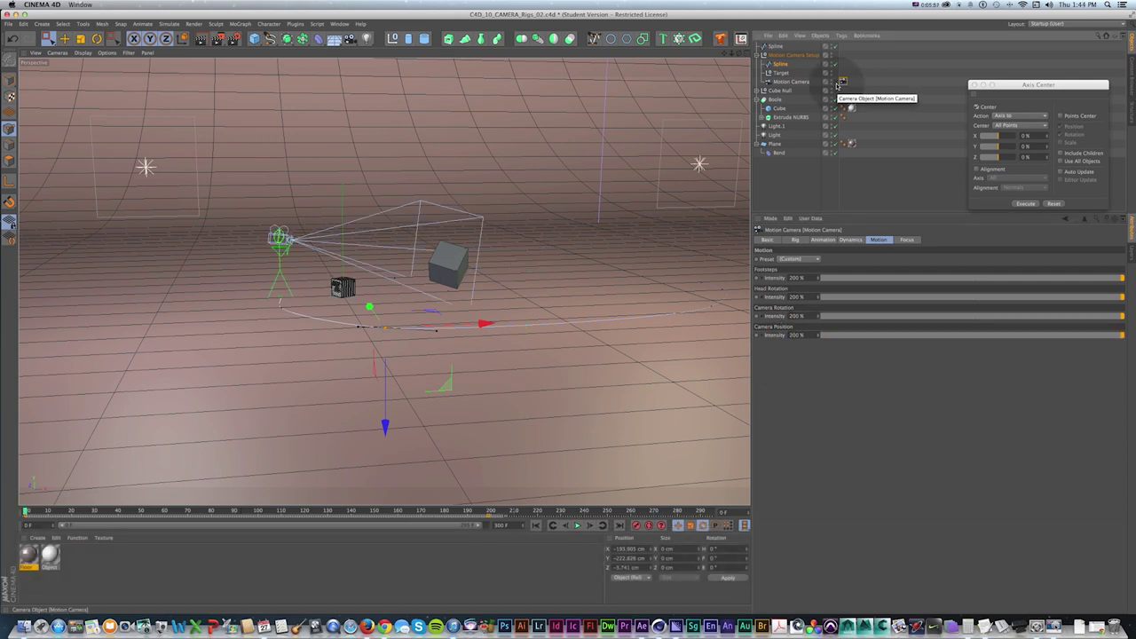
pyautogui.click(835, 82)
pyautogui.click(577, 525)
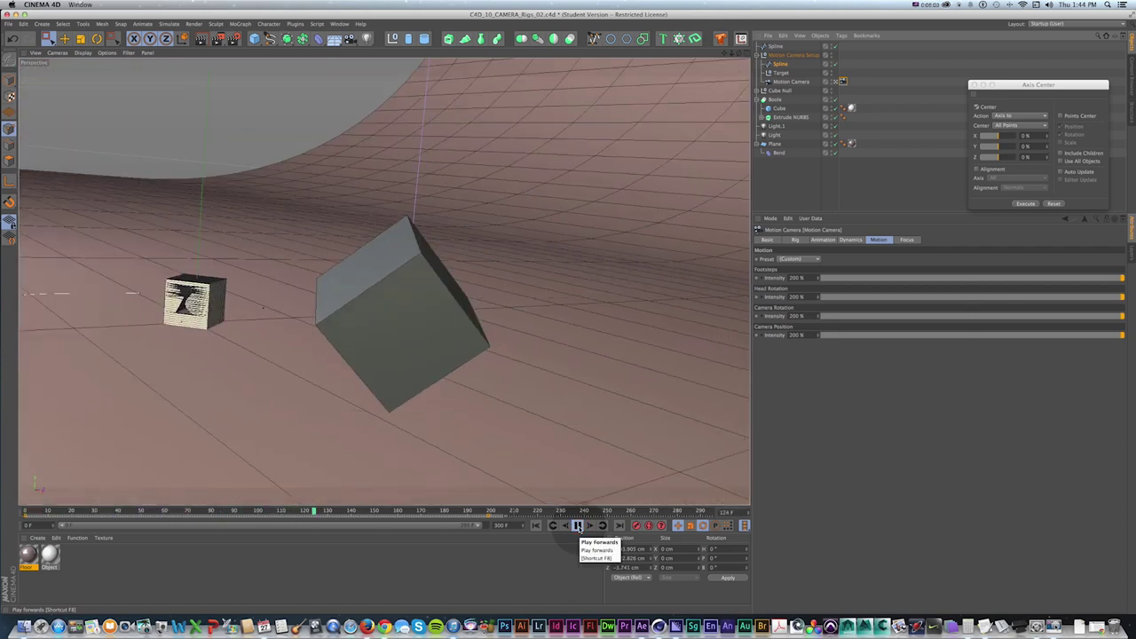
pyautogui.click(577, 527)
# - Set the Footsteps intensity to 25% and the Head Rotation, Camera Rotation and Camera Position intensities to 50%
pyautogui.click(799, 277)
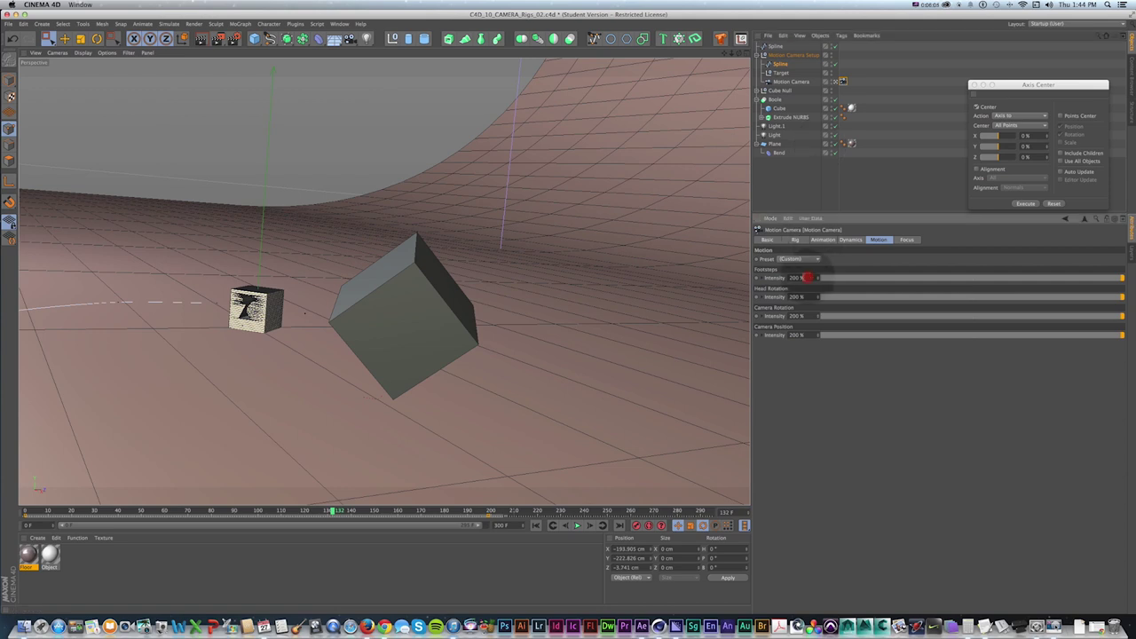
pyautogui.write('25')
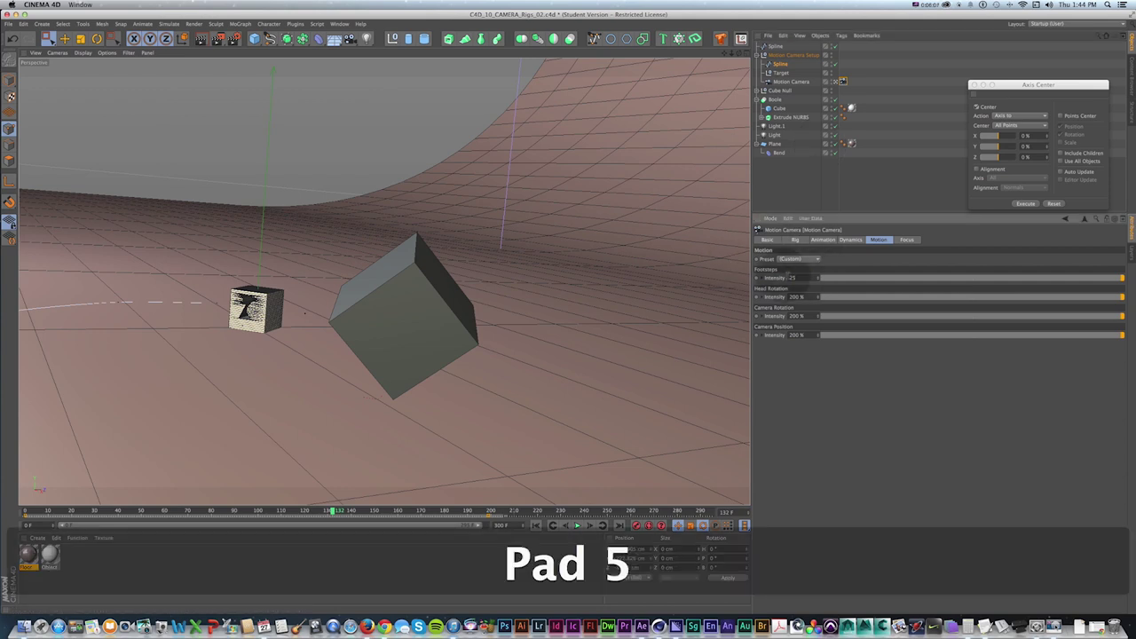
pyautogui.click(787, 297)
pyautogui.write('0')
pyautogui.click(796, 315)
pyautogui.moveTo(808, 335); pyautogui.dragTo(714, 329)
pyautogui.write('50')
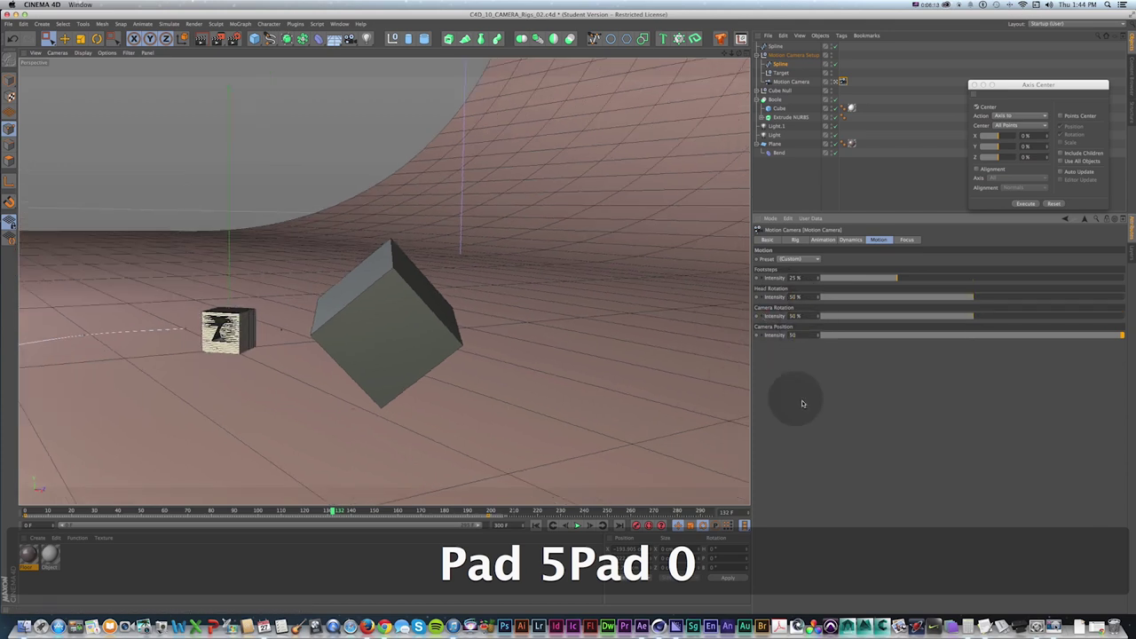
# - Play the animation from frame 0 with the reduced motion intensities, stop it and return to frame 0
pyautogui.hotkey('shift', 'f')
pyautogui.click(576, 525)
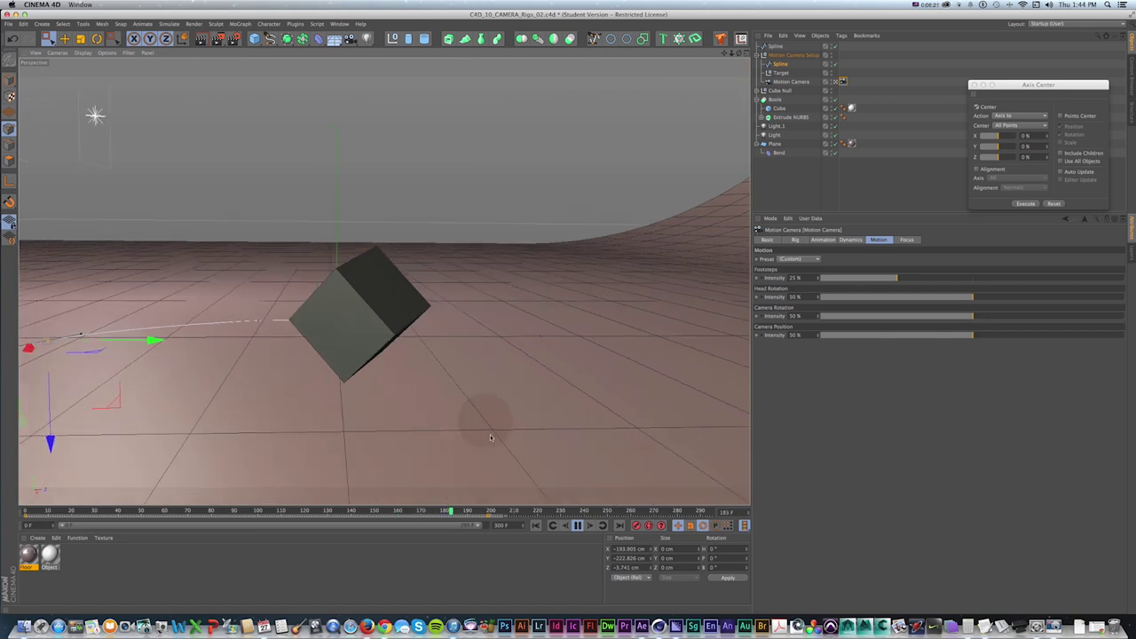
pyautogui.click(577, 525)
pyautogui.moveTo(564, 512); pyautogui.dragTo(3, 476)
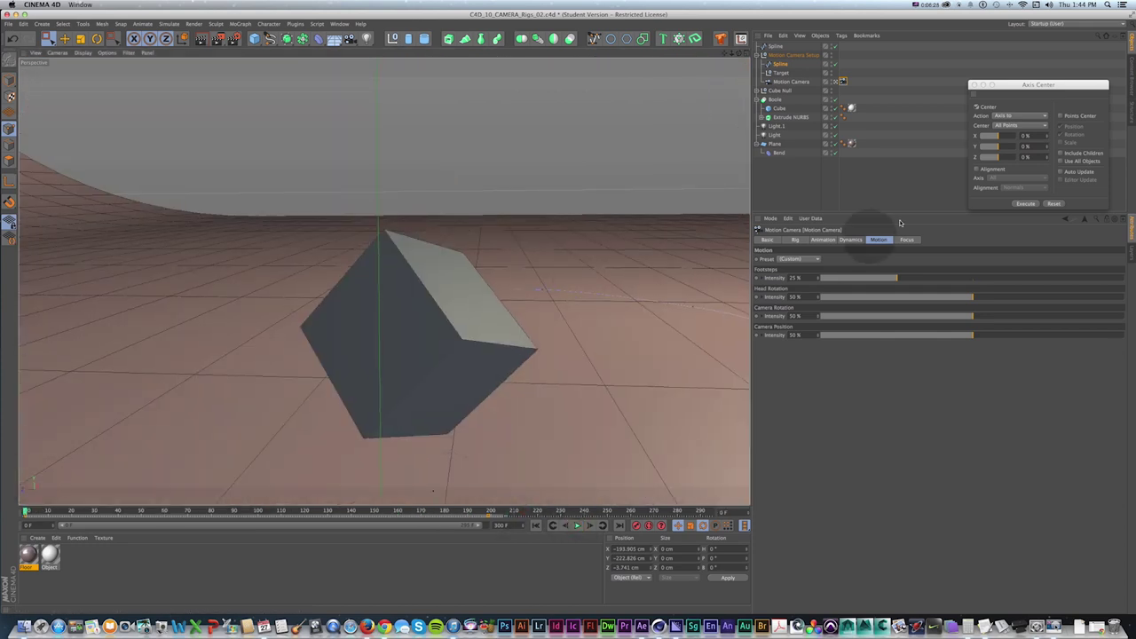
# - Set Footsteps to 50% and the Head Rotation, Camera Rotation and Camera Position intensities to 100%, and play the animation
pyautogui.click(795, 278)
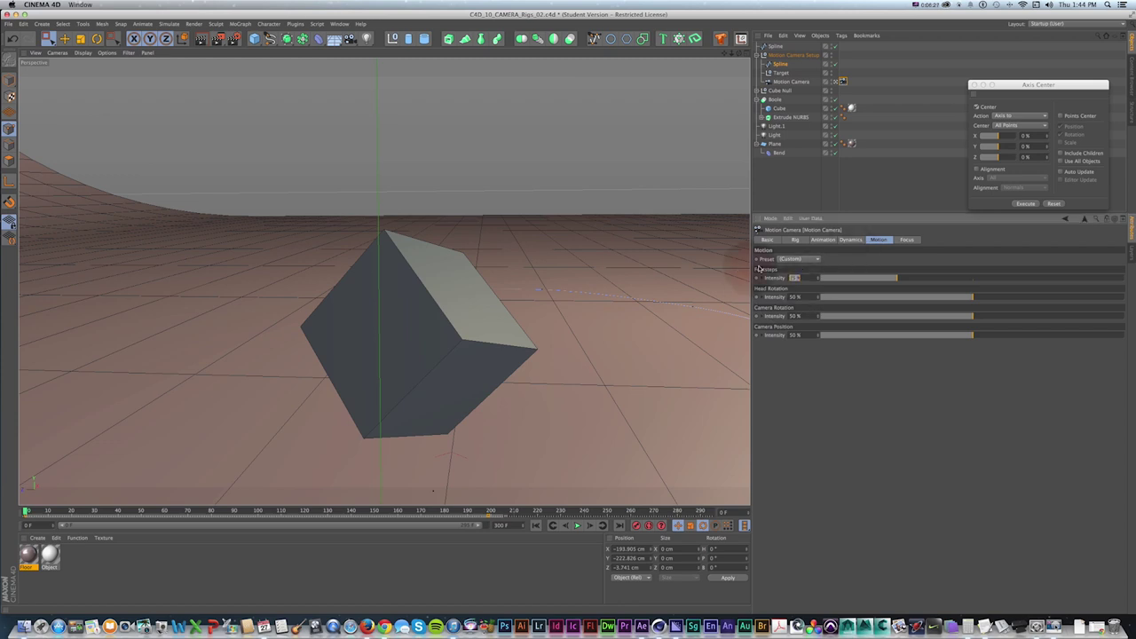
pyautogui.write('50')
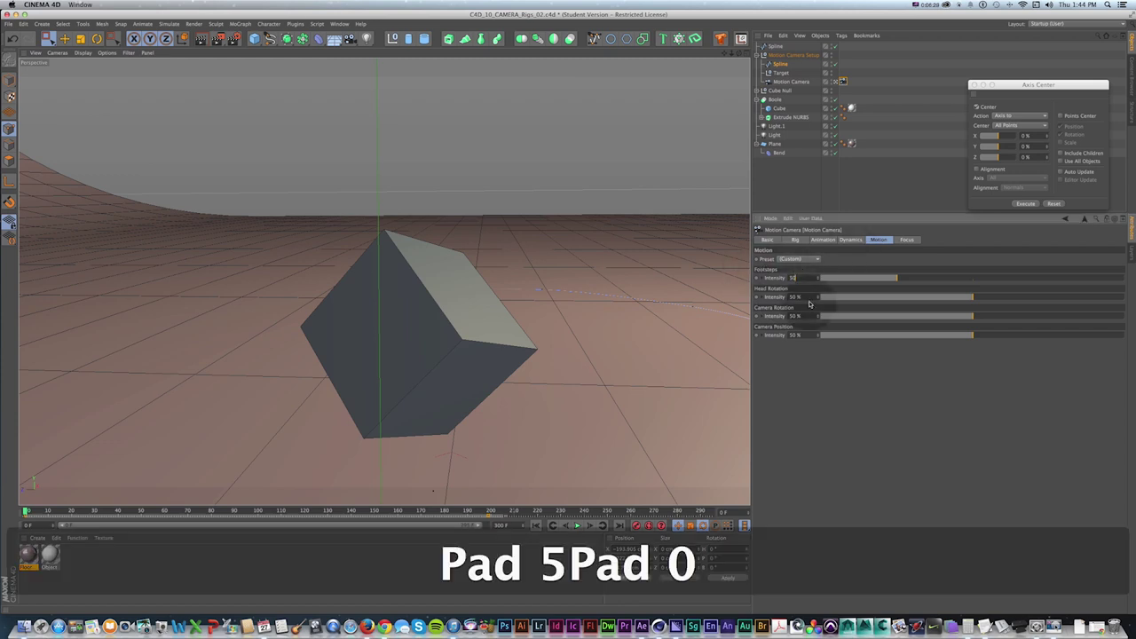
pyautogui.write('100')
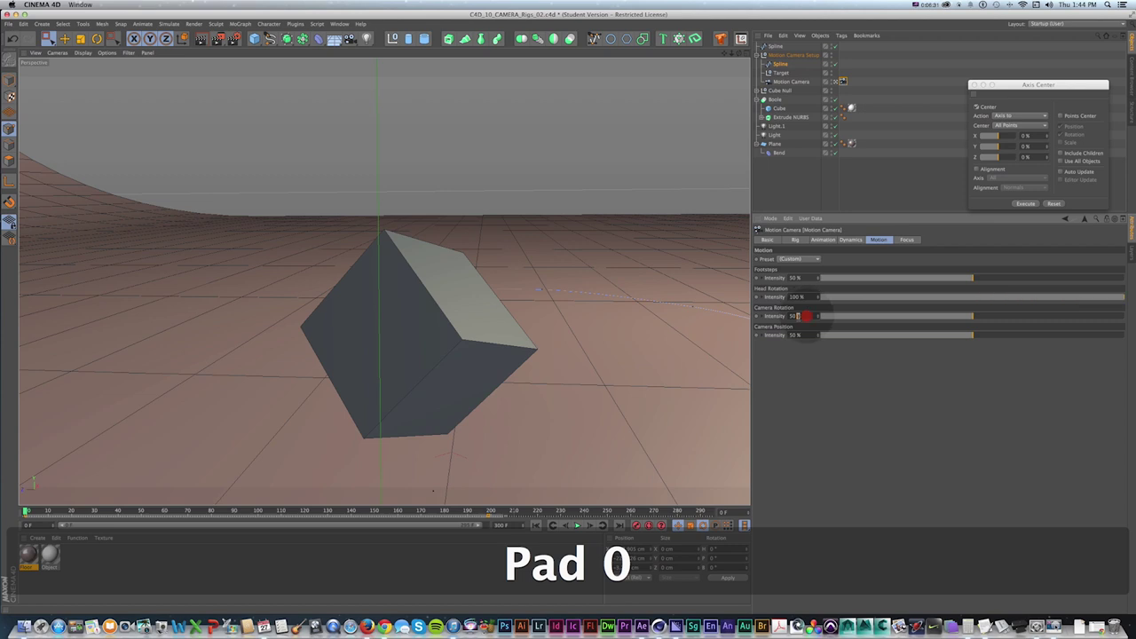
pyautogui.write('1')
pyautogui.press('Tab')
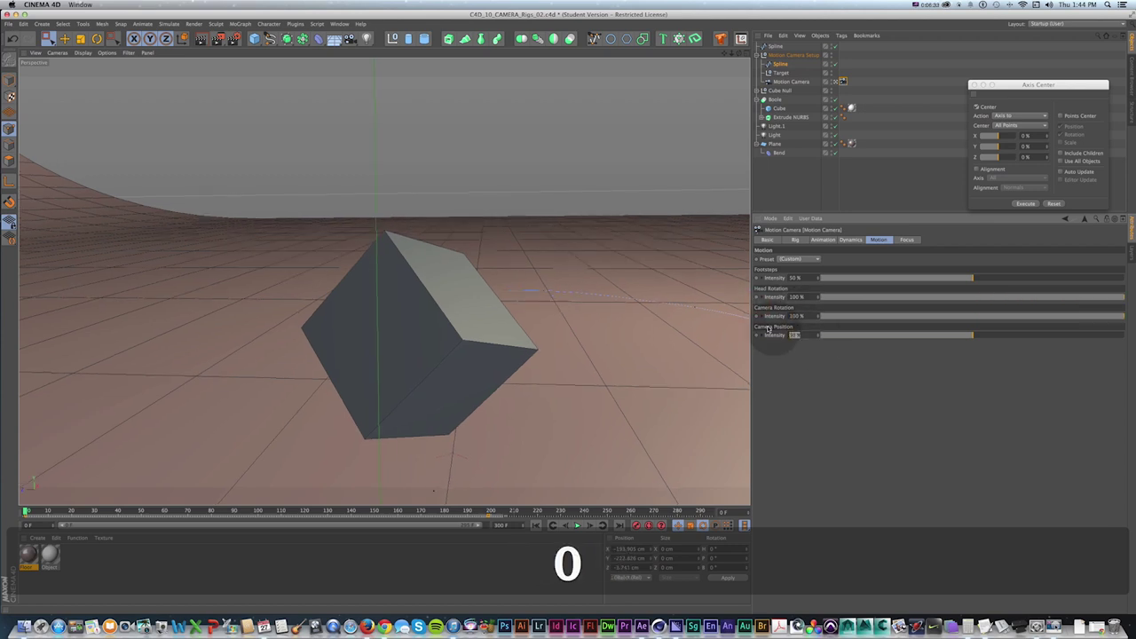
pyautogui.press('Return')
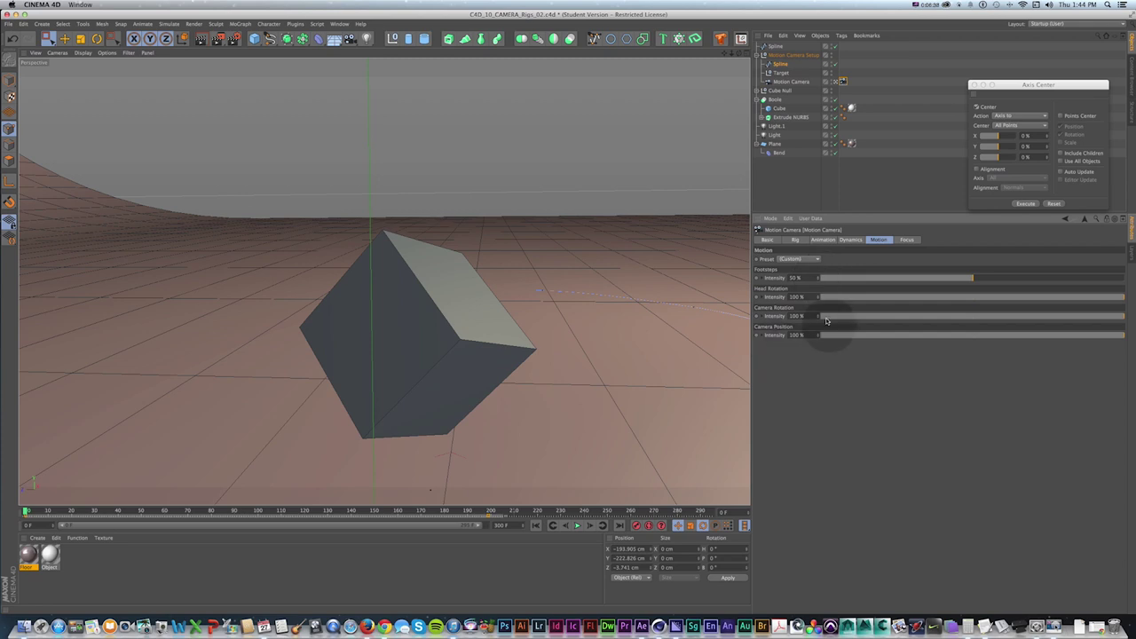
pyautogui.click(577, 525)
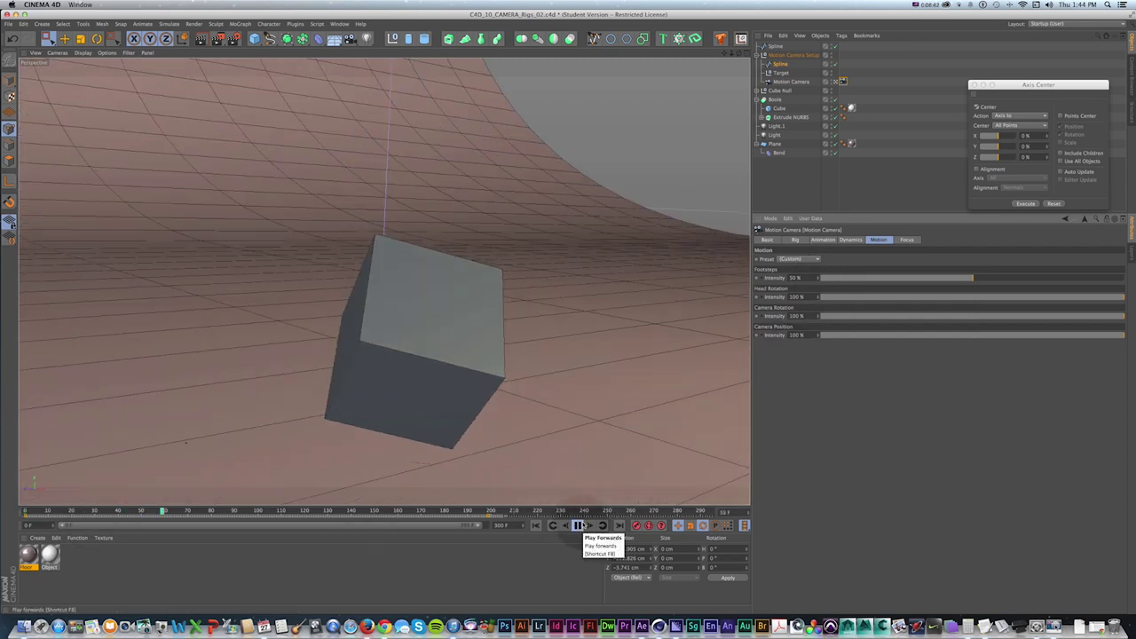
pyautogui.click(577, 524)
# - Set Head Rotation to 44%, Camera Rotation to 74% and Camera Position to 86%, and replay the animation from frame 0
pyautogui.moveTo(816, 296); pyautogui.dragTo(818, 315)
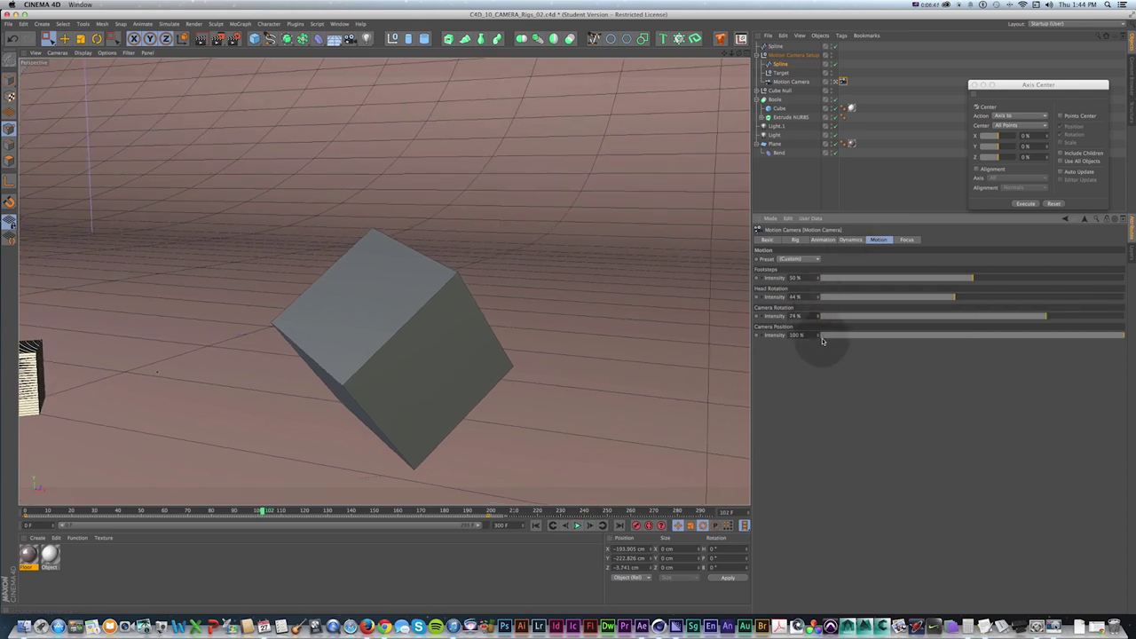
pyautogui.hotkey('shift', 'f')
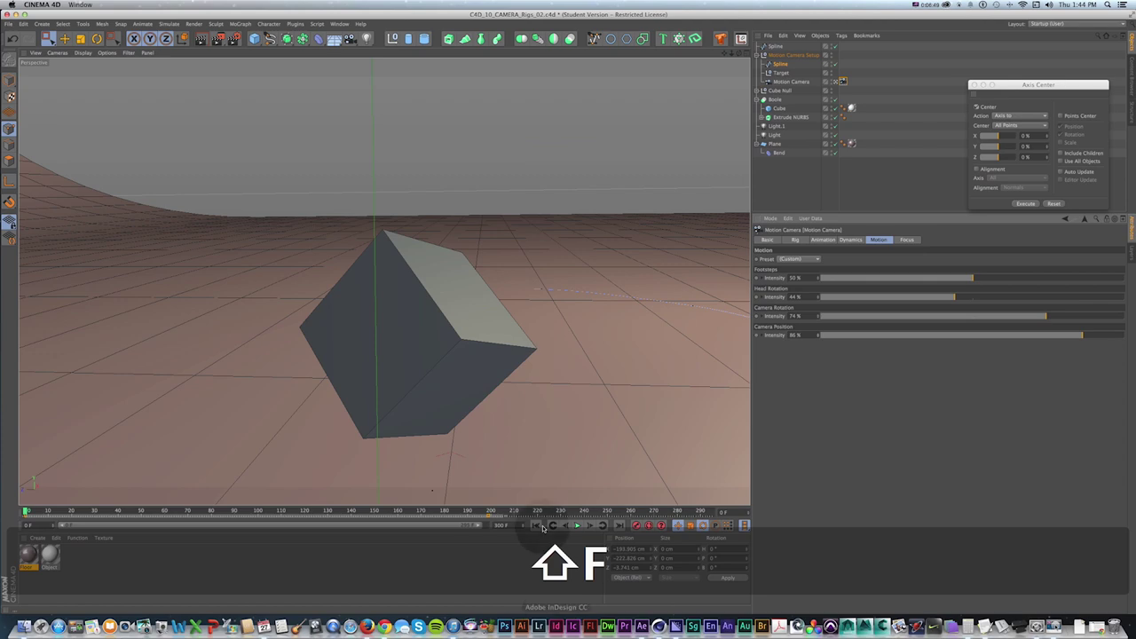
pyautogui.click(569, 525)
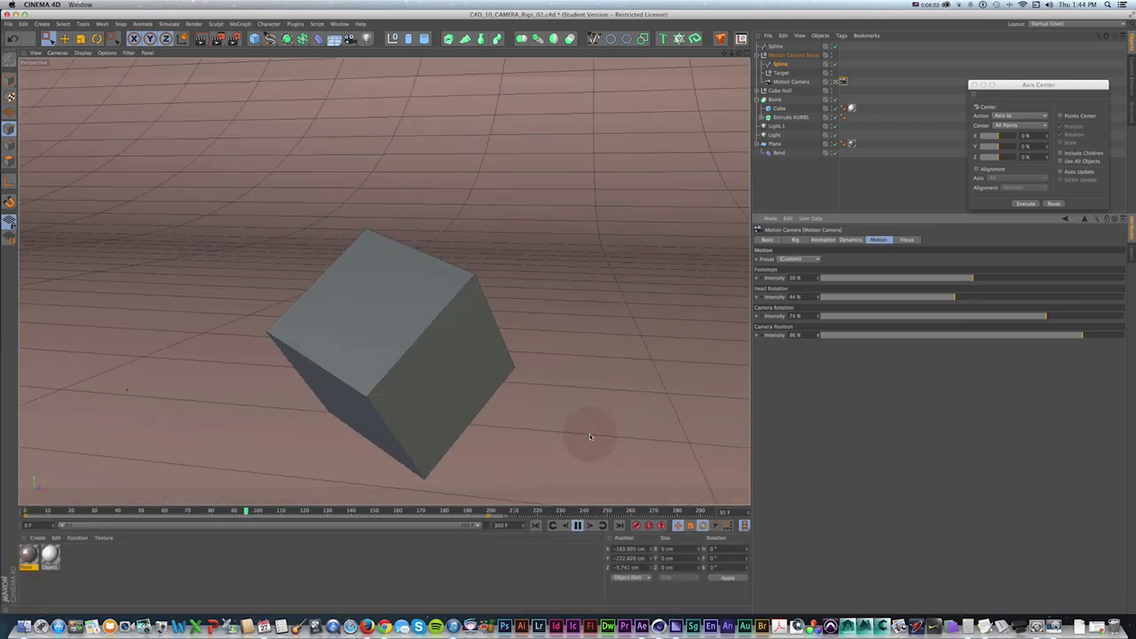
pyautogui.click(577, 525)
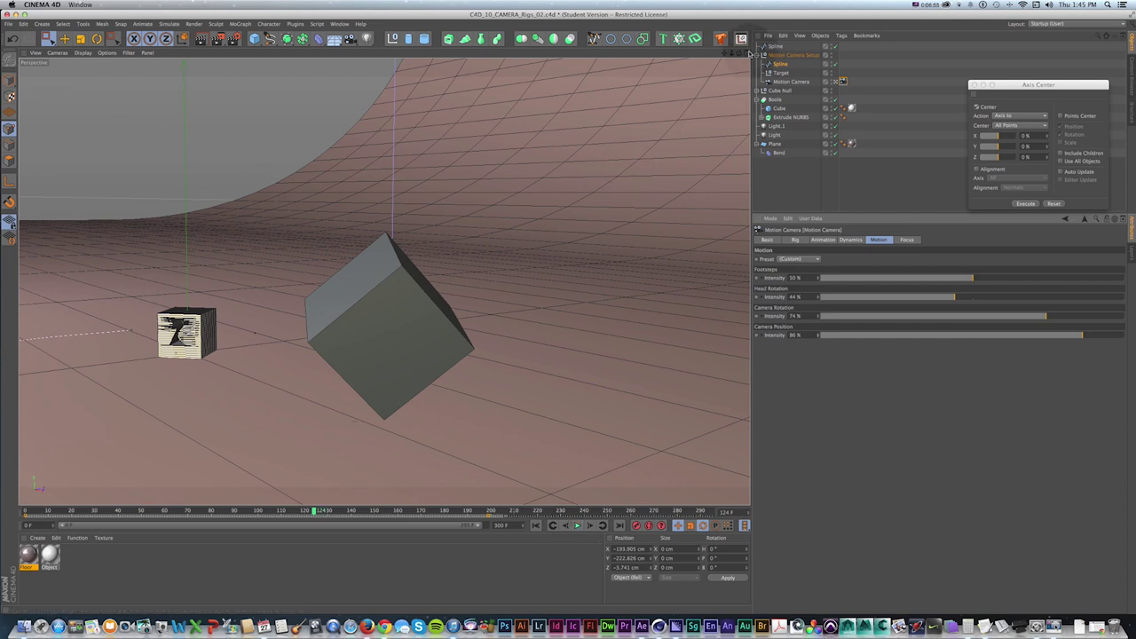
# - Show all four views and delete the path spline inside the Motion Camera Setup
pyautogui.middleClick(532, 64)
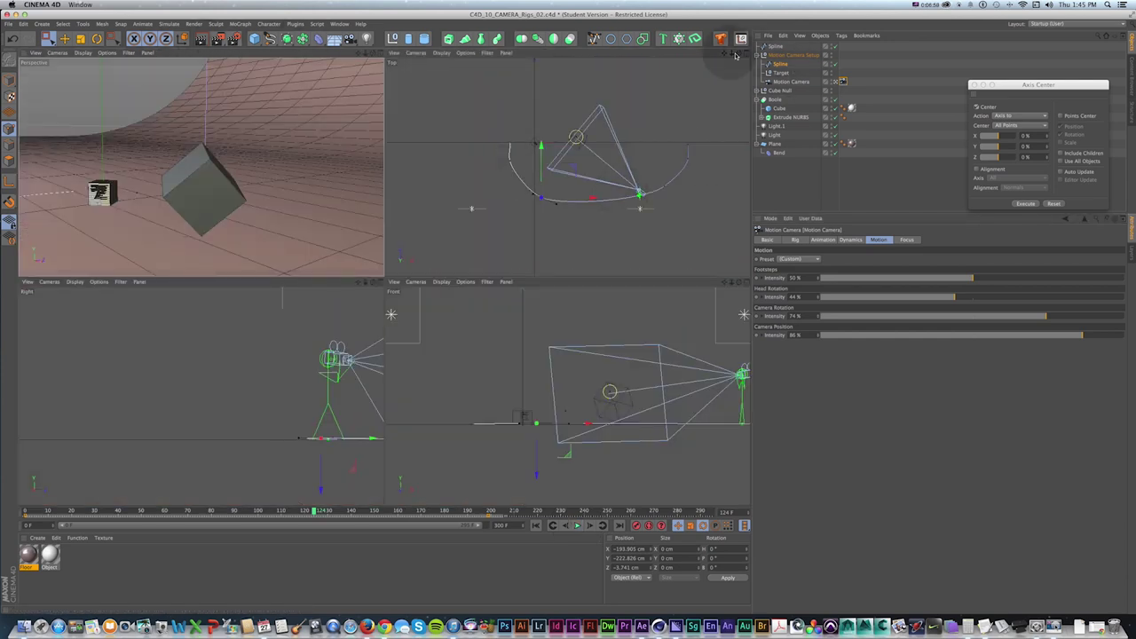
pyautogui.click(785, 64)
pyautogui.press('Delete')
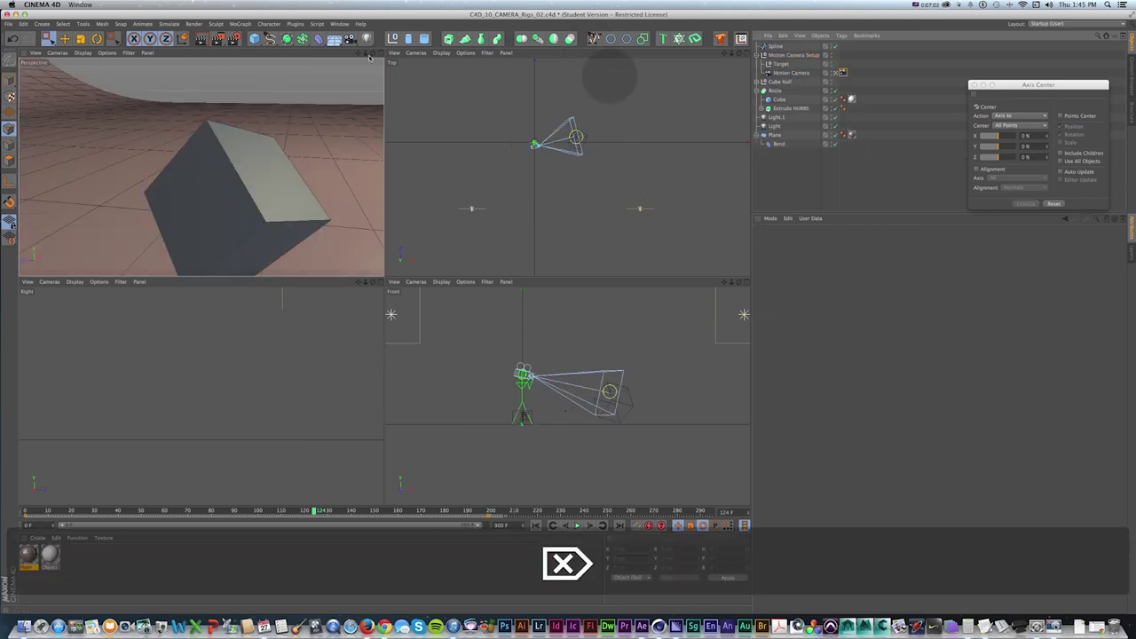
# - Draw a gently curved diagonal freehand spline in the Top view ending just below the camera target, and delete the old top-level Spline
pyautogui.click(271, 40)
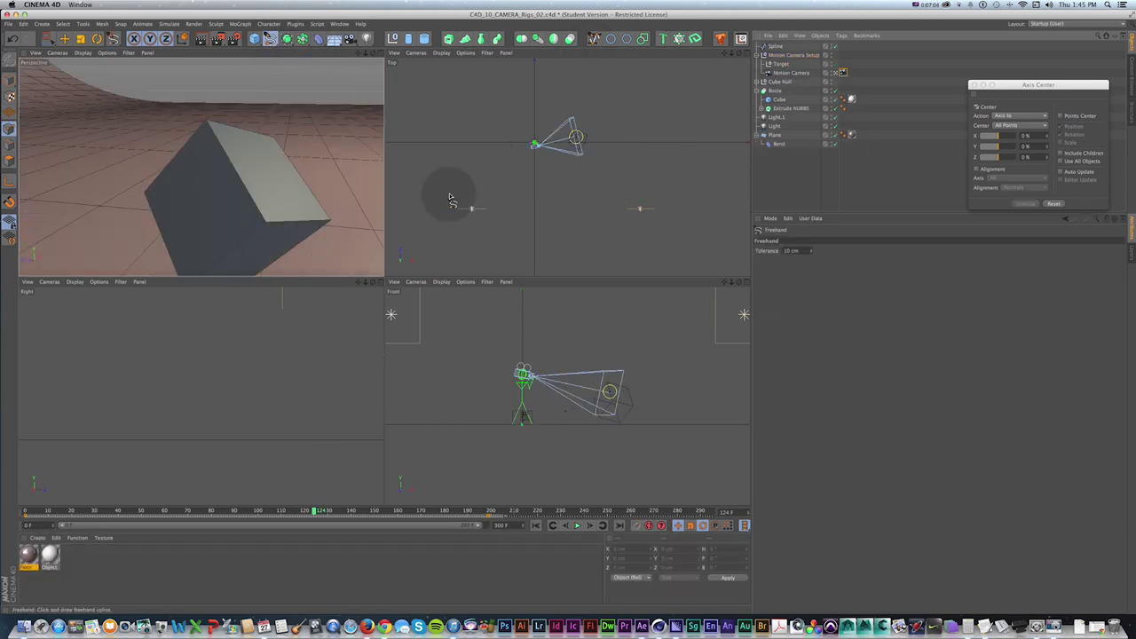
pyautogui.moveTo(426, 248); pyautogui.dragTo(566, 155)
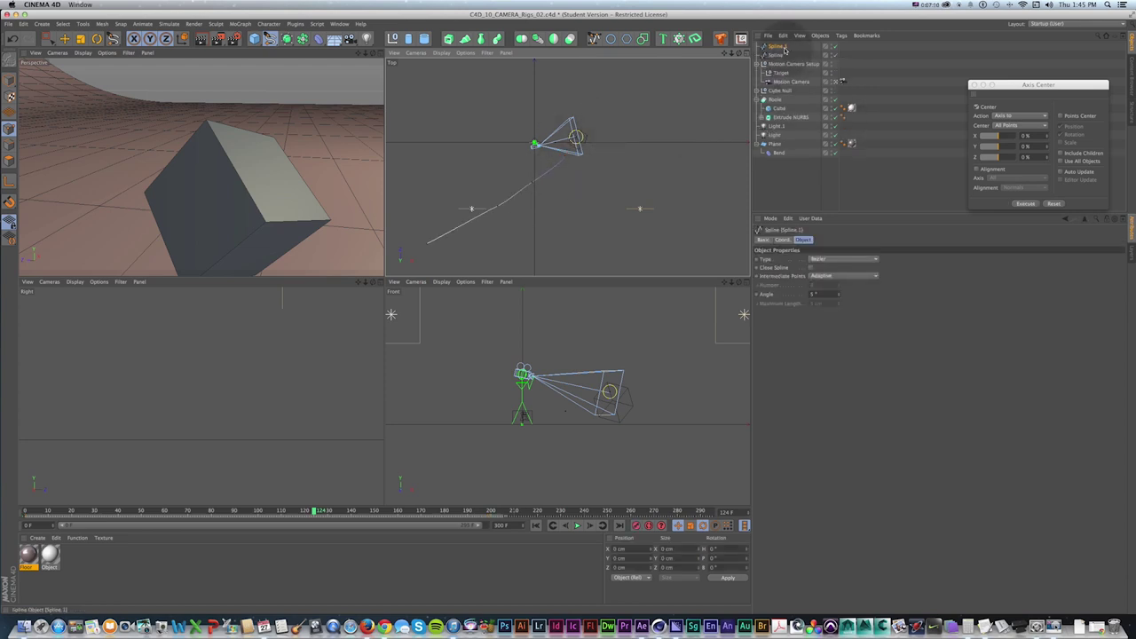
pyautogui.press('Delete')
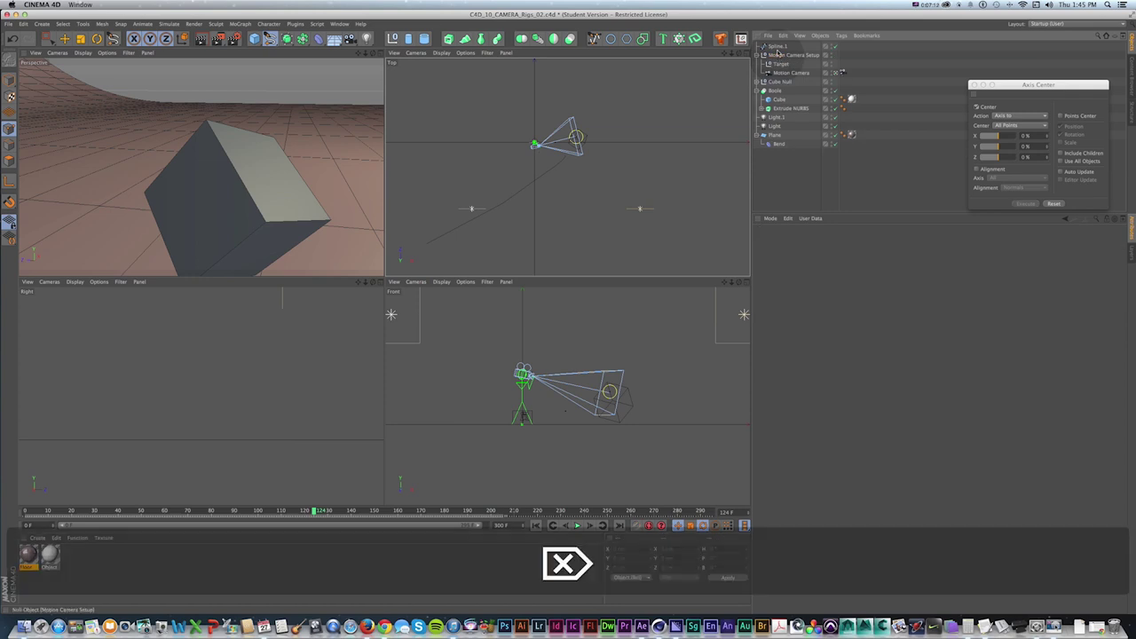
# - Place Spline.1 inside the Motion Camera Setup and assign it as the Motion Camera's Path Spline A
pyautogui.moveTo(779, 63); pyautogui.dragTo(781, 60)
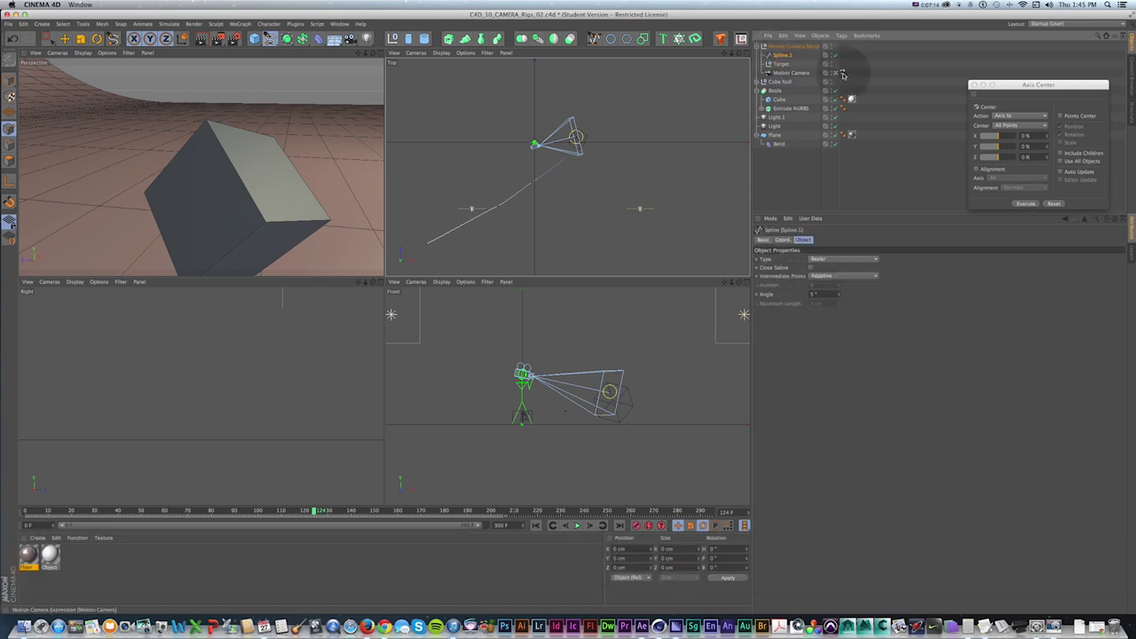
pyautogui.click(842, 72)
pyautogui.click(822, 239)
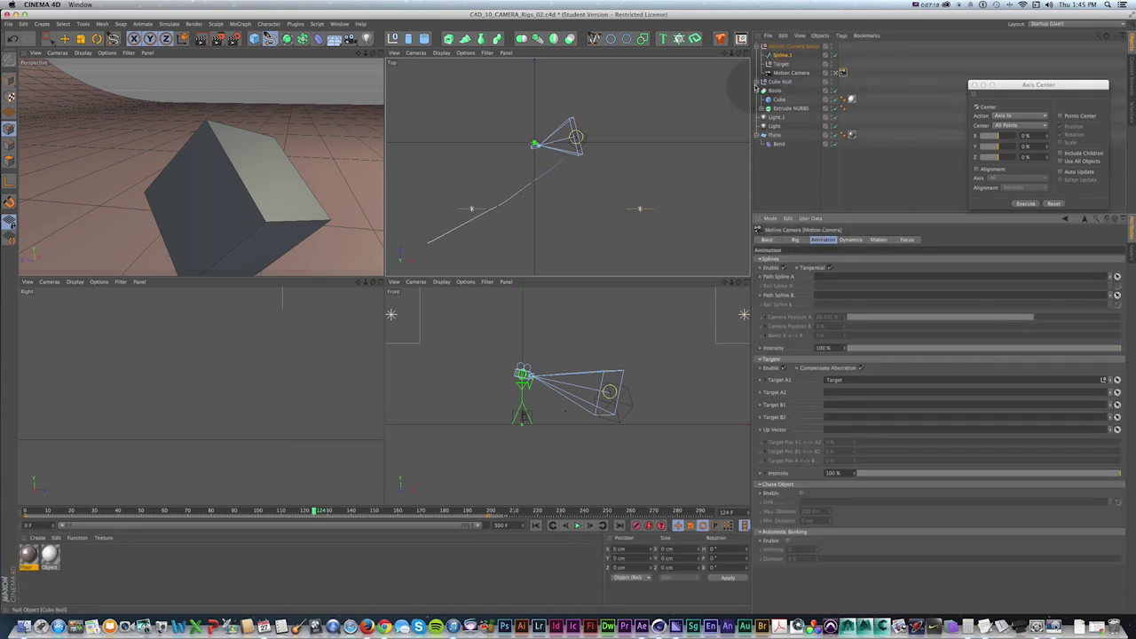
pyautogui.moveTo(780, 59); pyautogui.dragTo(831, 295)
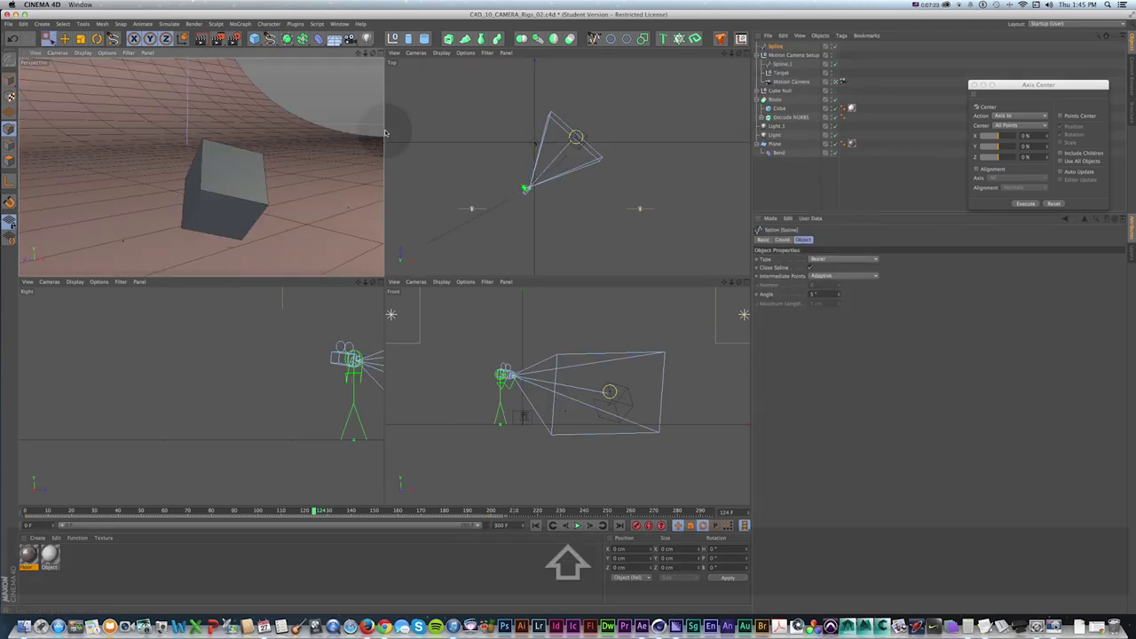
# - Maximize the Perspective view and play the camera animation from frame 0, stopping before the camera reaches the cube
pyautogui.click(377, 54)
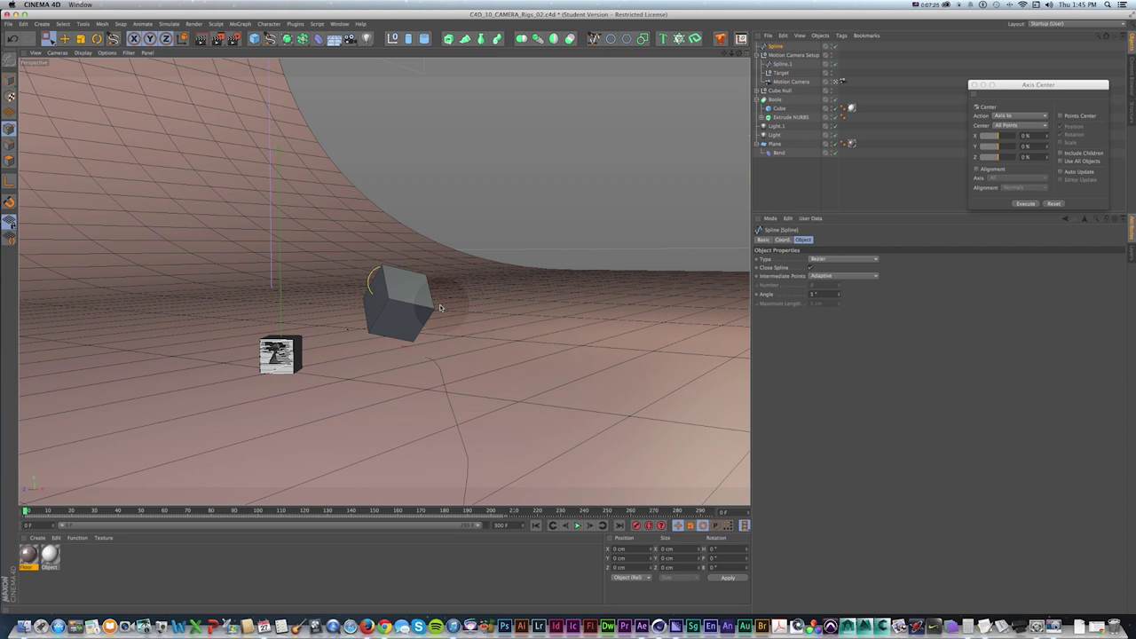
pyautogui.hotkey('shift', 'f')
pyautogui.click(575, 524)
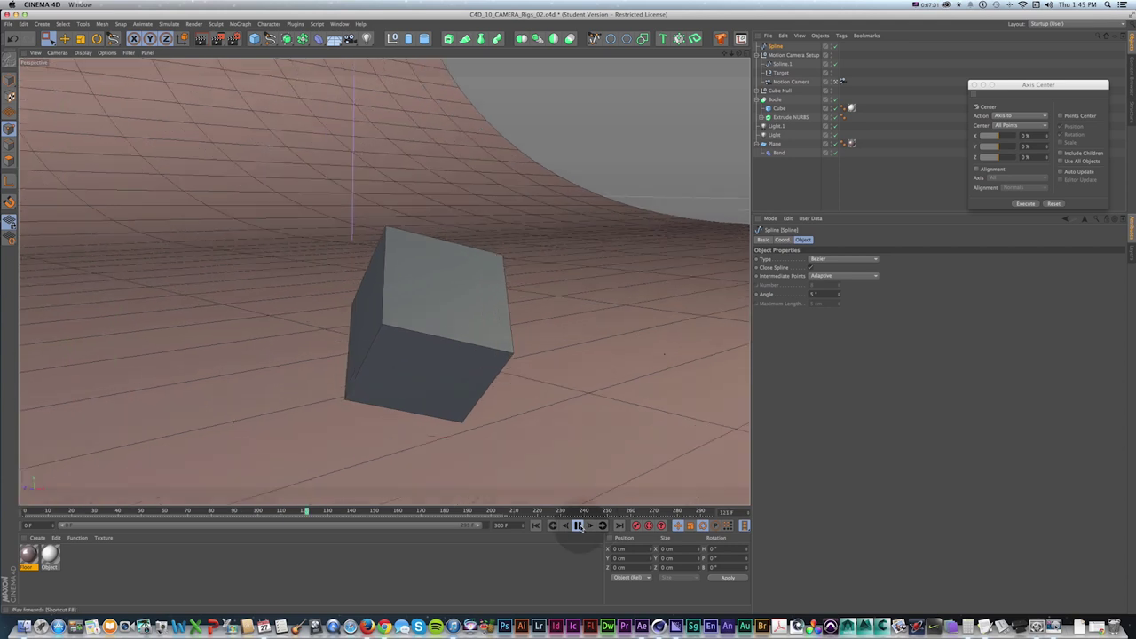
pyautogui.click(578, 525)
# - Set the Motion Camera's intensities to Footsteps 17%, Head Rotation 19%, Camera Rotation 41% and Camera Position 59%
pyautogui.click(844, 82)
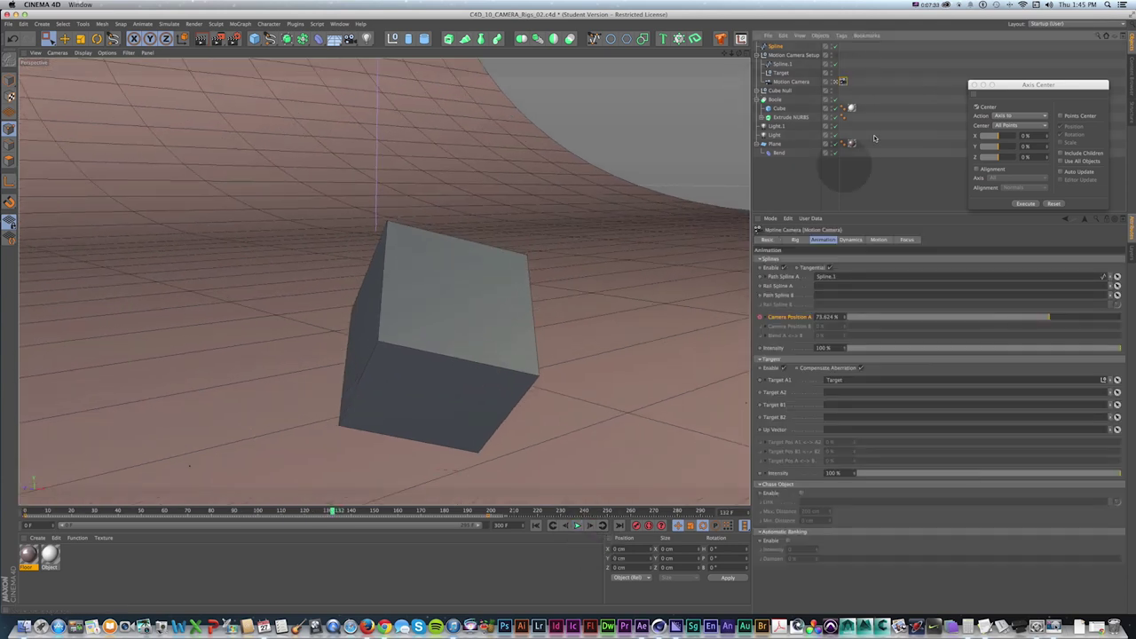
pyautogui.click(876, 240)
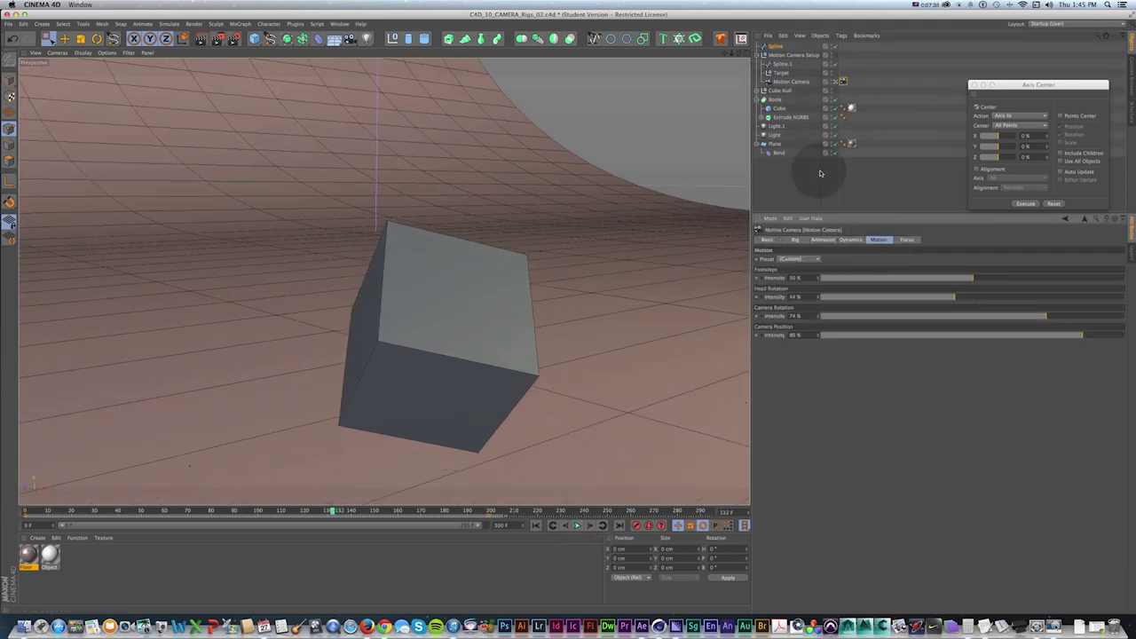
pyautogui.moveTo(817, 278); pyautogui.dragTo(817, 331)
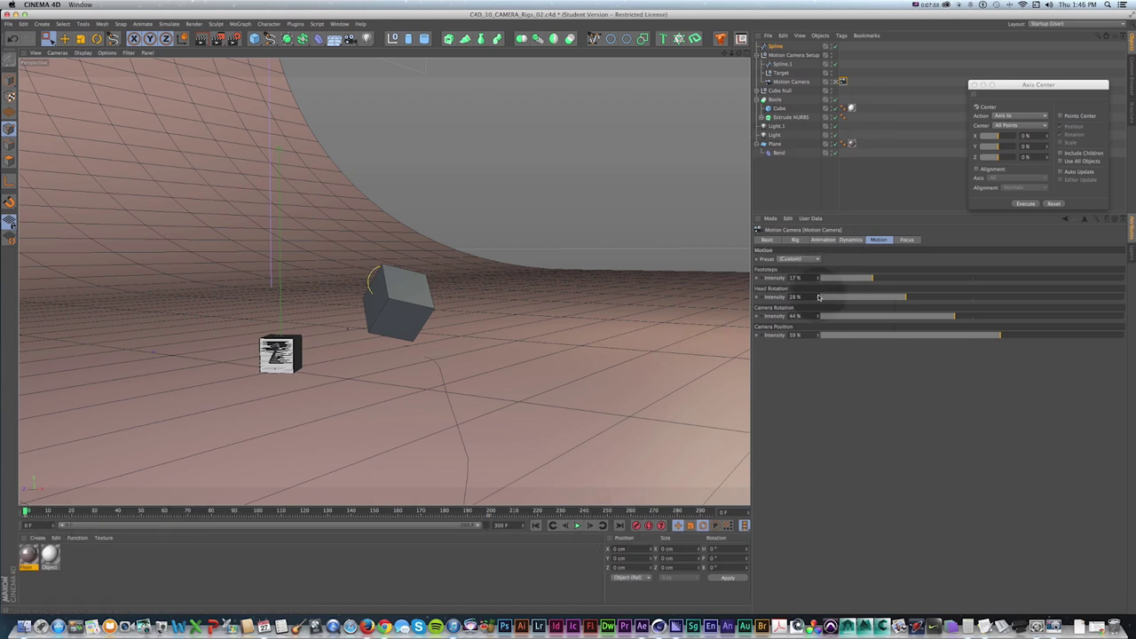
pyautogui.moveTo(818, 297); pyautogui.dragTo(818, 297)
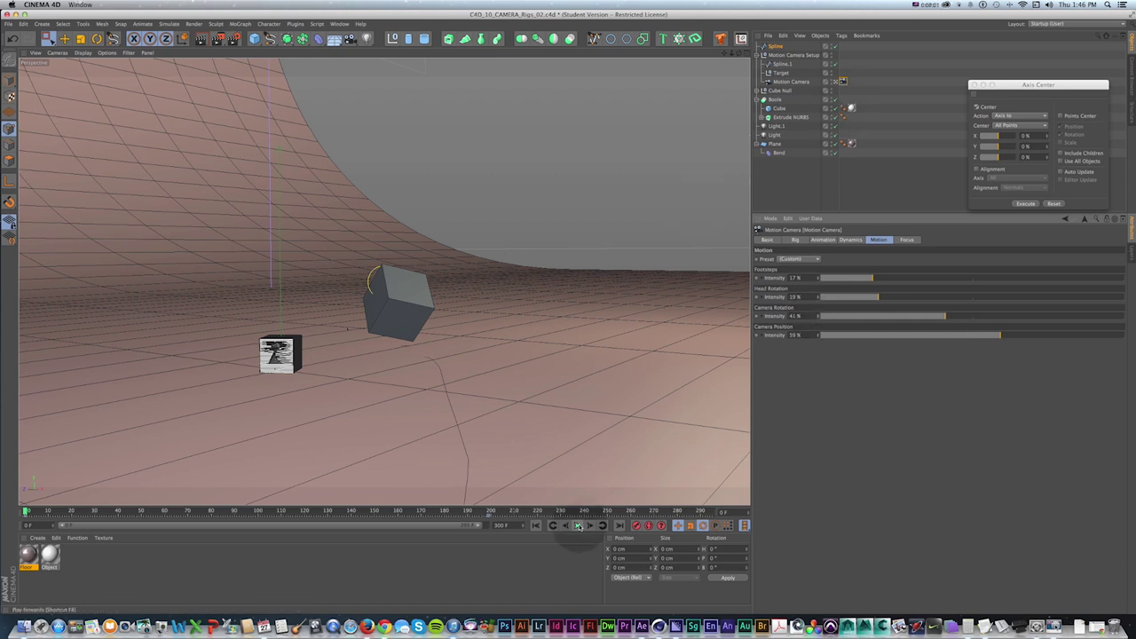
# - Play the animation with the reduced motion intensities, stop it, and return to frame 0
pyautogui.click(577, 519)
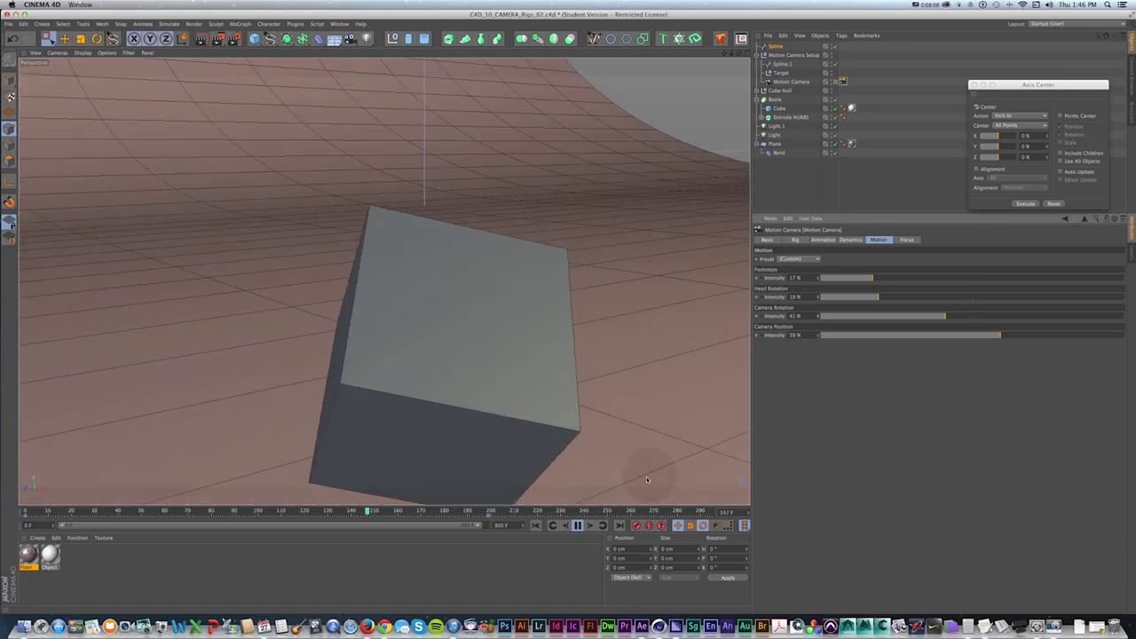
pyautogui.click(577, 524)
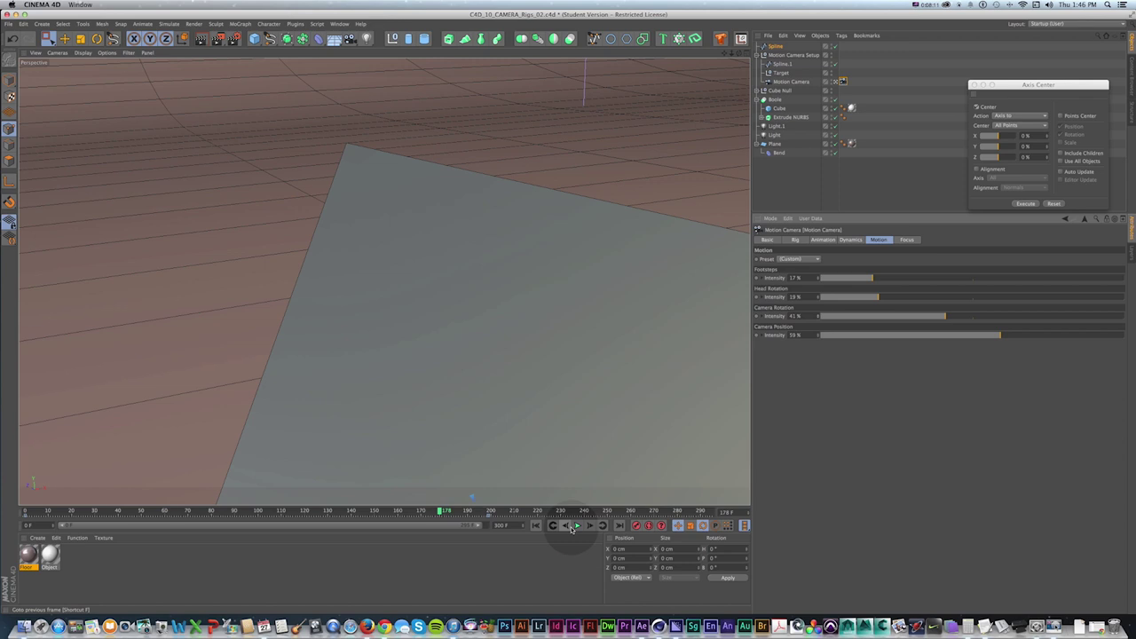
pyautogui.hotkey('shift', 'f')
# - Show all four views and move the path spline's end point slightly back from the target in the Top view, to about X -34 cm
pyautogui.click(746, 53)
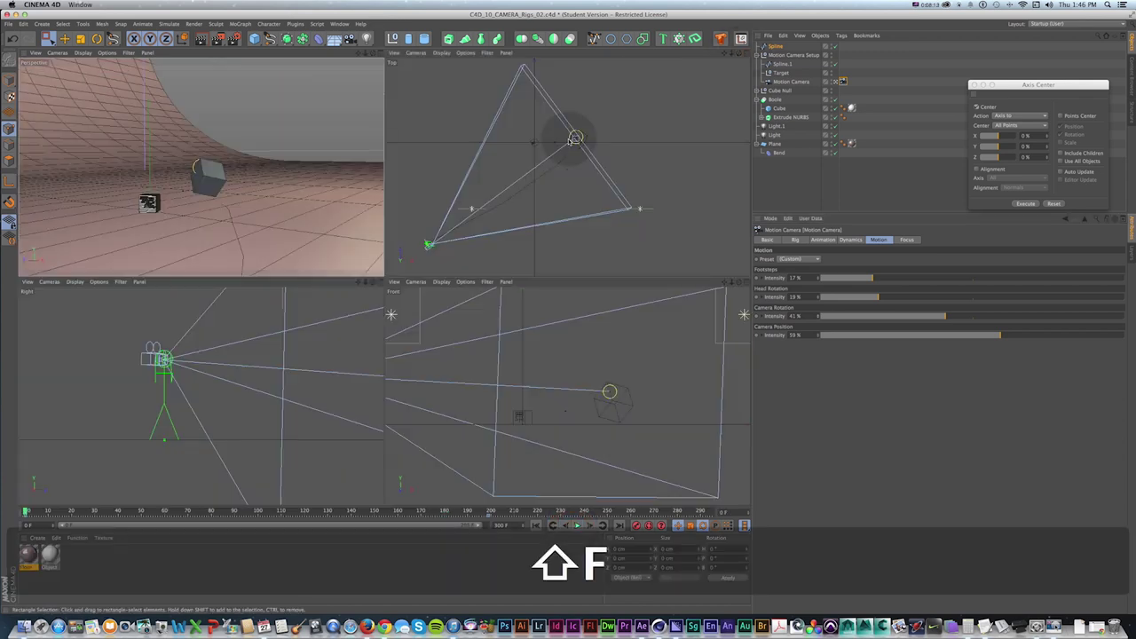
pyautogui.click(573, 134)
pyautogui.press('super+z')
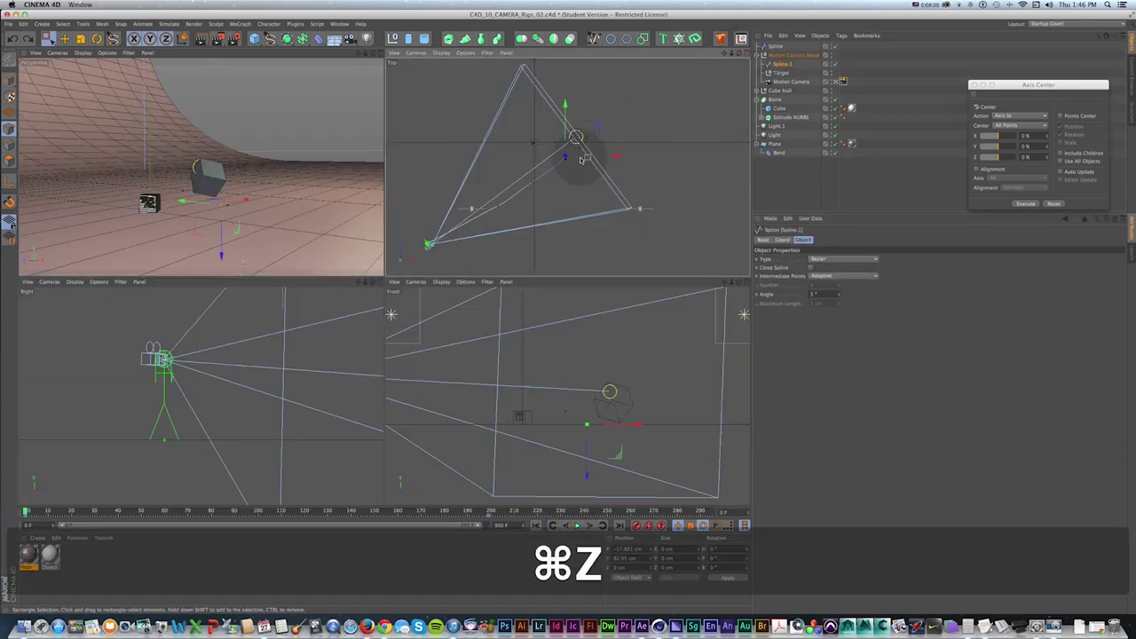
pyautogui.moveTo(547, 175); pyautogui.dragTo(563, 139)
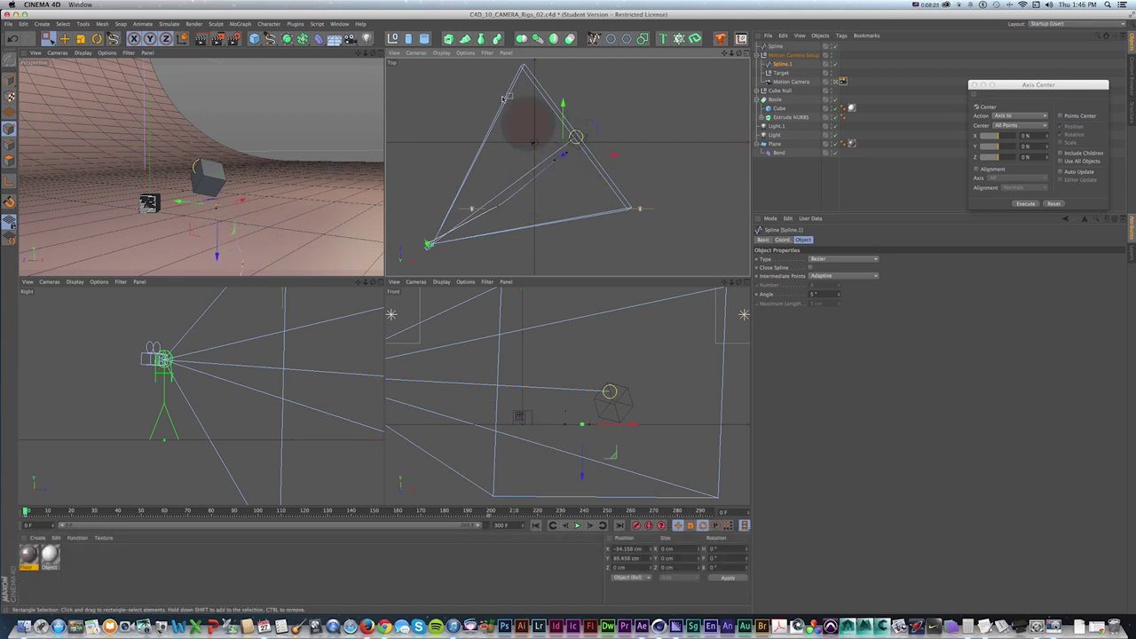
# - Maximize the Perspective view, replay the animation from frame 0 along the adjusted path, and stop it
pyautogui.click(380, 52)
pyautogui.hotkey('shift', 'f')
pyautogui.click(576, 525)
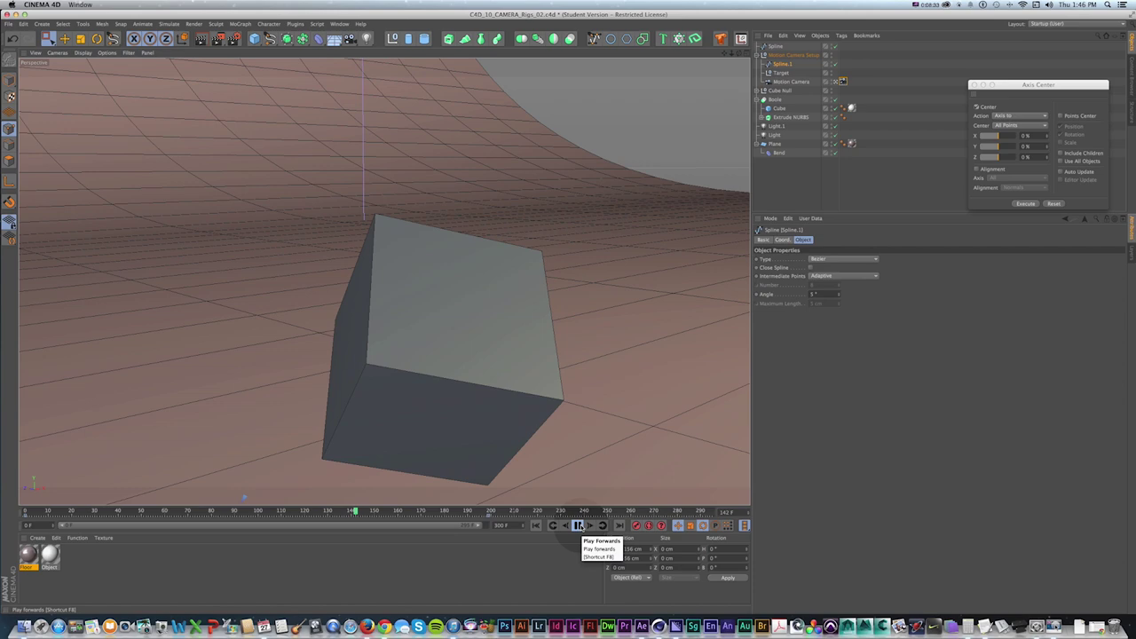
pyautogui.click(577, 525)
# - Scrub back to frame 104, pull the path spline's end point back to about X -197 cm, Y -47 cm, and replay from frame 0
pyautogui.click(413, 511)
pyautogui.moveTo(411, 511); pyautogui.dragTo(267, 511)
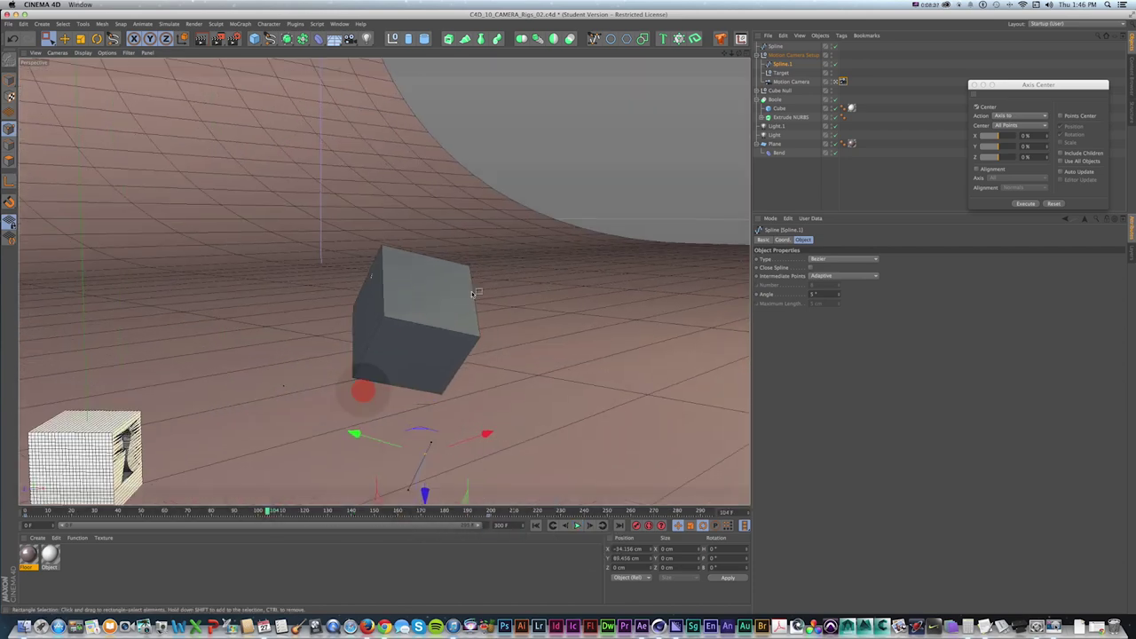
pyautogui.click(536, 526)
pyautogui.click(577, 527)
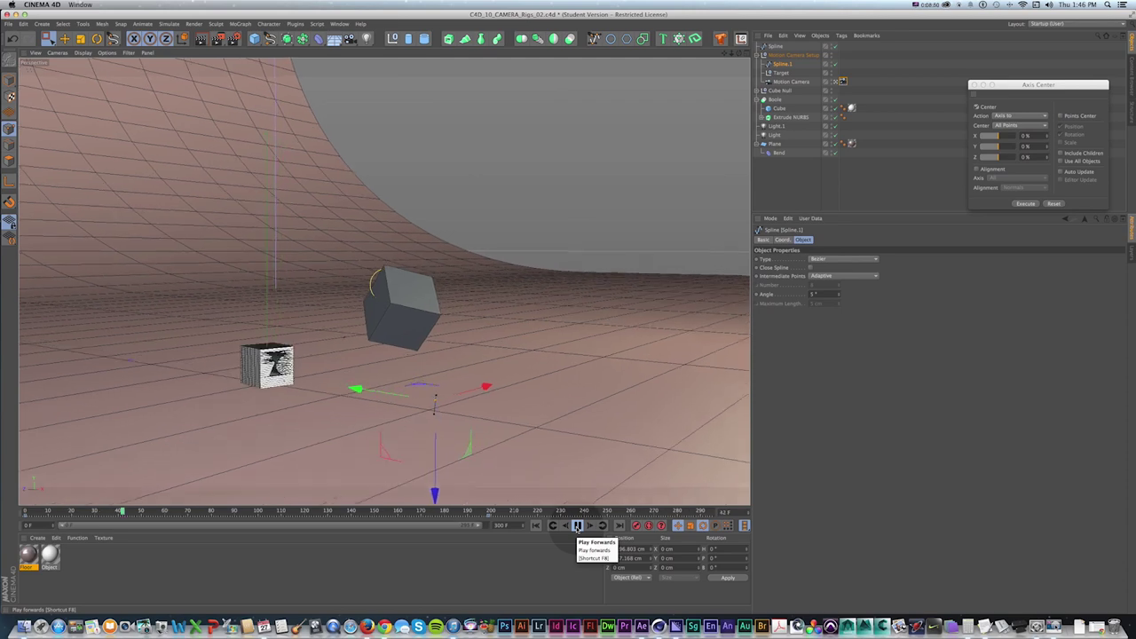
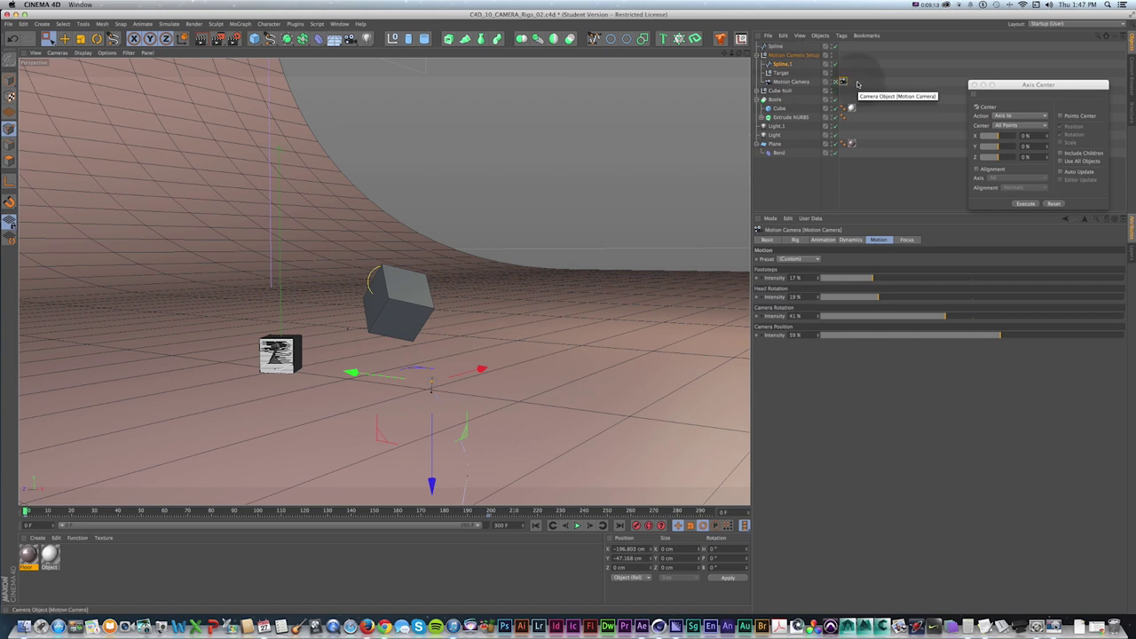
# - Examine the spline and target options in the Motion Camera's Animation settings
pyautogui.click(823, 240)
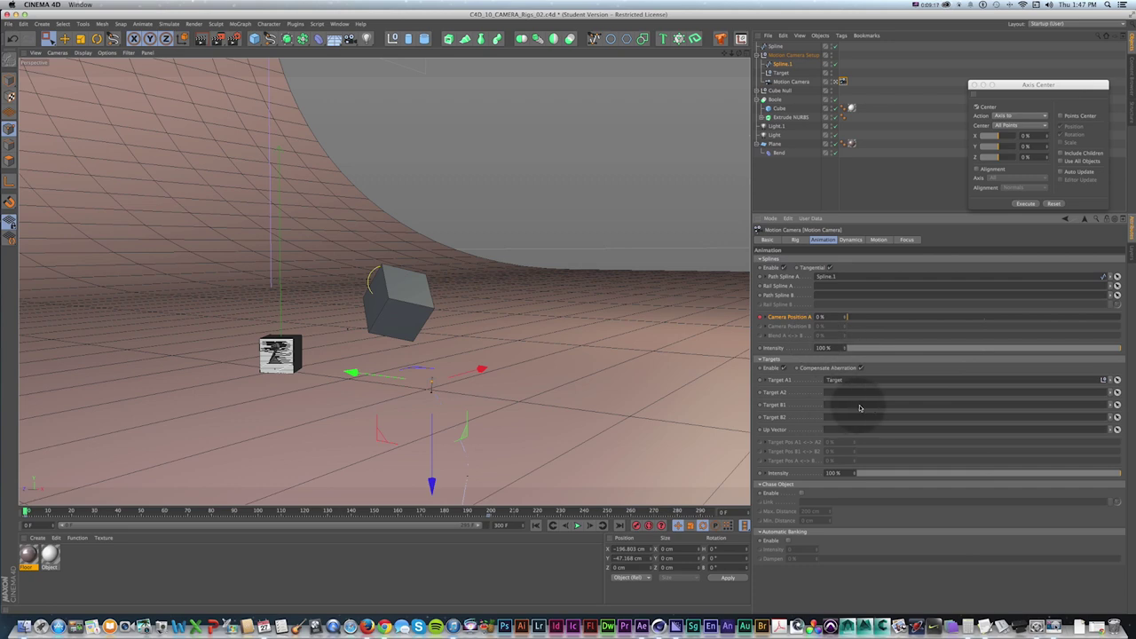
pyautogui.keyDown('ctrl'); pyautogui.scroll(2, 899, 403); pyautogui.keyUp('ctrl')
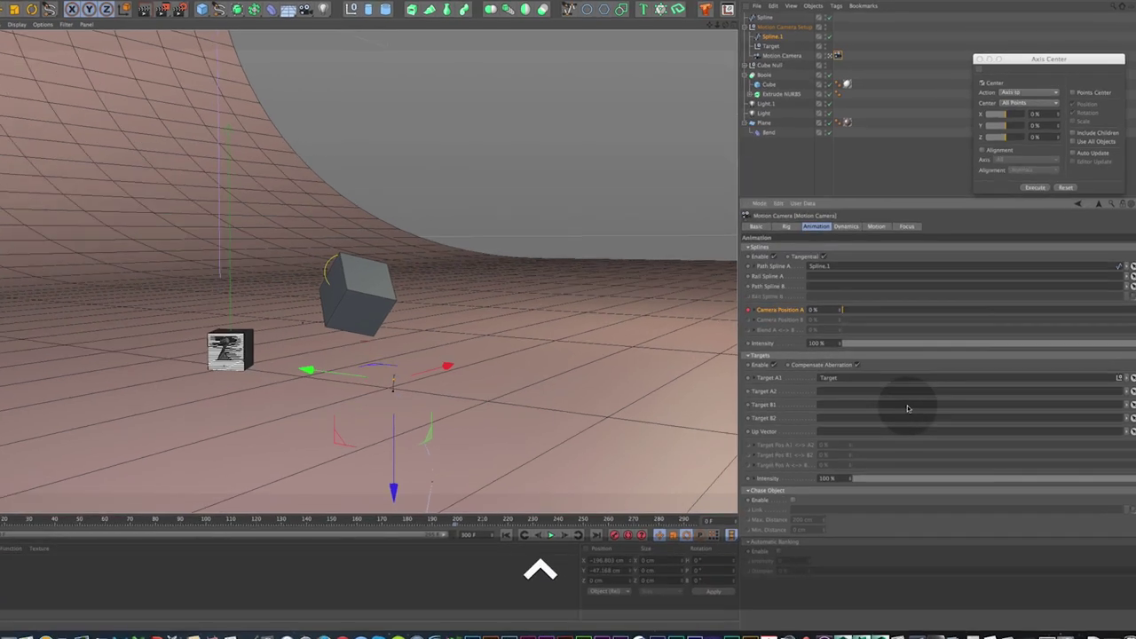
pyautogui.keyDown('ctrl'); pyautogui.scroll(-2, 901, 405); pyautogui.keyUp('ctrl')
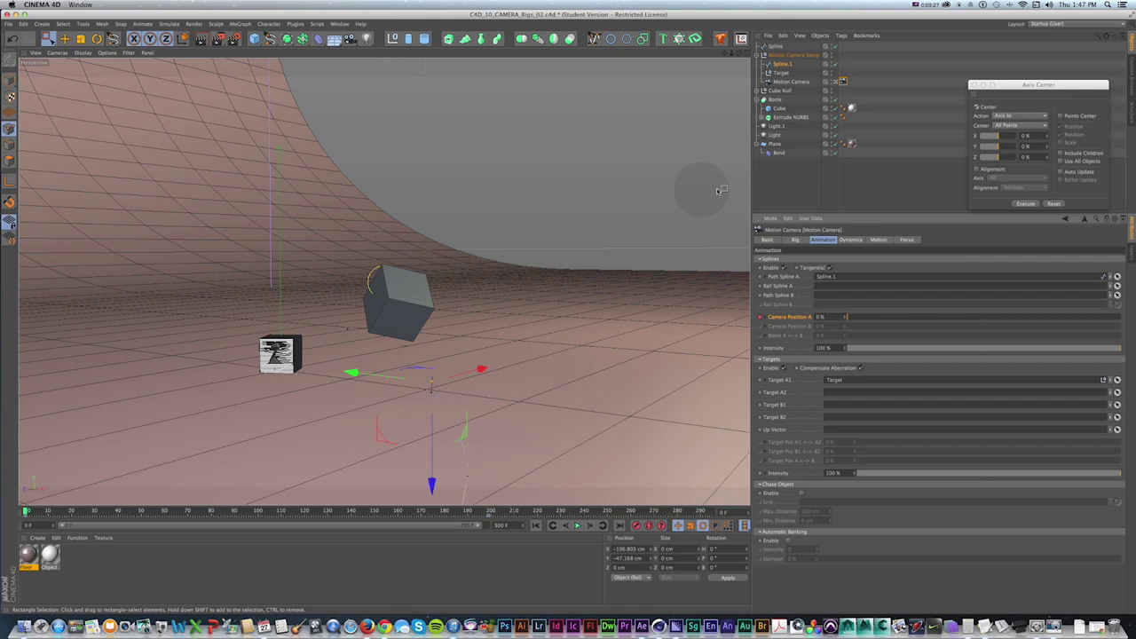
pyautogui.moveTo(36, 512)
pyautogui.mouseDown()
pyautogui.moveTo(292, 511)
pyautogui.moveTo(16, 507)
pyautogui.mouseUp()
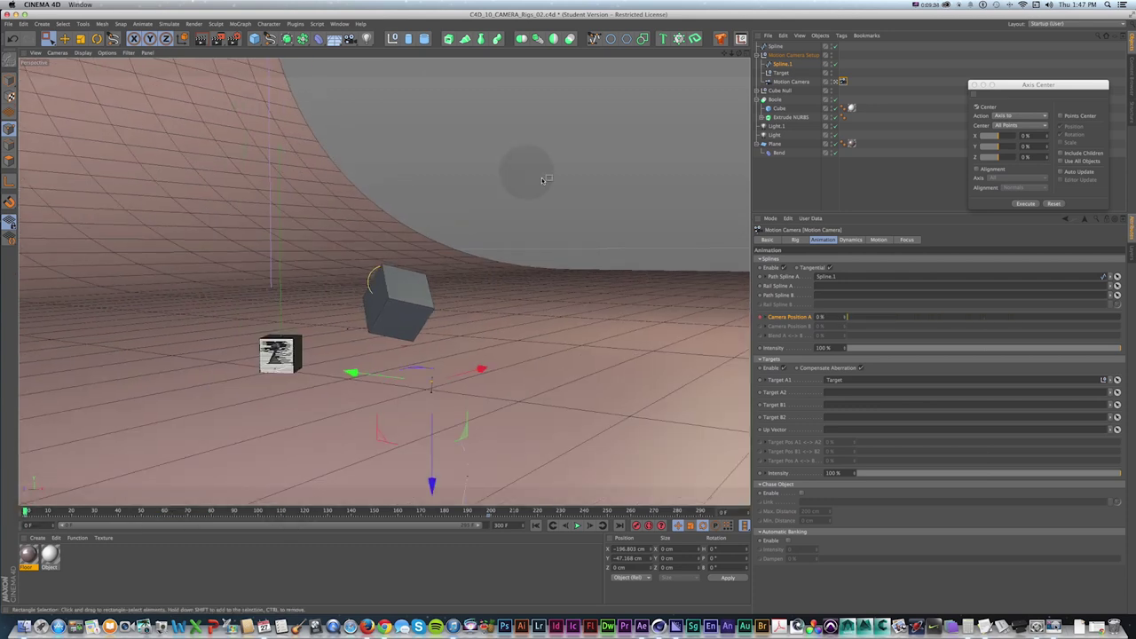
# - Duplicate the Target null inside the Motion Camera Setup and rename the copy Target B
pyautogui.keyDown('super'); pyautogui.click(781, 75); pyautogui.keyUp('super')
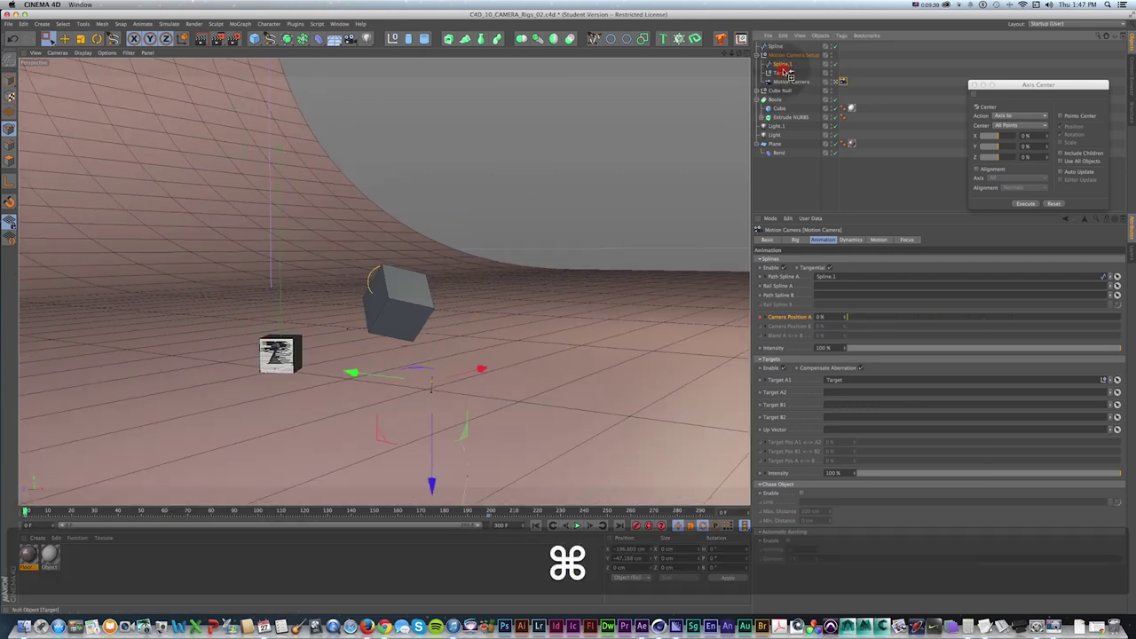
pyautogui.keyDown('super'); pyautogui.moveTo(784, 73); pyautogui.dragTo(782, 73); pyautogui.keyUp('super')
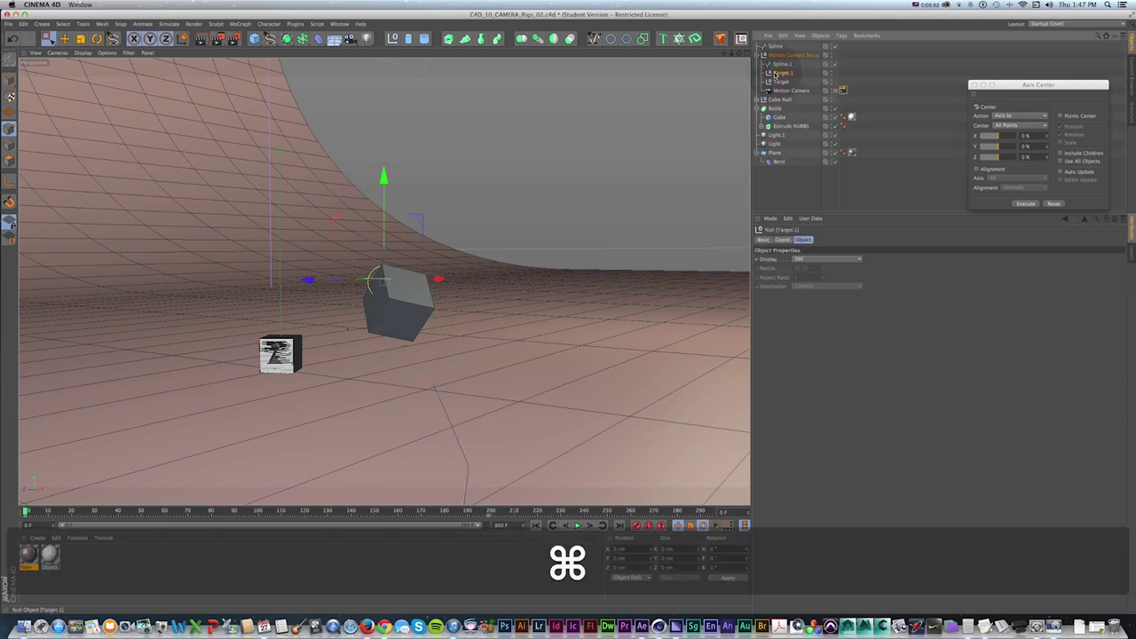
pyautogui.doubleClick(797, 73)
pyautogui.write('B')
pyautogui.press('Return')
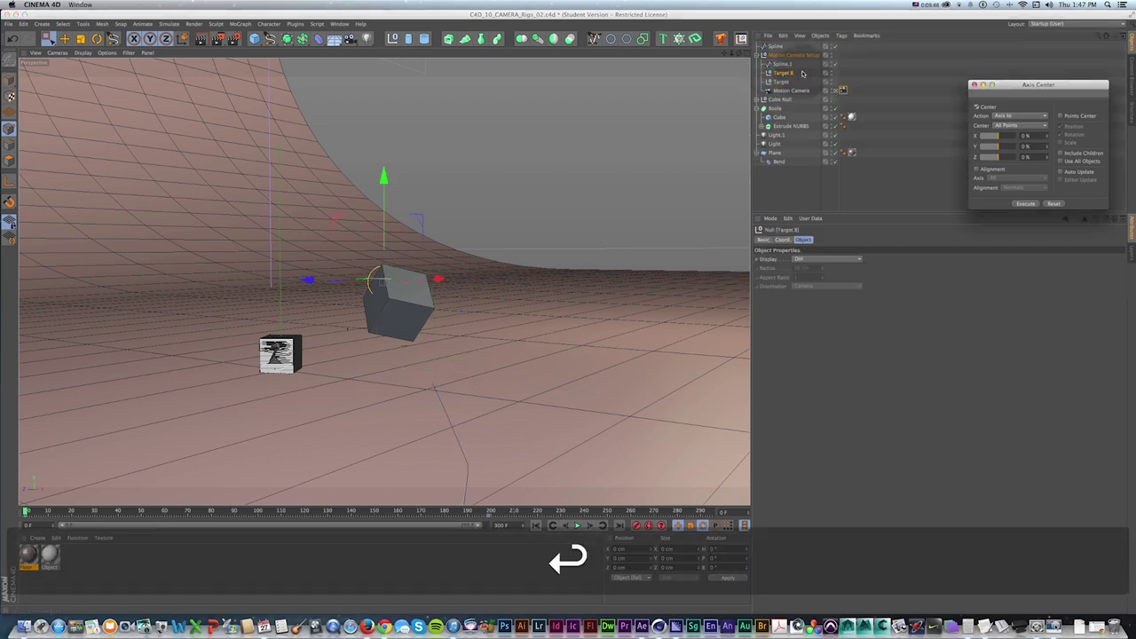
# - Assign Target B as the Motion Camera's Target A2 and move it away from the first target, beside the small textured cube
pyautogui.click(842, 89)
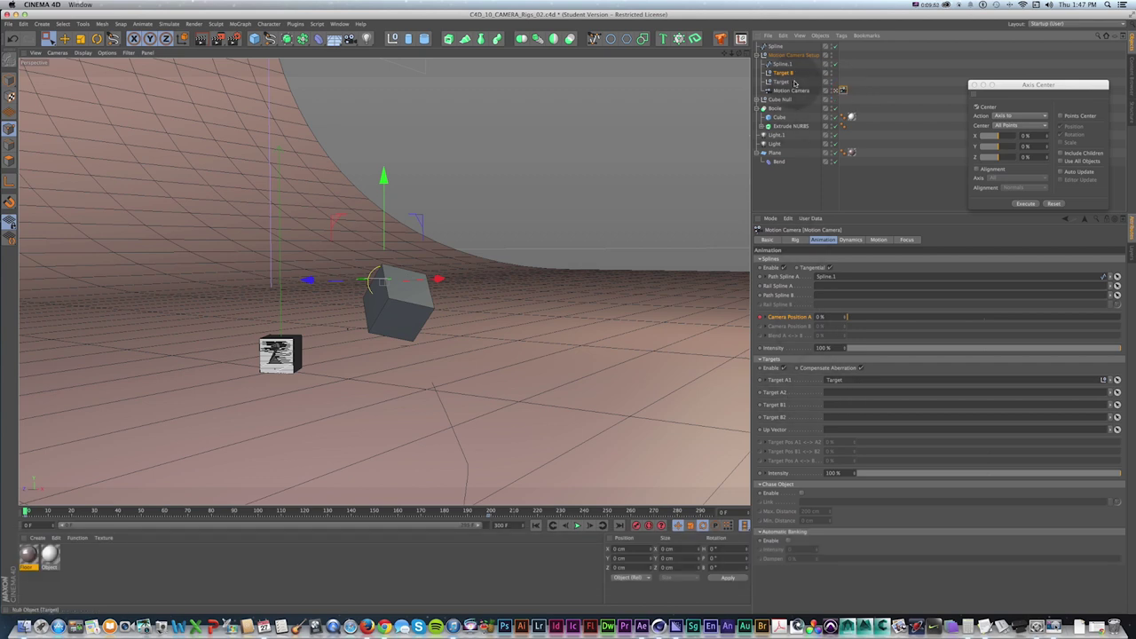
pyautogui.moveTo(783, 73); pyautogui.dragTo(842, 373)
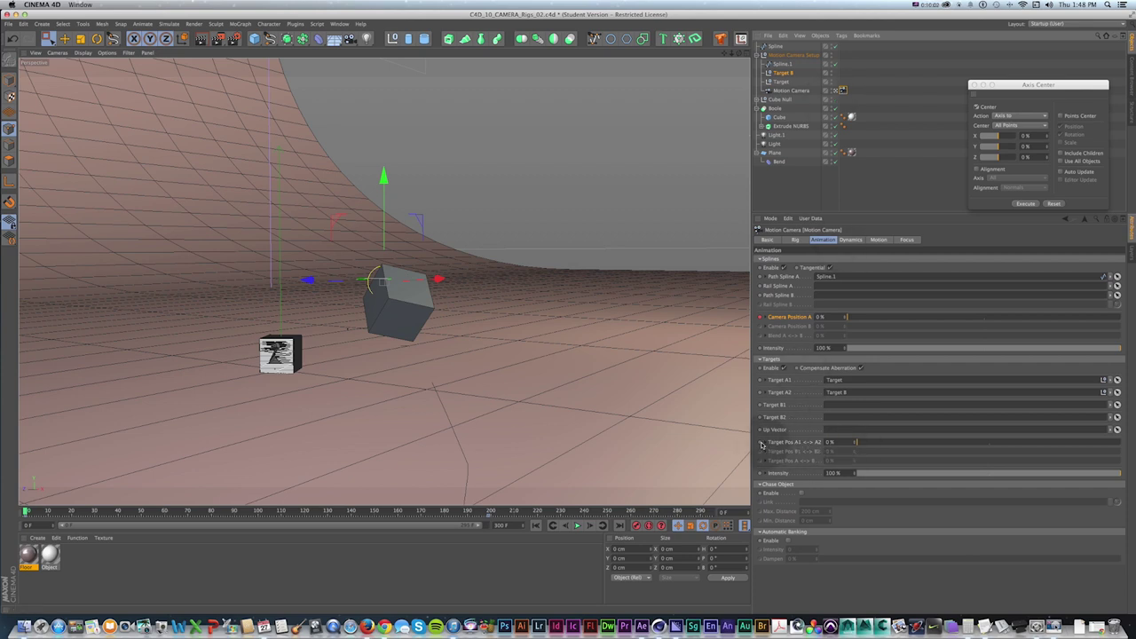
pyautogui.moveTo(393, 242); pyautogui.dragTo(204, 251)
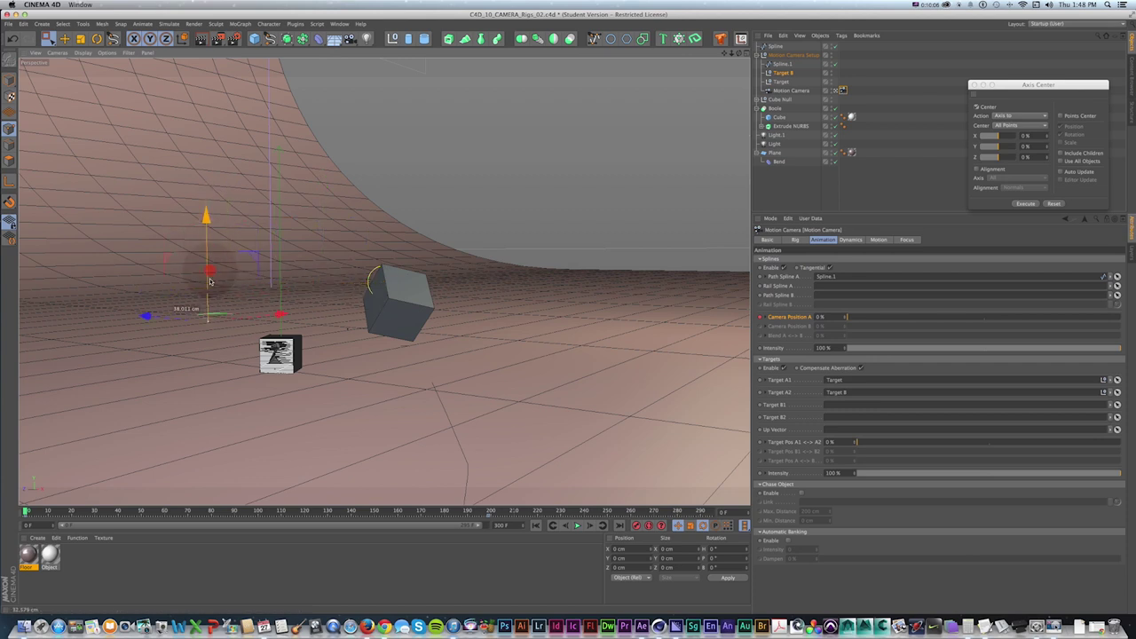
pyautogui.press('F5')
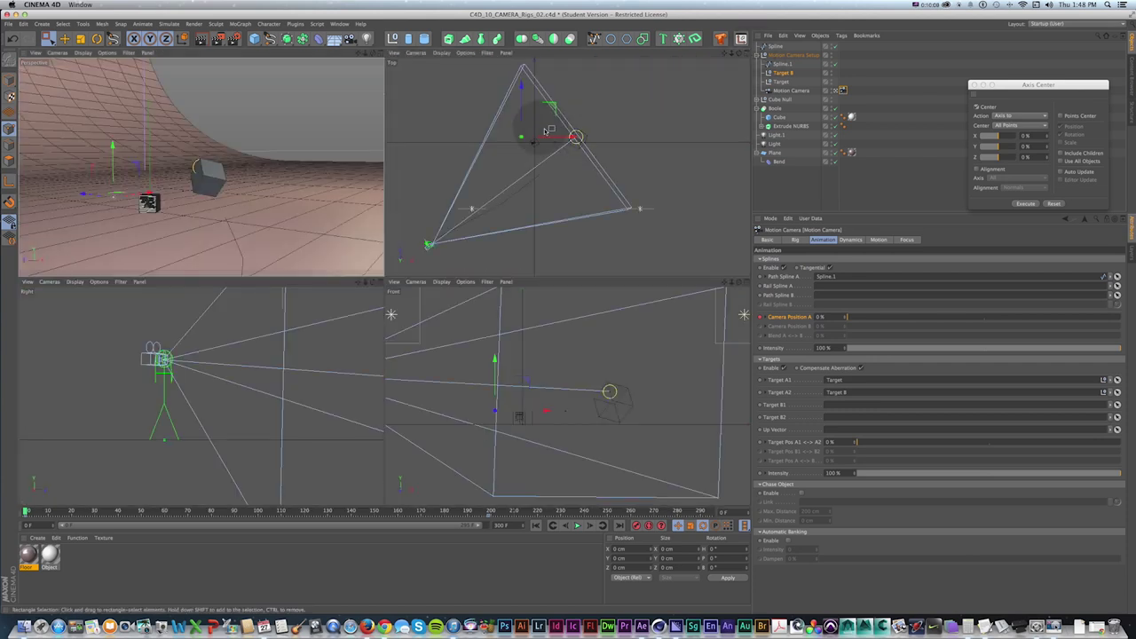
pyautogui.moveTo(520, 112); pyautogui.dragTo(522, 122)
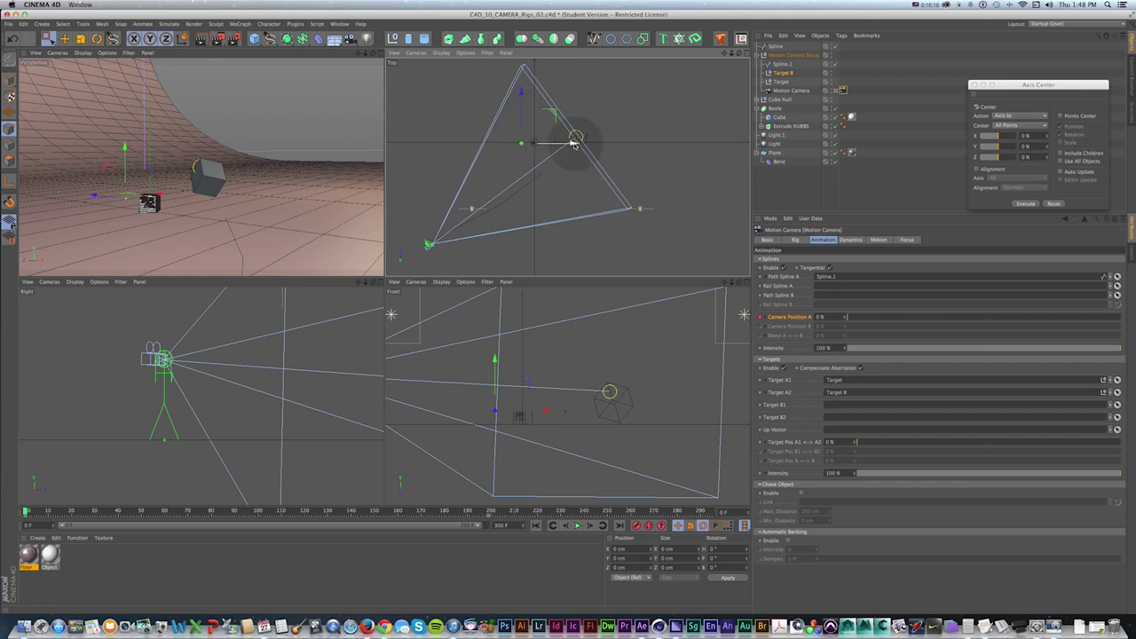
pyautogui.click(379, 52)
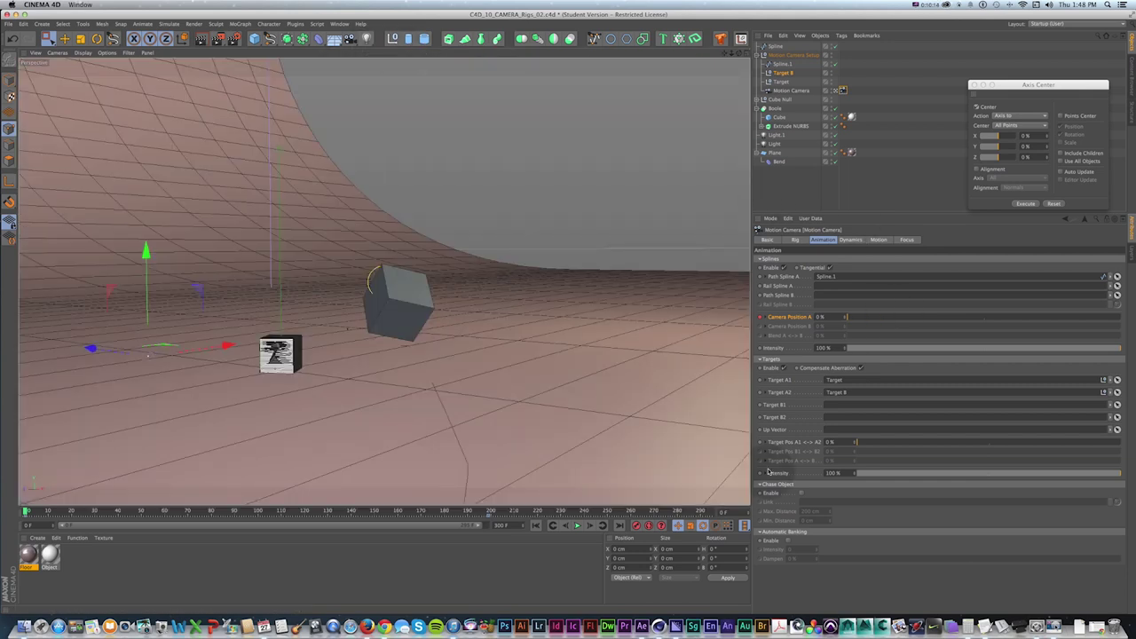
# - Keyframe Target Pos A1 <-> A2 at 0% on frame 0 and 100% on frame 199, and return to frame 0
pyautogui.keyDown('super'); pyautogui.click(761, 442); pyautogui.keyUp('super')
pyautogui.moveTo(342, 513); pyautogui.dragTo(489, 512)
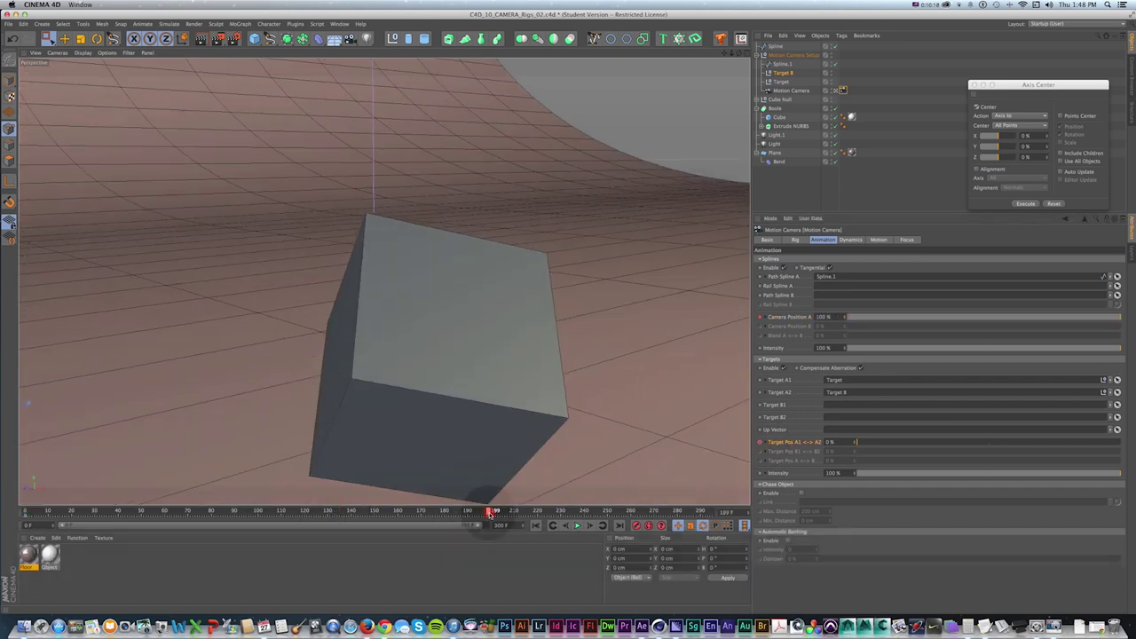
pyautogui.moveTo(855, 444); pyautogui.dragTo(854, 442)
pyautogui.moveTo(383, 281); pyautogui.dragTo(383, 282)
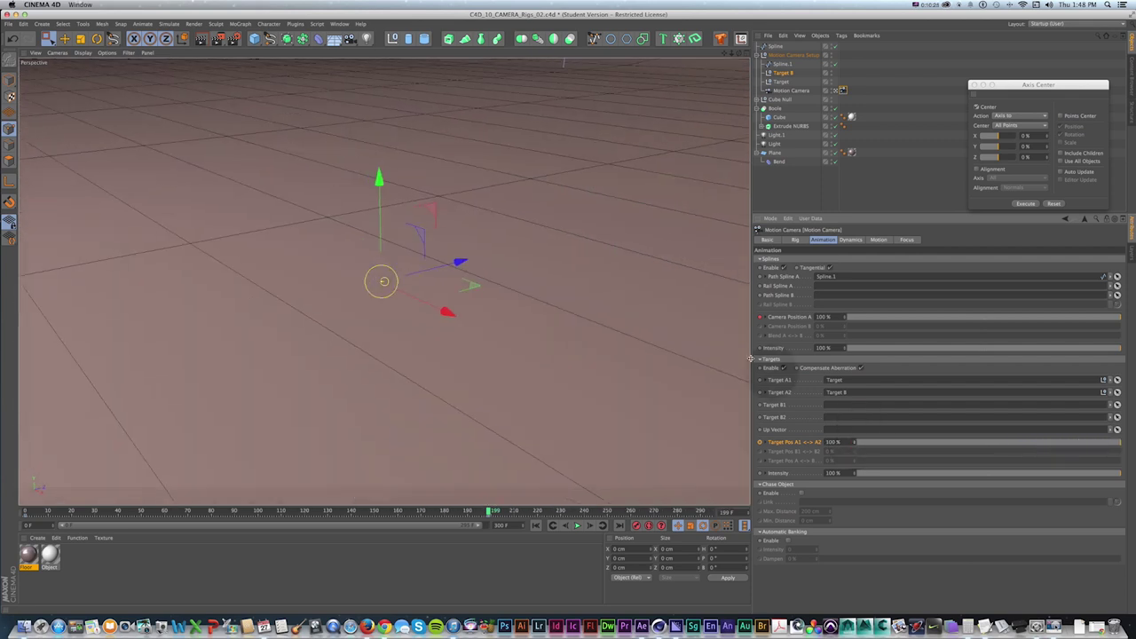
pyautogui.press('super')
pyautogui.keyDown('super'); pyautogui.click(760, 443); pyautogui.keyUp('super')
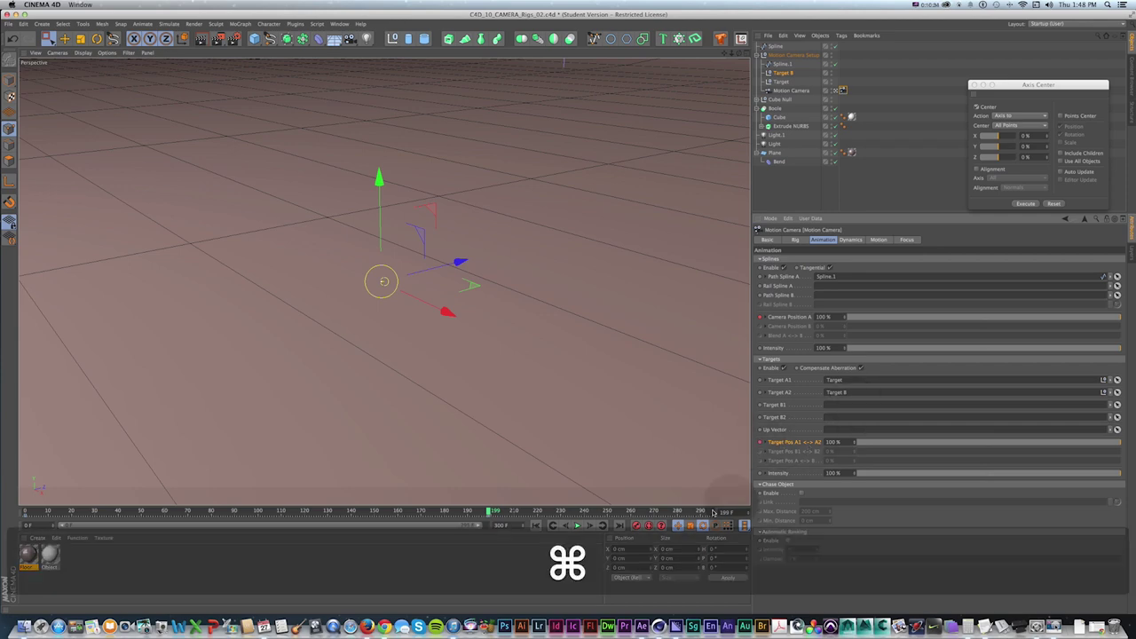
pyautogui.moveTo(489, 513); pyautogui.dragTo(27, 512)
pyautogui.click(831, 318)
pyautogui.click(812, 501)
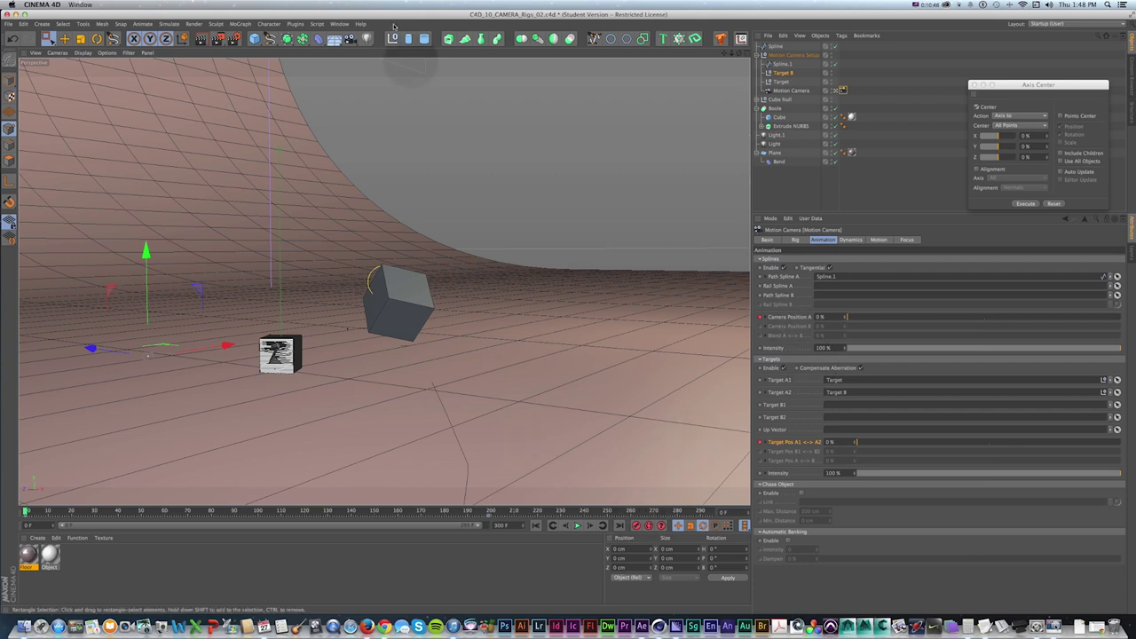
# - Play the animation through the Motion Camera and scrub along the timeline to review the shift between the two targets
pyautogui.click(577, 525)
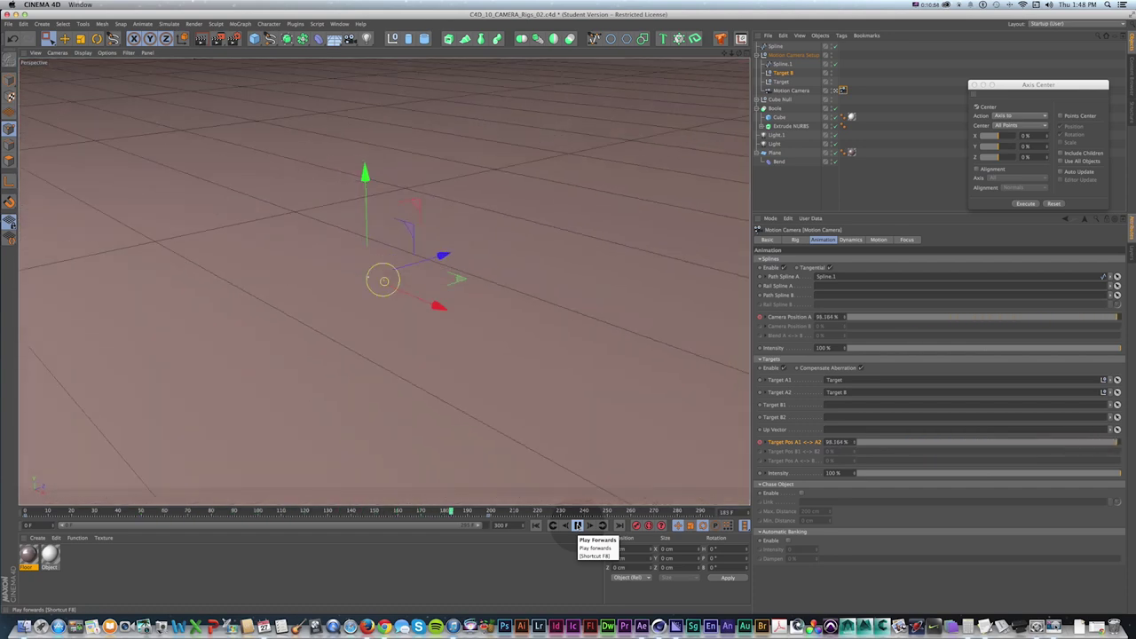
pyautogui.hotkey('shift', 'f')
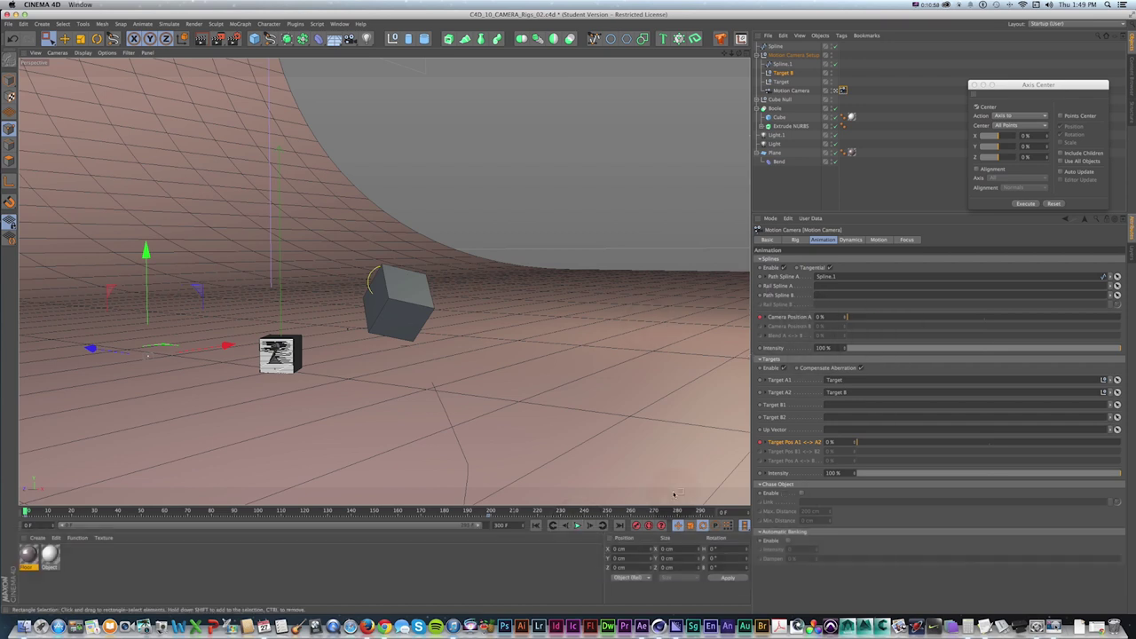
pyautogui.click(577, 525)
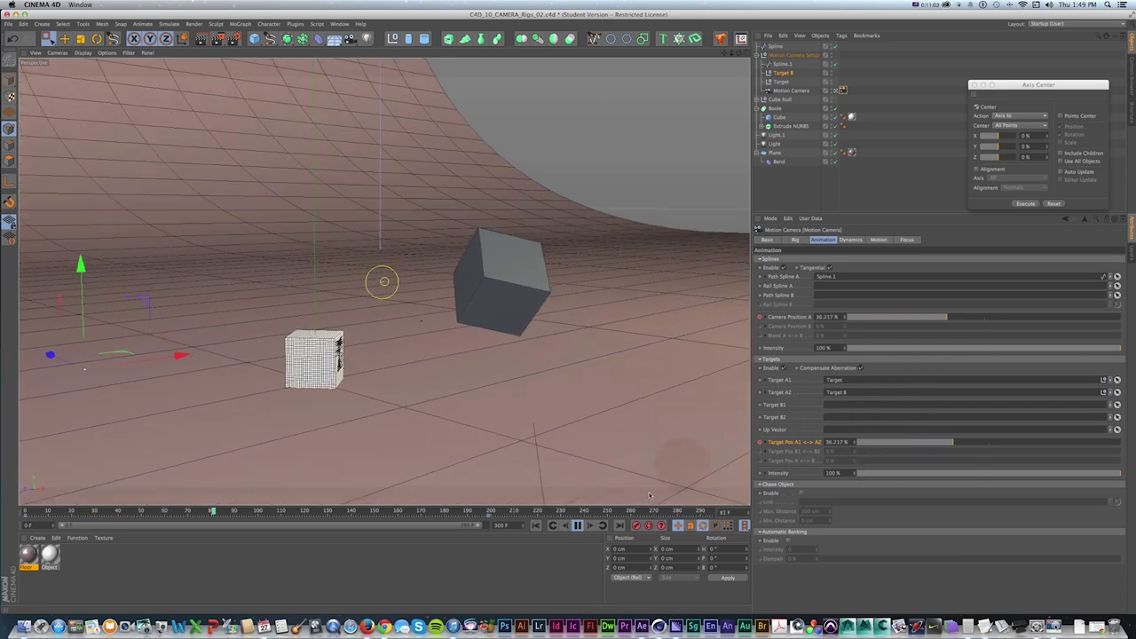
pyautogui.click(577, 524)
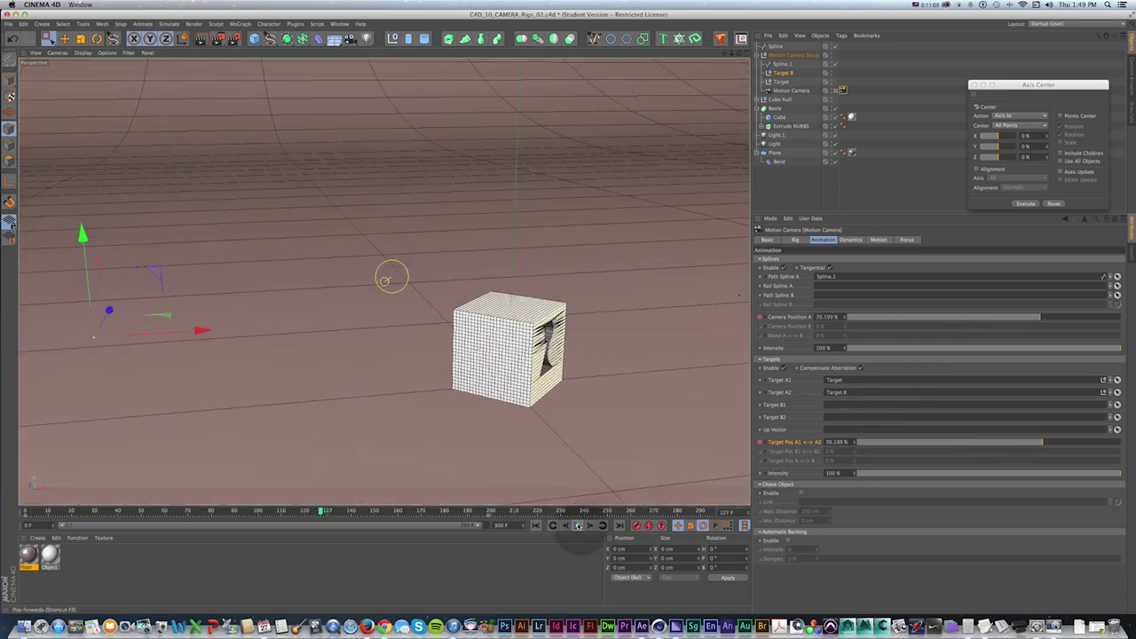
pyautogui.keyDown('alt'); pyautogui.moveTo(177, 336); pyautogui.dragTo(587, 330); pyautogui.keyUp('alt')
pyautogui.keyDown('alt'); pyautogui.moveTo(239, 309); pyautogui.dragTo(256, 322); pyautogui.keyUp('alt')
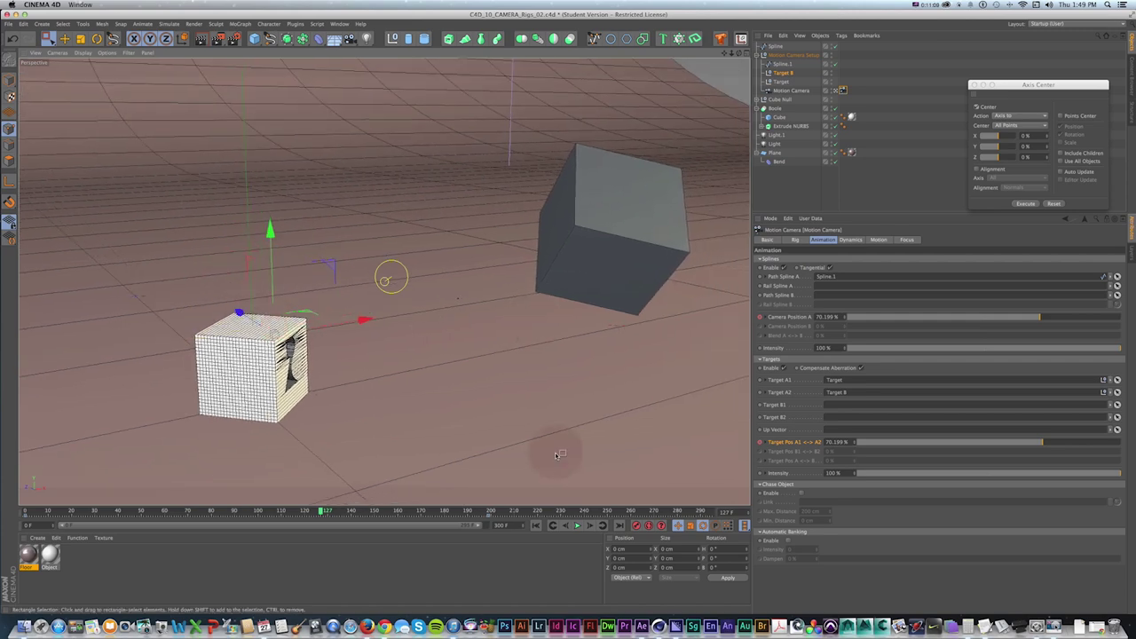
pyautogui.hotkey('shift', 'f')
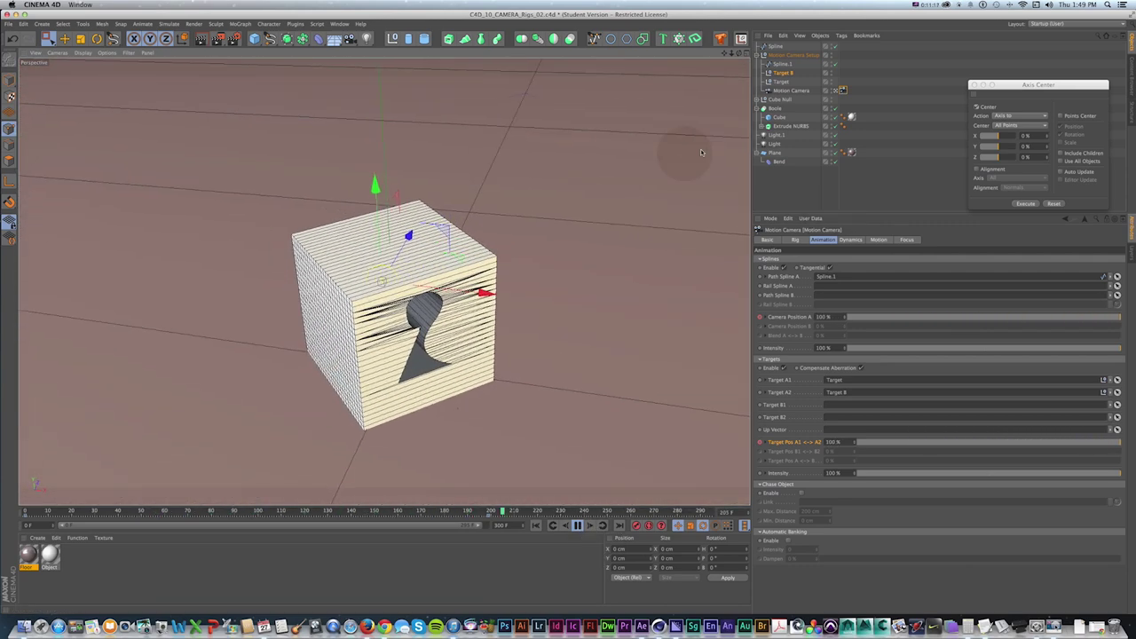
pyautogui.click(654, 511)
pyautogui.moveTo(654, 512); pyautogui.dragTo(604, 512)
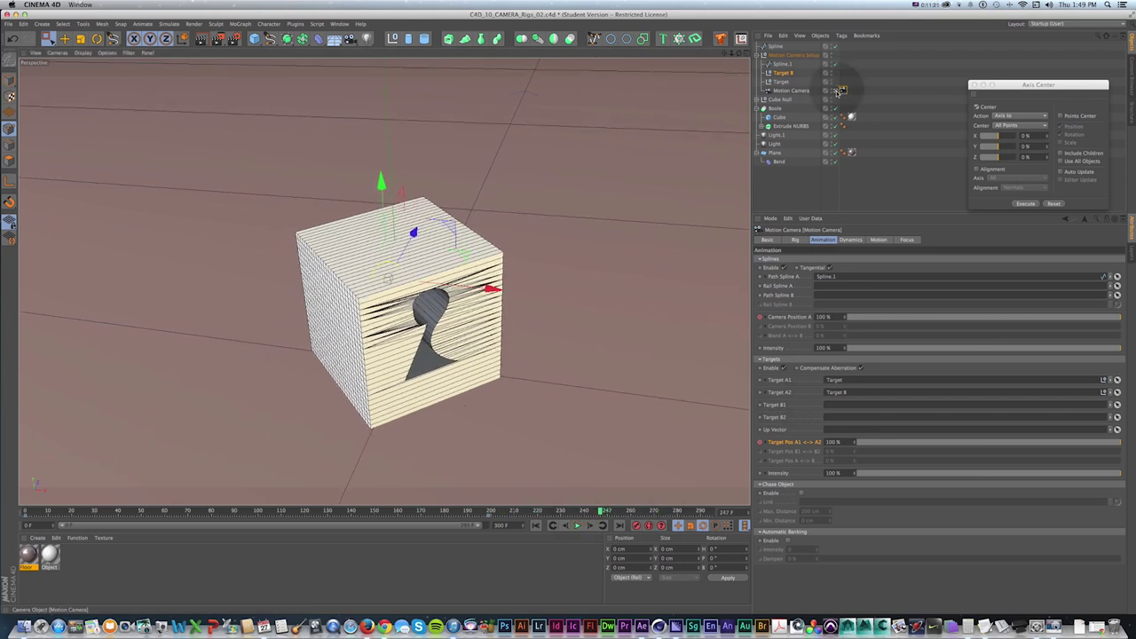
# - Leave the Motion Camera's view and replay the animation from the start to watch the rig travel along its spline
pyautogui.click(840, 90)
pyautogui.moveTo(76, 512); pyautogui.dragTo(5, 500)
pyautogui.click(577, 524)
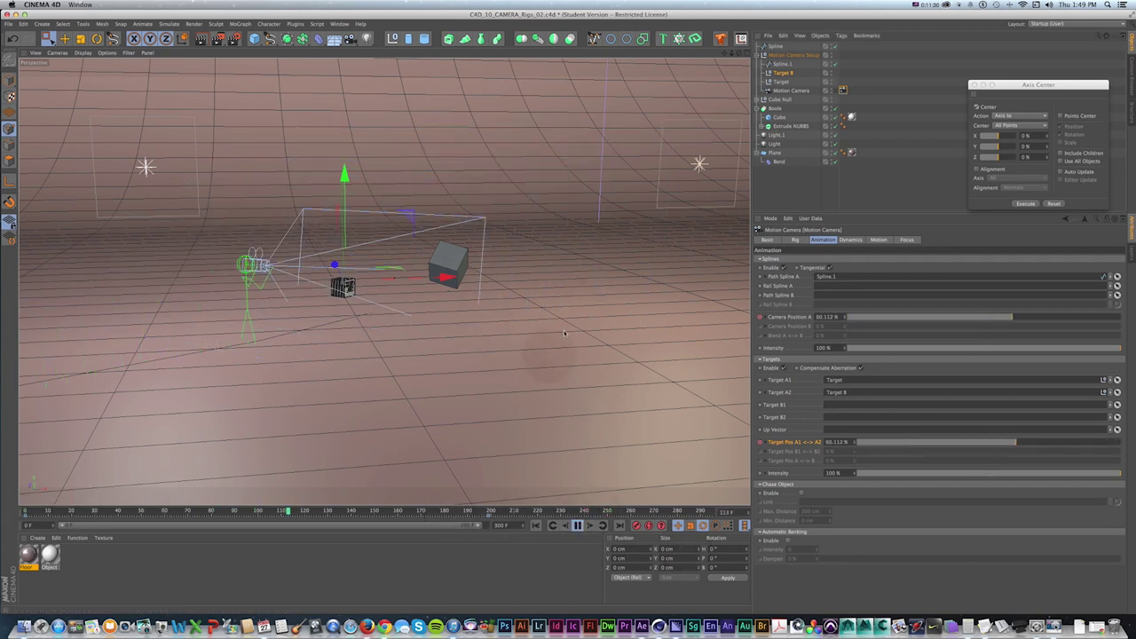
pyautogui.click(576, 526)
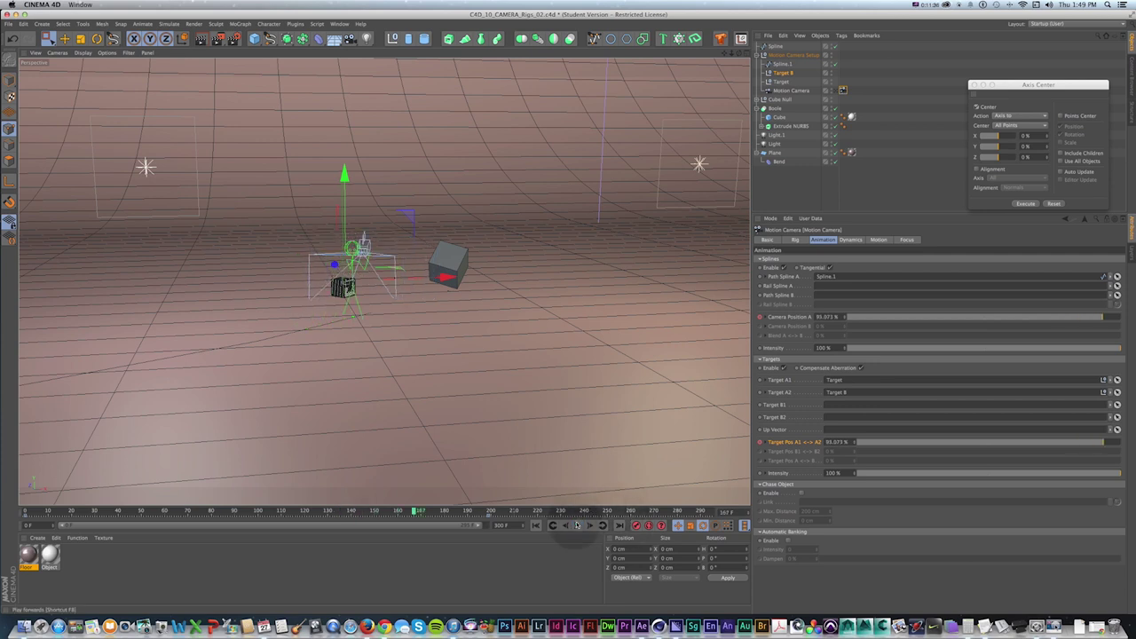
pyautogui.moveTo(417, 494); pyautogui.dragTo(382, 484)
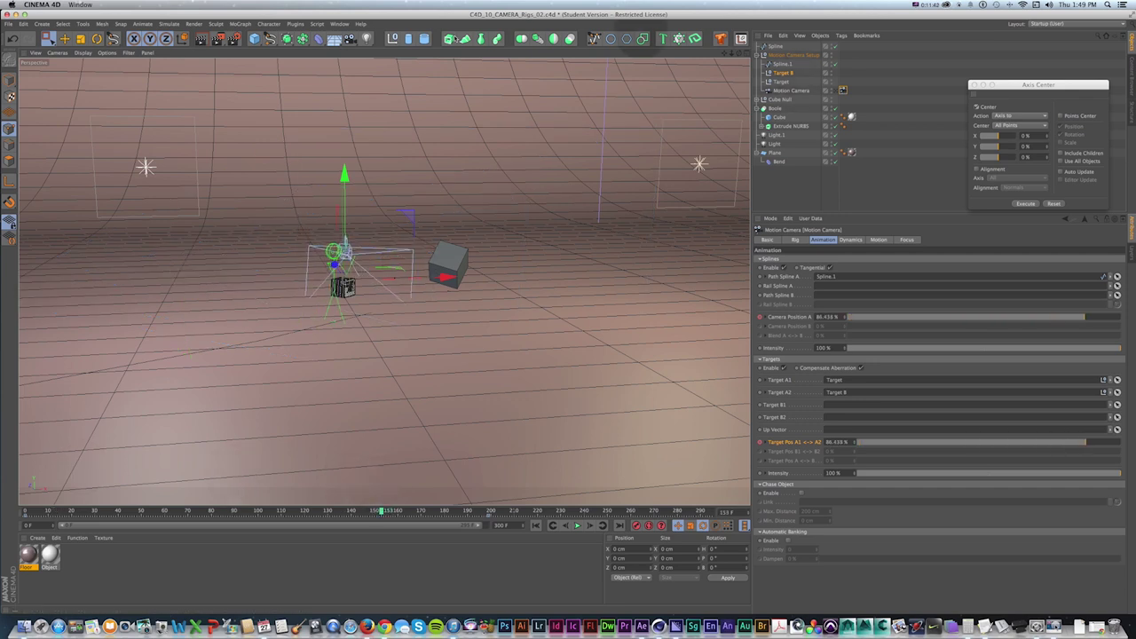
# - Delete the Spline object and the whole Motion Camera Setup from the scene
pyautogui.click(795, 55)
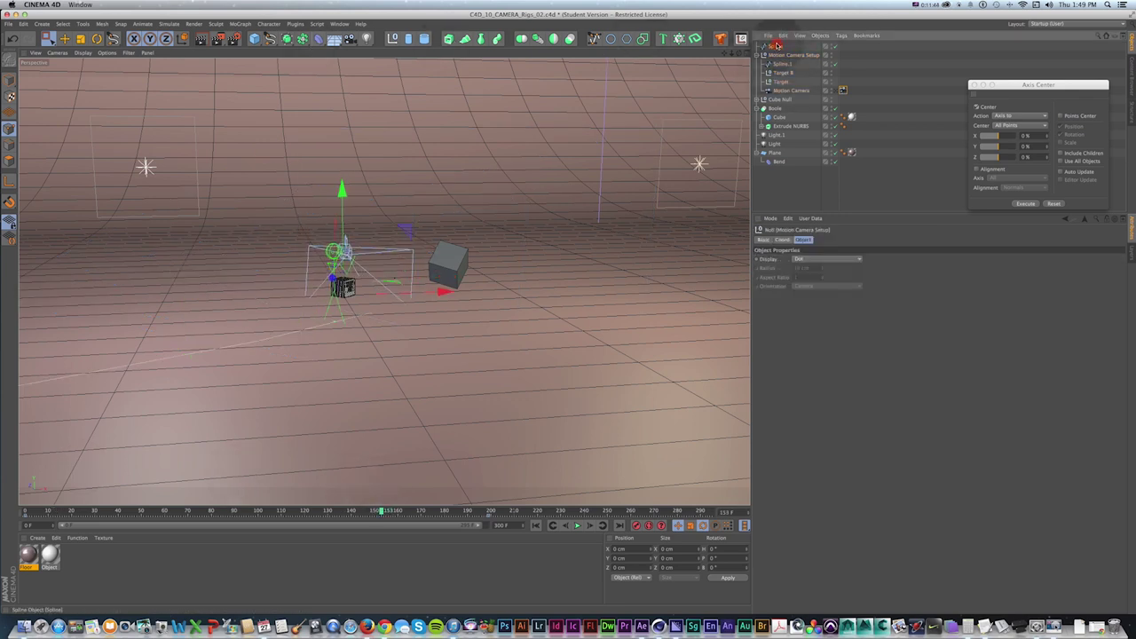
pyautogui.click(776, 45)
pyautogui.keyDown('shift'); pyautogui.click(785, 55); pyautogui.keyUp('shift')
pyautogui.press('BackSpace')
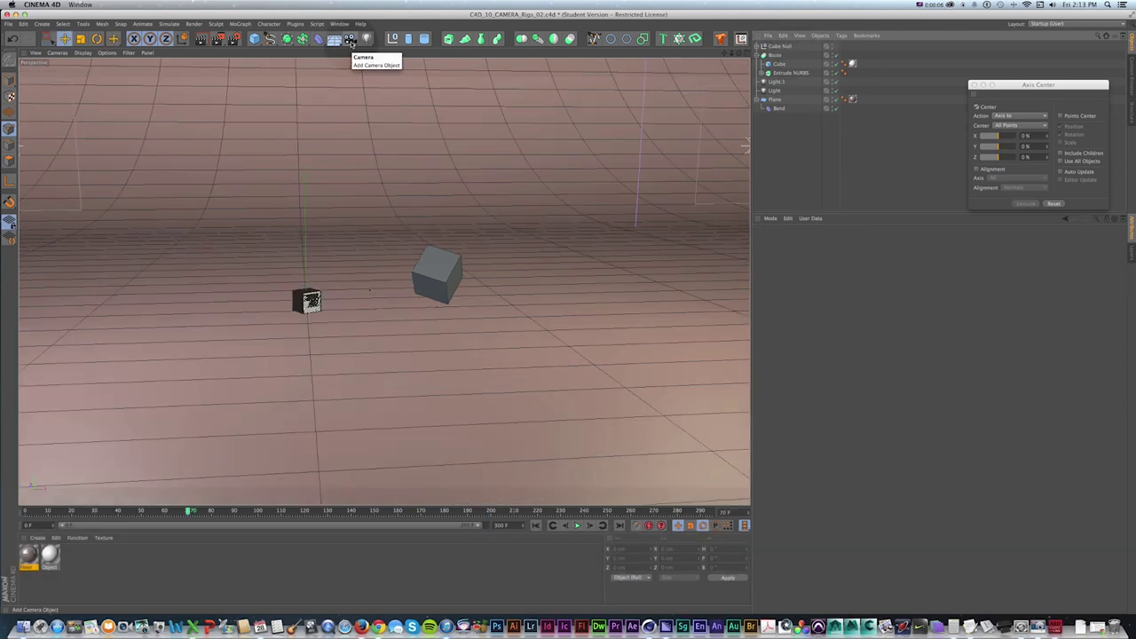
# - Add a Camera Crane to the scene and show the settings of its Camera Crane tag
pyautogui.click(350, 40)
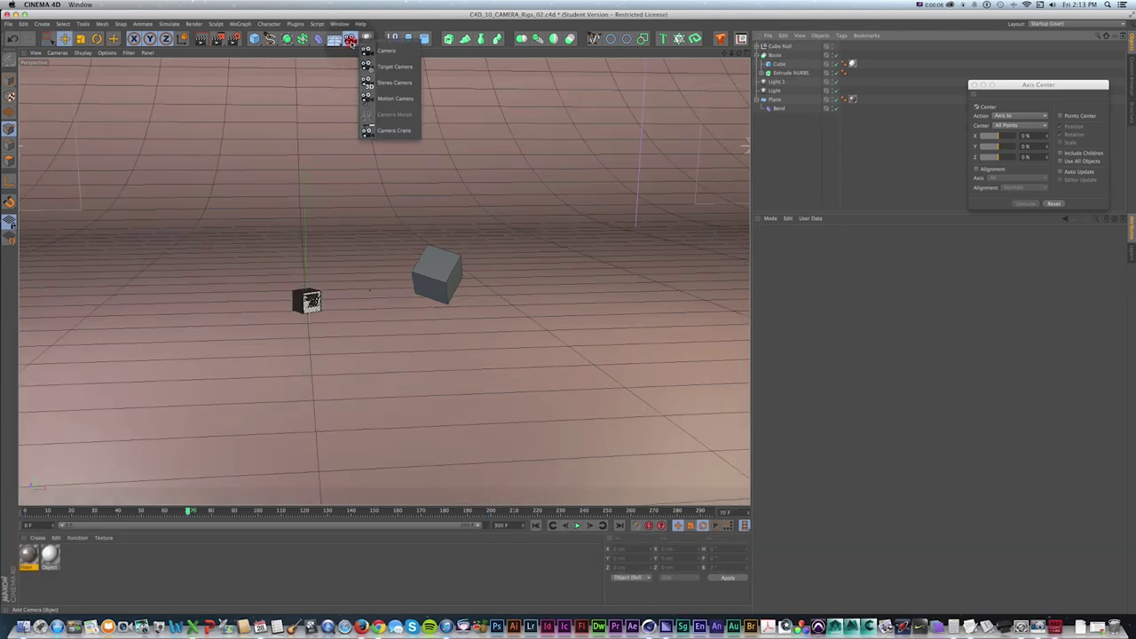
pyautogui.click(374, 130)
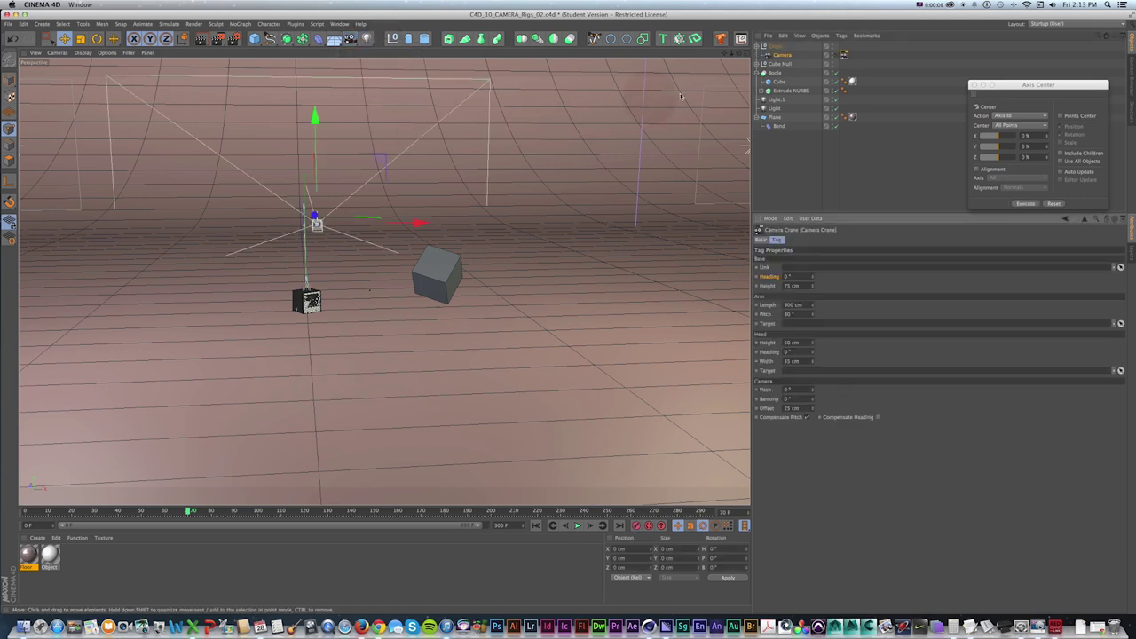
pyautogui.click(779, 47)
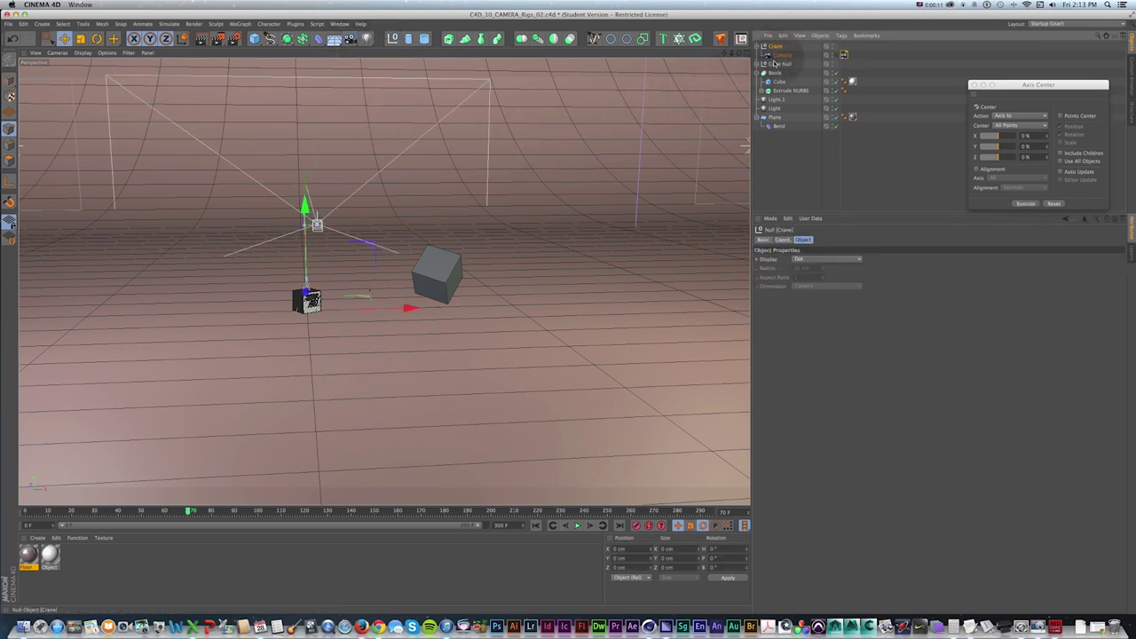
pyautogui.click(842, 55)
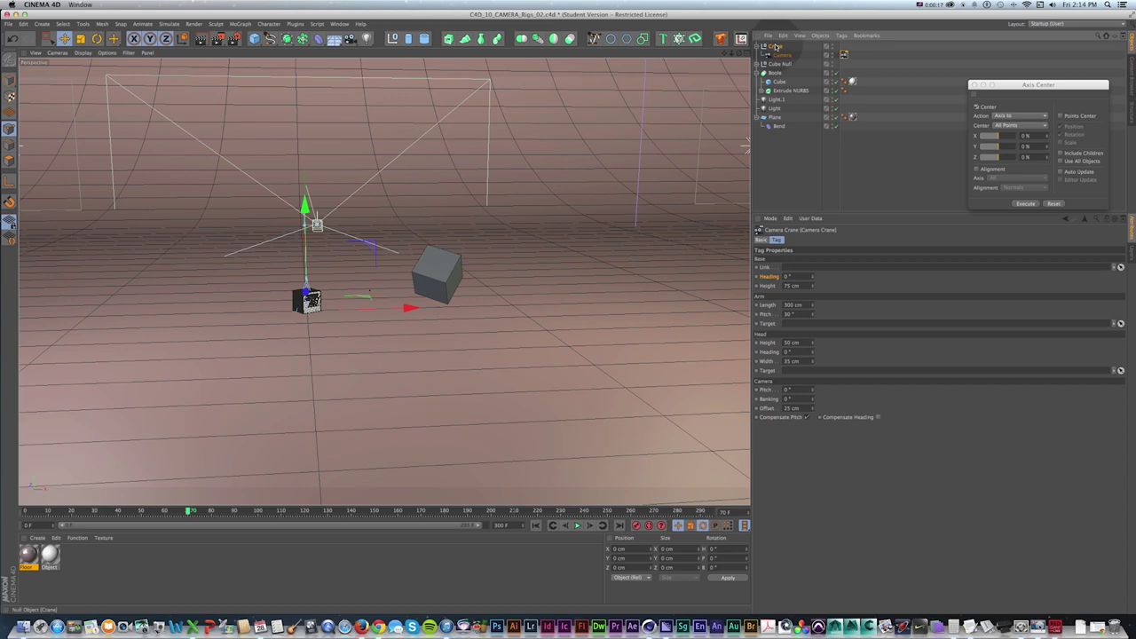
# - Move the Crane null back from the cubes in the top view and rotate the rig slightly toward the gray cube
pyautogui.click(775, 46)
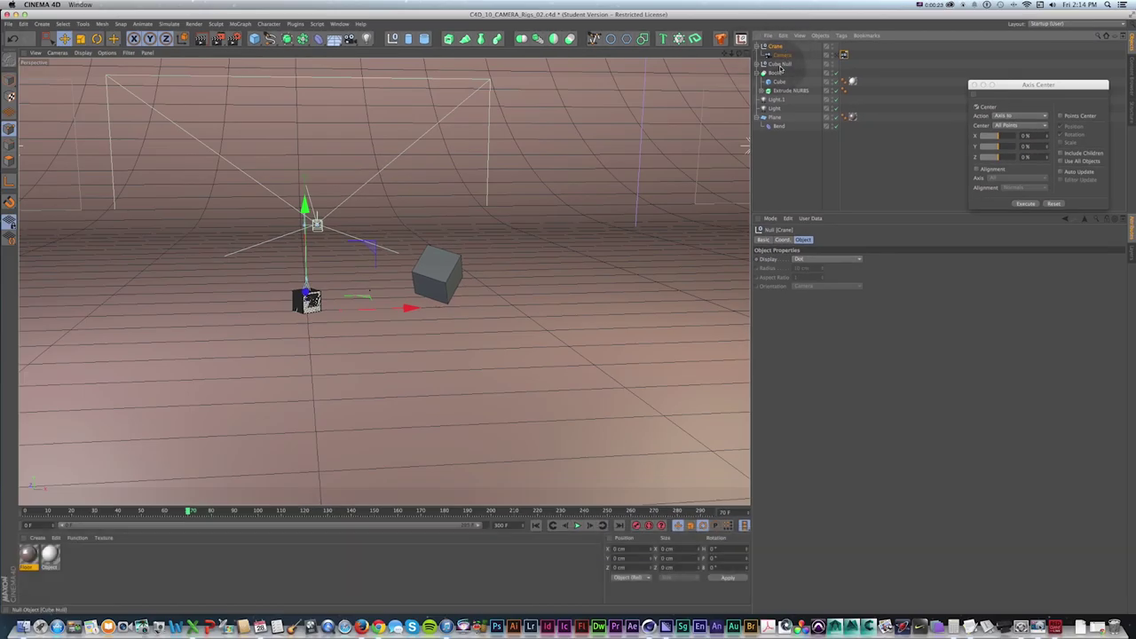
pyautogui.click(745, 55)
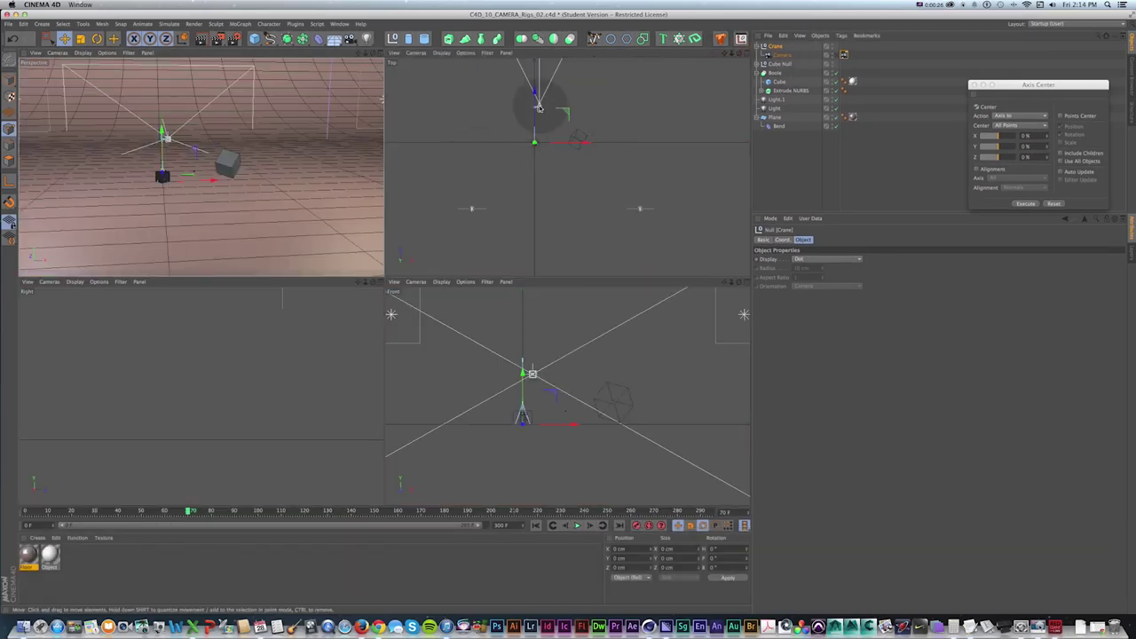
pyautogui.moveTo(536, 107); pyautogui.dragTo(543, 153)
pyautogui.press('r')
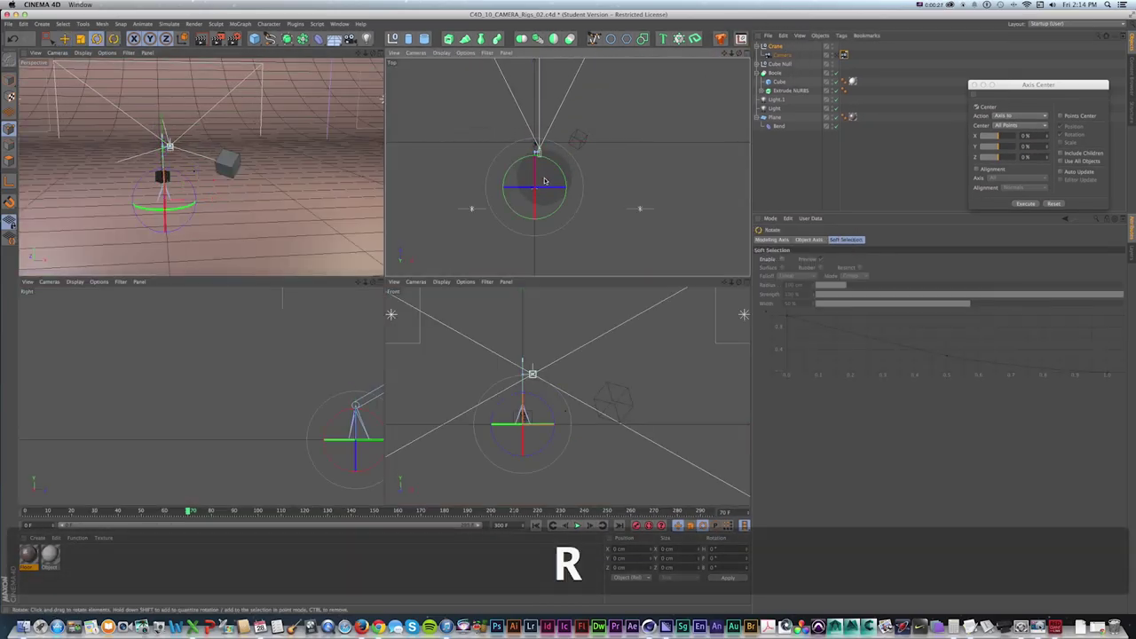
pyautogui.moveTo(546, 216)
pyautogui.mouseDown()
pyautogui.moveTo(524, 209)
pyautogui.moveTo(539, 220)
pyautogui.mouseUp()
pyautogui.press('super+z')
pyautogui.click(378, 54)
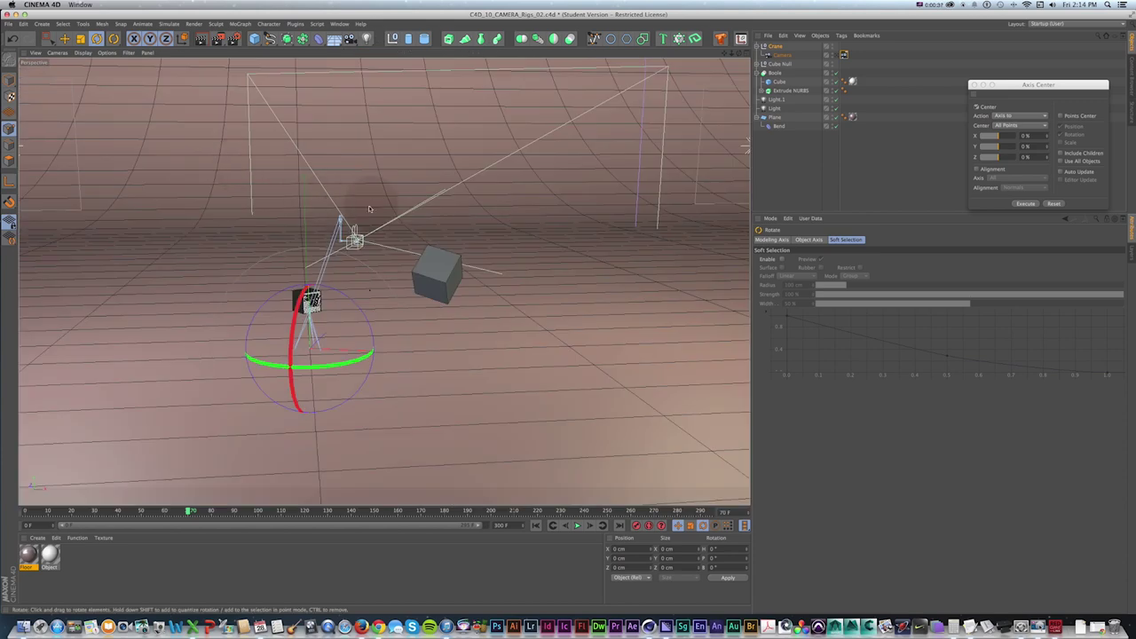
# - Set the crane's base heading to 11.3° and height to 260 cm, arm to 215 cm at 40.3°, head height to 122 cm and heading to -2.2°
pyautogui.keyDown('alt'); pyautogui.moveTo(340, 290); pyautogui.dragTo(409, 242); pyautogui.keyUp('alt')
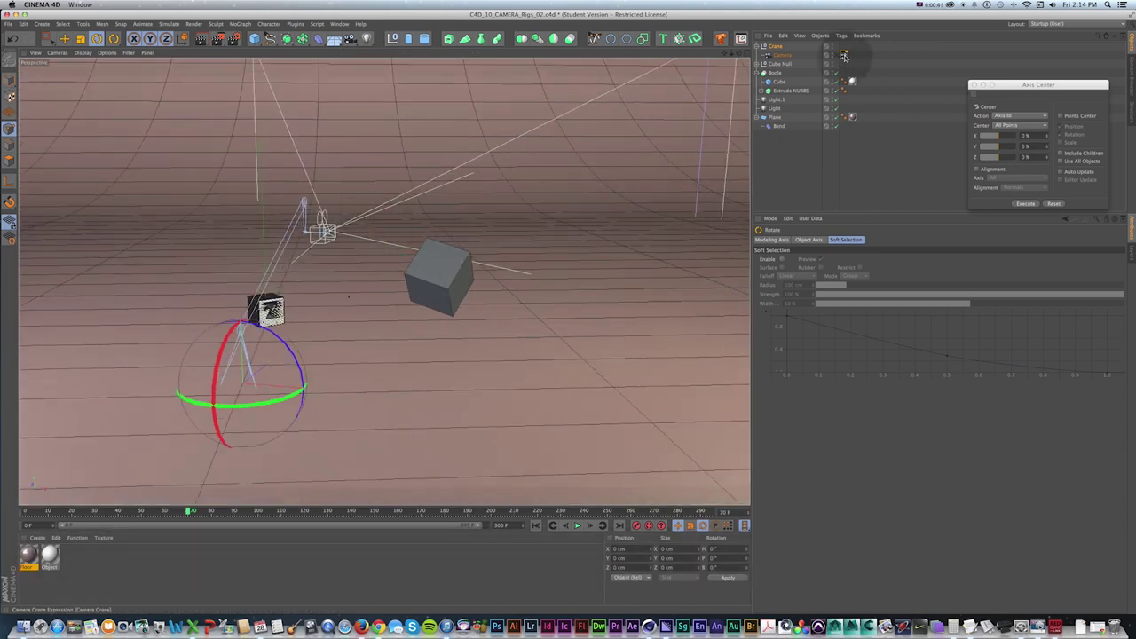
pyautogui.click(843, 55)
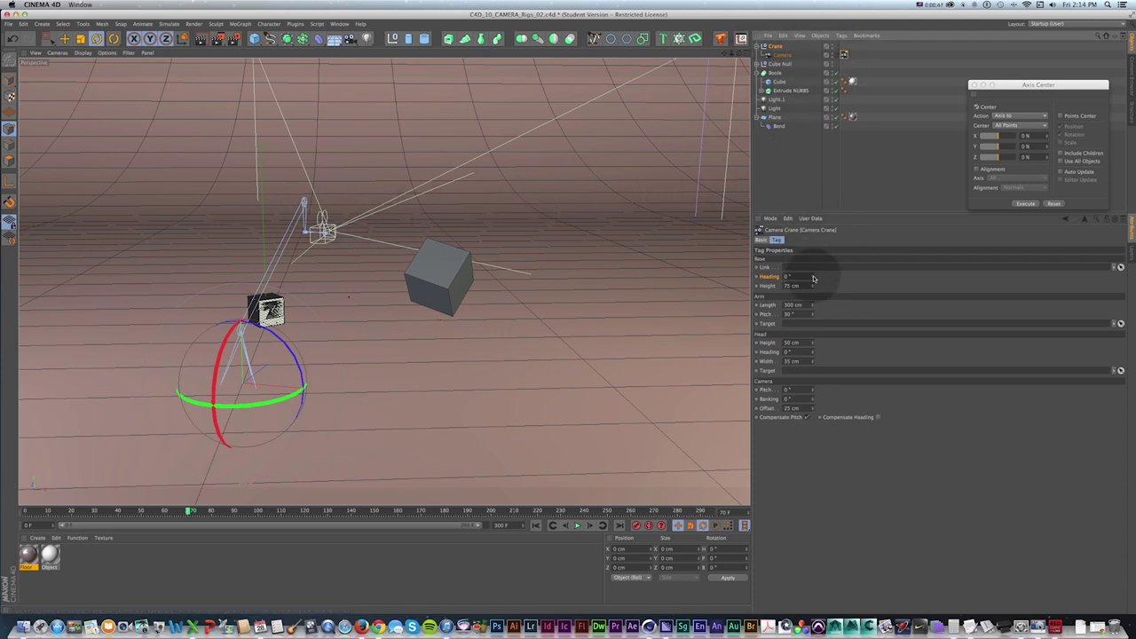
pyautogui.moveTo(812, 279); pyautogui.dragTo(808, 353)
pyautogui.press('super+z')
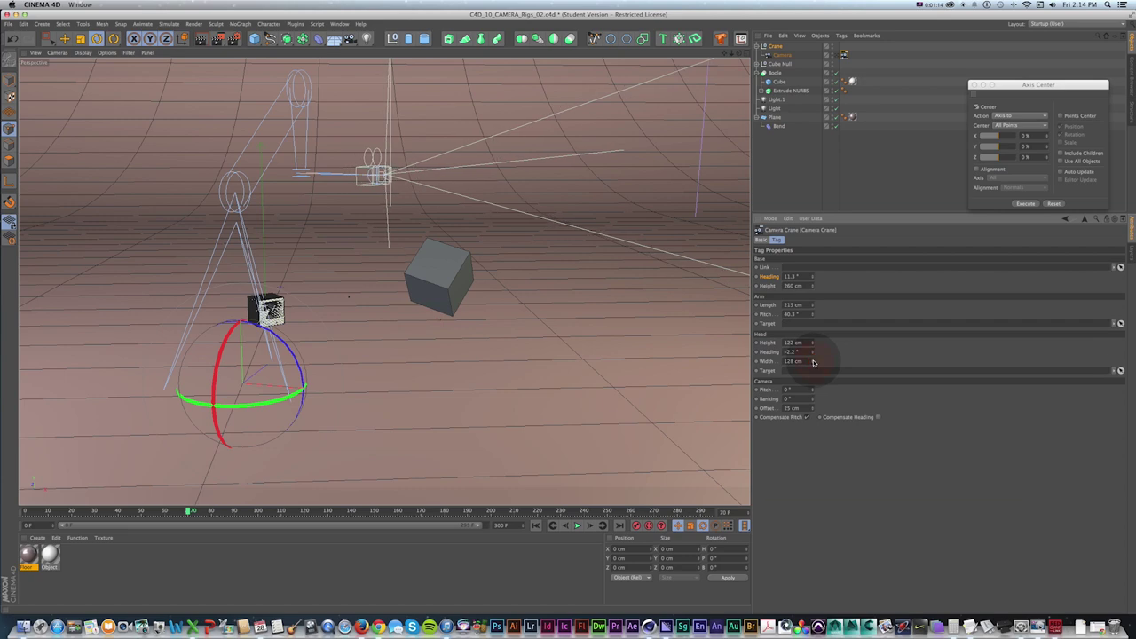
pyautogui.press('super+z')
# - Try adjusting the crane camera's pitch in a close-up of the crane head and undo the changes
pyautogui.press('1')
pyautogui.moveTo(297, 132); pyautogui.dragTo(383, 258)
pyautogui.moveTo(404, 262); pyautogui.dragTo(445, 290, button='right')
pyautogui.press('alt')
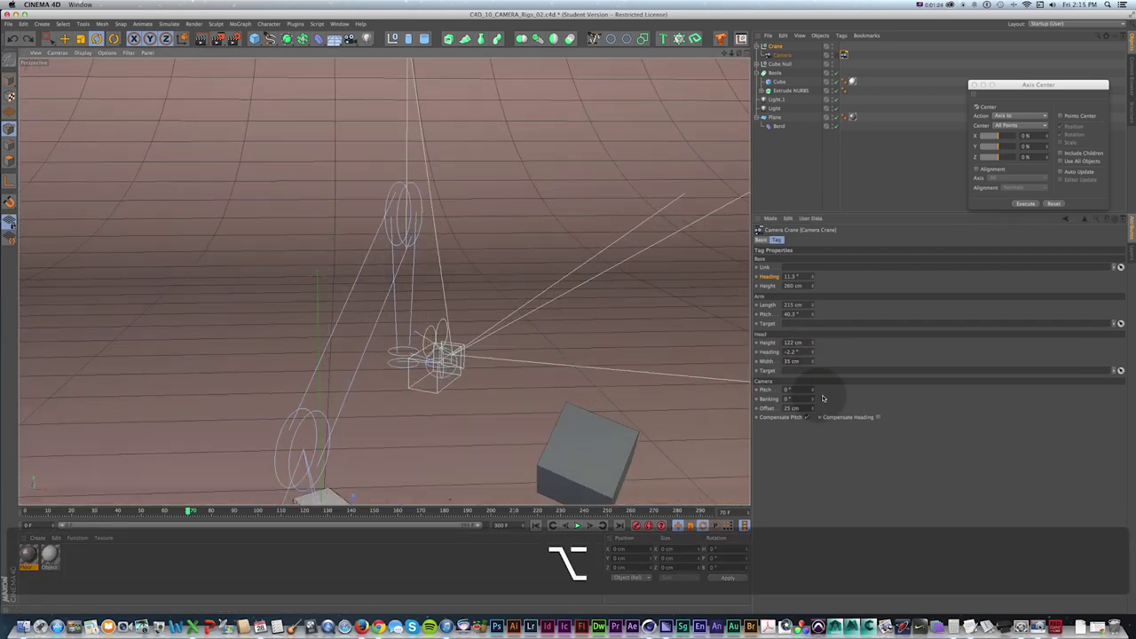
pyautogui.moveTo(814, 393)
pyautogui.keyDown('alt'); pyautogui.mouseDown()
pyautogui.moveTo(812, 382)
pyautogui.moveTo(811, 396)
pyautogui.mouseUp(); pyautogui.keyUp('alt')
pyautogui.press('super+z')
pyautogui.press('super+z')
pyautogui.scroll(-3, 520, 339)
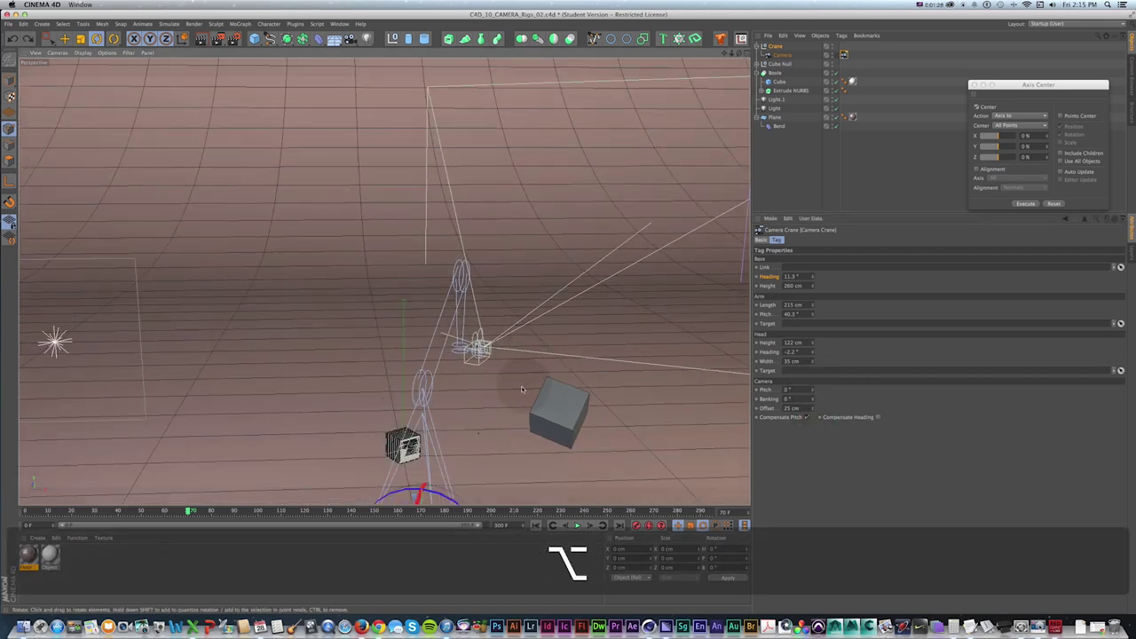
pyautogui.keyDown('alt'); pyautogui.moveTo(518, 385); pyautogui.dragTo(506, 365); pyautogui.keyUp('alt')
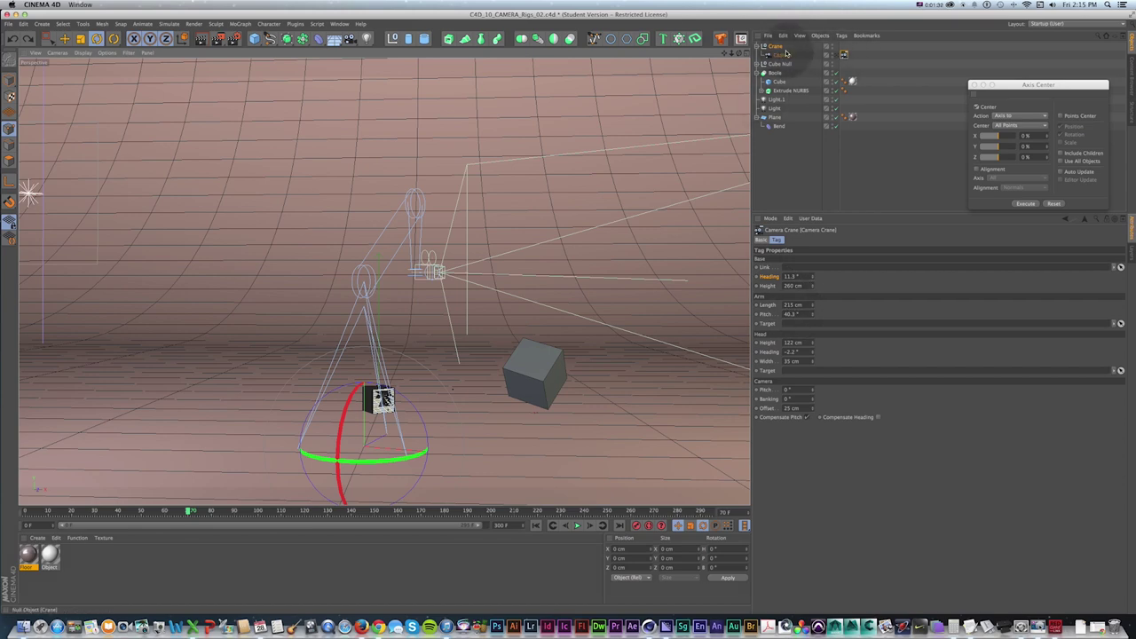
# - Looking through the crane camera, set its pitch to -20.3°, base heading to 12.4° and base height to 202 cm
pyautogui.click(843, 55)
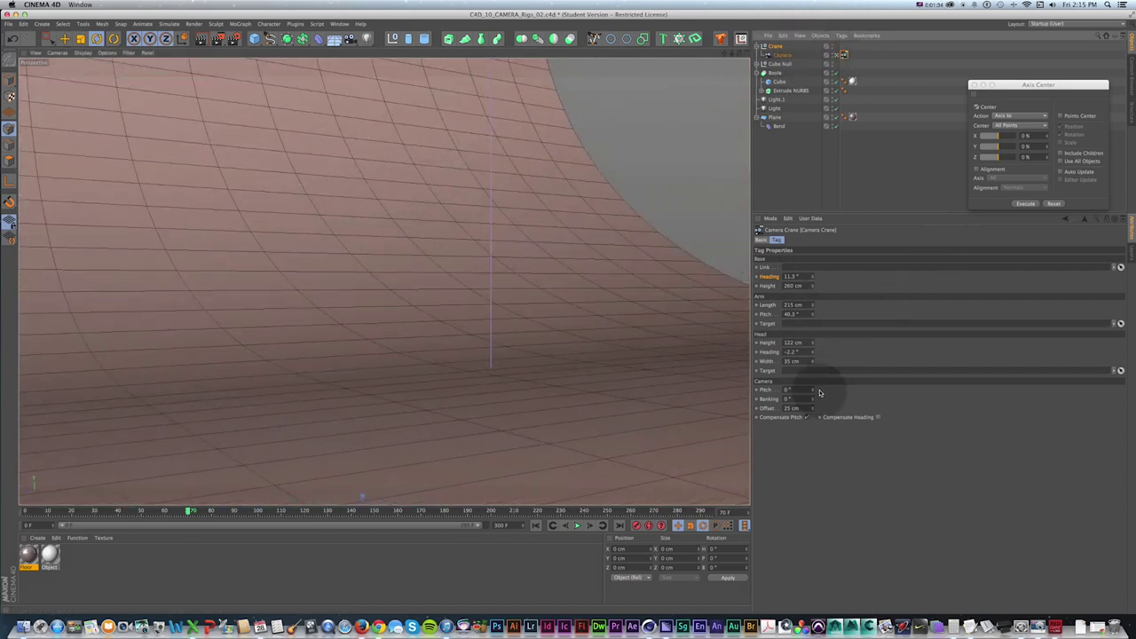
pyautogui.moveTo(813, 394); pyautogui.dragTo(807, 393)
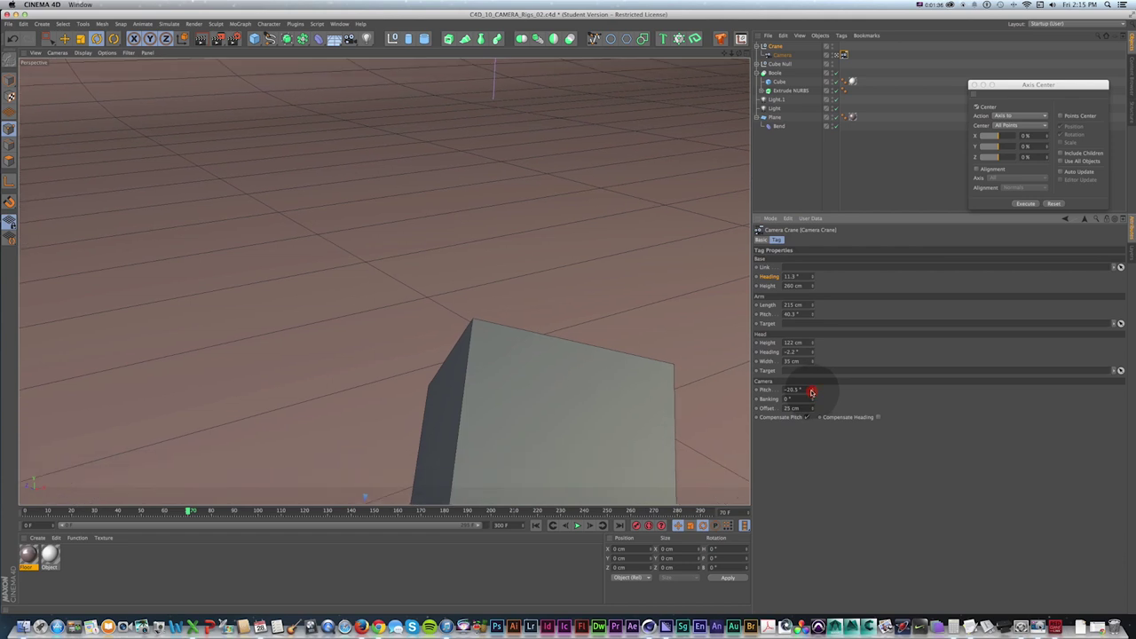
pyautogui.moveTo(811, 277); pyautogui.dragTo(808, 286)
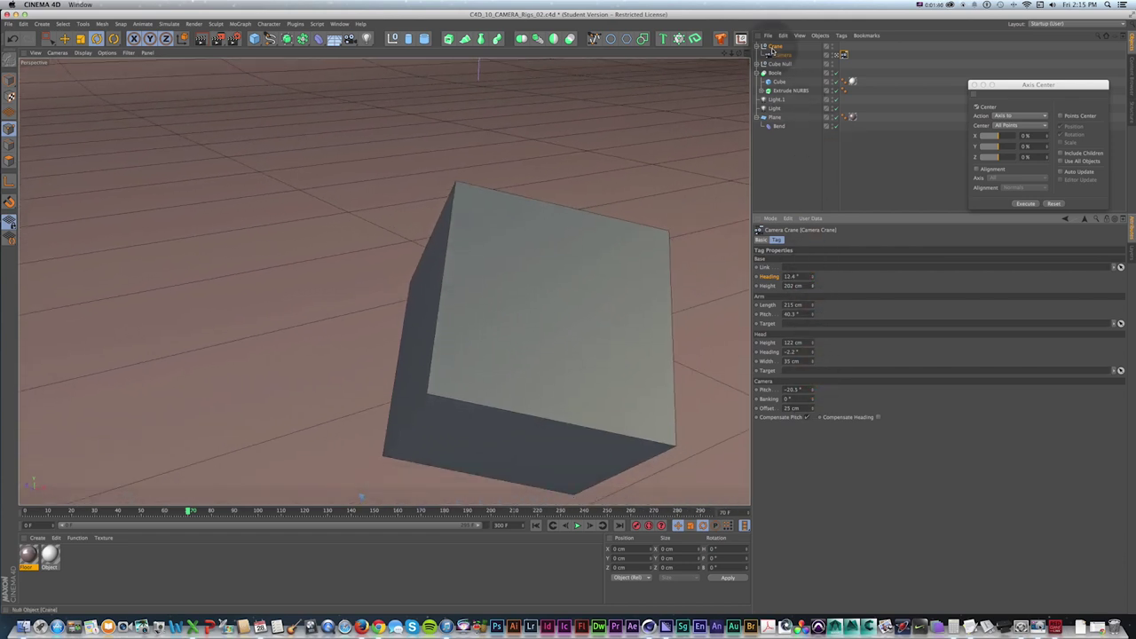
pyautogui.click(840, 55)
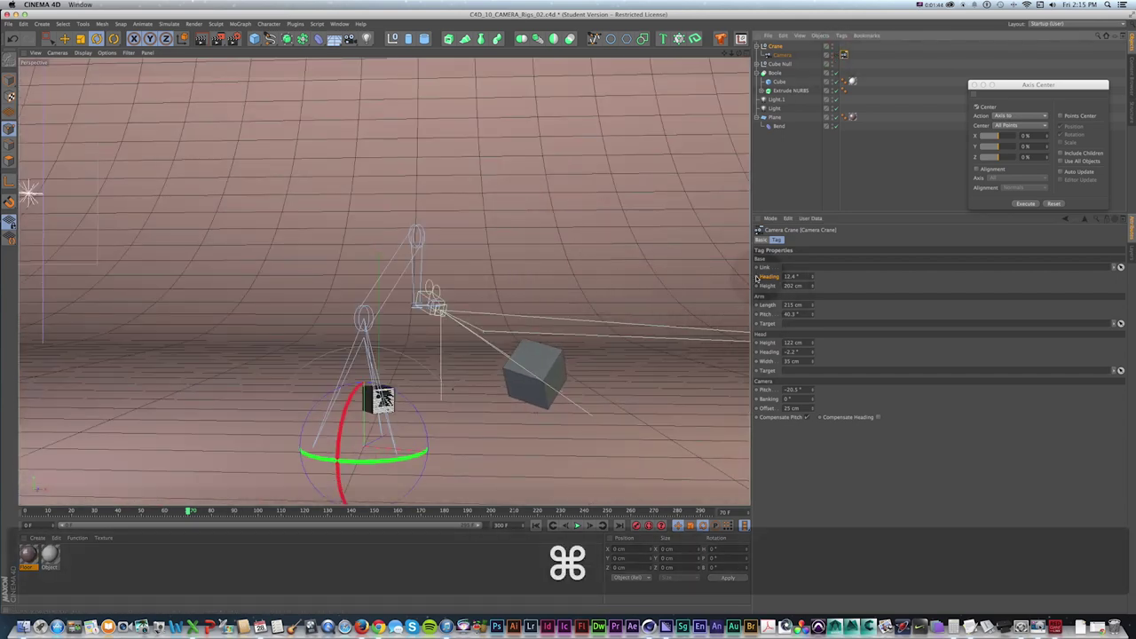
# - Keyframe the crane's base Heading, arm Pitch and head Height at frame 70, undoing any trial value changes
pyautogui.keyDown('super'); pyautogui.click(757, 278); pyautogui.keyUp('super')
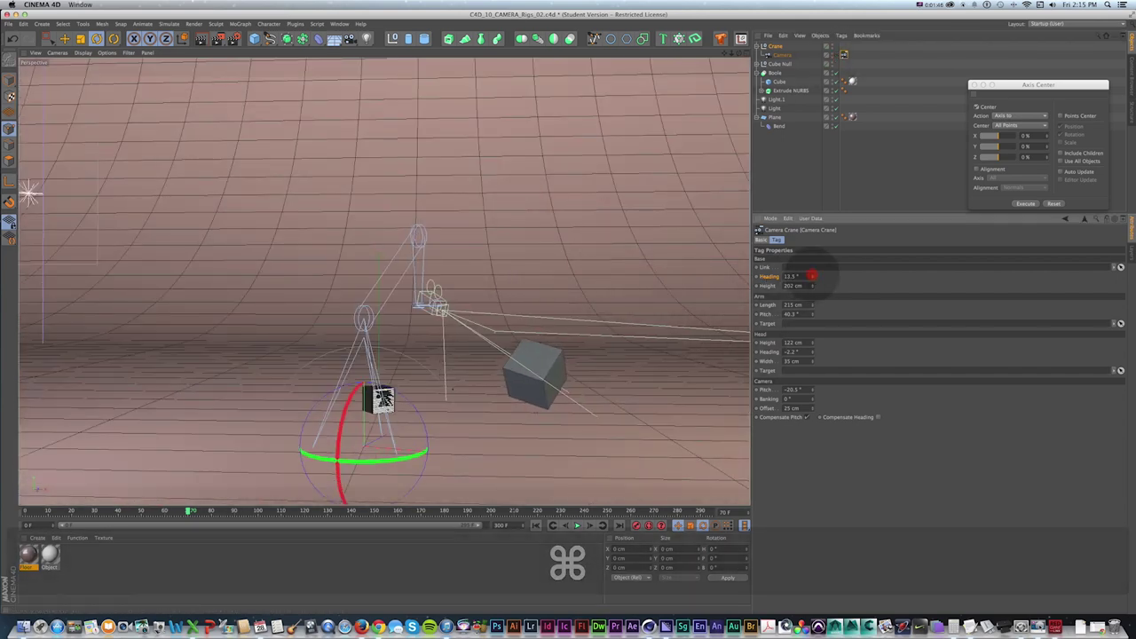
pyautogui.keyDown('super'); pyautogui.click(758, 278); pyautogui.keyUp('super')
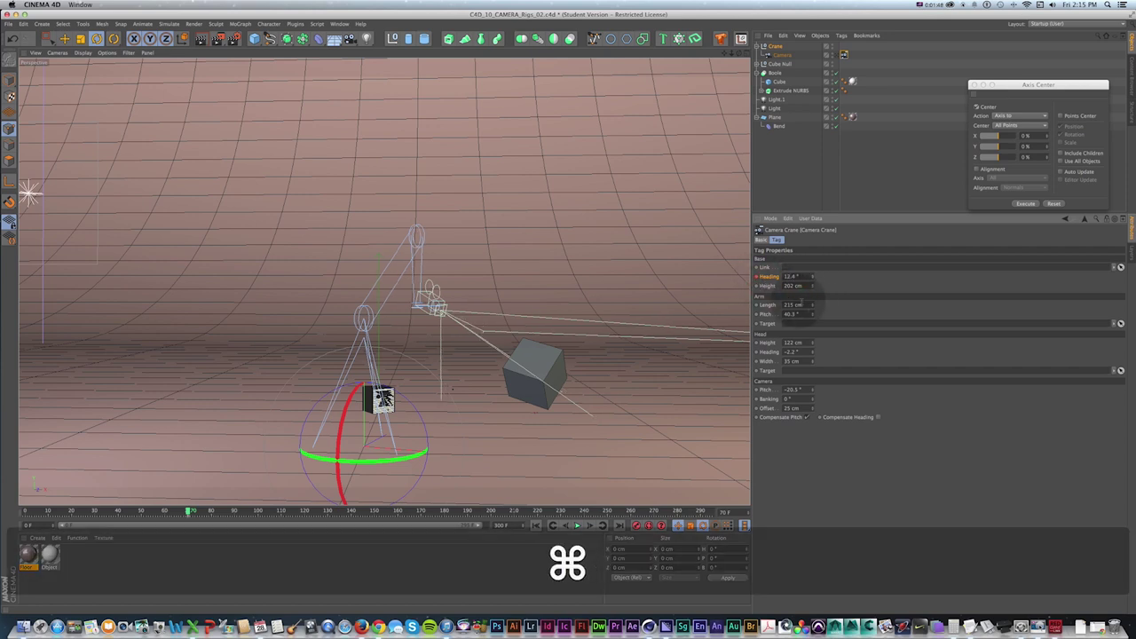
pyautogui.press('super+z')
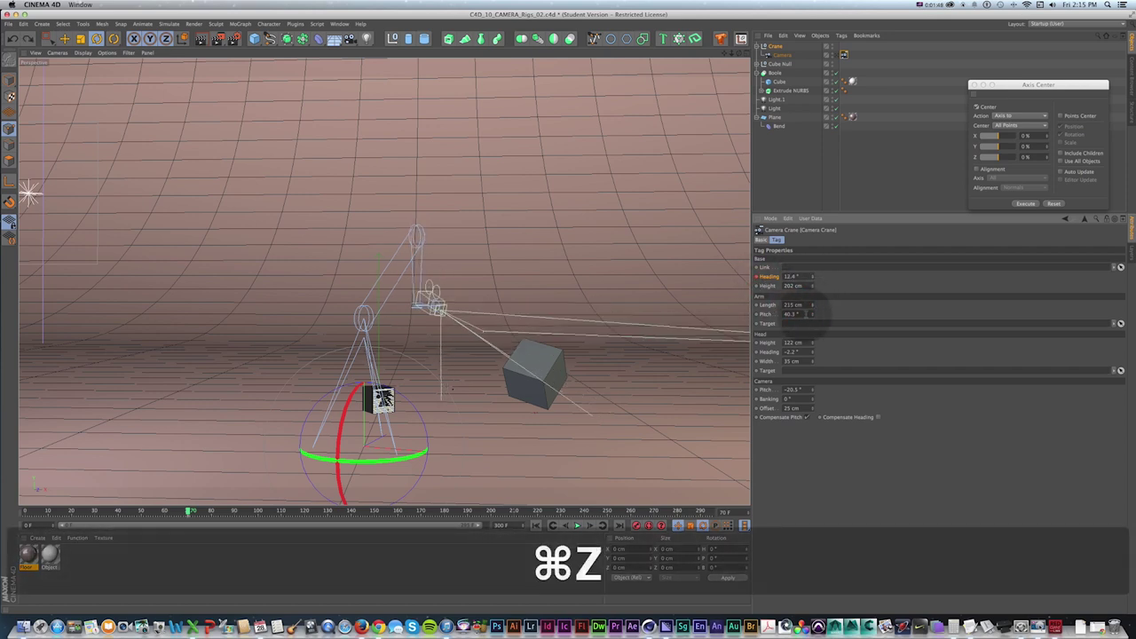
pyautogui.keyDown('super'); pyautogui.click(756, 315); pyautogui.keyUp('super')
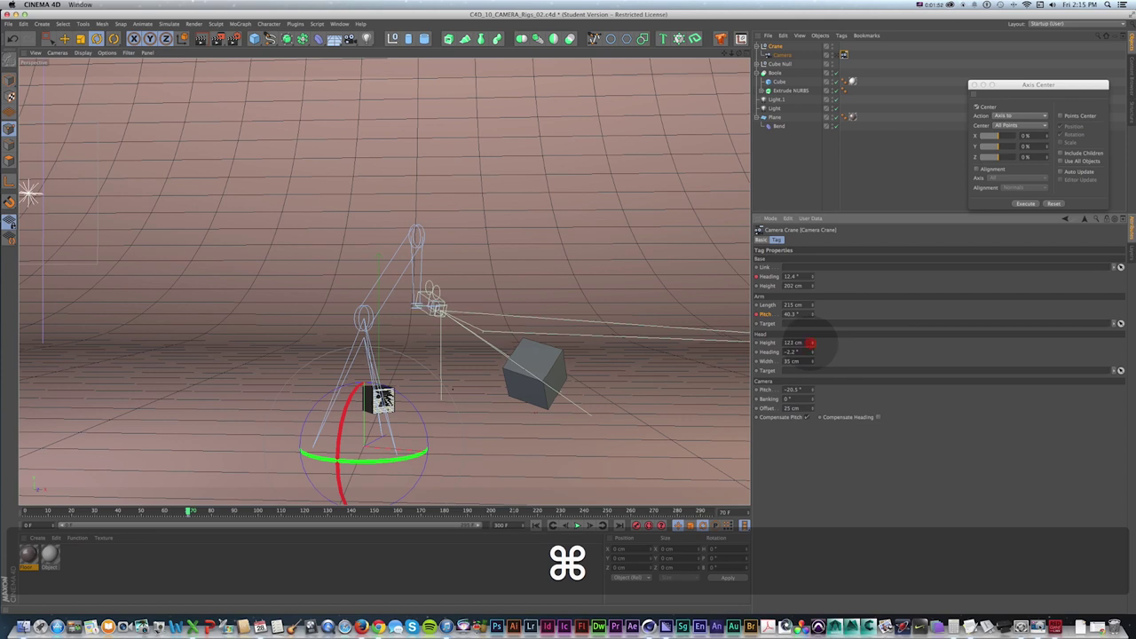
pyautogui.press('super+z')
pyautogui.keyDown('super'); pyautogui.click(757, 344); pyautogui.keyUp('super')
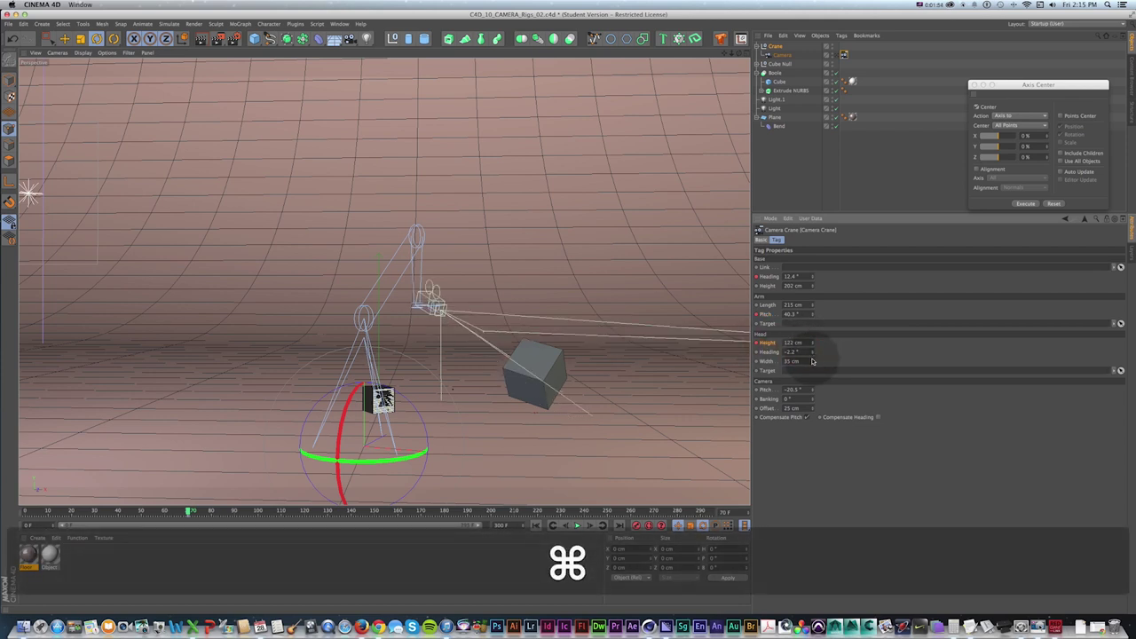
# - Keyframe the crane's head Heading and camera Pitch and Banking at frame 70, undoing any trial value changes
pyautogui.press('super+z')
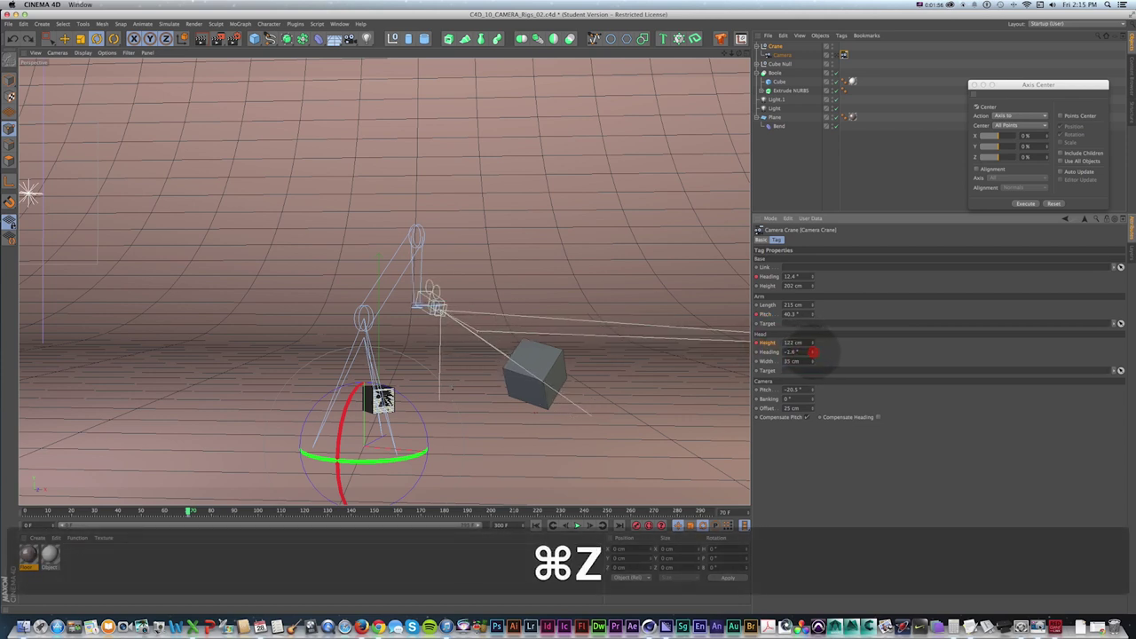
pyautogui.moveTo(811, 355); pyautogui.dragTo(759, 355)
pyautogui.click(815, 355)
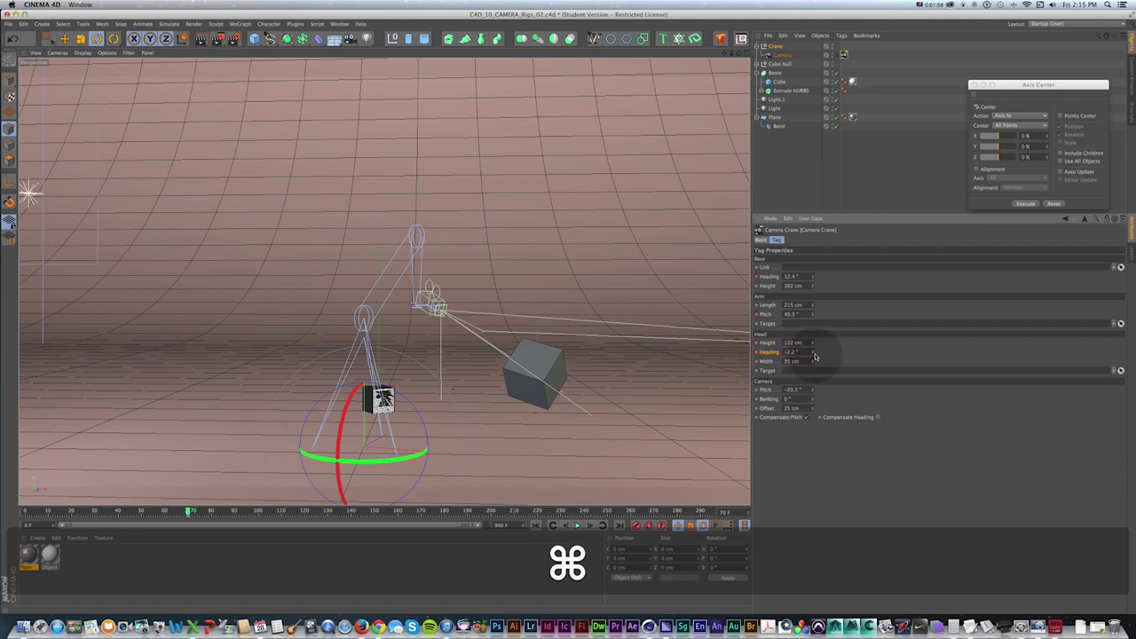
pyautogui.press('super+z')
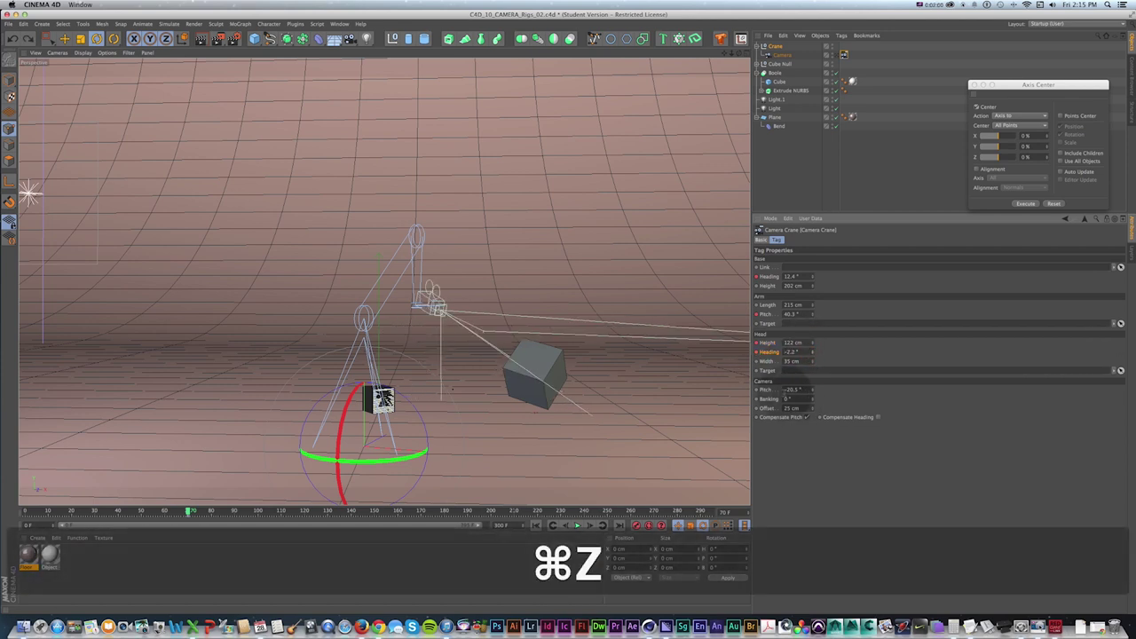
pyautogui.click(770, 398)
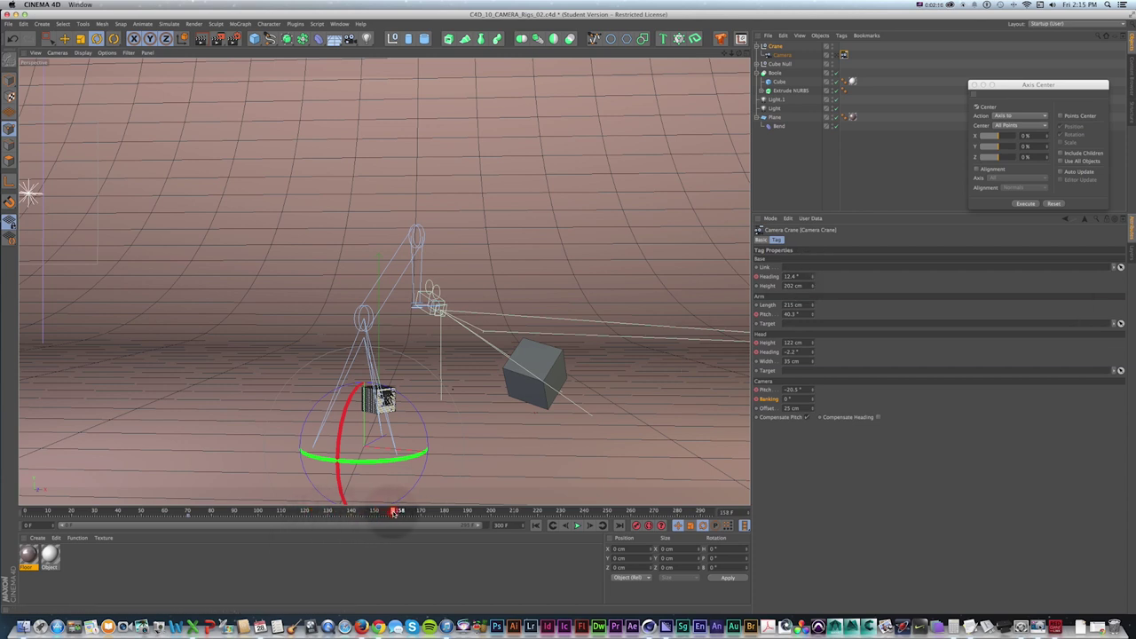
# - At frame 159, keyframe base heading 53.7°, arm pitch 16.7°, head height 137 cm and heading 37.5°, camera pitch -5° and banking 0.7°
pyautogui.moveTo(817, 277); pyautogui.dragTo(812, 389)
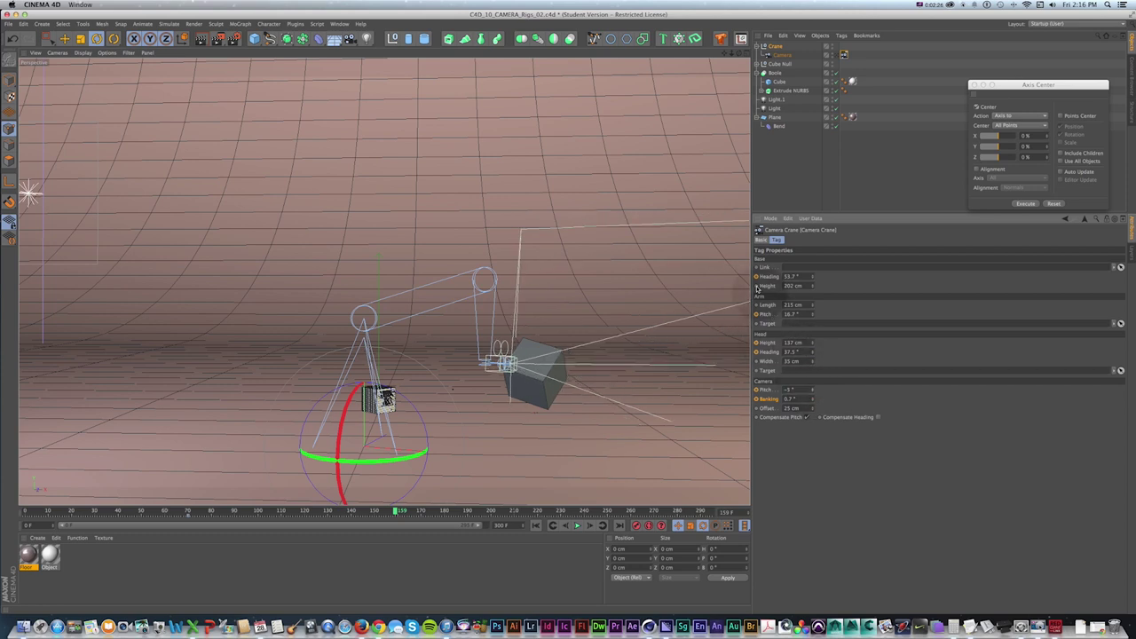
pyautogui.press('super')
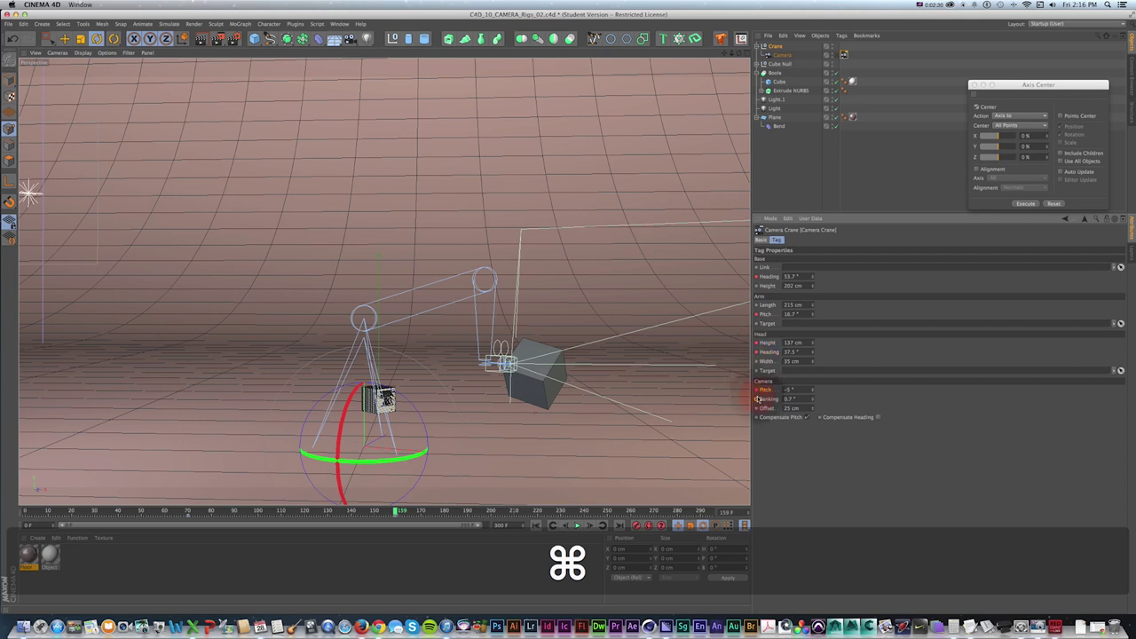
# - Play the crane animation from frame 70 in the perspective view and again through the crane camera
pyautogui.moveTo(396, 512); pyautogui.dragTo(182, 512)
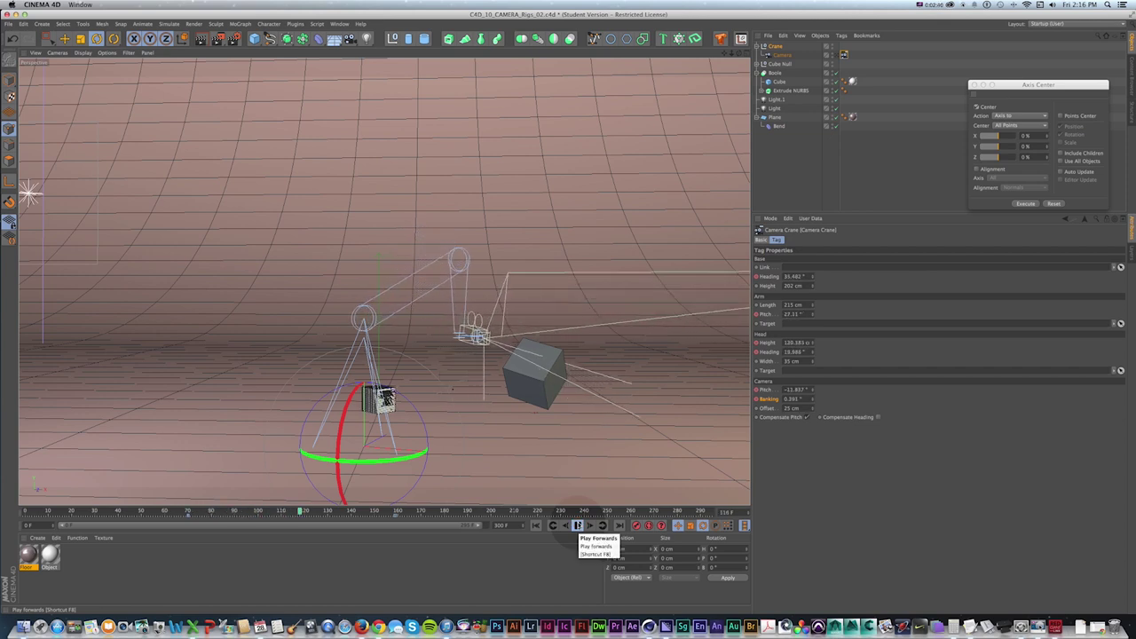
pyautogui.click(577, 524)
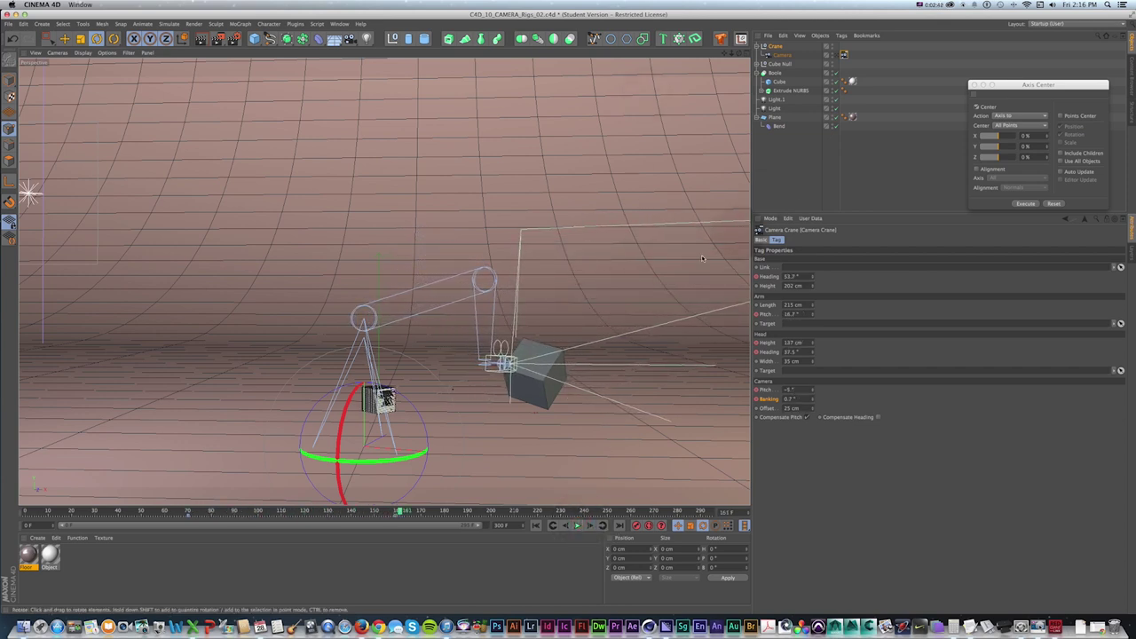
pyautogui.moveTo(400, 512); pyautogui.dragTo(188, 500)
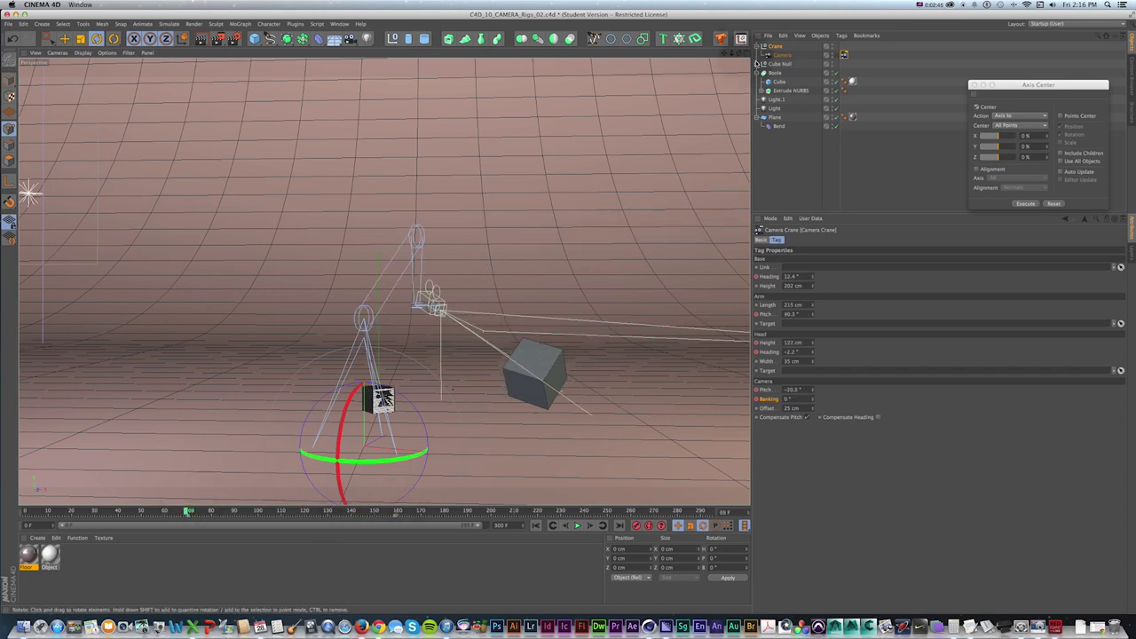
pyautogui.click(836, 56)
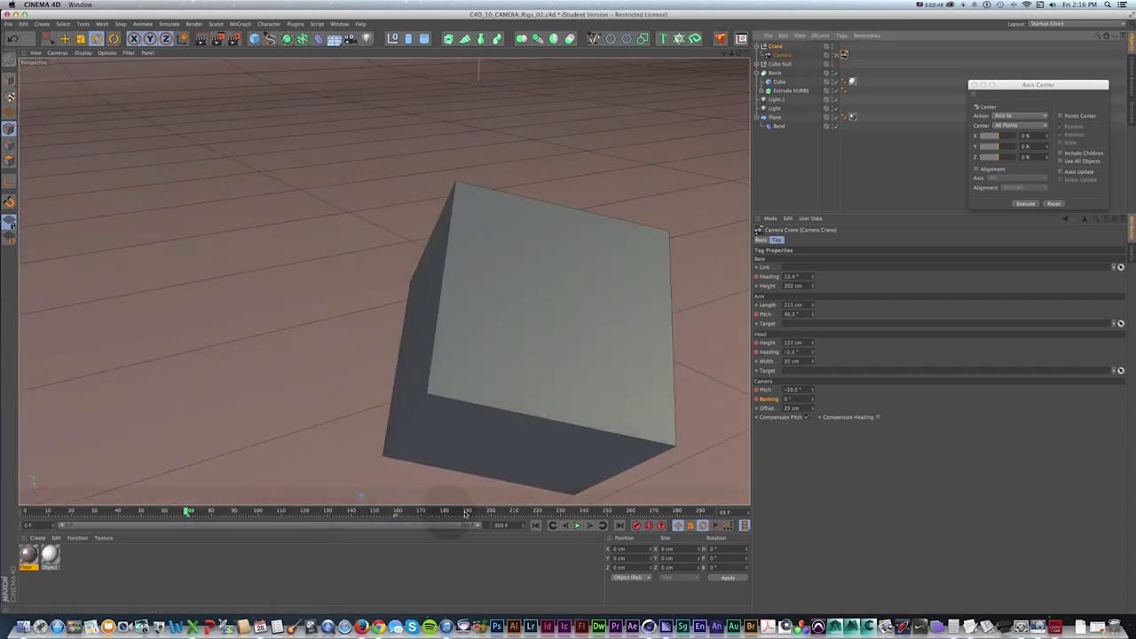
pyautogui.click(578, 524)
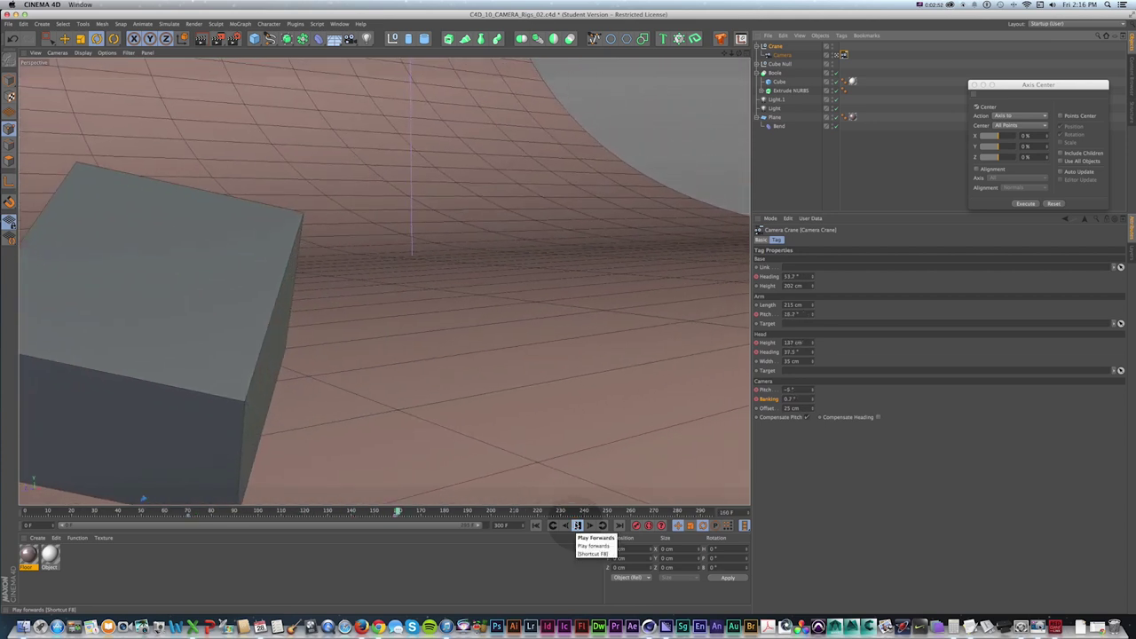
pyautogui.moveTo(317, 510); pyautogui.dragTo(188, 510)
# - Show all four views and move the Crane null in the top view, farther from the cube
pyautogui.click(745, 55)
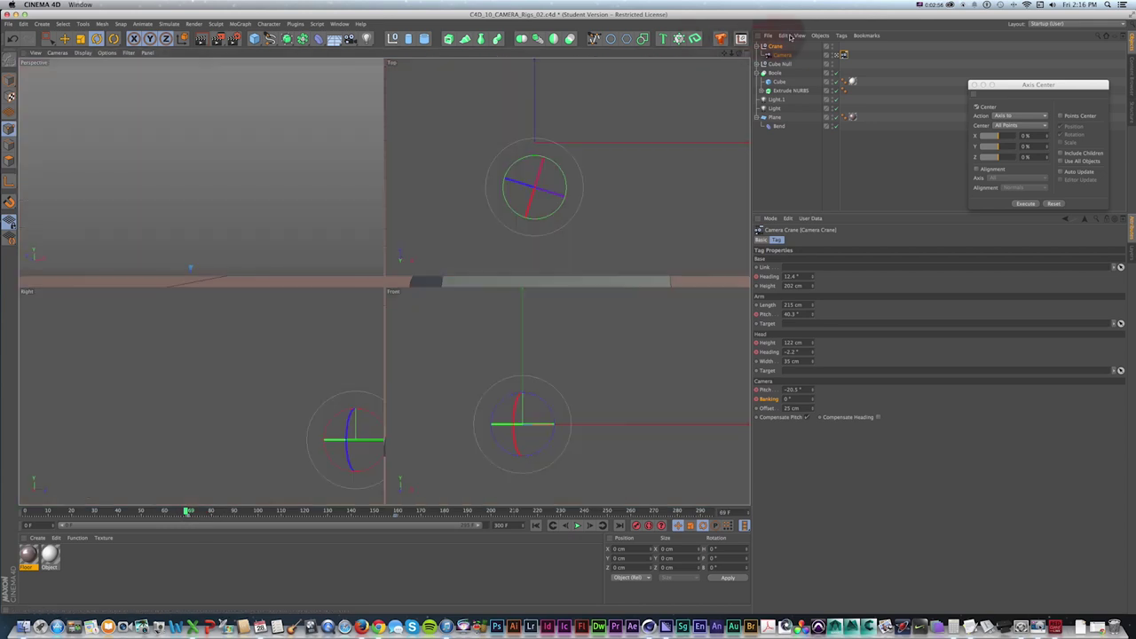
pyautogui.click(834, 55)
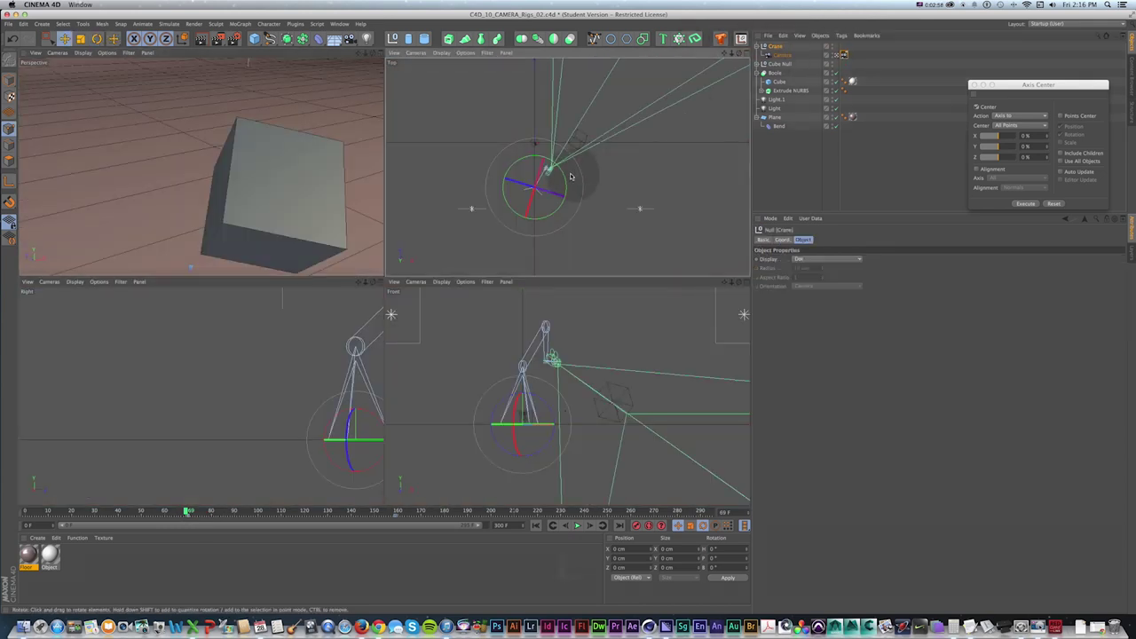
pyautogui.press('e')
pyautogui.moveTo(542, 163); pyautogui.dragTo(524, 200)
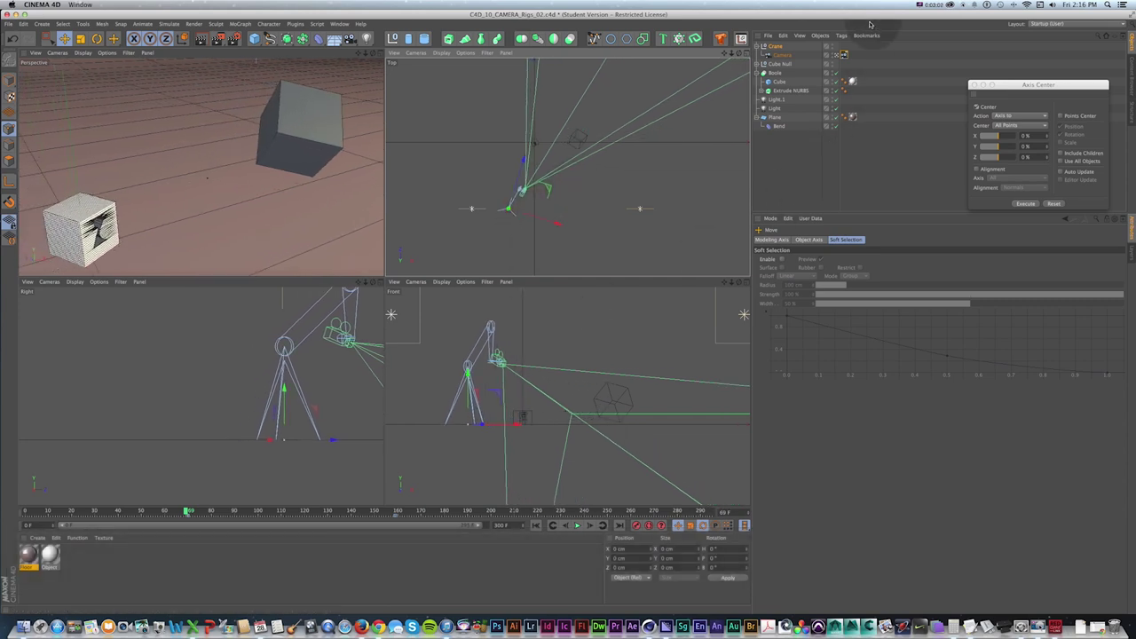
# - Retime the crane animation by moving its end keyframes to about frame 200 and its first keyframes to the timeline's start
pyautogui.click(846, 54)
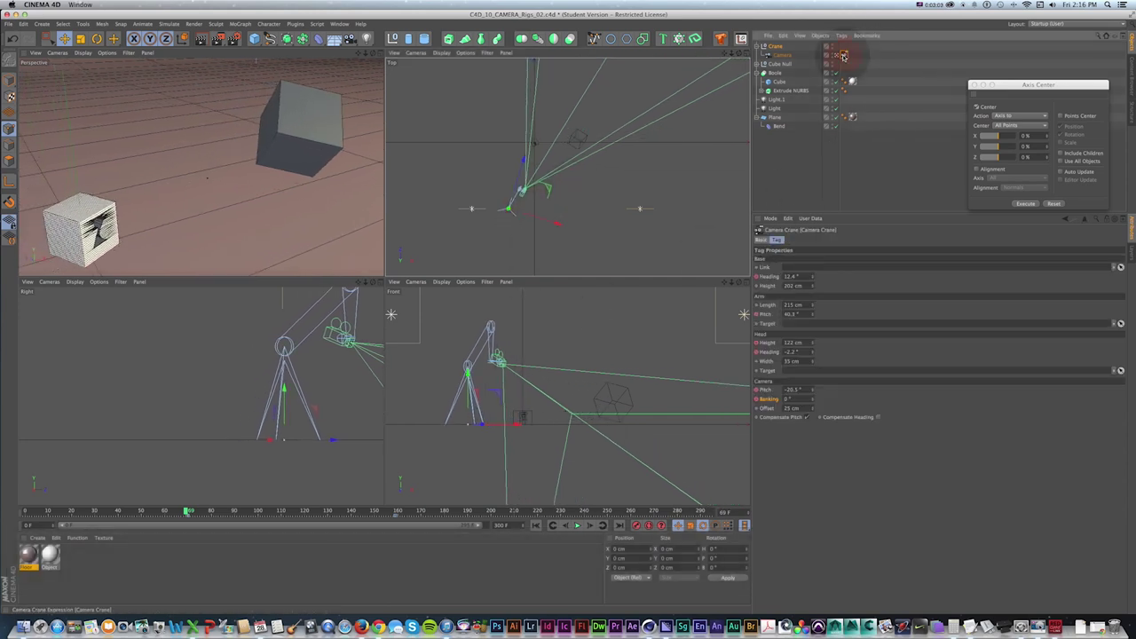
pyautogui.click(391, 515)
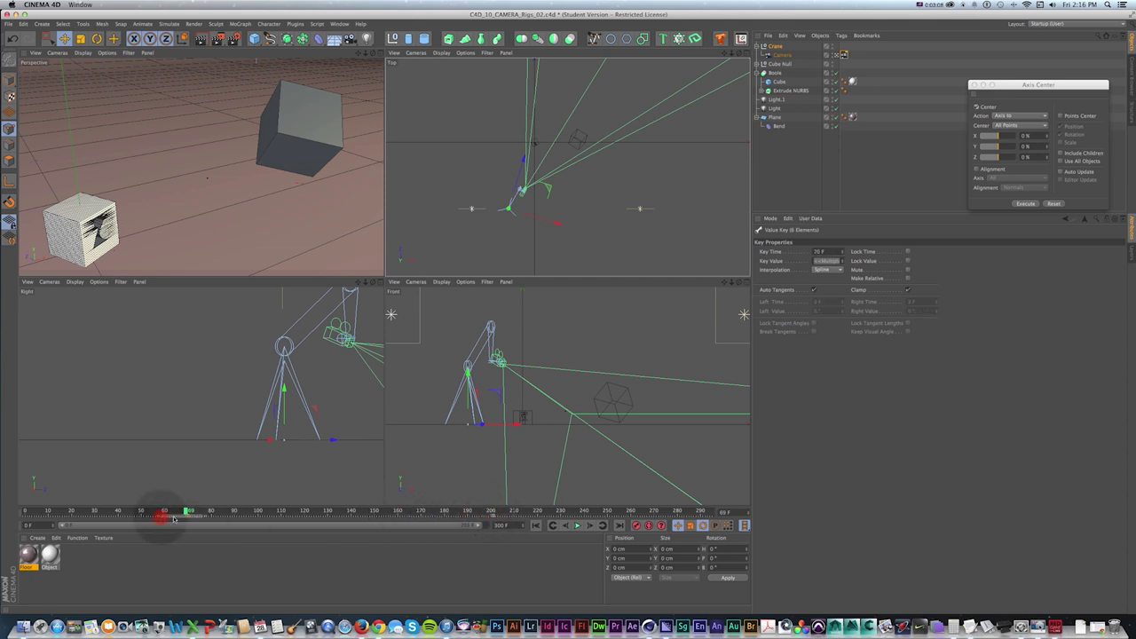
pyautogui.moveTo(191, 517); pyautogui.dragTo(13, 517)
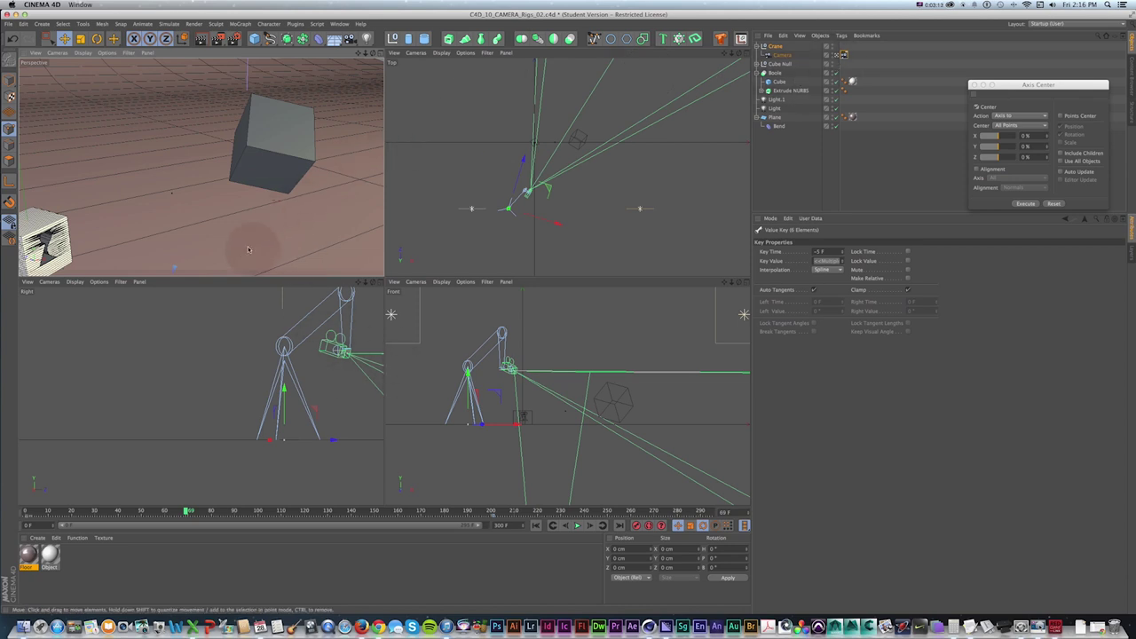
# - Play the retimed crane move from the start in all four views, checking the rig and the camera's framing
pyautogui.press('shift')
pyautogui.hotkey('shift', 'f')
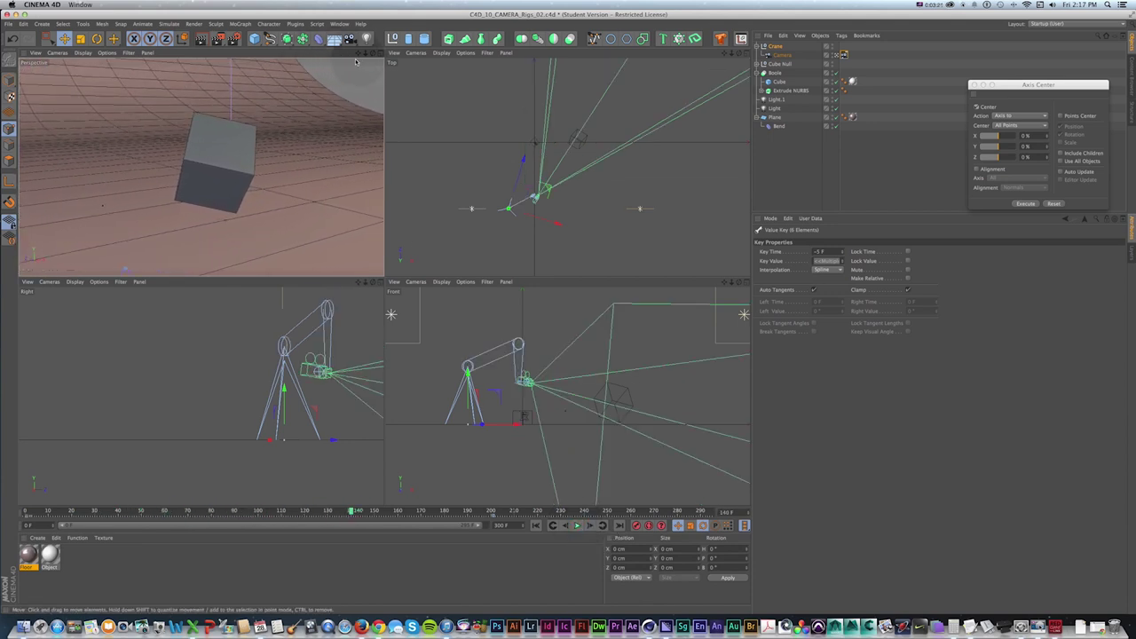
pyautogui.click(843, 54)
pyautogui.click(26, 510)
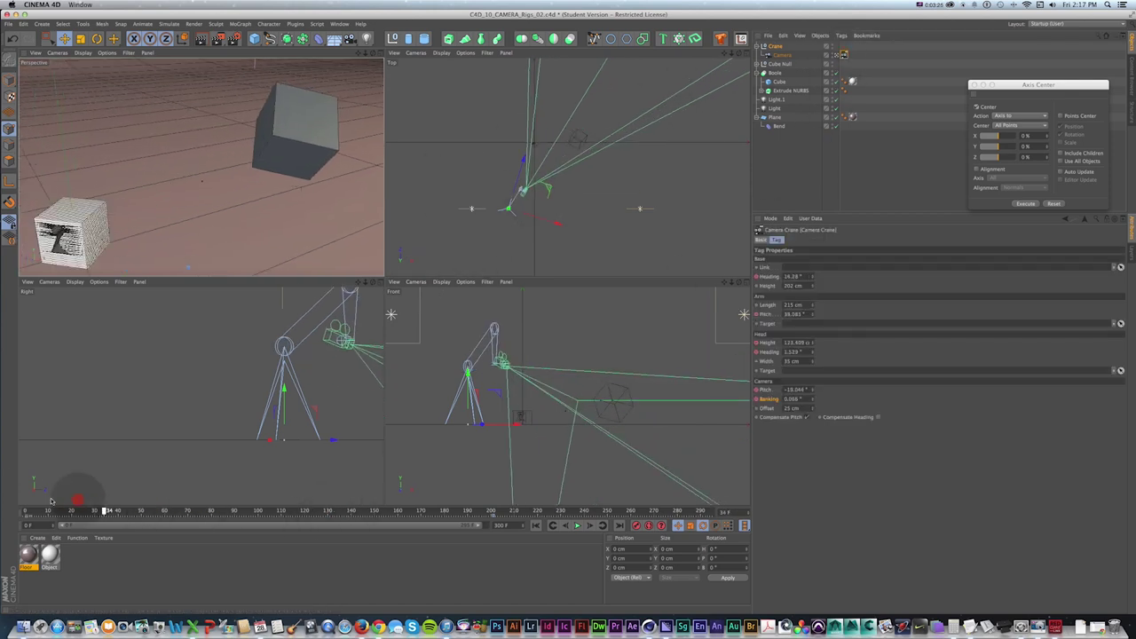
pyautogui.click(576, 524)
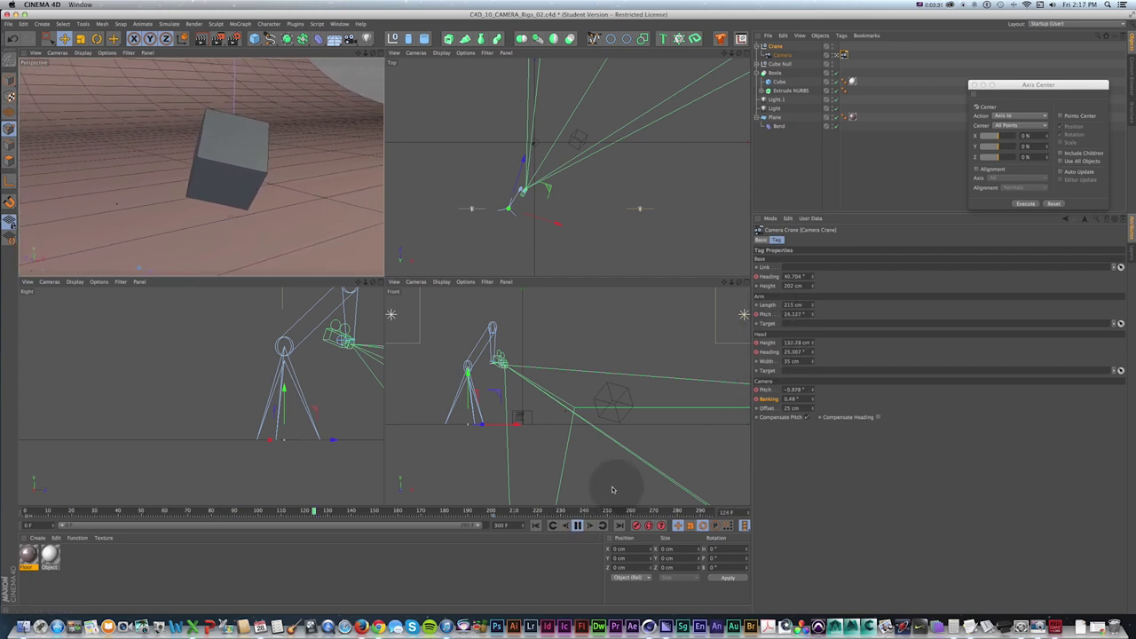
pyautogui.moveTo(355, 513); pyautogui.dragTo(31, 489)
pyautogui.click(467, 369)
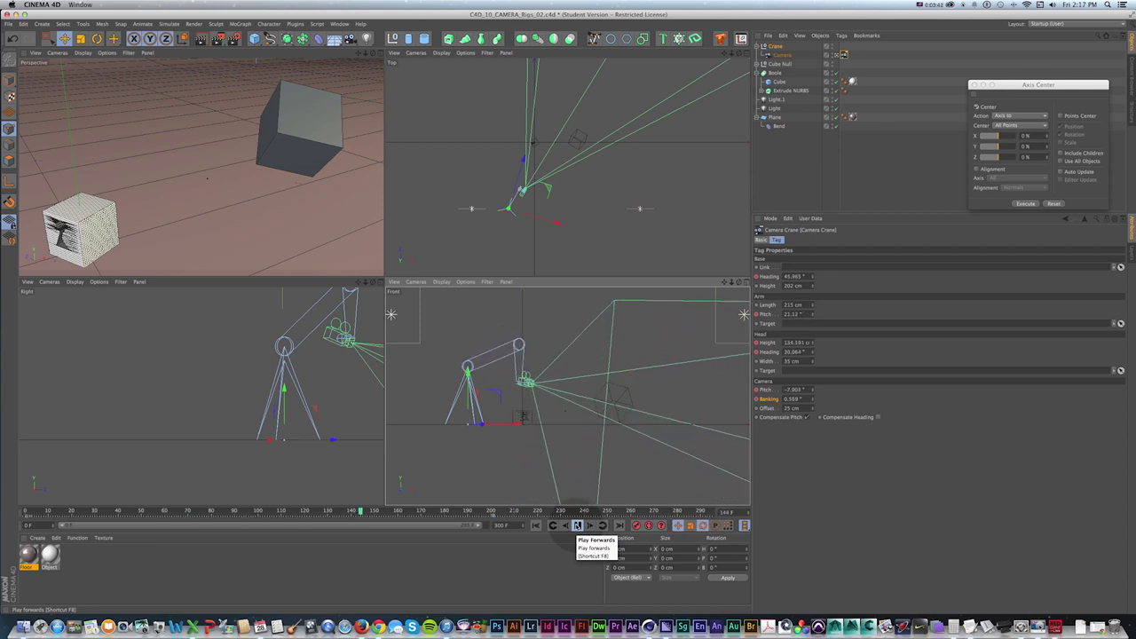
pyautogui.click(576, 526)
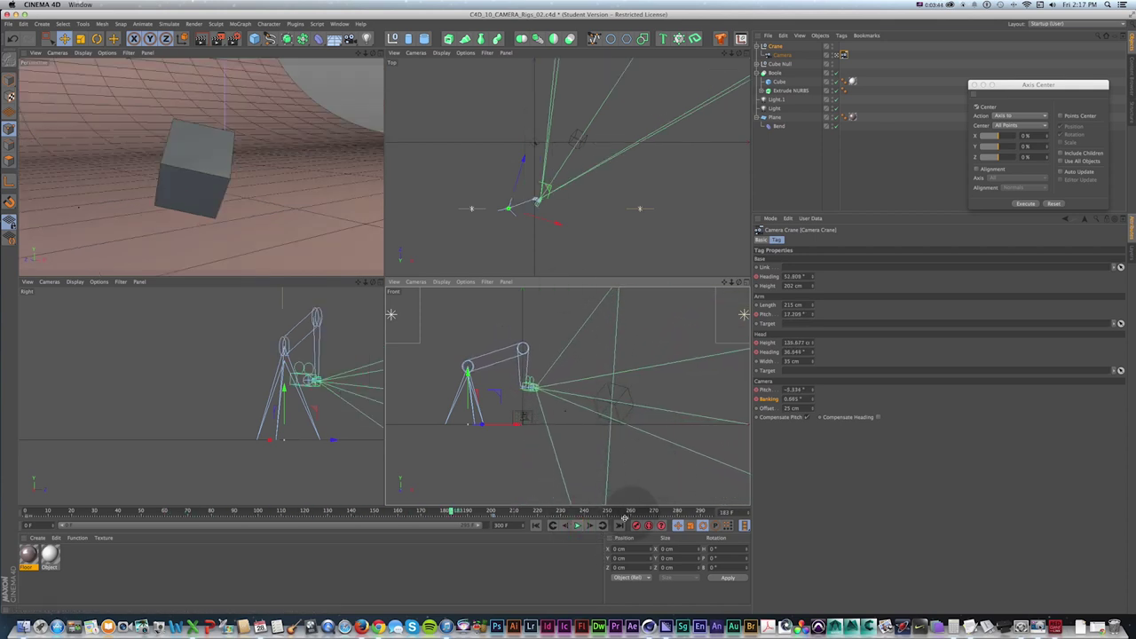
pyautogui.moveTo(450, 512); pyautogui.dragTo(33, 475)
# - Switch to the CAD_10_CAMERA_Rigs_01.c4d project and play its combined camera rig animation from the first frame
pyautogui.press('v')
pyautogui.click(298, 151)
pyautogui.hotkey('shift', 'f')
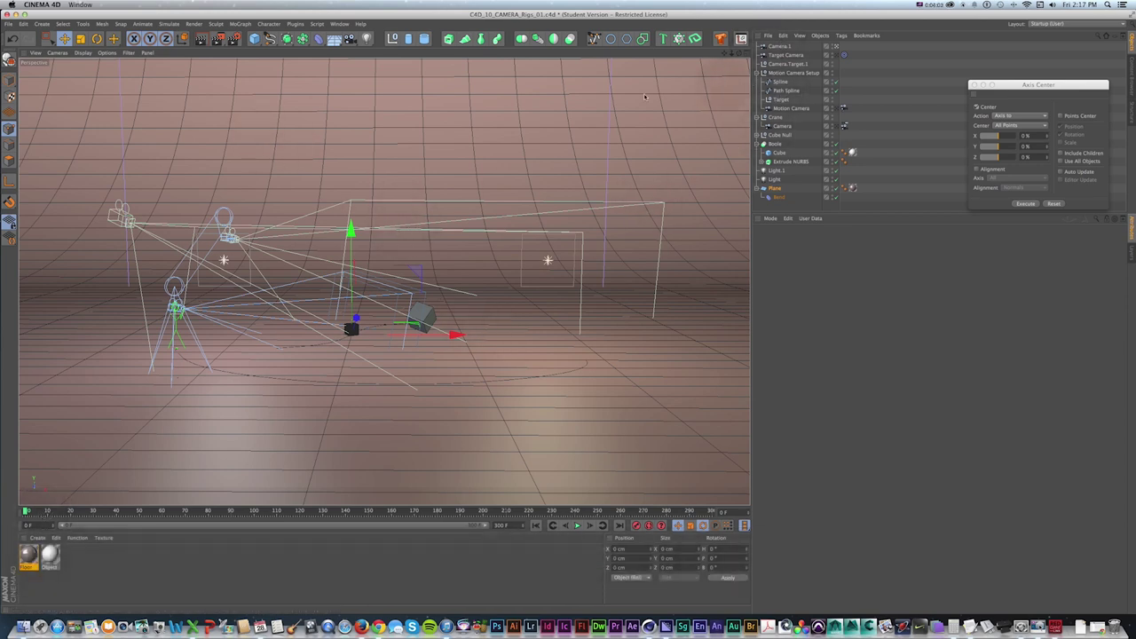
pyautogui.click(580, 526)
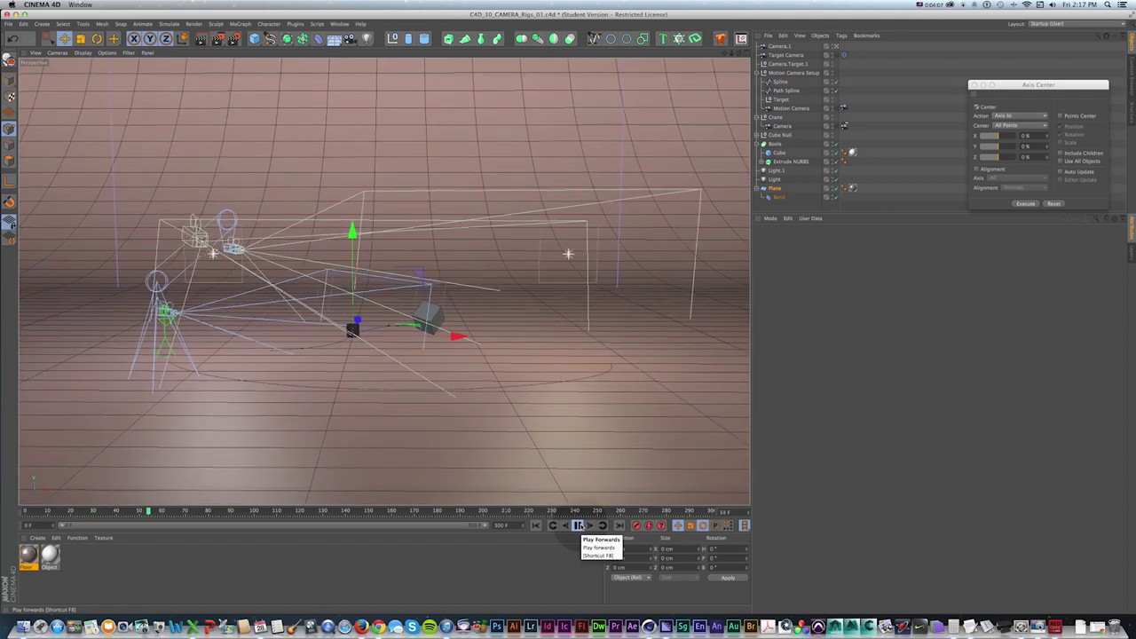
pyautogui.click(580, 526)
pyautogui.click(577, 525)
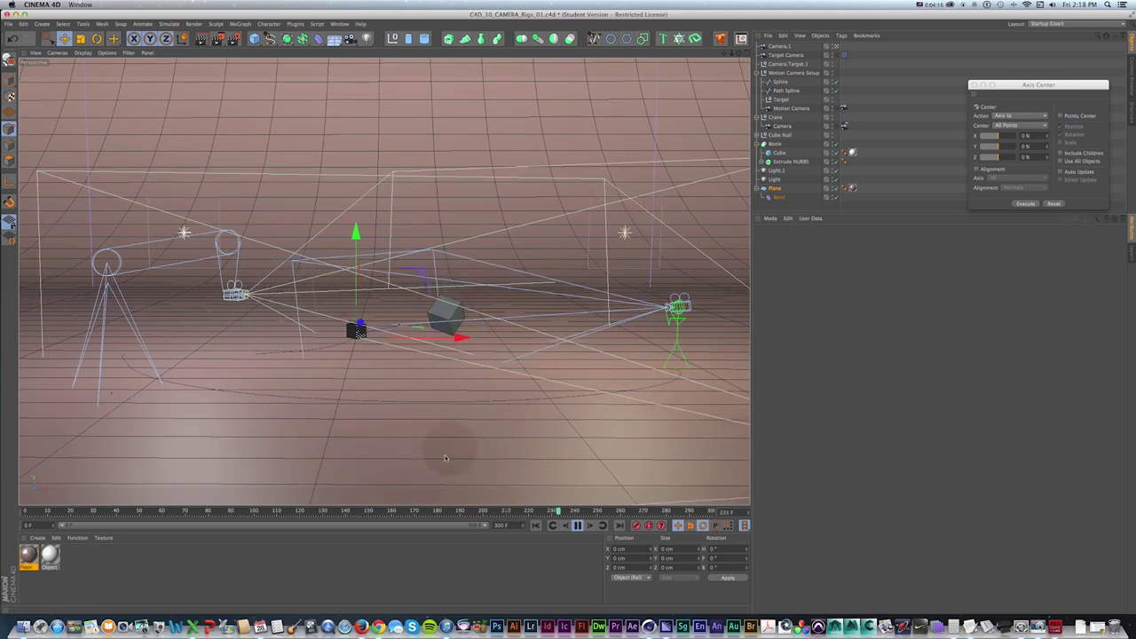
pyautogui.moveTo(247, 511); pyautogui.dragTo(1, 484)
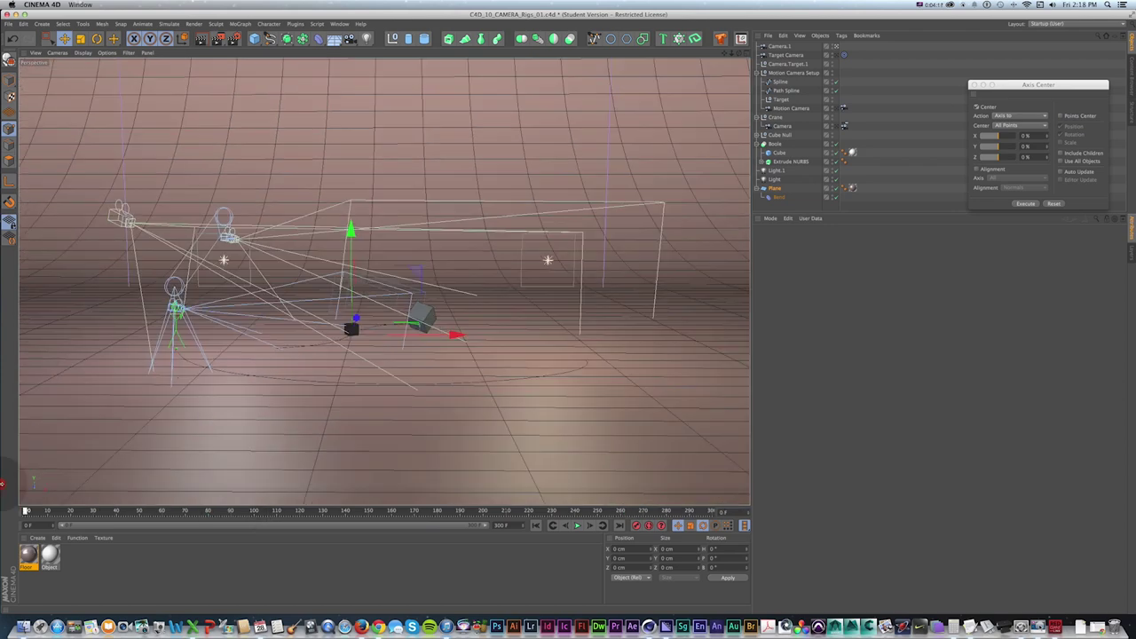
# - Replay the animated camera rigs from the start and hold the timeline at frame 157
pyautogui.scroll(5, 225, 275)
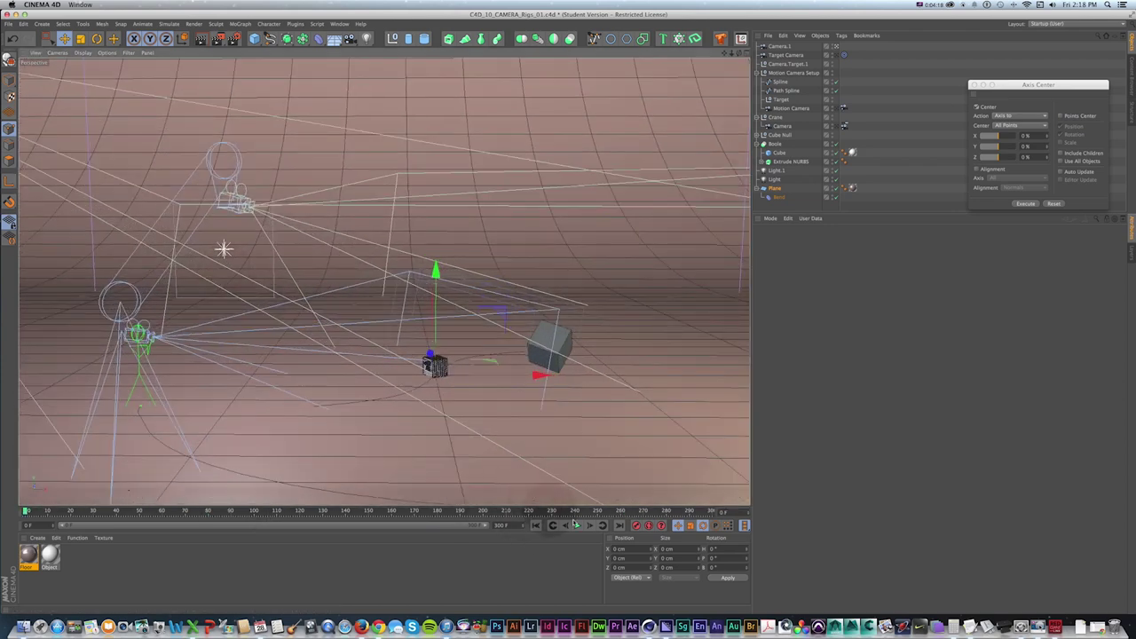
pyautogui.click(577, 526)
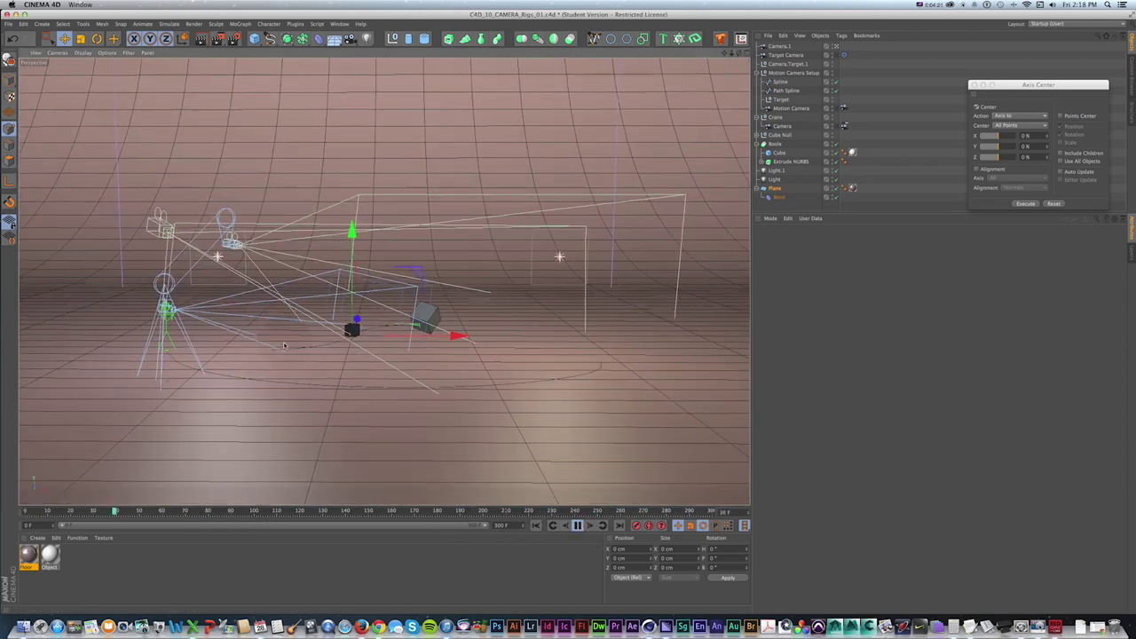
pyautogui.click(575, 526)
pyautogui.click(576, 525)
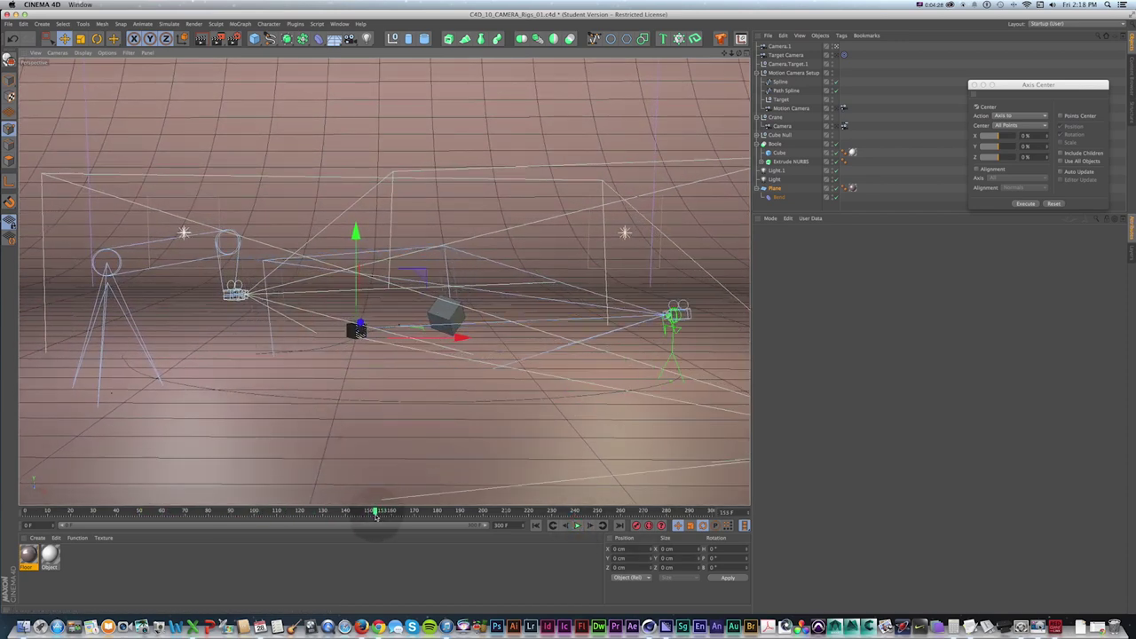
pyautogui.moveTo(377, 516); pyautogui.dragTo(385, 513)
# - Review the available camera types and scrub the rigs' animation between about frame 40 and frame 135
pyautogui.moveTo(350, 43); pyautogui.dragTo(369, 70)
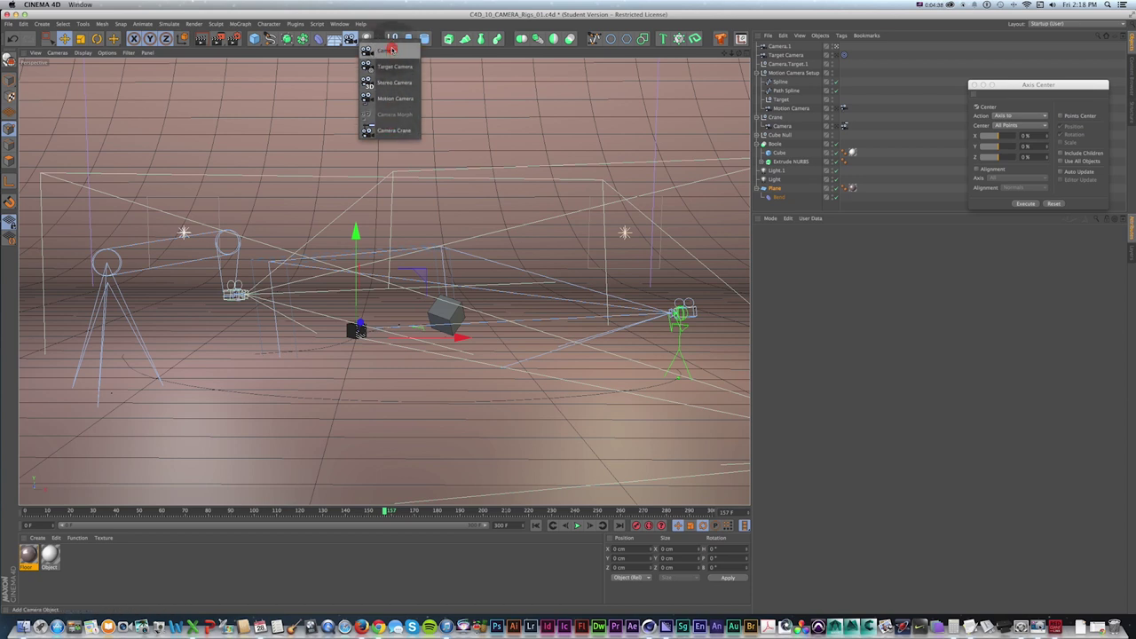
pyautogui.click(236, 408)
pyautogui.moveTo(385, 513); pyautogui.dragTo(114, 499)
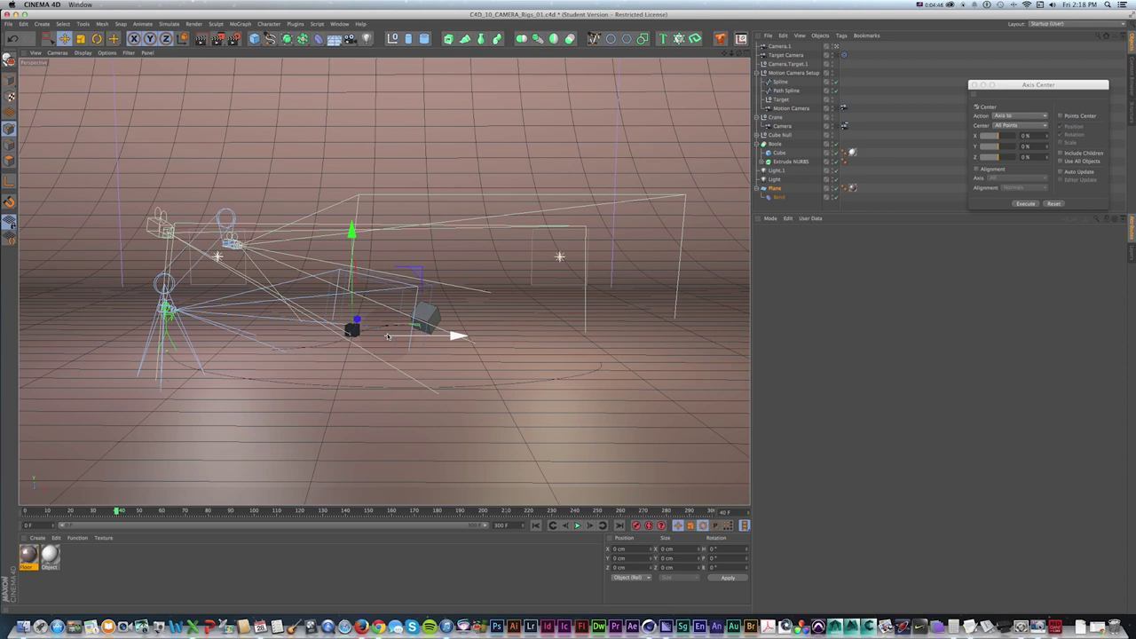
pyautogui.moveTo(116, 513); pyautogui.dragTo(339, 508)
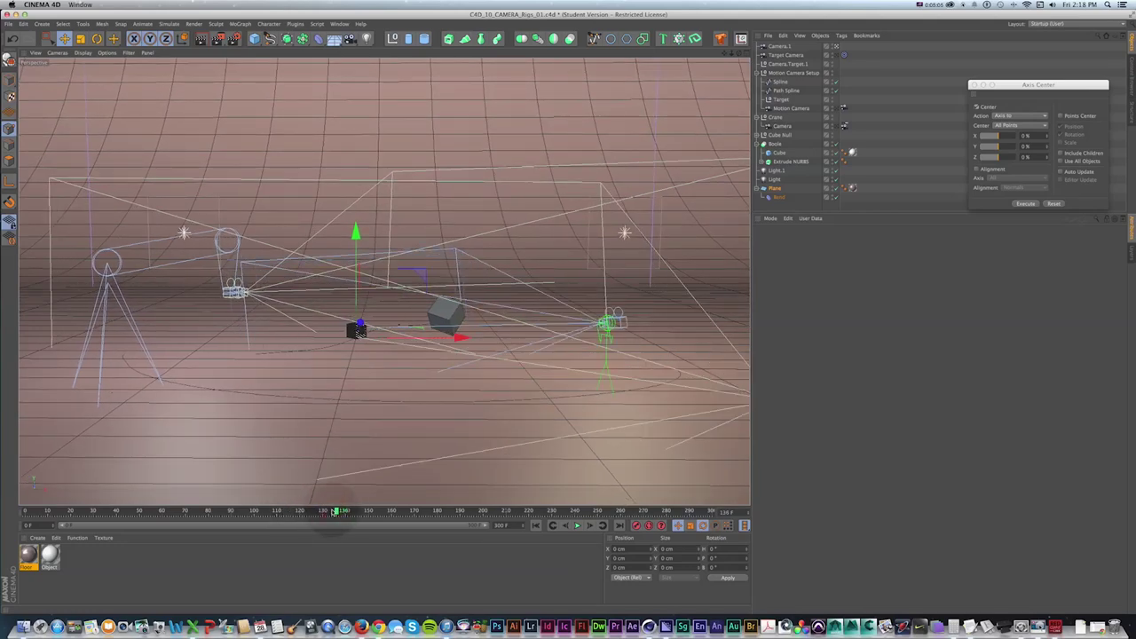